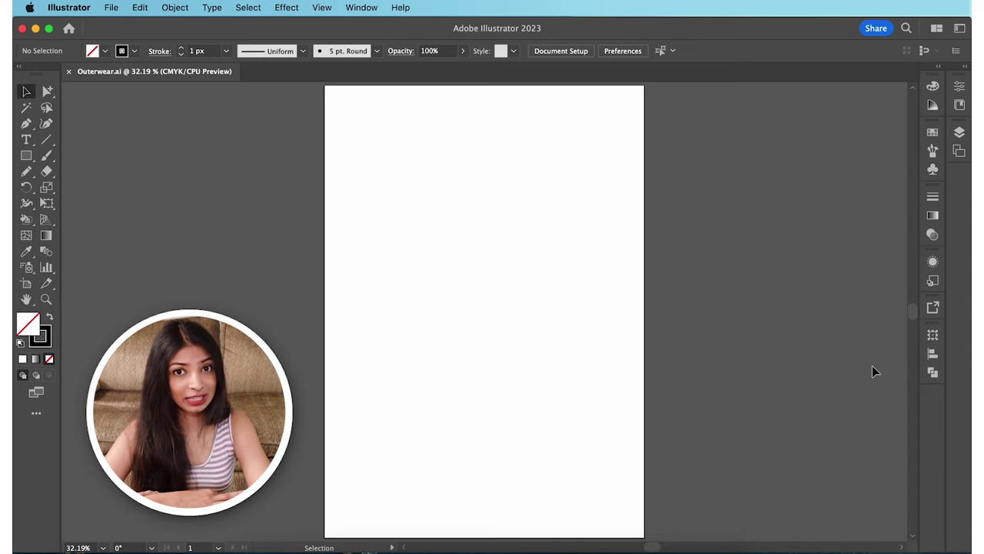
Paste the body croquis template onto the artboard and lower its opacity to 40%
key(super+v)
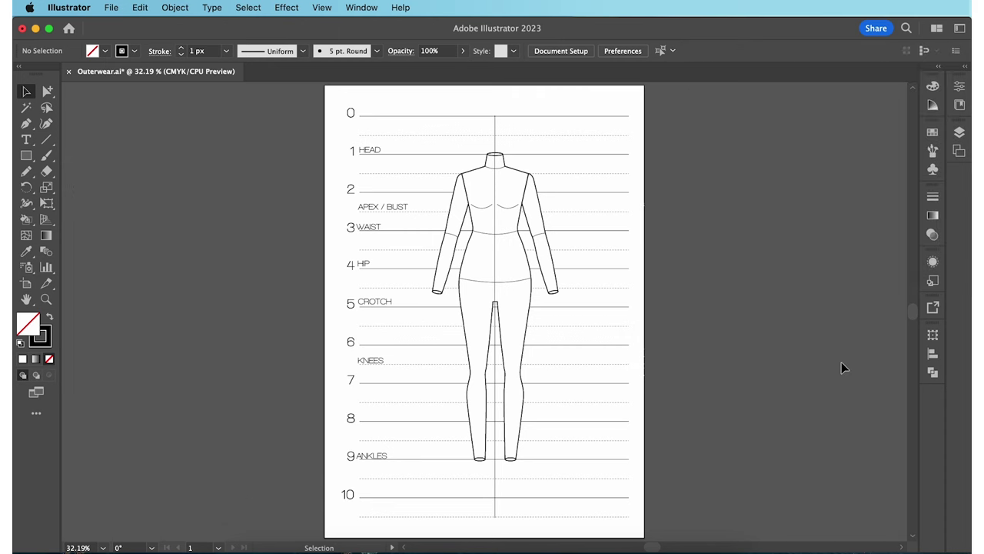
click(624, 155)
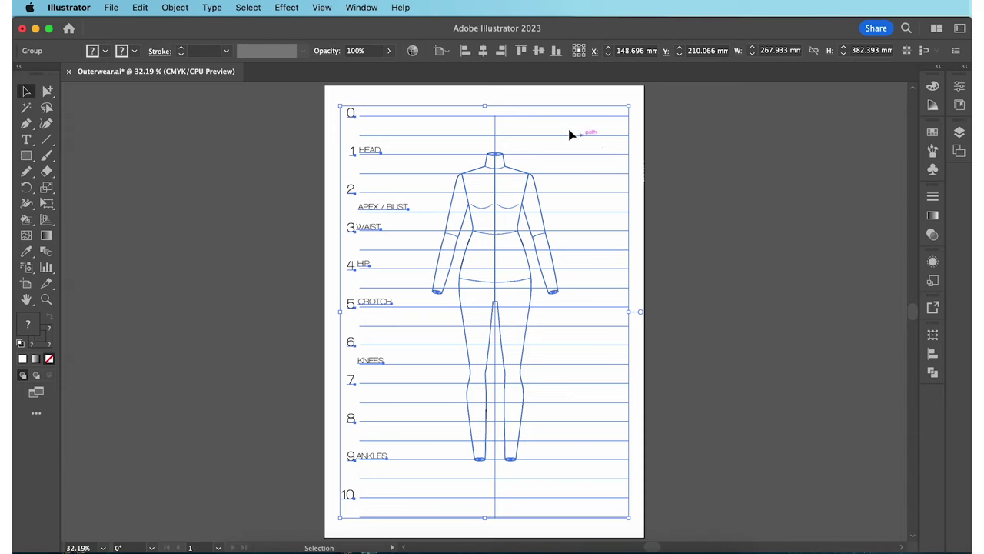
click(374, 51)
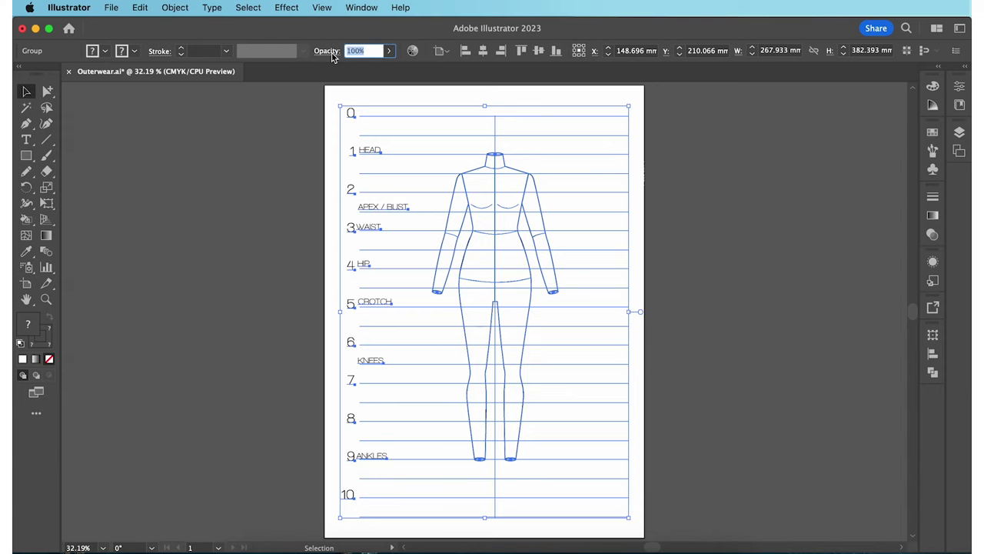
text(40)
key(Return)
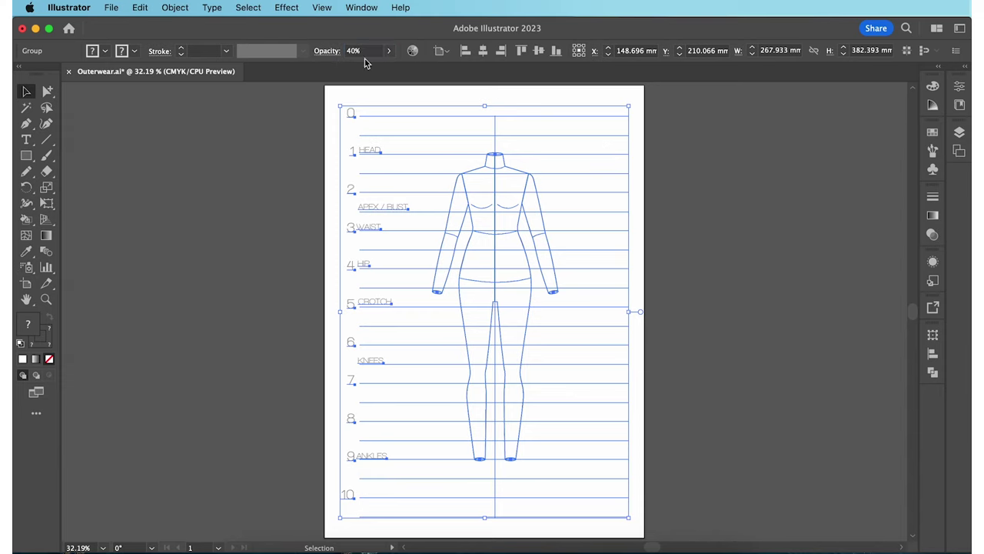
click(739, 185)
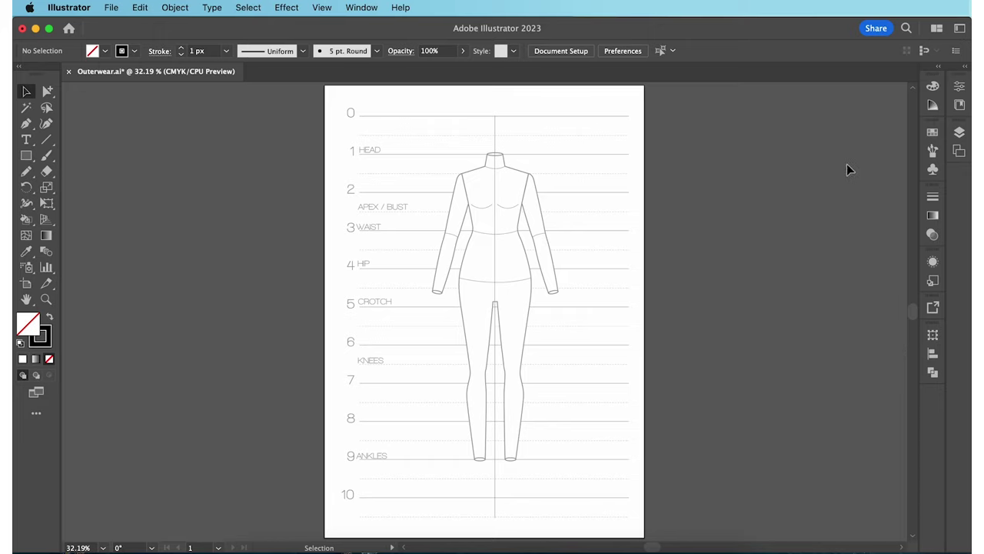
Rename the layer holding the croquis as Template
click(959, 132)
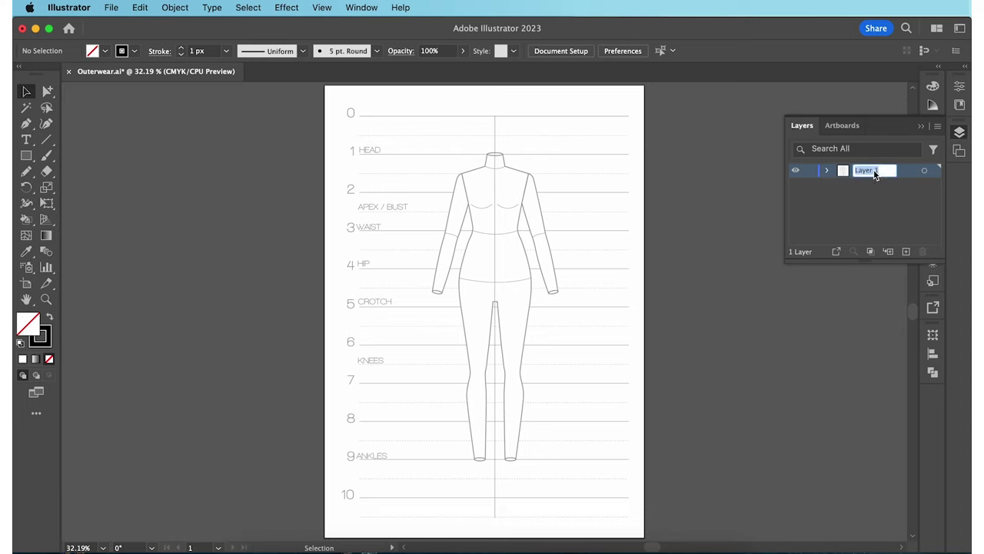
text(Template)
click(871, 206)
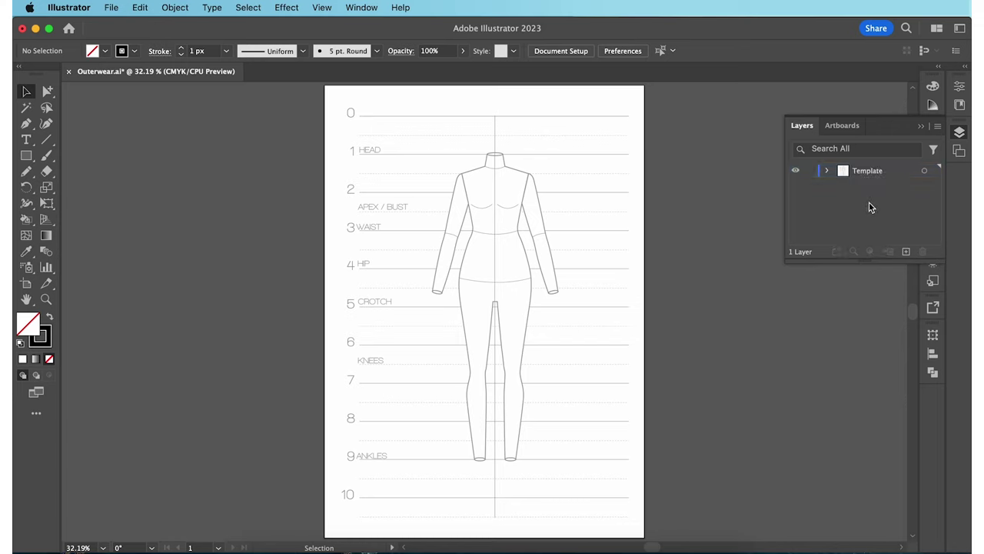
Lock the Template layer and add a new layer above it for the garment drawing
click(811, 171)
click(907, 252)
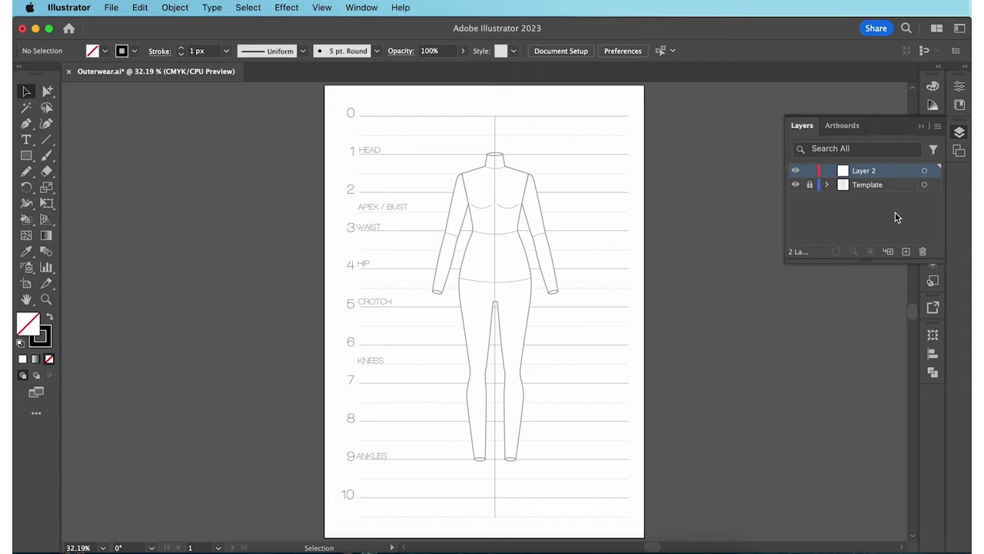
click(960, 131)
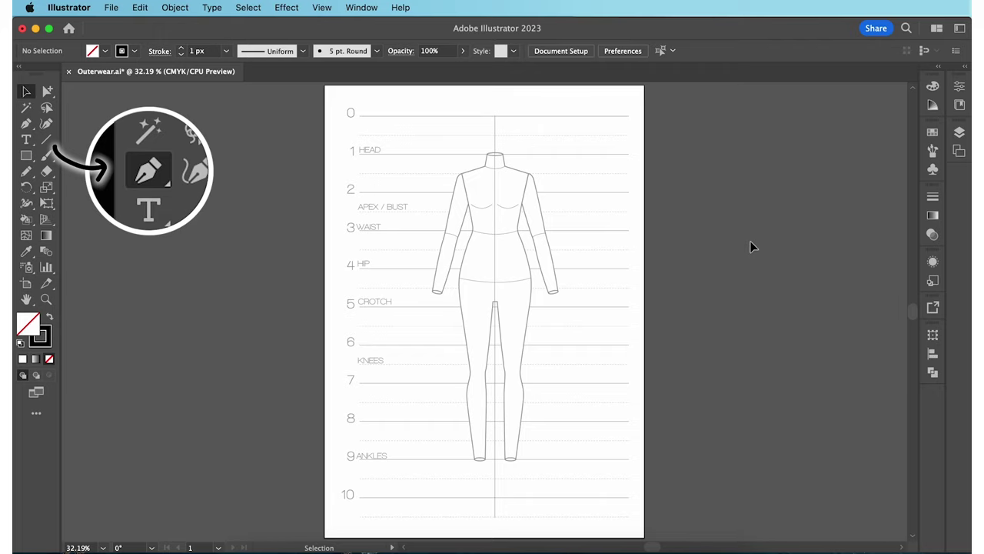
Set up the Pen tool with a white fill and a black stroke for drawing over the torso
key(p)
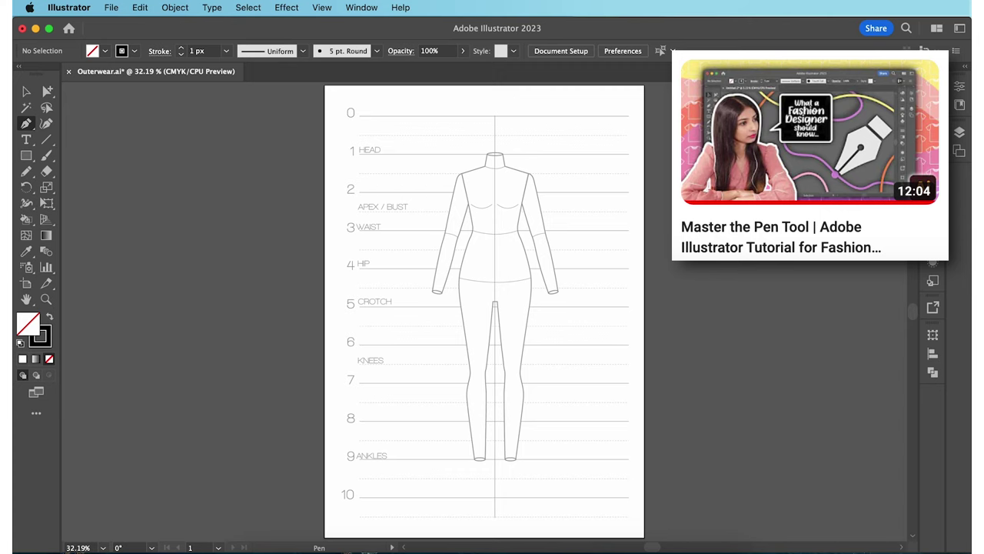
key(super+1)
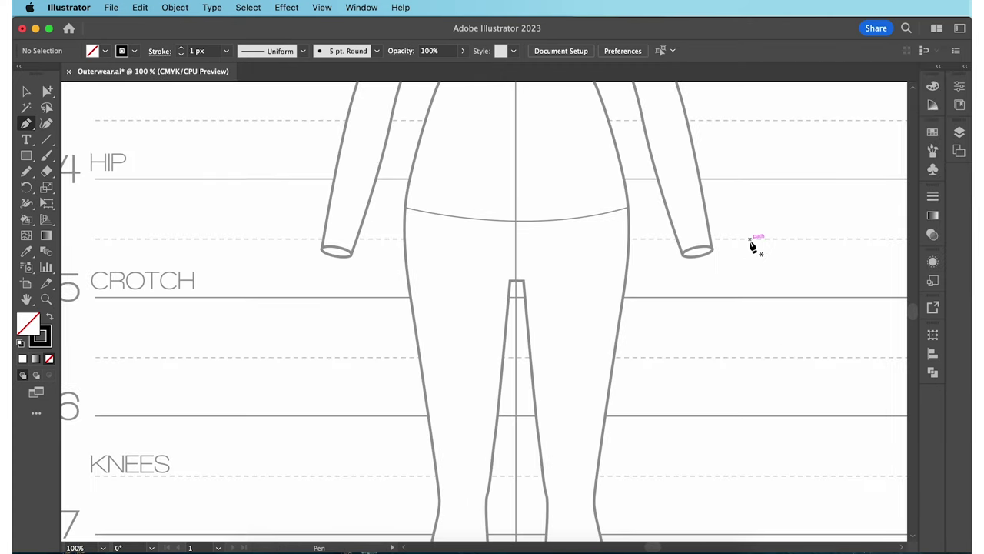
scroll(753, 244, up, 5)
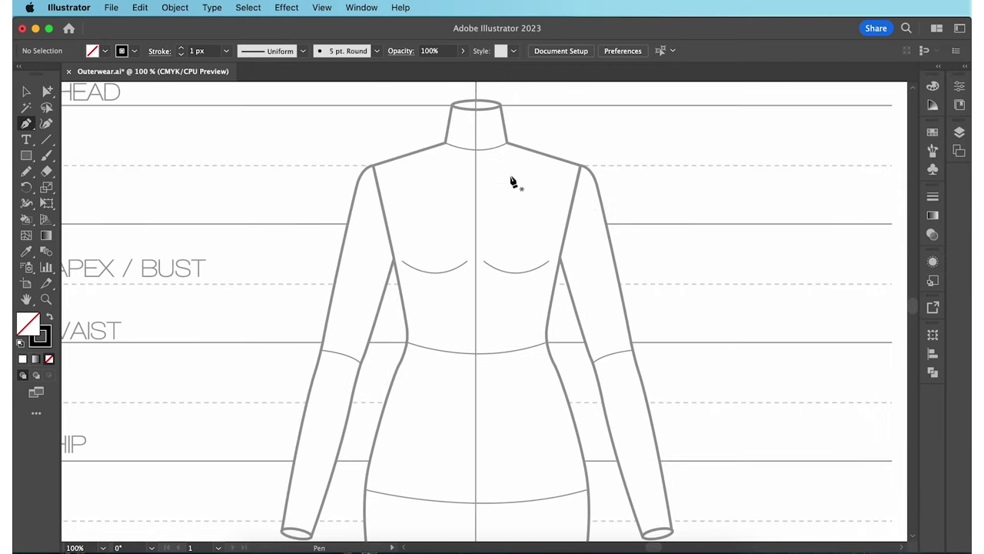
click(104, 52)
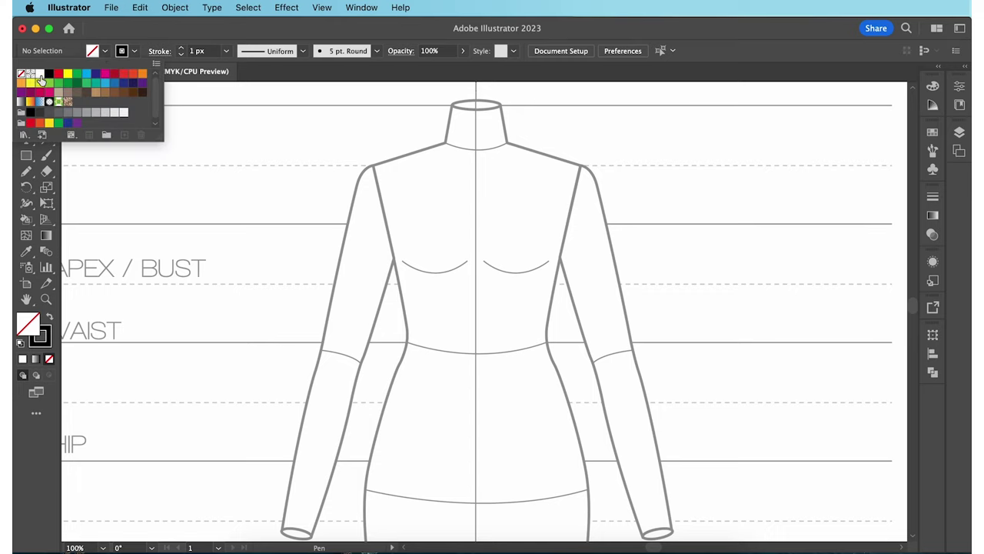
click(38, 74)
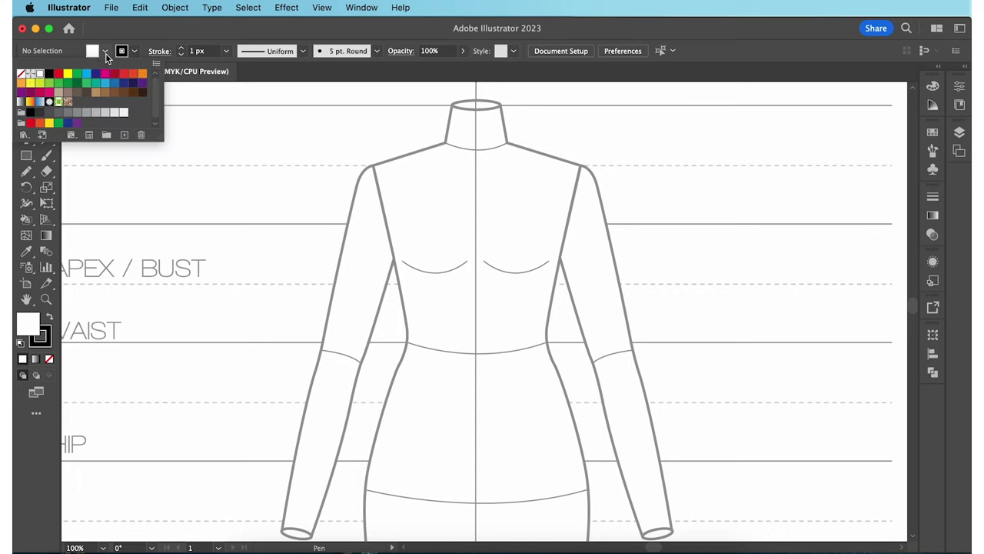
click(105, 52)
click(134, 52)
Draw a closed front bodice panel with a curved neckline crossing the centre line, a waist-length hem, a side seam, an armhole and a shoulder
click(435, 133)
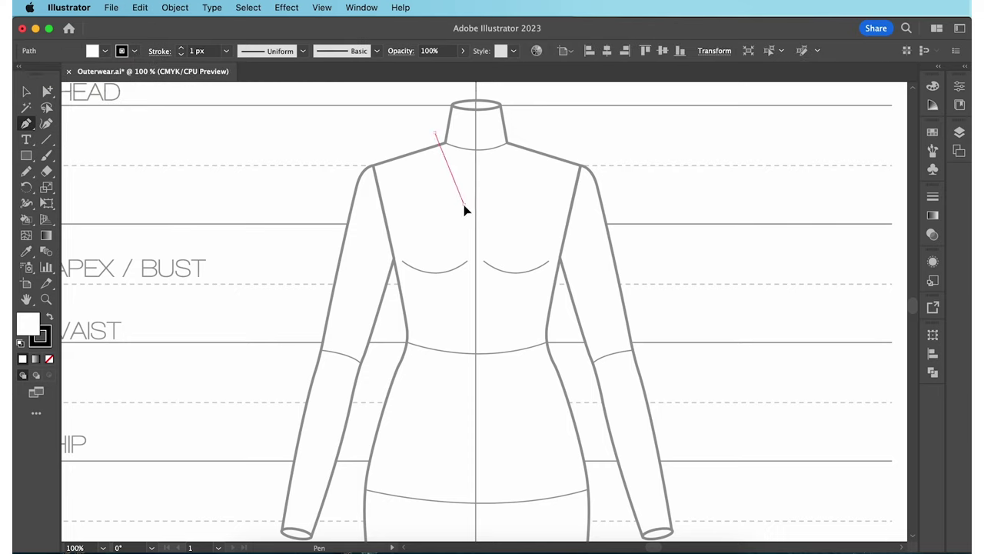
drag(464, 205, 483, 227)
drag(511, 260, 512, 275)
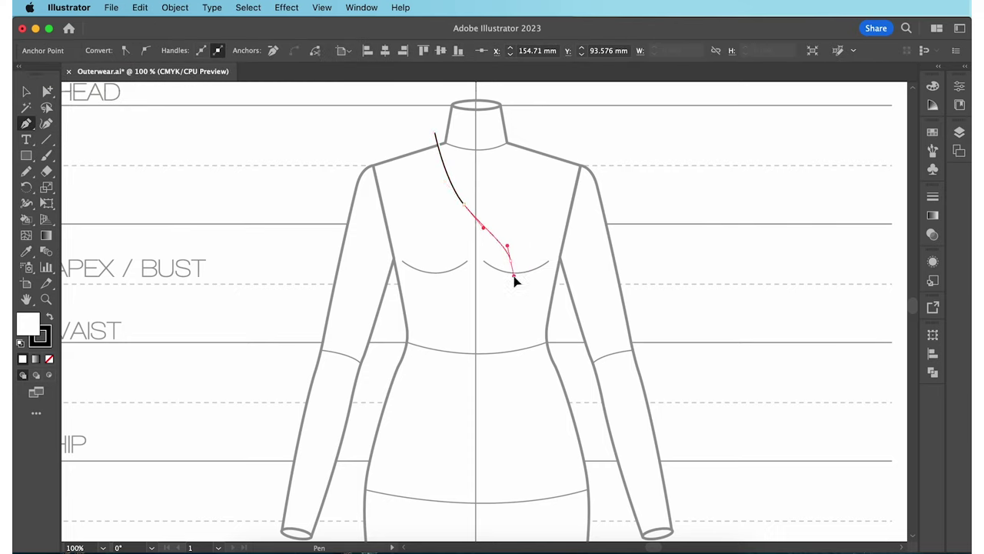
click(509, 338)
drag(397, 339, 330, 334)
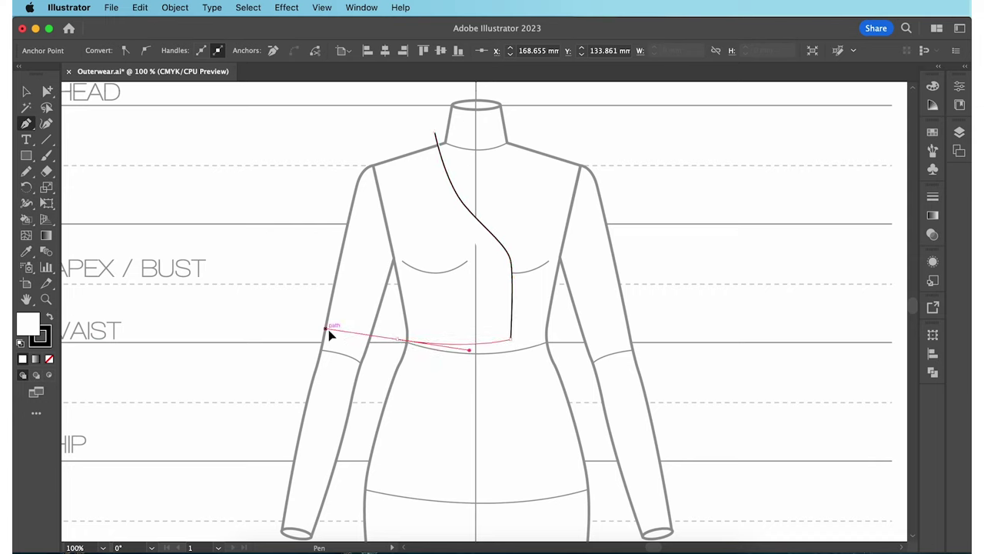
click(396, 339)
drag(389, 311, 390, 291)
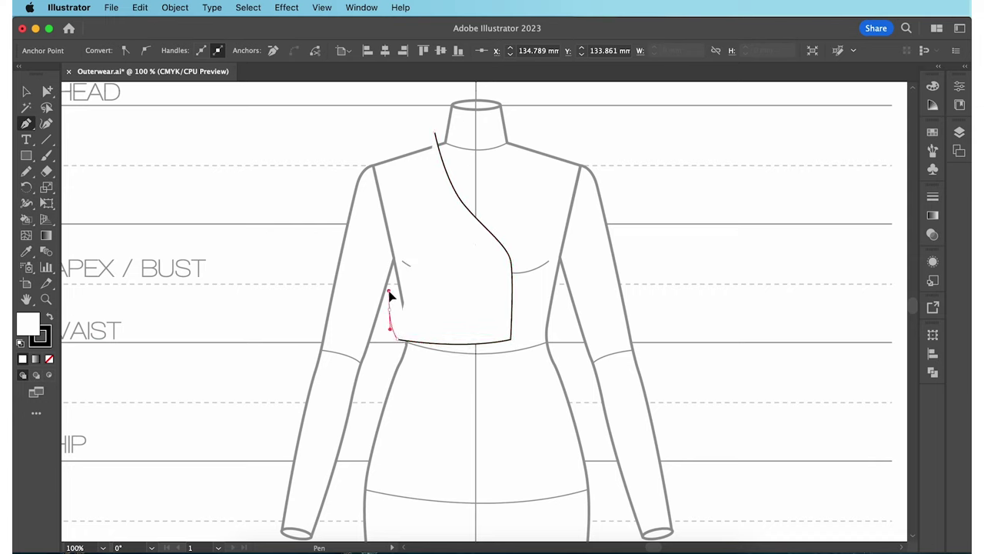
click(382, 206)
click(361, 169)
drag(375, 155, 384, 155)
drag(435, 133, 440, 123)
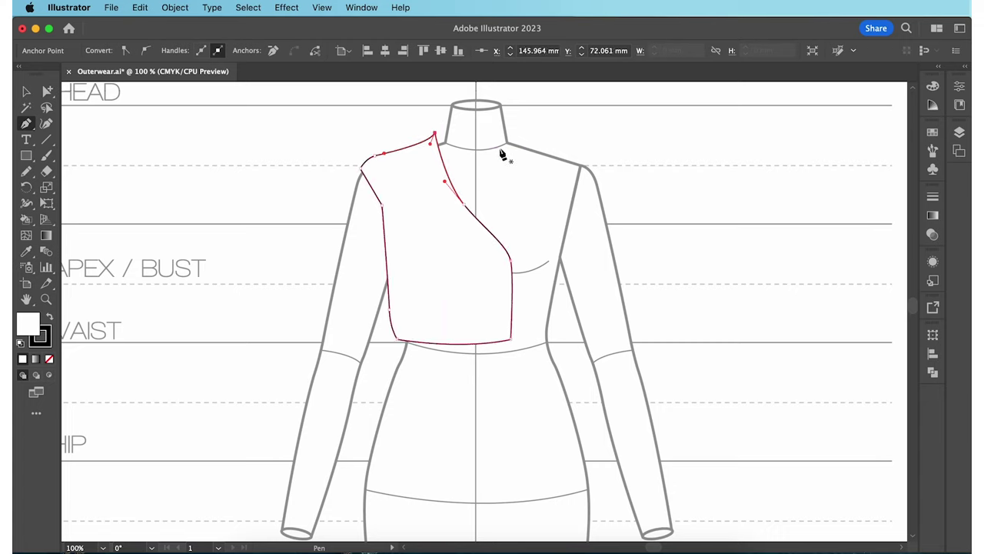
key(Escape)
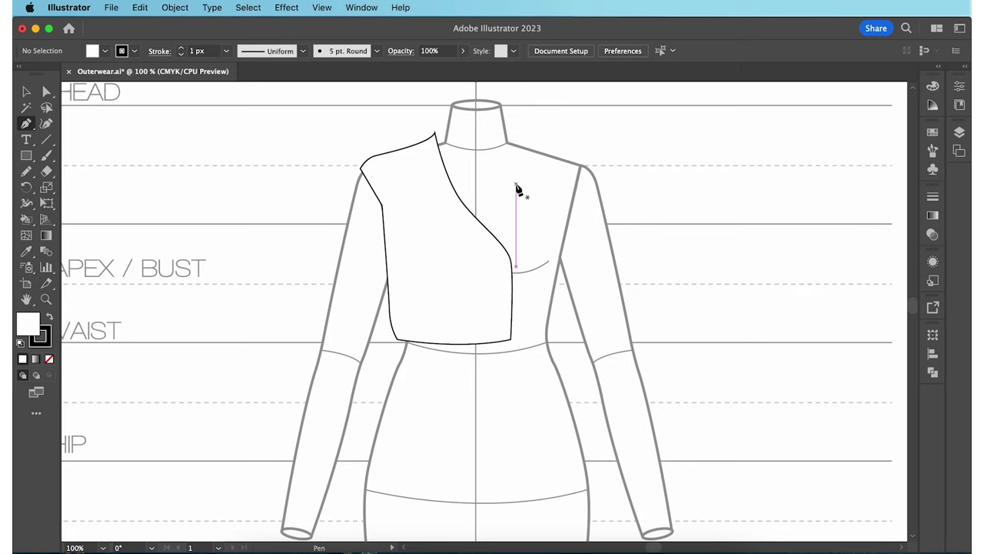
Duplicate the bodice panel exactly in front of the original and keep only the copy's neckline curve
key(a)
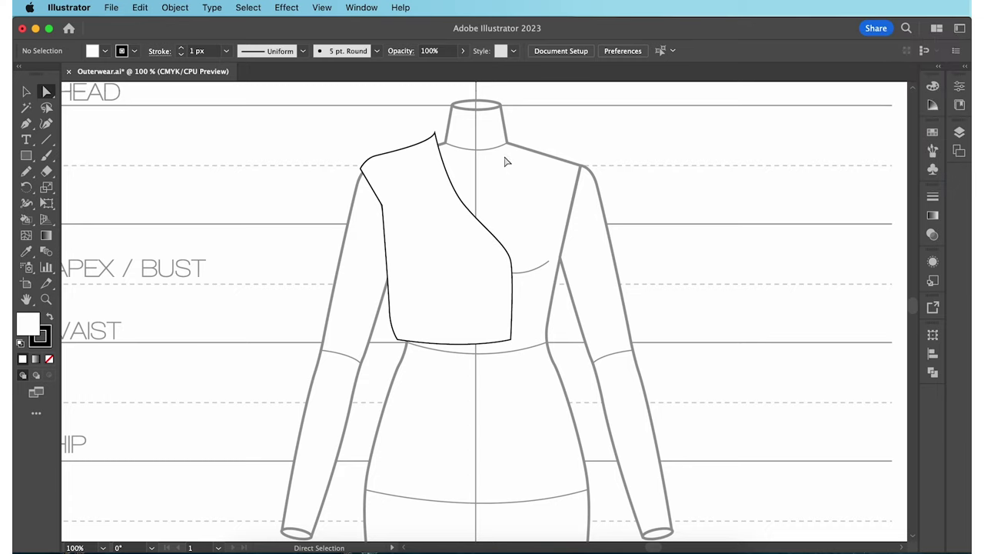
drag(503, 156, 440, 246)
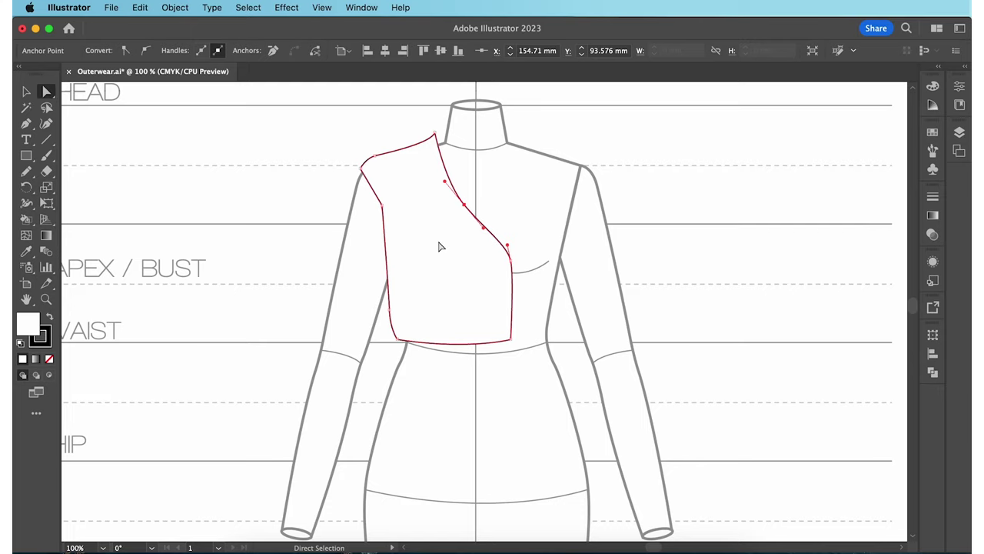
key(super+c)
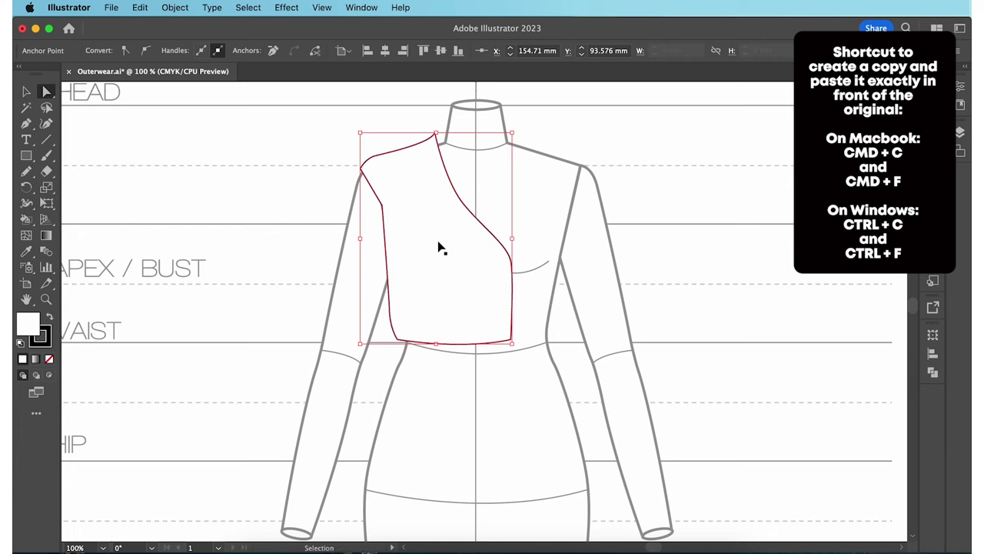
key(super+f)
Extend the copied neckline curve with the Pen tool into a closed notched collar and lapel shape ending at the neck point
key(p)
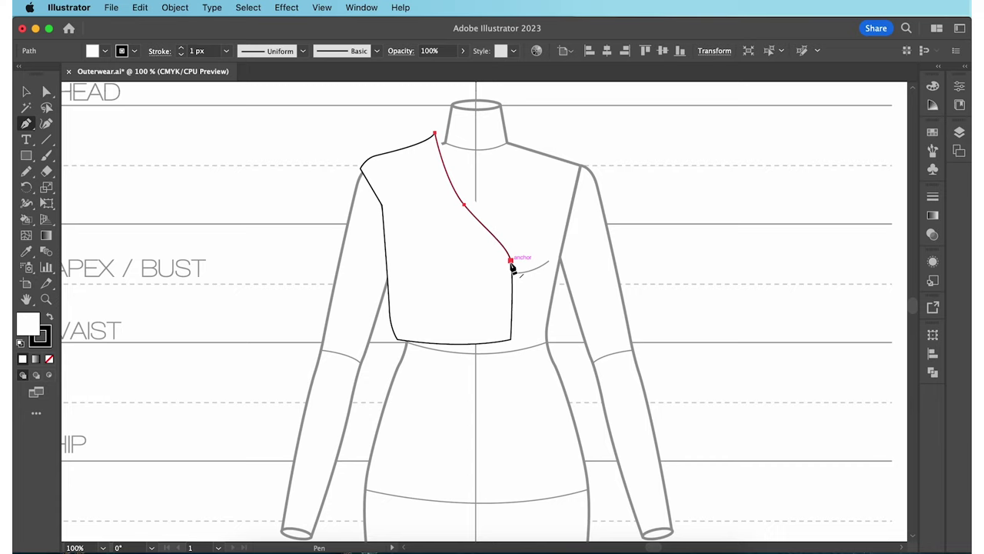
click(510, 261)
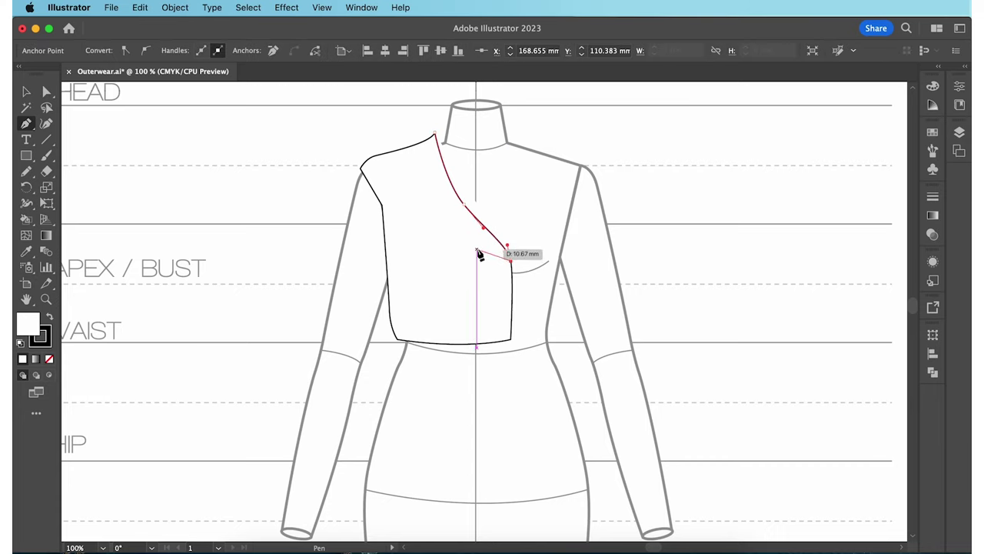
click(407, 229)
drag(431, 197, 437, 187)
click(430, 198)
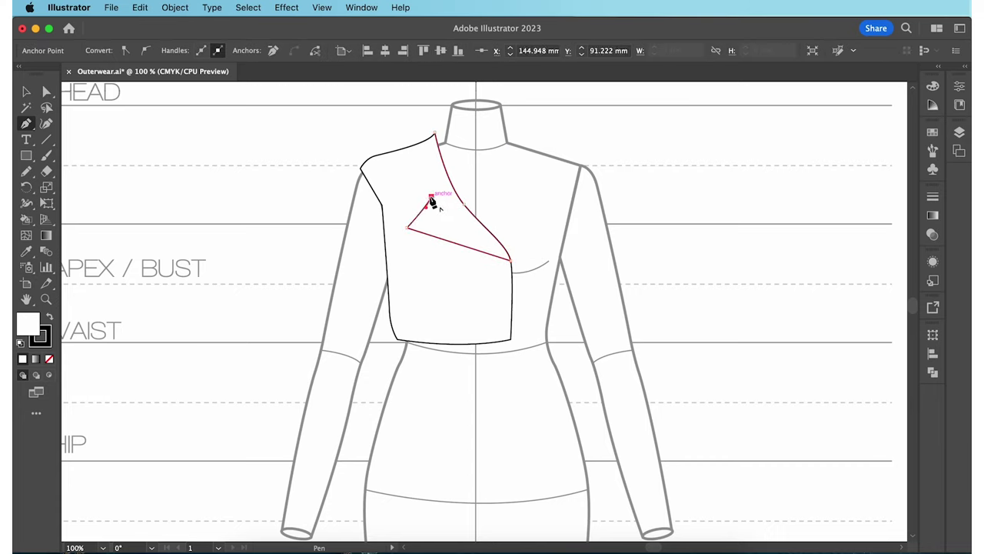
drag(399, 216, 392, 226)
click(396, 215)
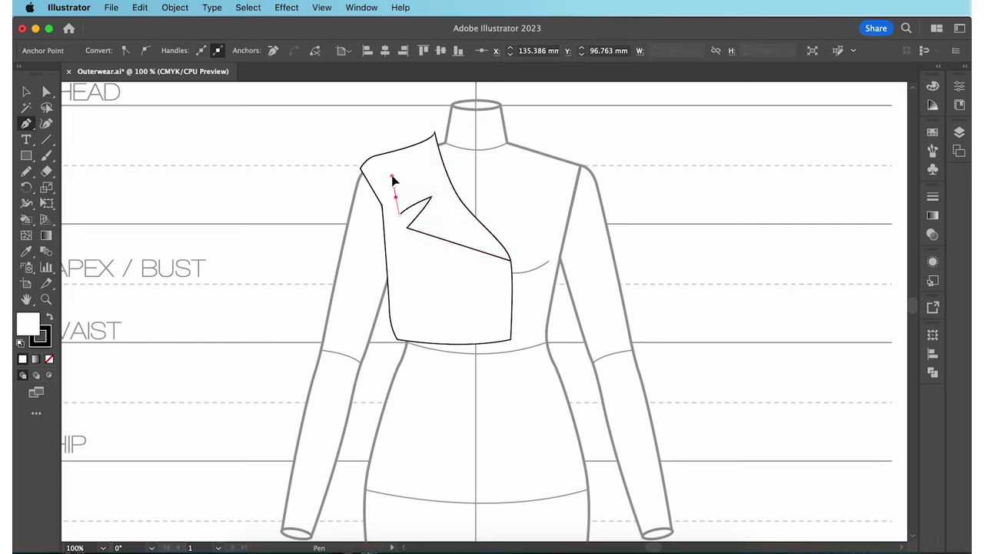
click(402, 143)
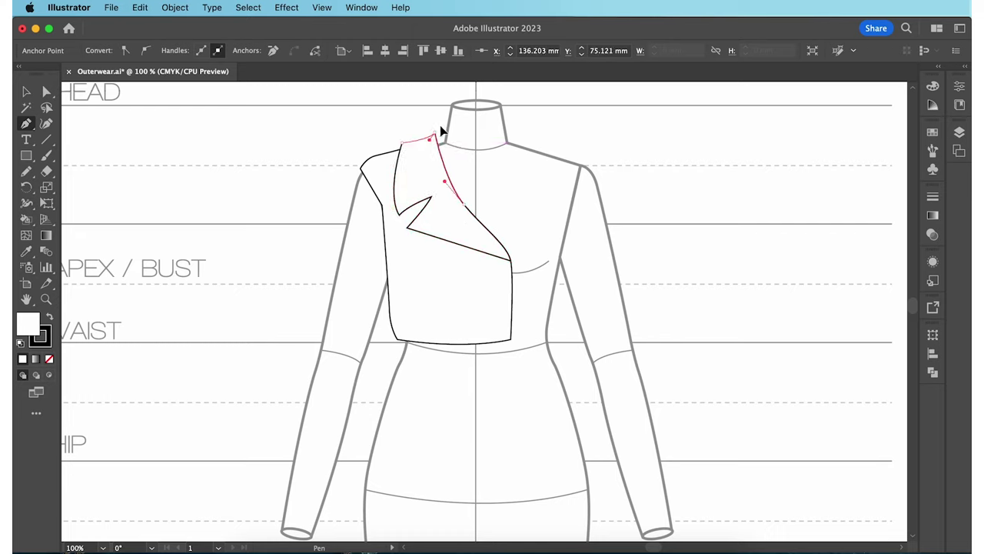
click(435, 135)
super+click(525, 165)
Round the collar tip by about 0.92 mm and the lapel tip by about 0.82 mm, and draw a seam from notch to neckline
key(super+equal)
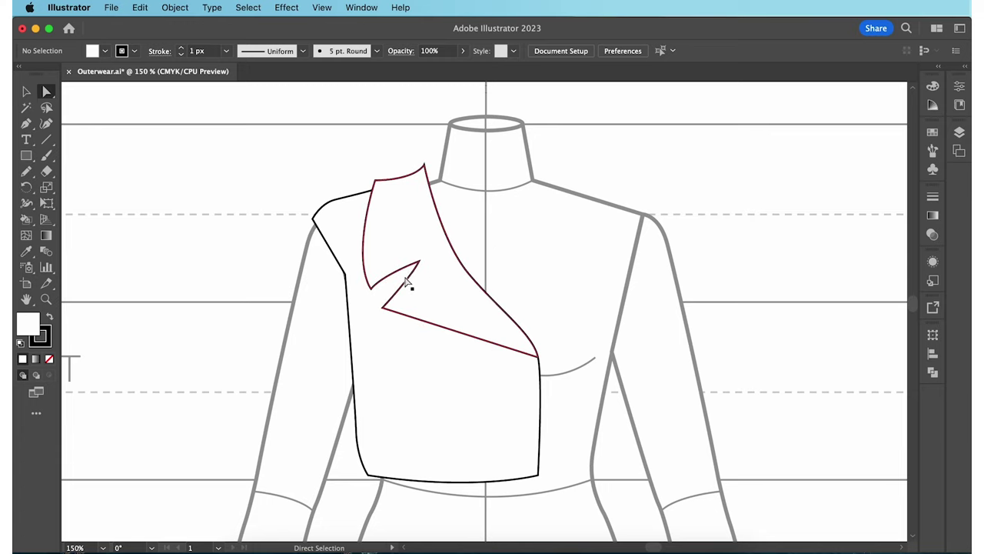
click(371, 289)
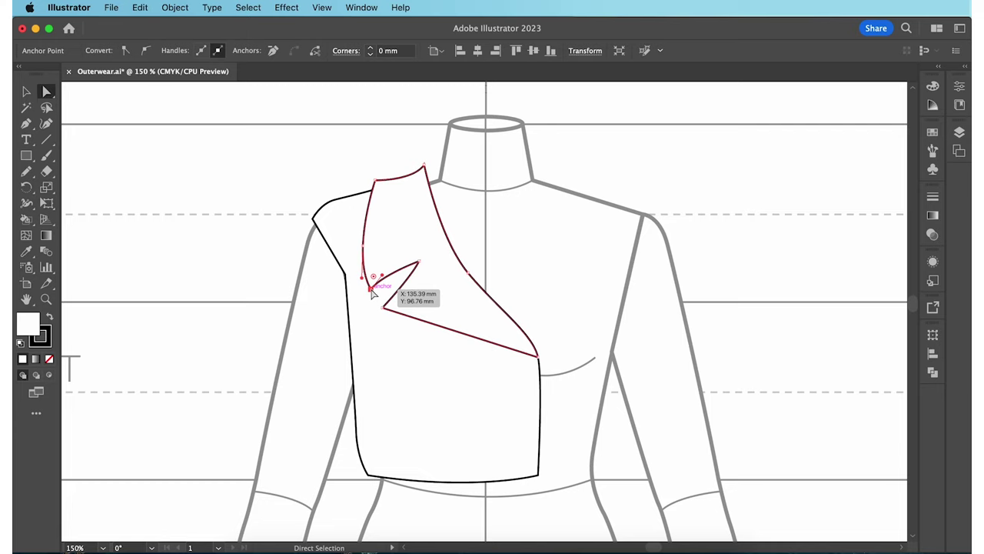
drag(373, 276, 373, 283)
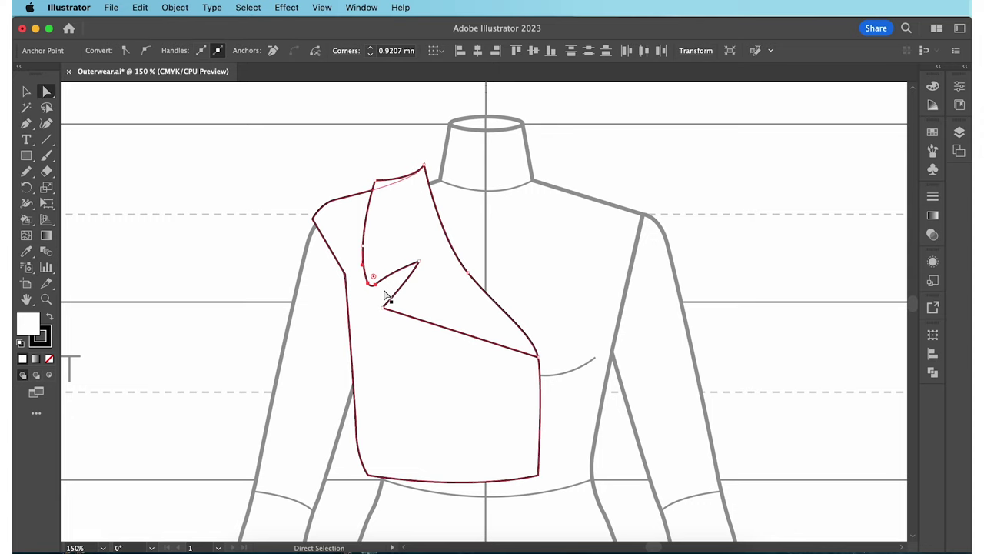
click(383, 308)
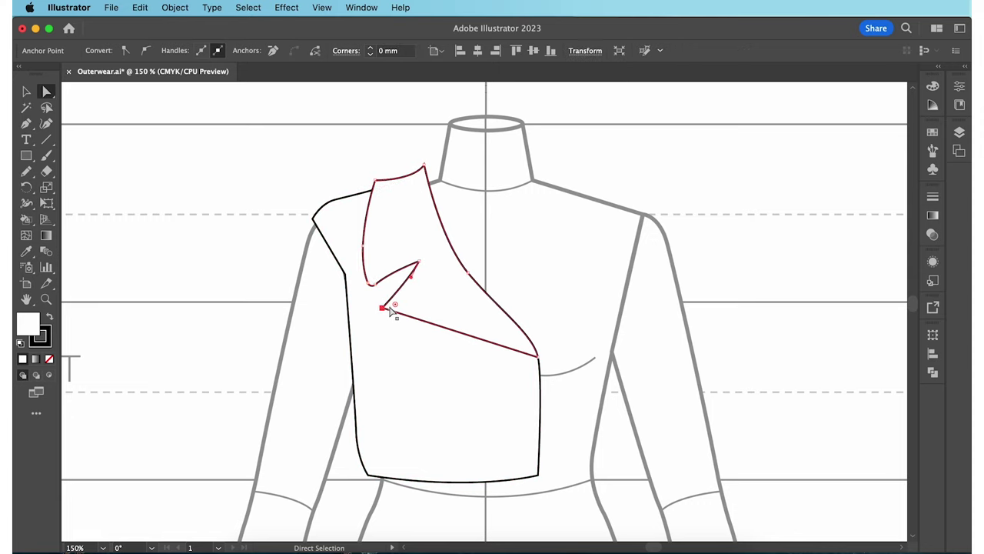
drag(393, 305, 391, 310)
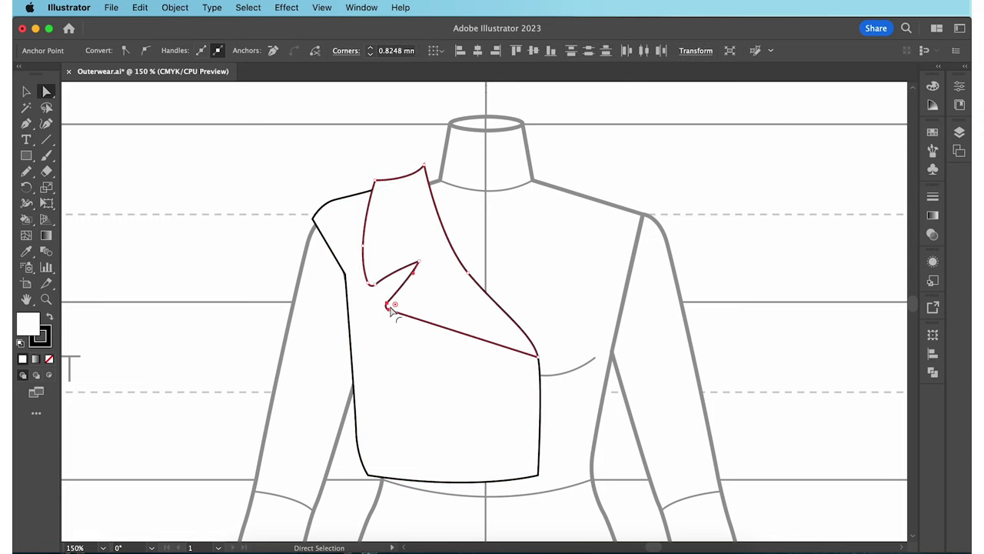
click(450, 256)
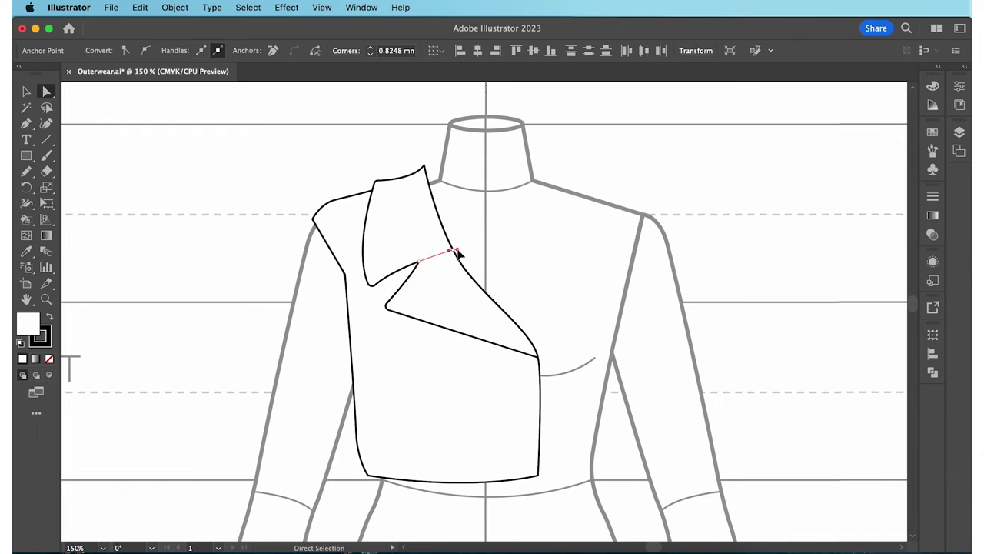
click(556, 291)
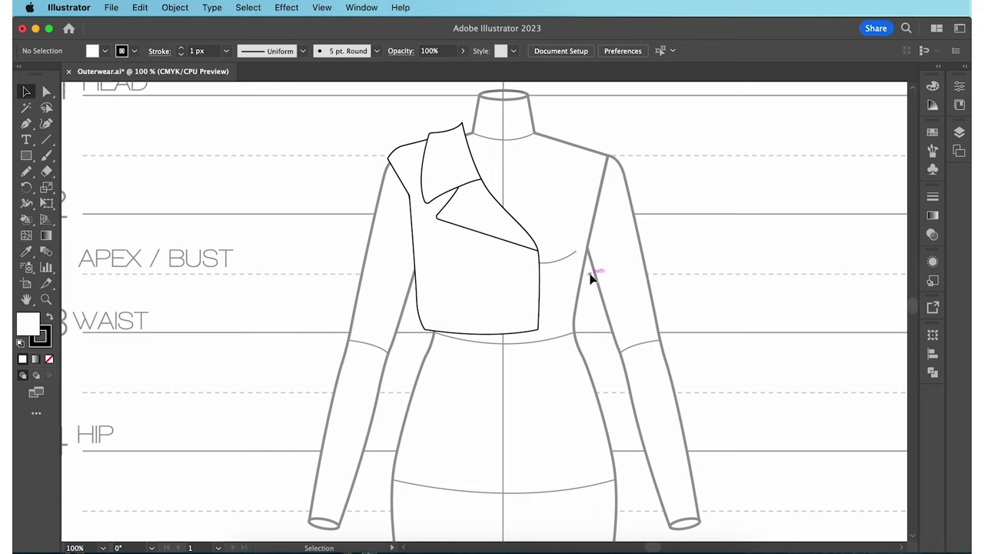
Duplicate the bodice panel in front of the original and keep only the copy's armhole and upper side seam, ending at an added anchor point
click(47, 93)
click(419, 216)
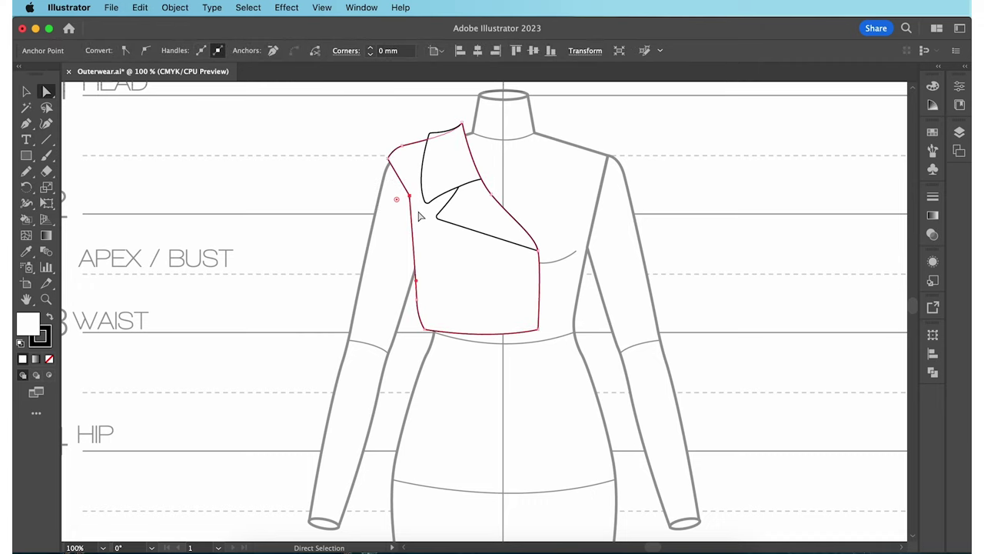
key(super+c)
key(super+f)
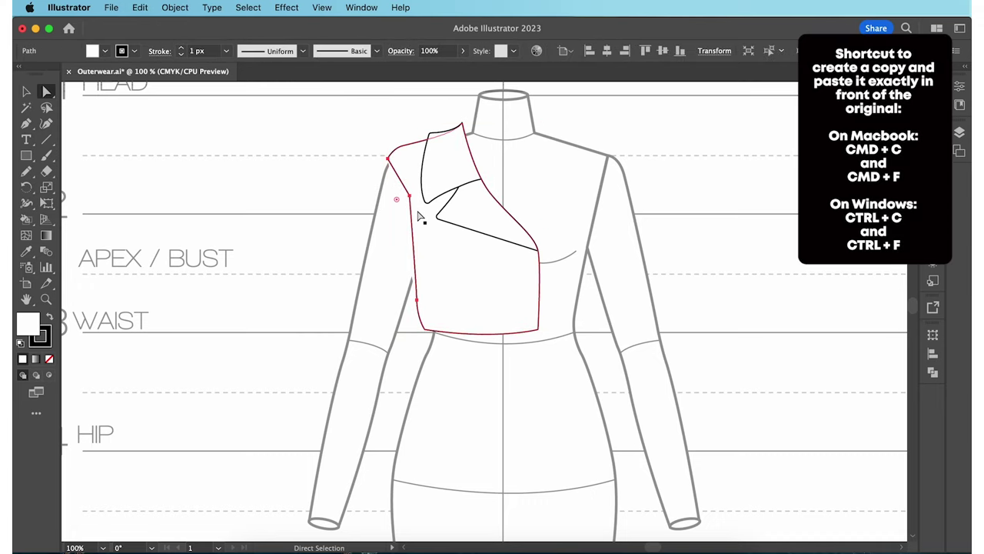
key(p)
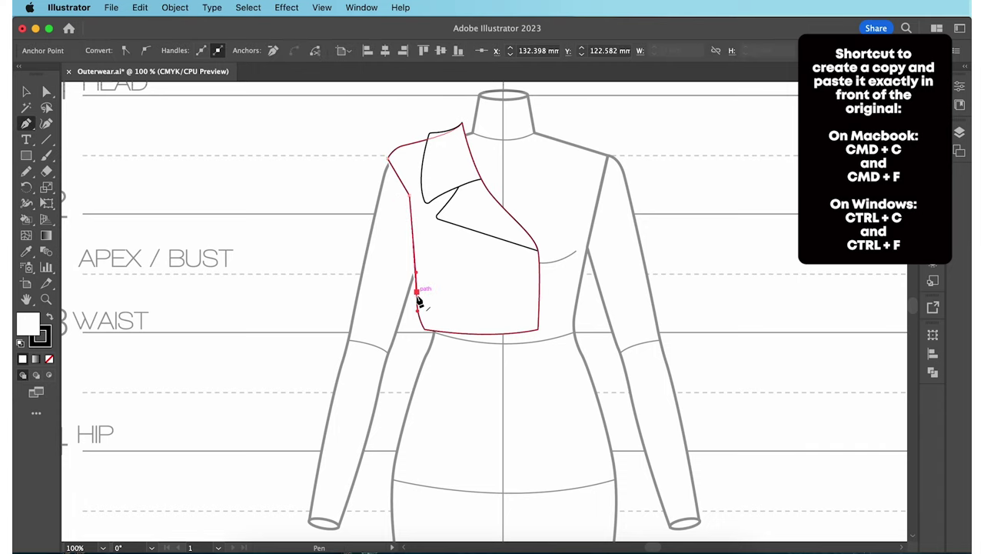
click(418, 296)
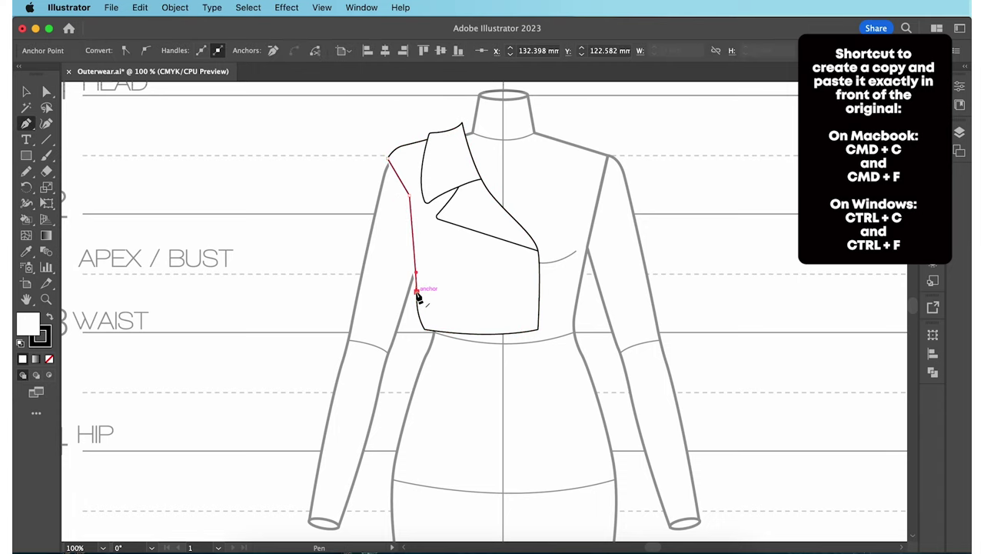
Extend the copied armhole line with the Pen tool into a closed, nearly wrist-length sleeve with a curved hem and rounded shoulder cap
scroll(402, 367, down, 3)
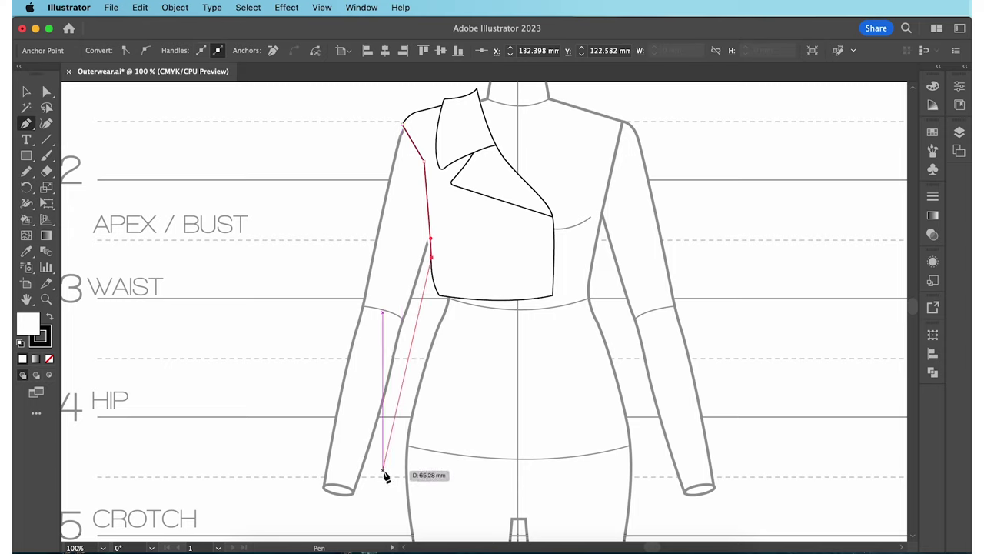
click(382, 470)
click(315, 455)
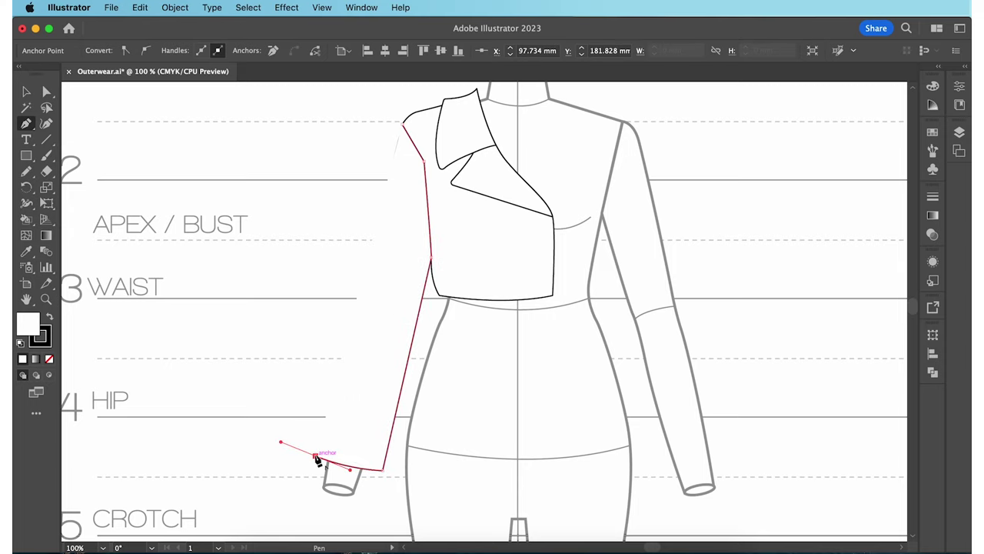
click(379, 195)
drag(402, 125, 411, 114)
super+click(328, 168)
Draw a straight lengthwise seam on the sleeve from its hem up to the bodice's armhole edge
scroll(331, 185, left, 1)
click(384, 463)
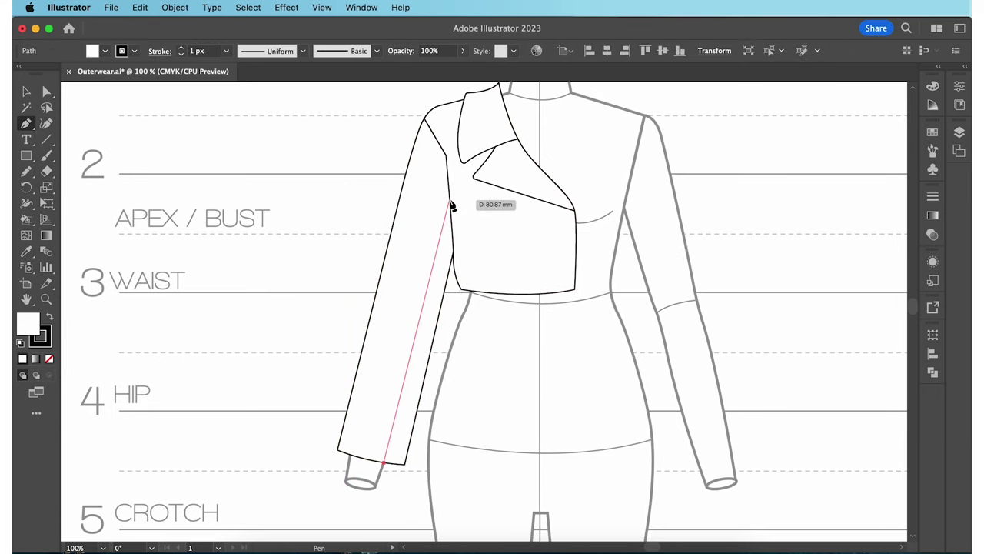
click(451, 204)
super+click(515, 377)
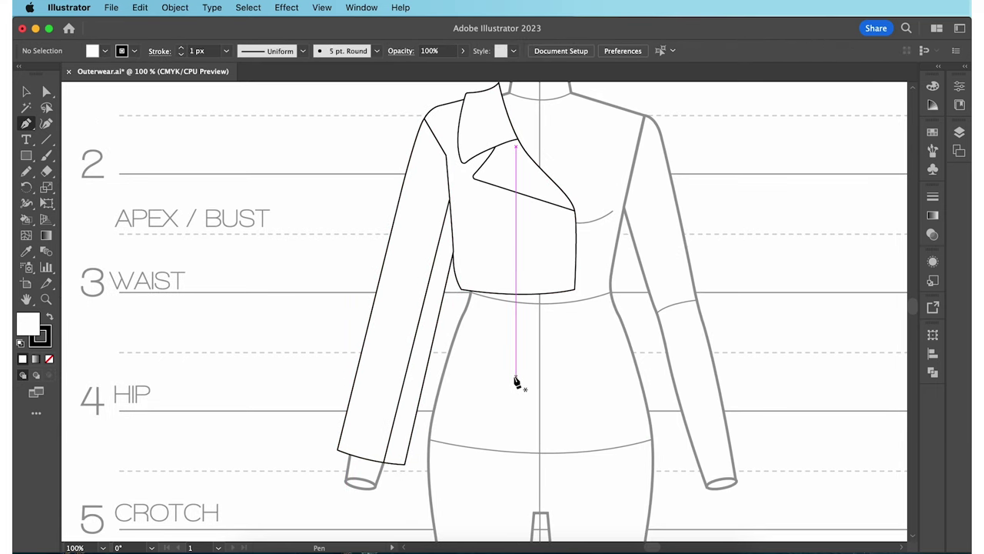
Draw a horizontal strap rectangle beside the sleeve, a narrow belt loop across its right part and a buckle rectangle across its left part
click(26, 155)
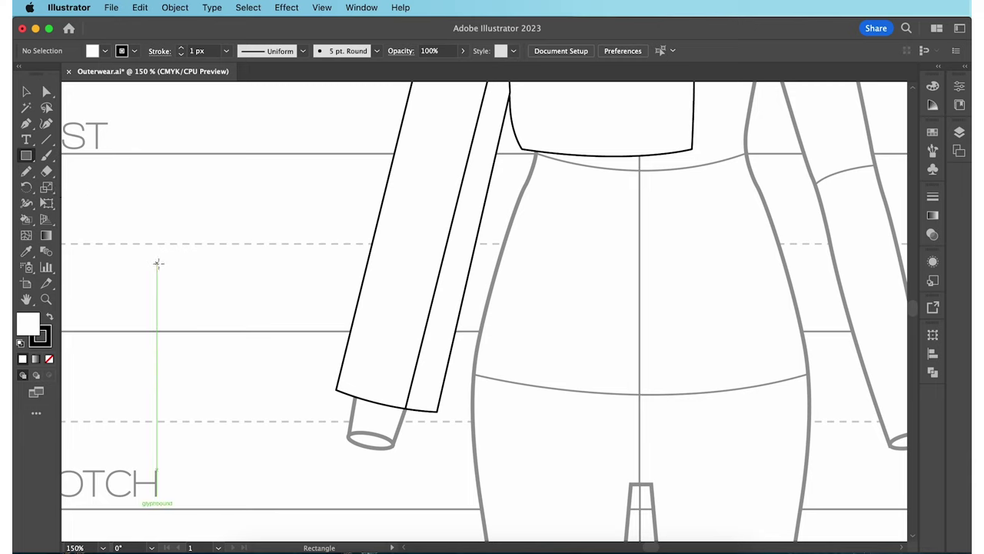
drag(157, 263, 280, 295)
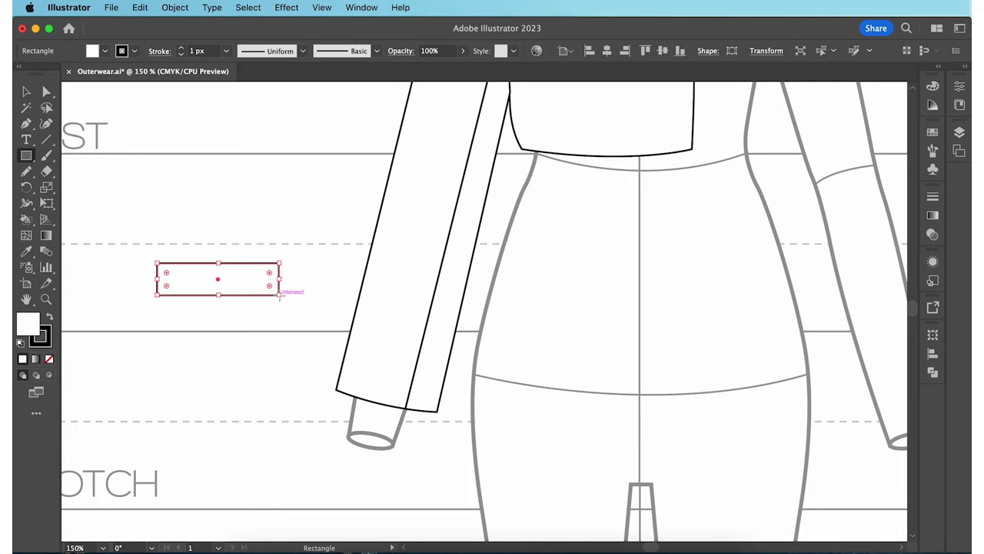
drag(245, 260, 253, 300)
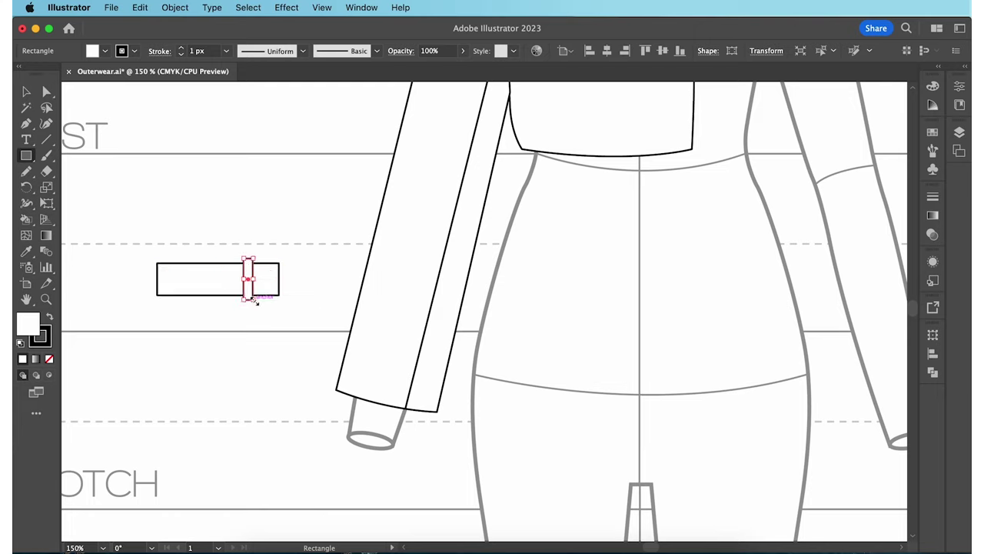
drag(176, 259, 206, 302)
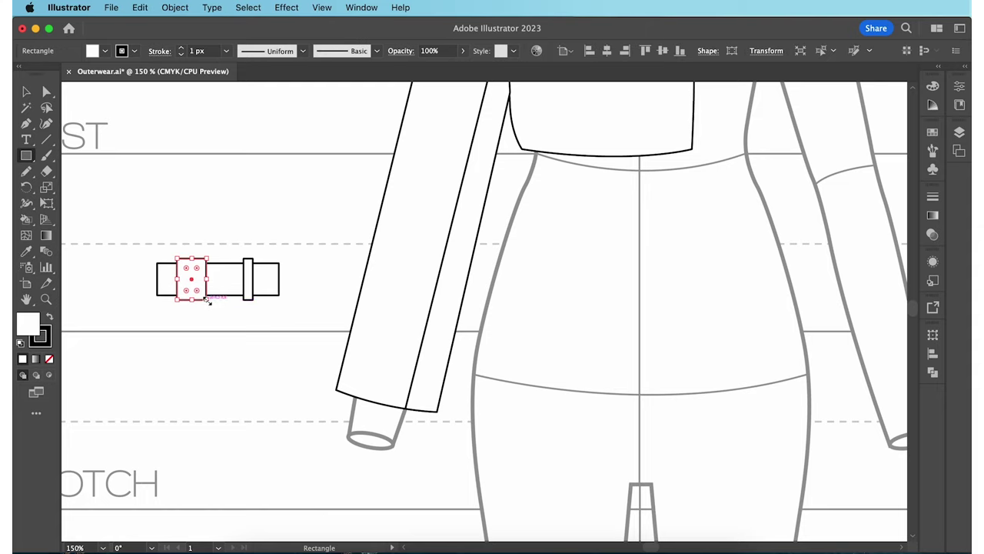
Give the buckle rectangle no fill and a 5 px stroke, expand it into an outlined frame, and restore the default white fill and black stroke
click(104, 52)
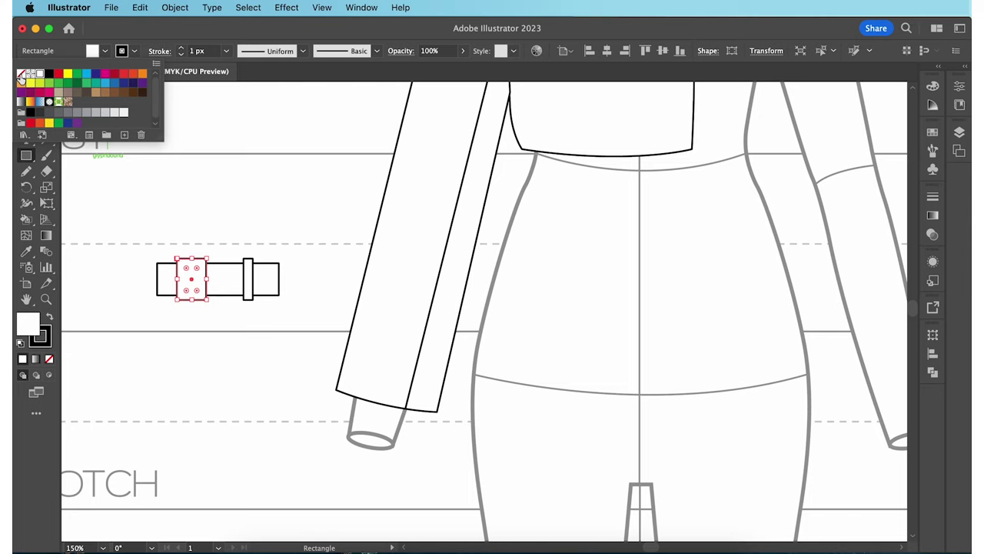
click(20, 73)
click(226, 51)
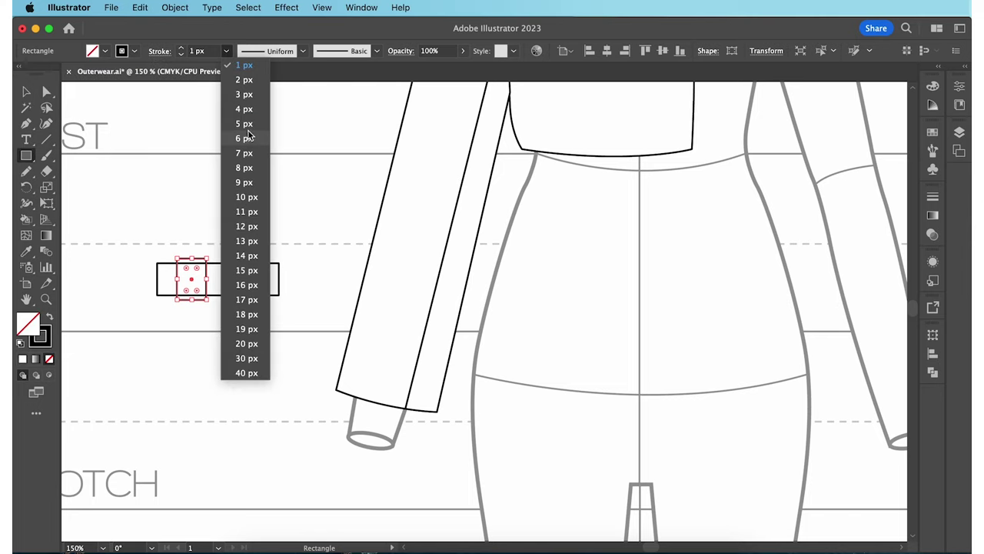
click(246, 124)
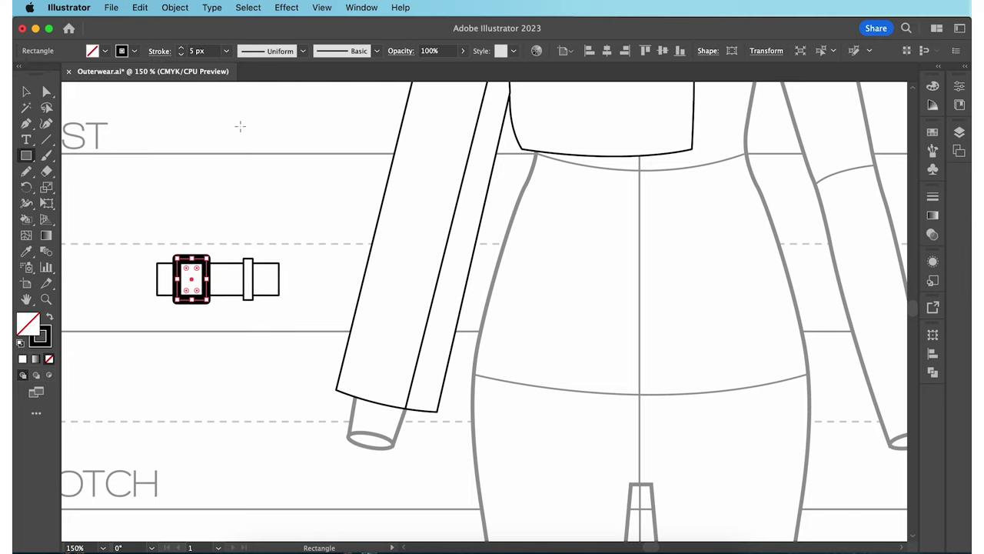
click(175, 7)
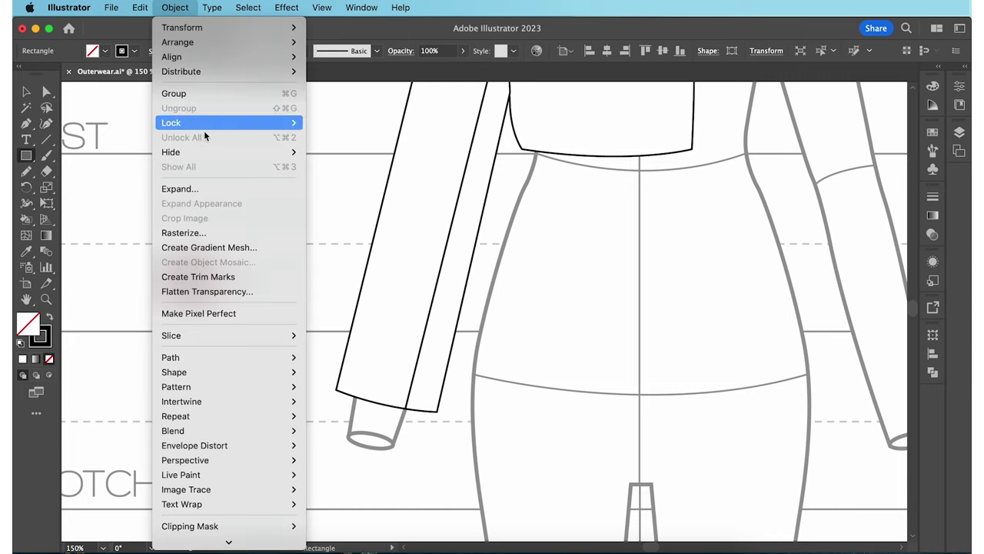
click(203, 187)
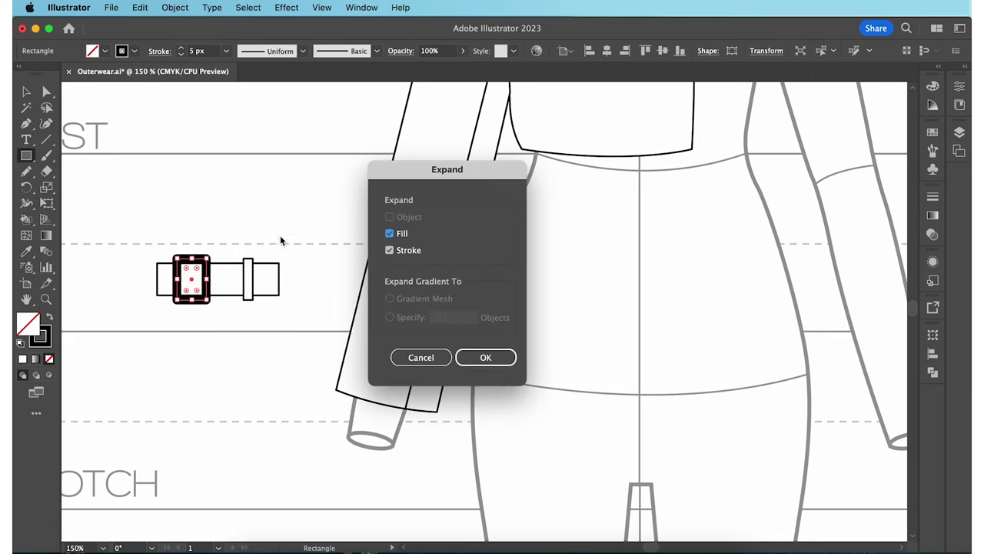
click(471, 358)
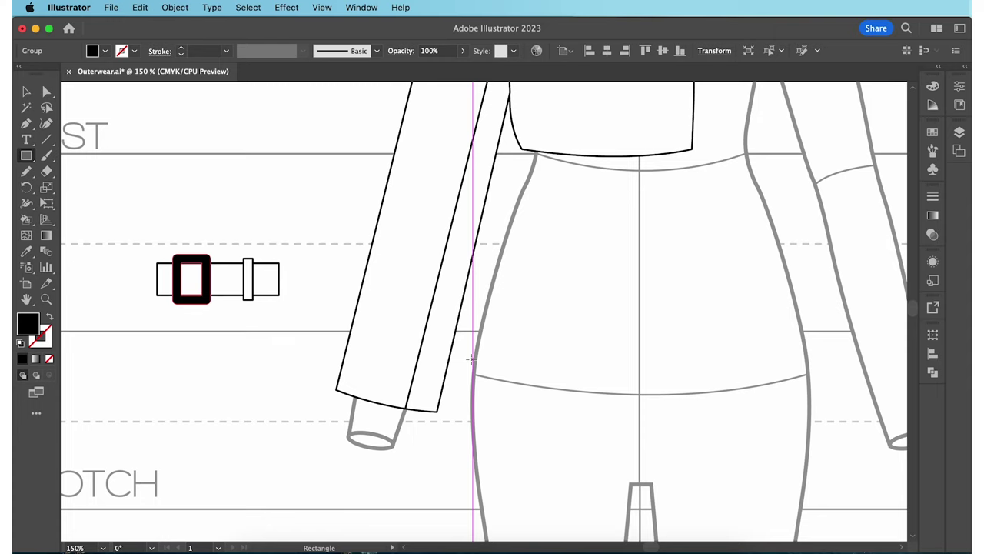
key(d)
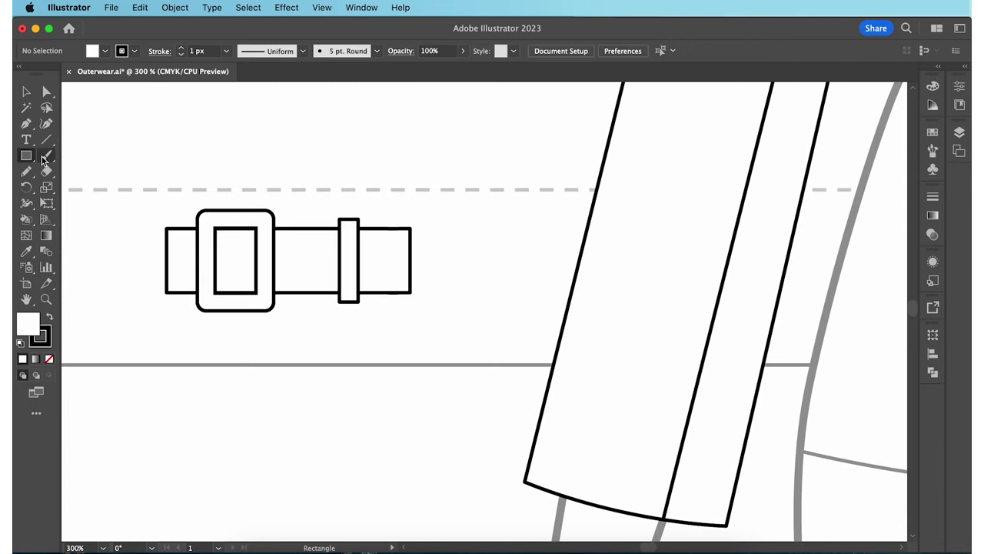
Draw a small black-filled circle as a strap hole inside the buckle frame and copy it onto the strap between the buckle and the loop
key(v)
click(34, 159)
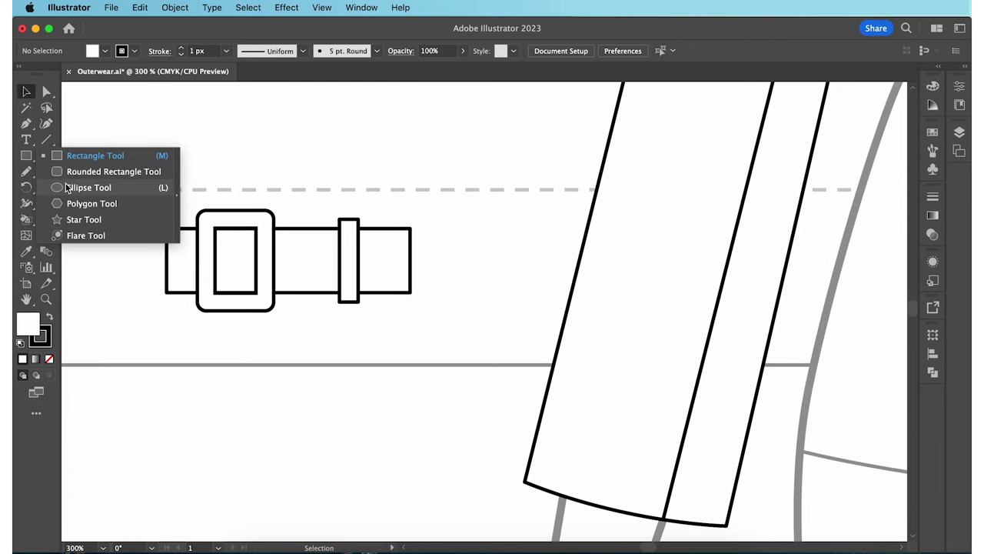
click(77, 187)
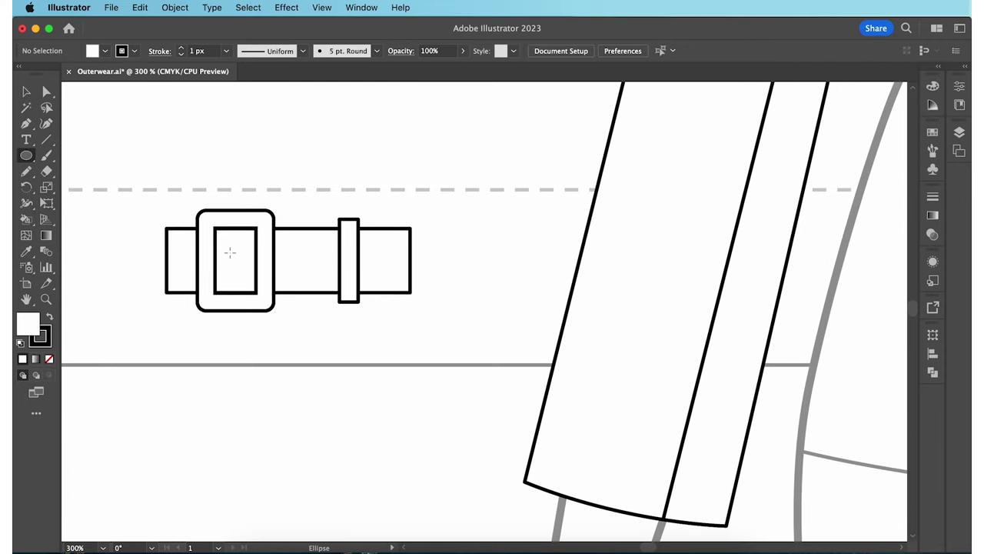
drag(230, 252, 244, 266)
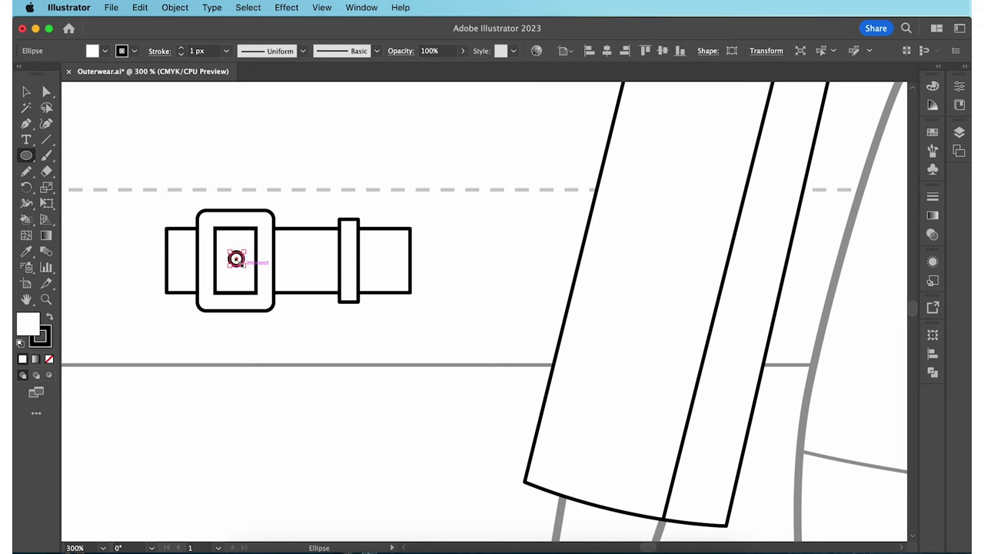
click(105, 51)
click(55, 74)
click(62, 56)
click(26, 93)
click(277, 189)
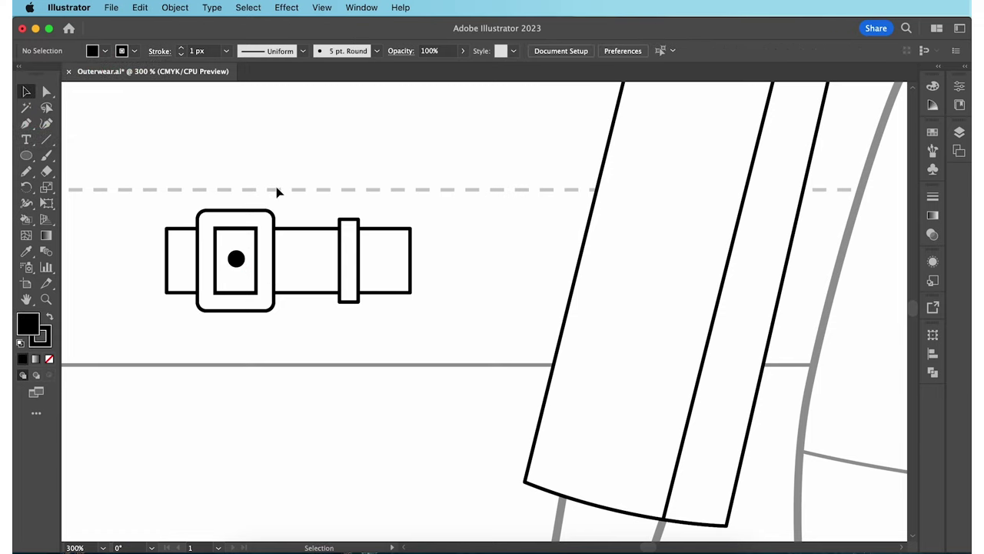
drag(238, 261, 298, 266)
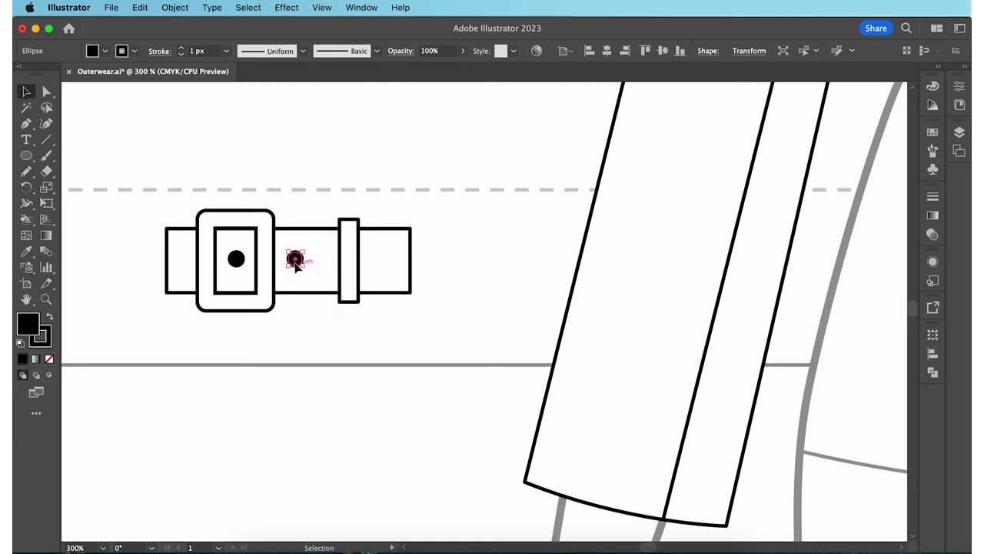
Draw a thin horizontal rectangle as the buckle prong, running from the hole inside the frame across the frame's right side
drag(26, 155, 56, 158)
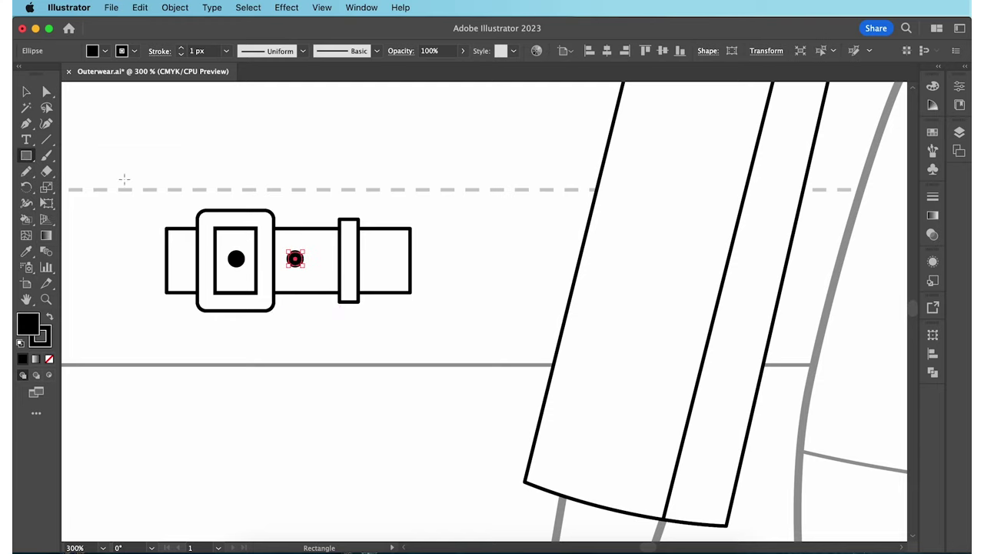
key(super+shift+a)
mouse_move(236, 259)
mouse_down()
mouse_move(305, 263)
mouse_move(282, 263)
mouse_up()
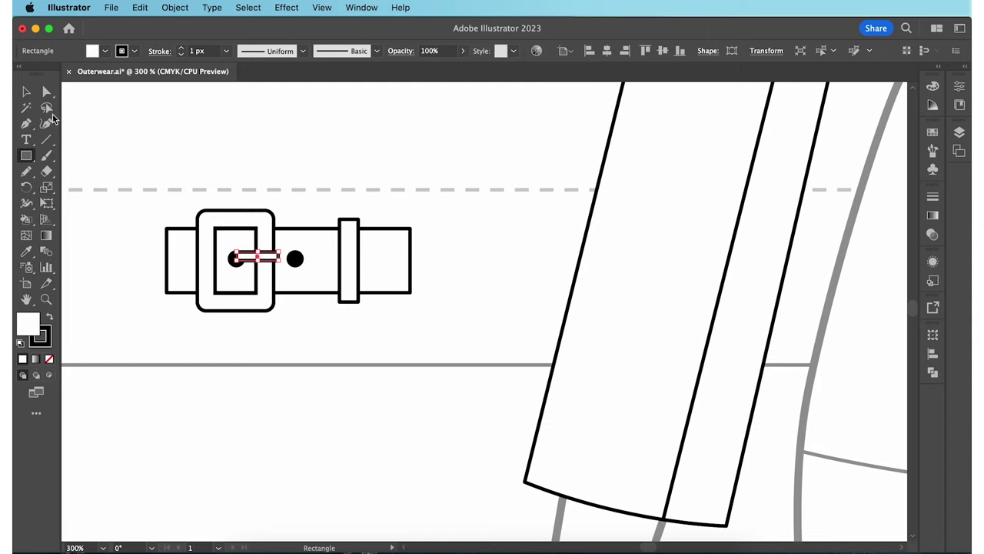
click(27, 91)
click(281, 152)
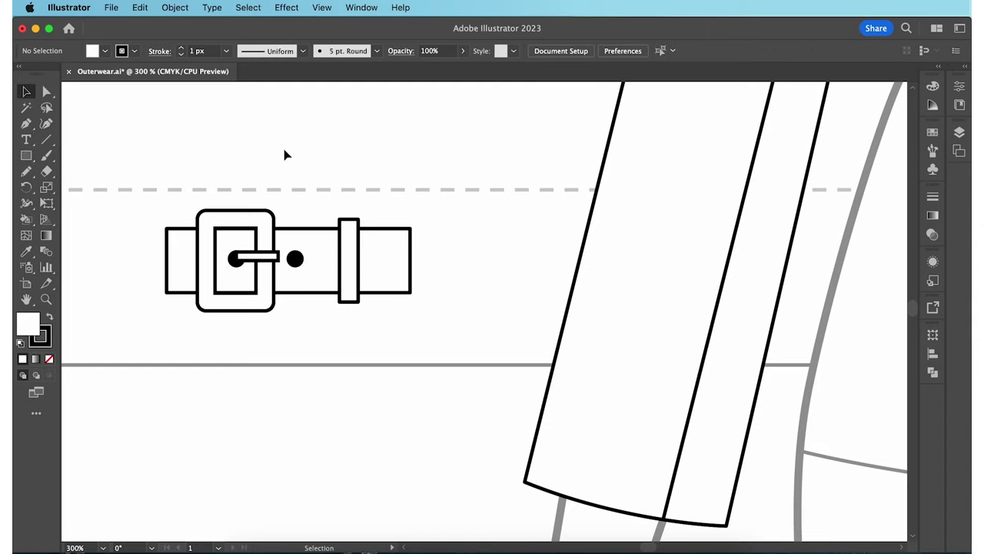
Round the two right-end corners of the buckle prong by about 0.17 mm
click(270, 260)
key(super+plus)
key(super+plus)
key(super+plus)
key(super+plus)
key(super+plus)
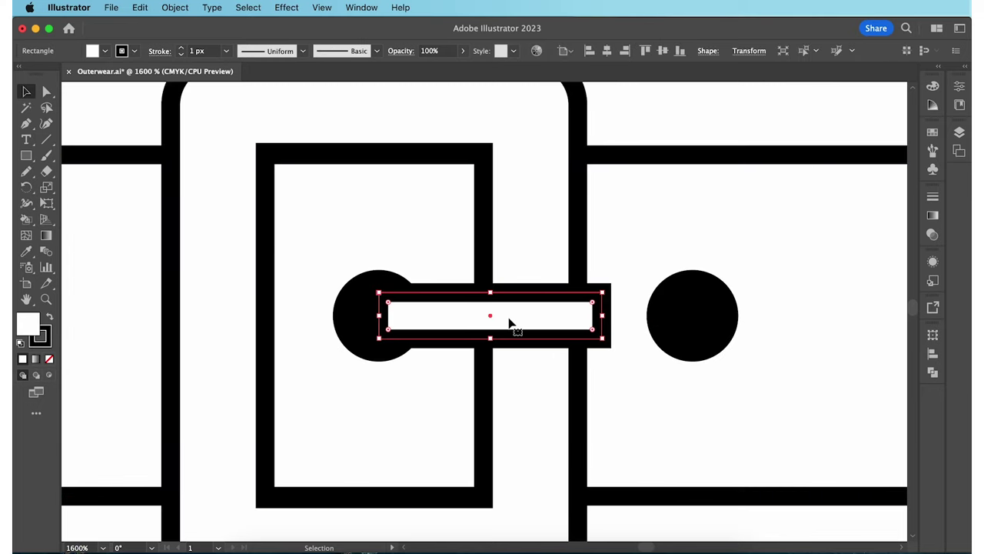
key(a)
click(603, 293)
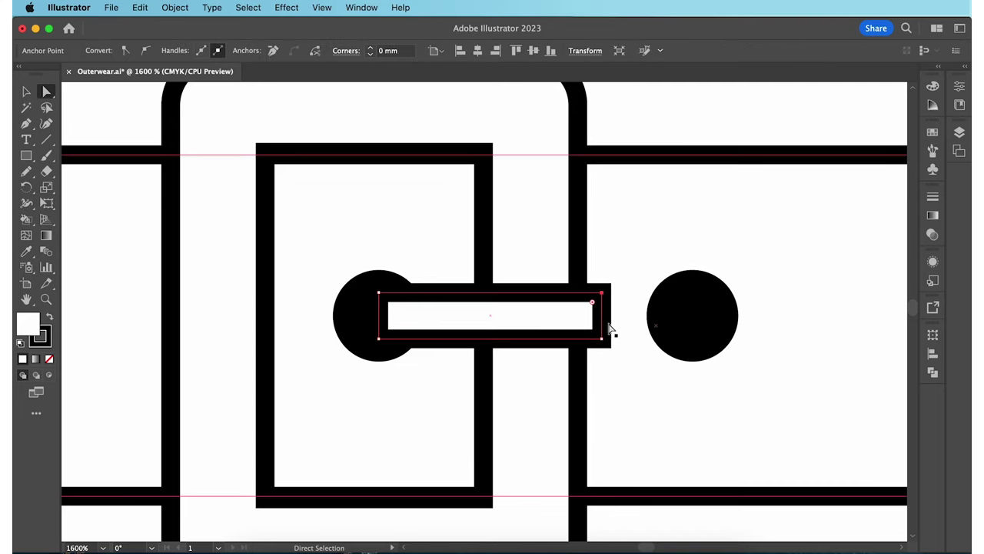
shift+click(603, 338)
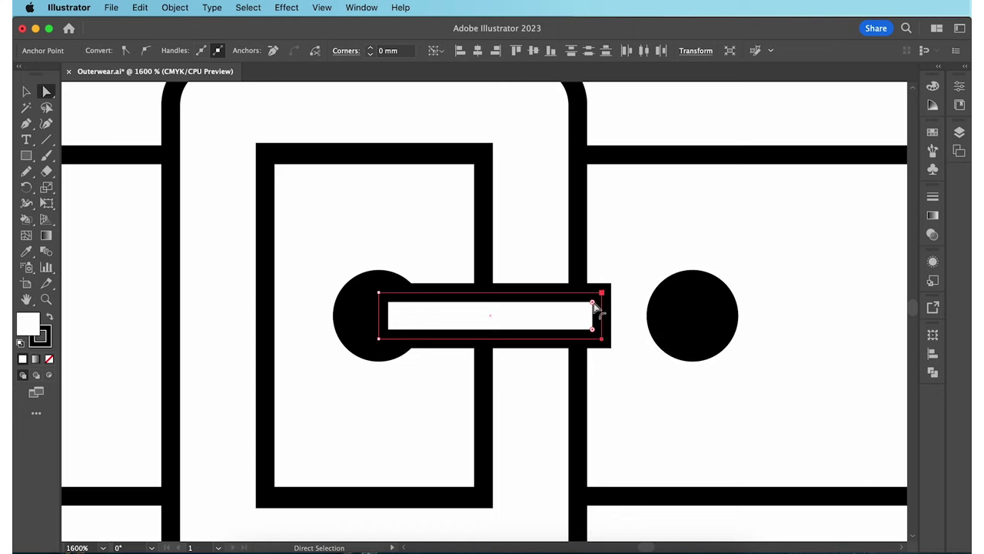
drag(592, 303, 594, 306)
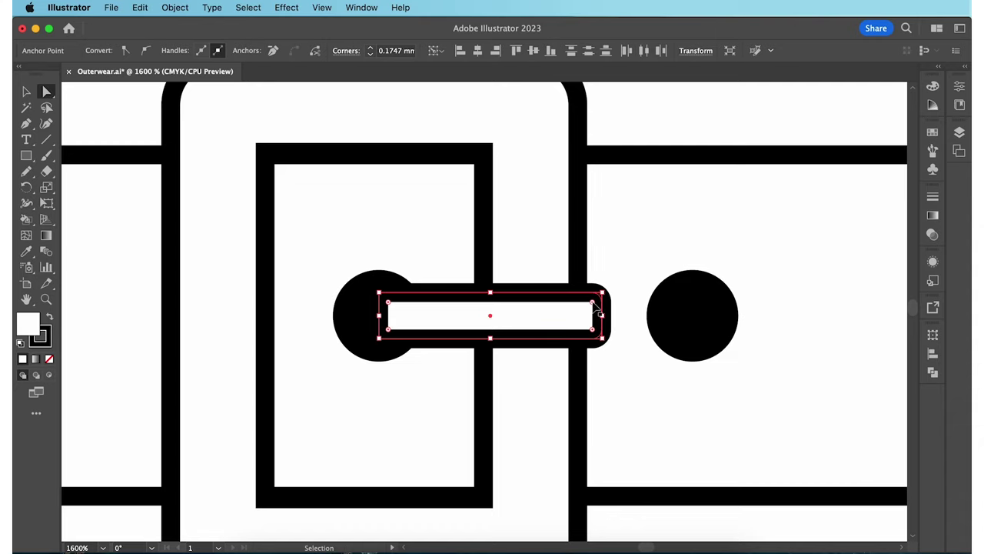
Draw a V-shaped line with the Pen tool from the strap's upper to lower edge, right of the loop, as a pointed strap tip
key(super+minus)
key(super+minus)
key(super+minus)
key(super+minus)
key(super+minus)
key(super+shift+a)
key(p)
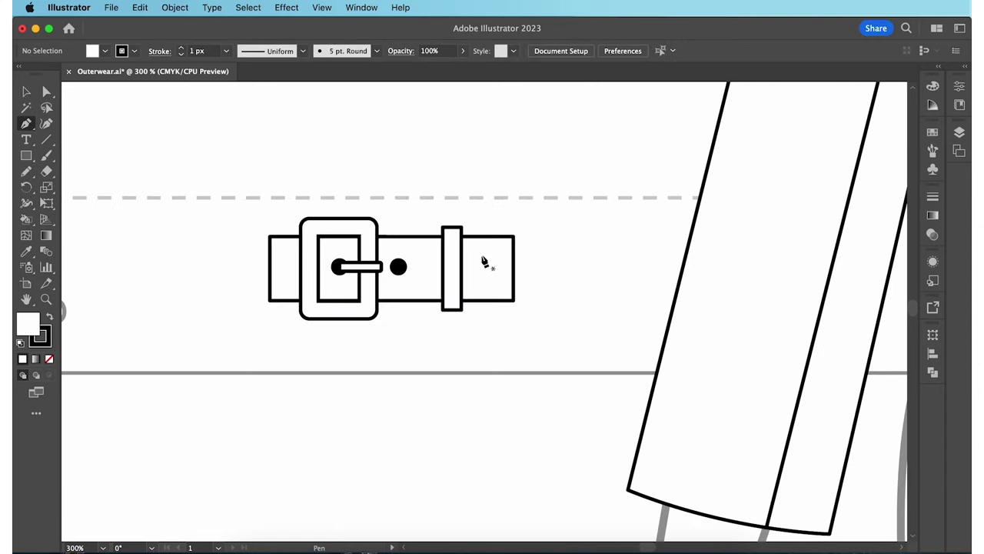
click(468, 236)
click(495, 267)
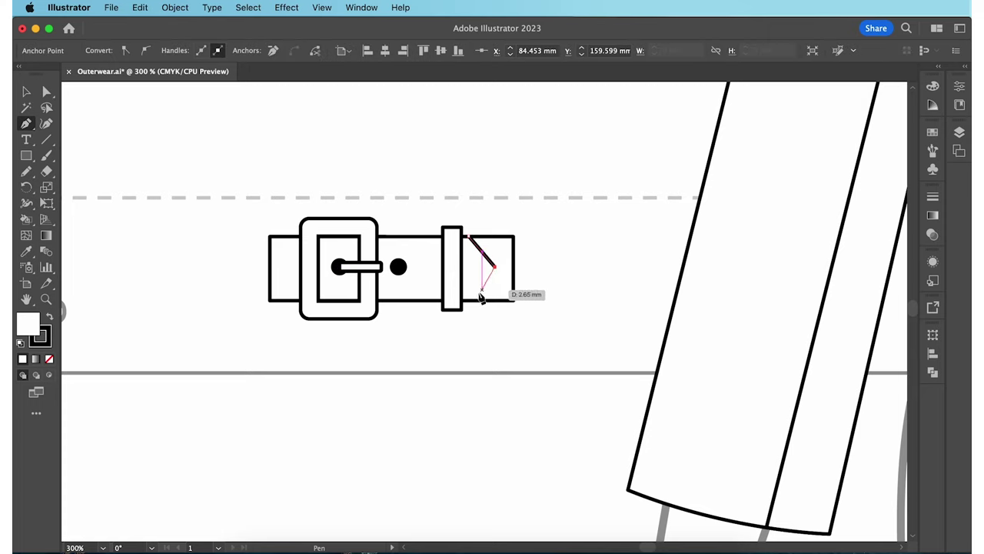
click(469, 300)
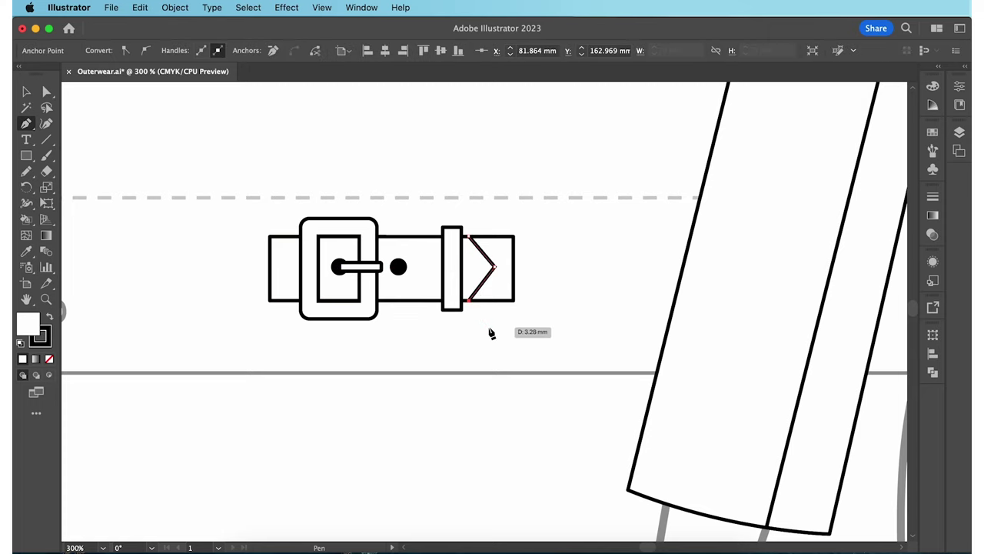
click(26, 92)
click(248, 174)
scroll(248, 174, down, 1)
key(a)
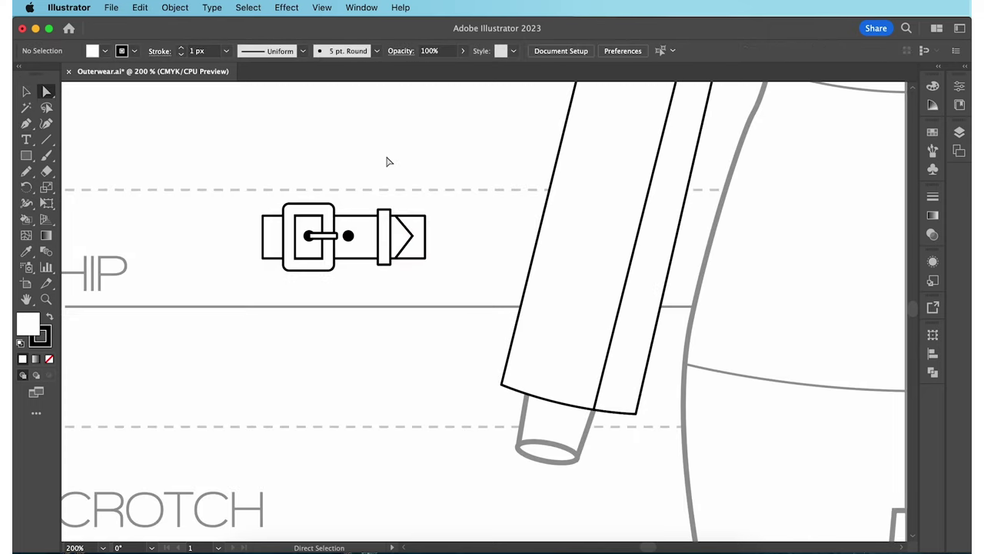
Lengthen the strap rectangle a little at both ends, beyond the pointed tip and beyond the buckle
click(425, 216)
drag(428, 232, 439, 230)
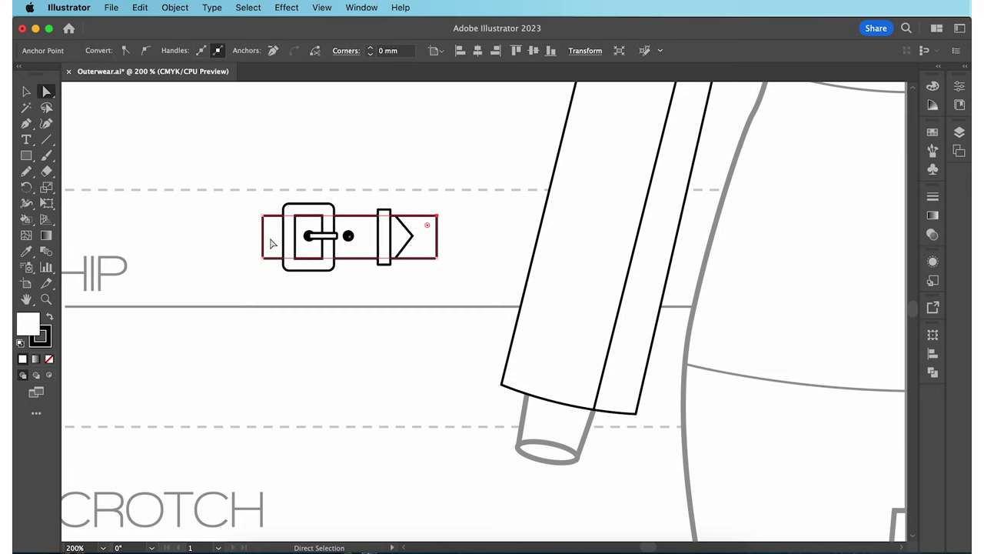
drag(262, 232, 244, 232)
click(211, 237)
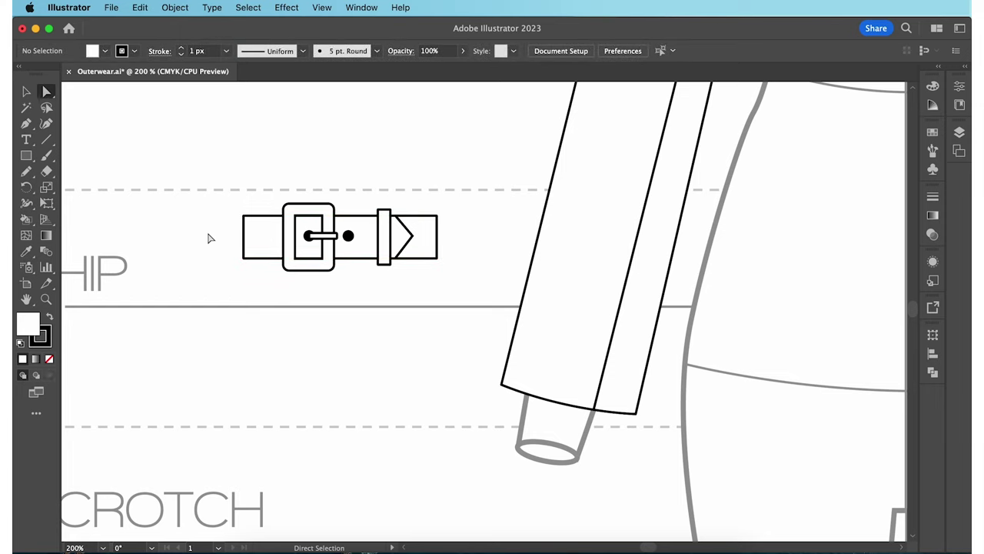
Draw a stitch line with the Pen tool just inside the strap's upper edge, around the pointed tip and back along the lower edge
key(super+plus)
key(p)
click(238, 260)
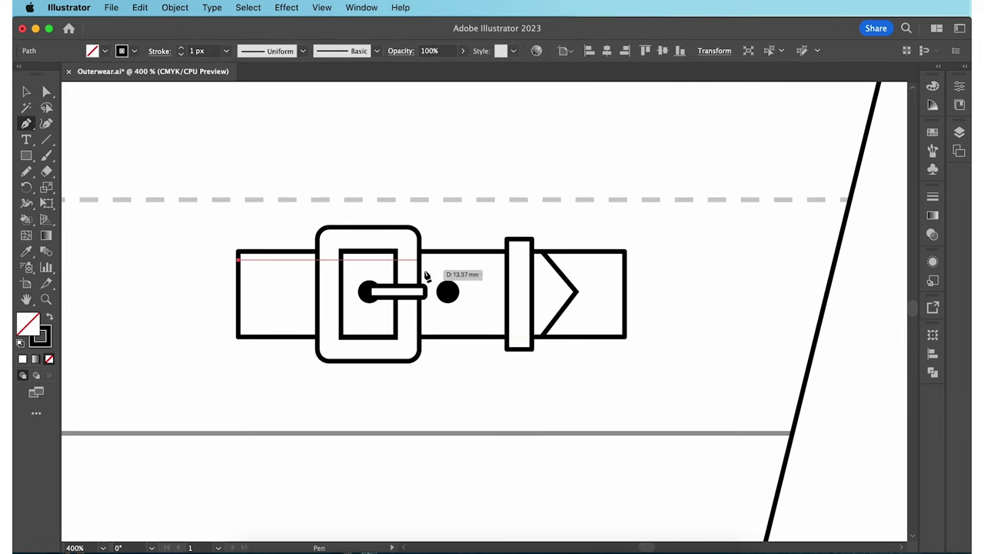
click(536, 259)
click(566, 291)
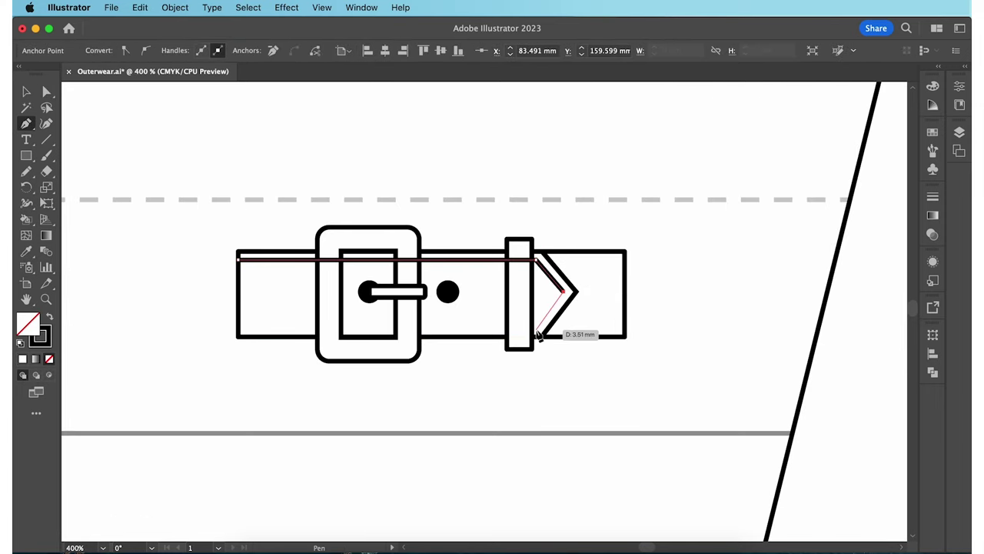
click(536, 329)
click(239, 329)
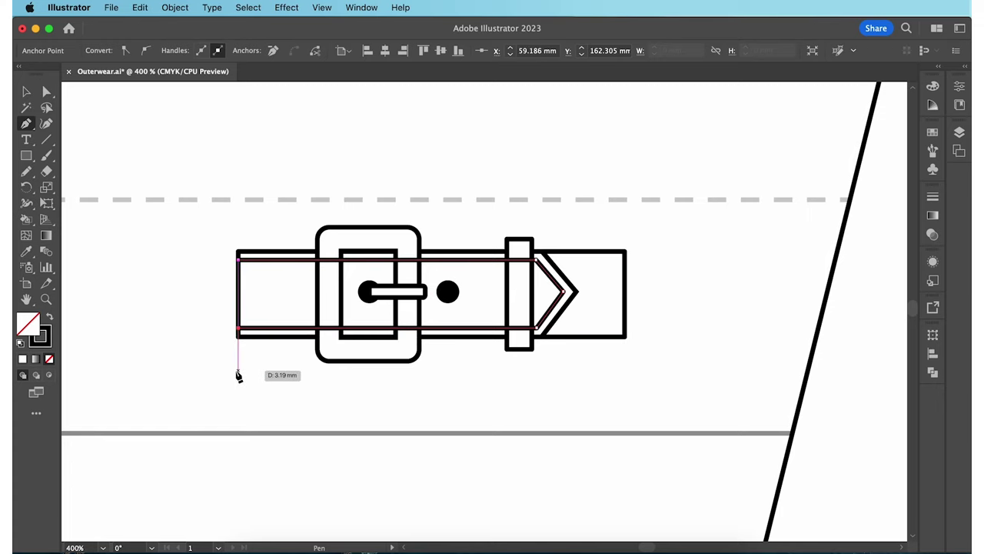
Draw two short horizontal stitch lines from the pointed tip to the strap's right end, just inside its upper and lower edges
click(548, 259)
click(624, 259)
key(Escape)
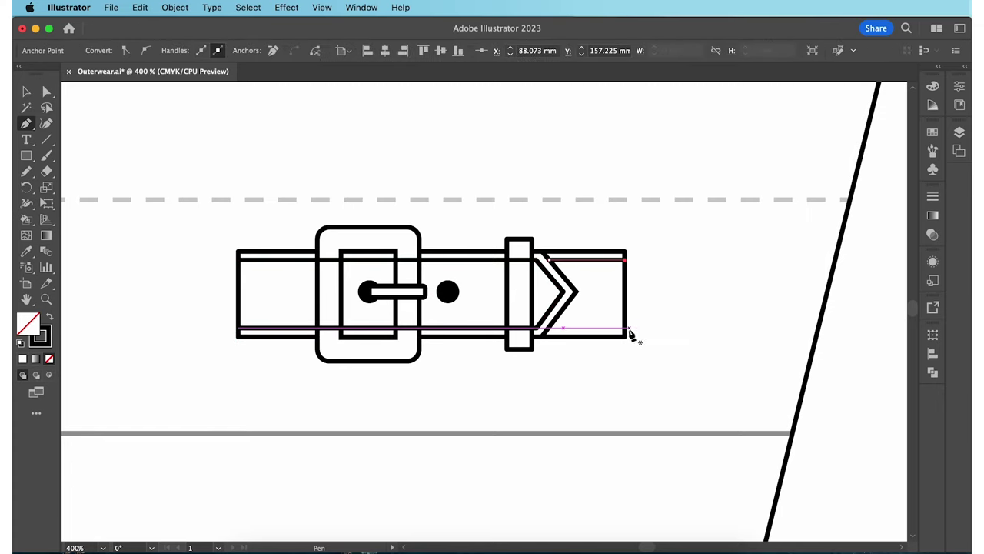
click(624, 328)
click(548, 329)
key(Return)
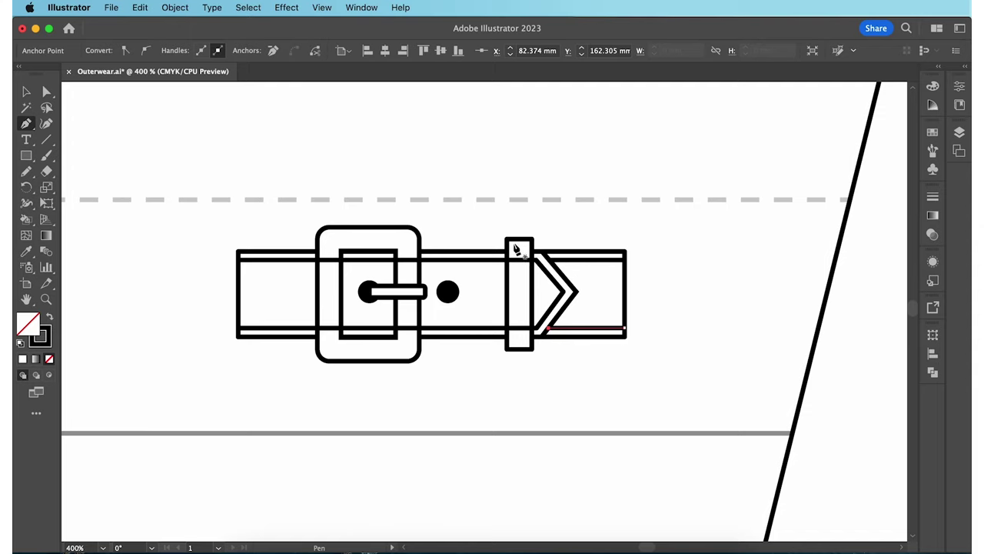
Draw two vertical stitch lines inside the strap loop, one near each long edge, from its upper to its lower end
click(513, 239)
click(513, 350)
key(Escape)
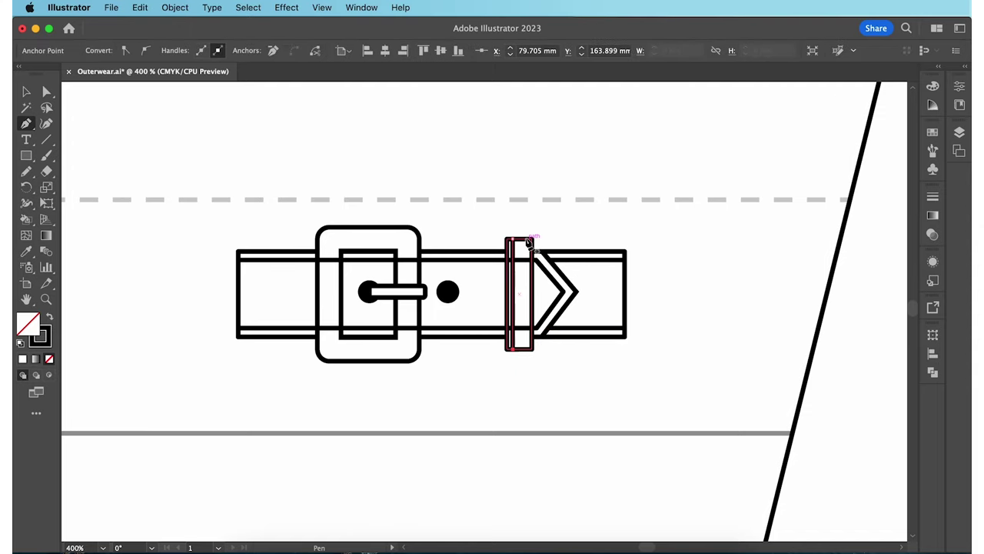
click(526, 239)
click(525, 349)
Set the stroke weight of all stitch lines on the strap and loop to 0.3 px
key(v)
shift+click(513, 323)
shift+click(494, 328)
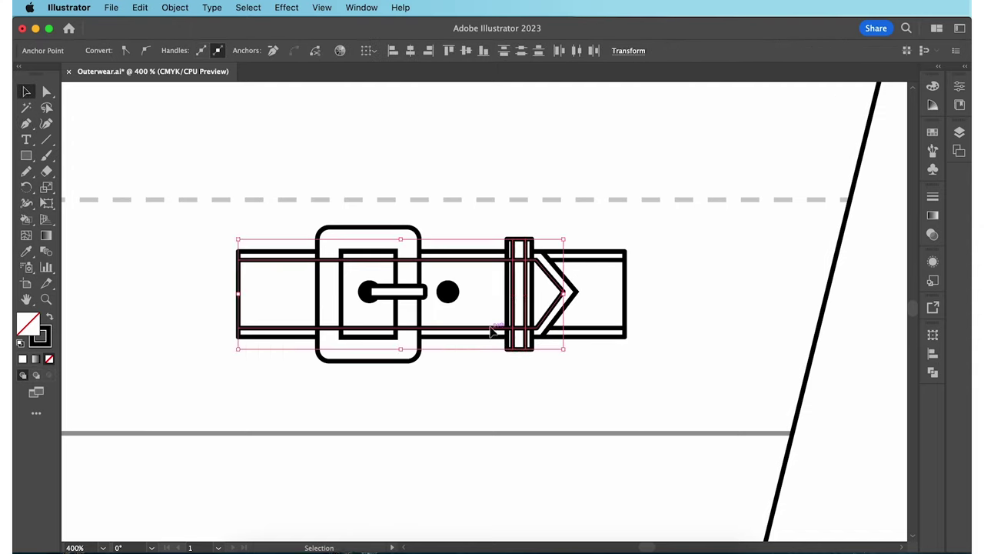
shift+click(572, 329)
shift+click(601, 259)
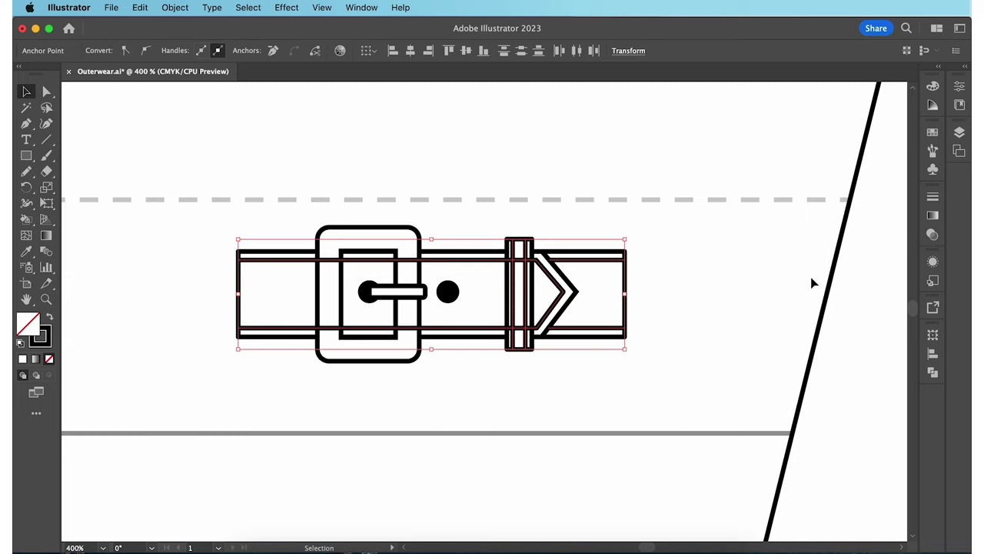
click(932, 199)
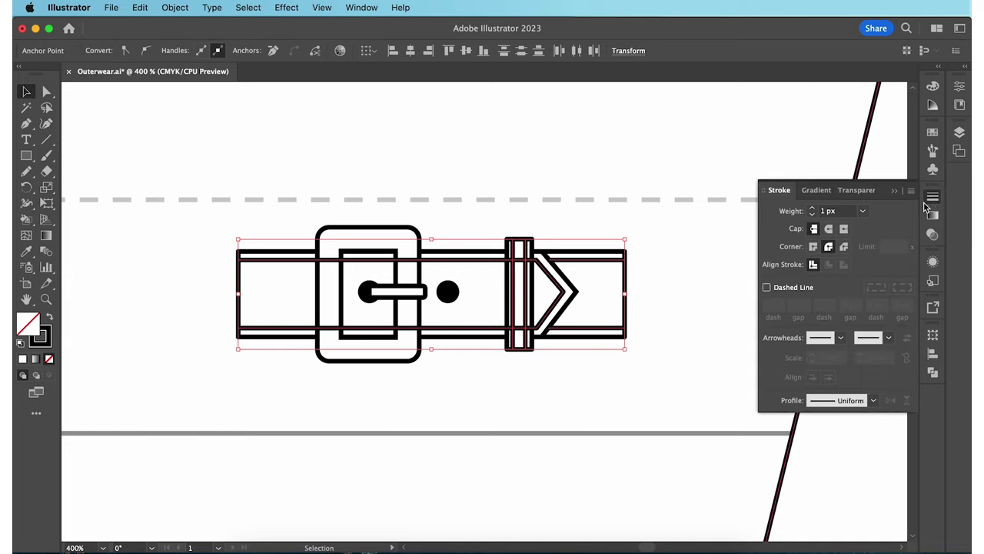
click(844, 212)
text(0)
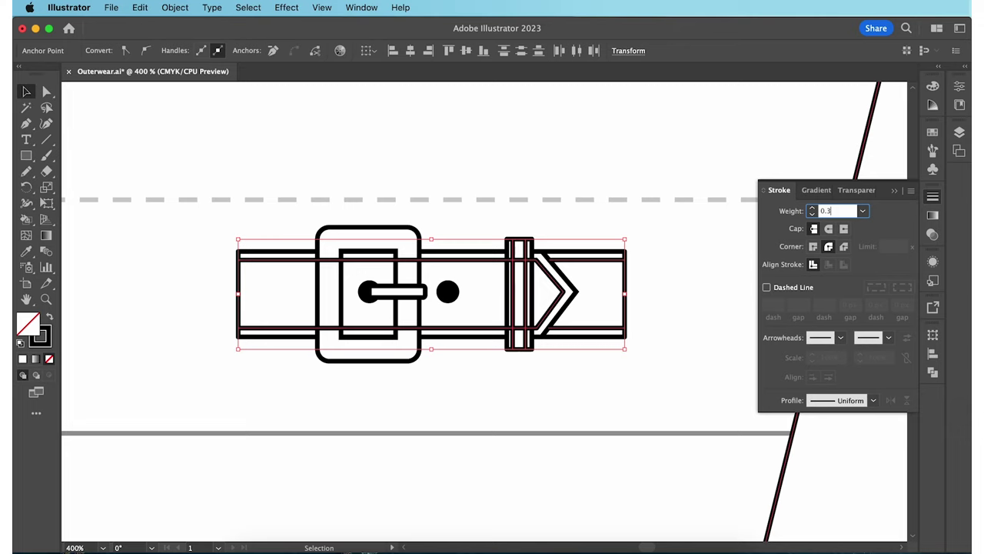
text(.3)
key(Return)
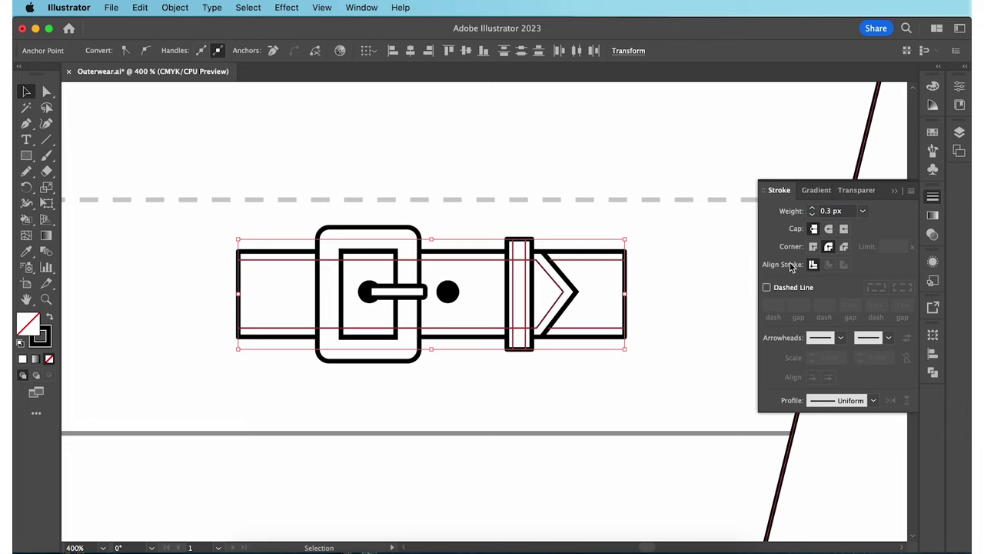
Make the selected stitch lines dashed with a 2 px dash and a 1 px gap
click(766, 288)
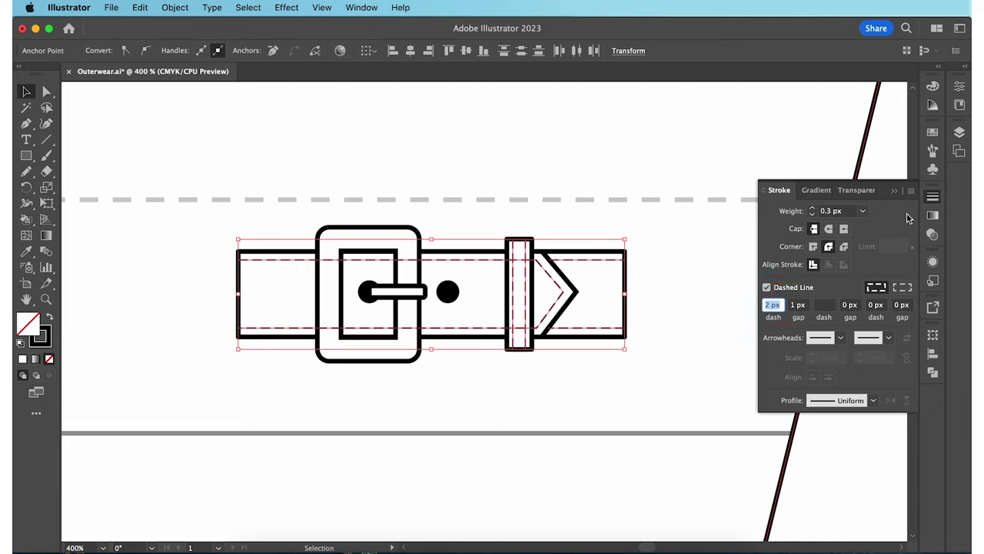
click(932, 197)
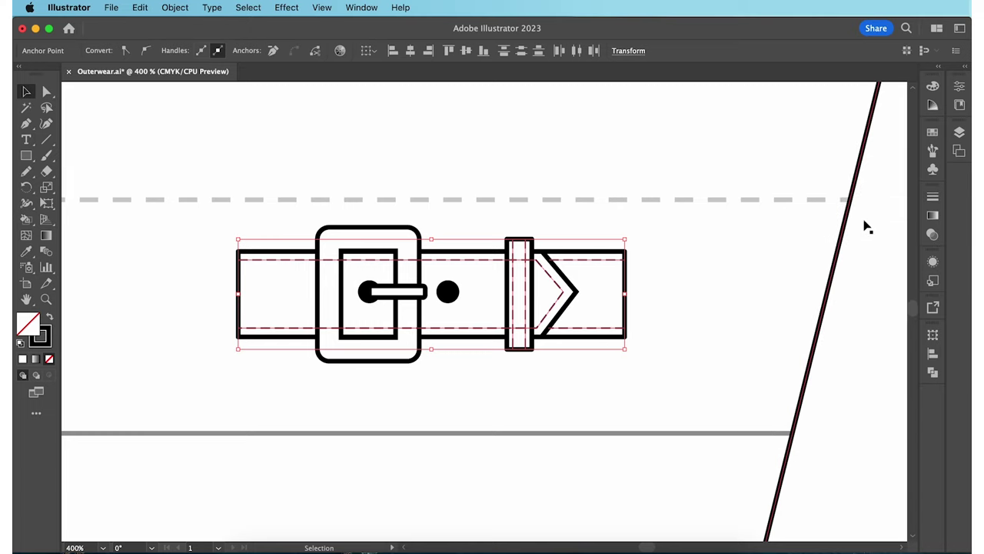
click(735, 279)
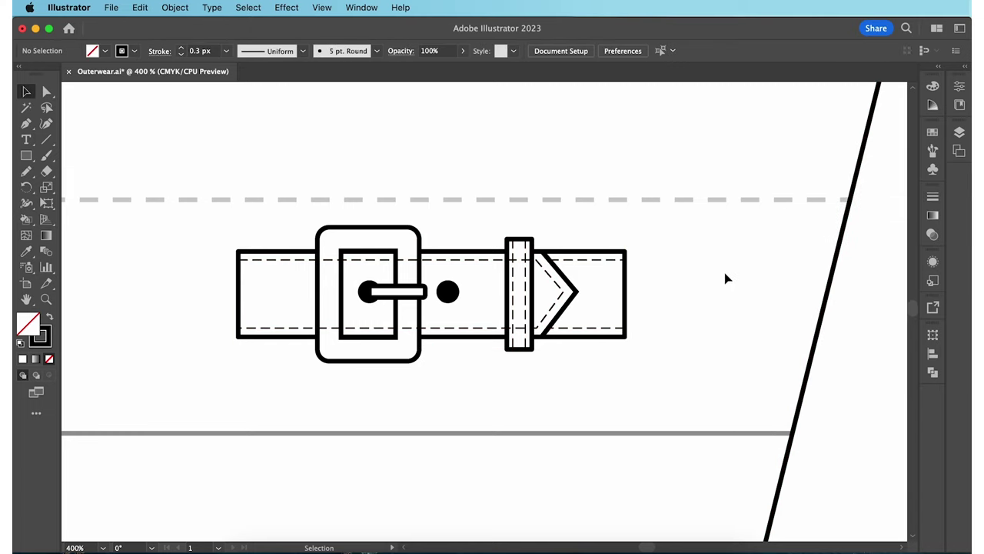
Send the strap, its pointed tip and its edge stitching to the back, behind the buckle and loop
drag(655, 230, 550, 350)
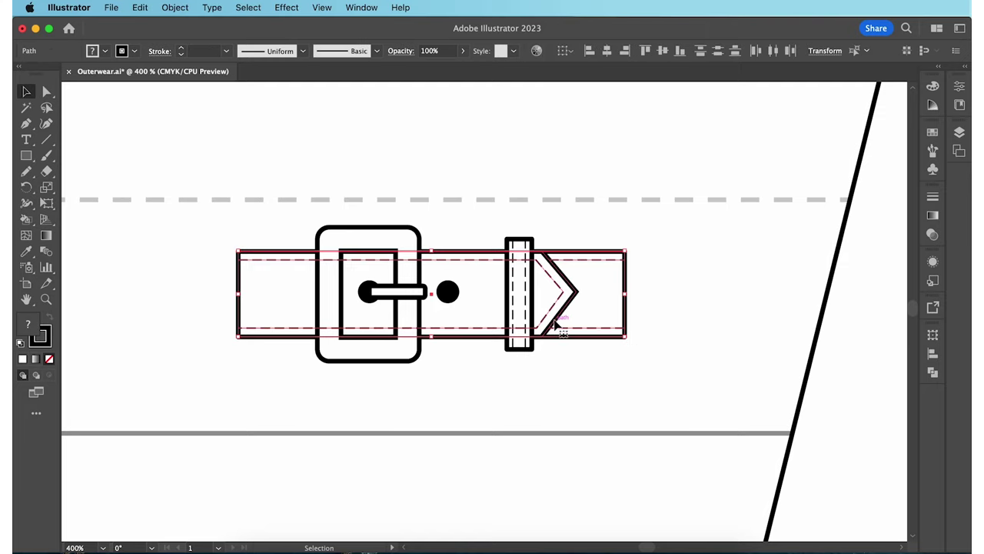
right_click(555, 326)
mouse_move(656, 481)
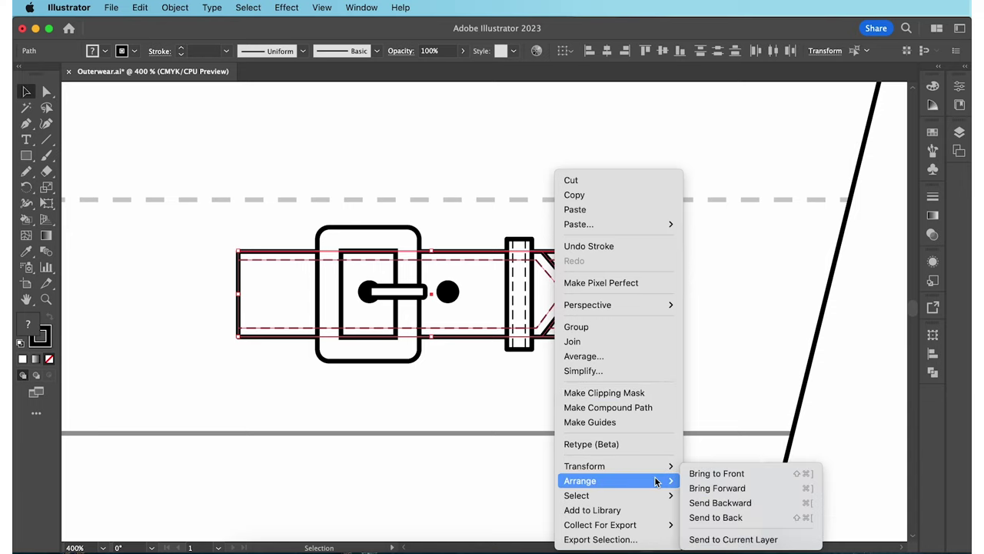
click(716, 517)
click(613, 399)
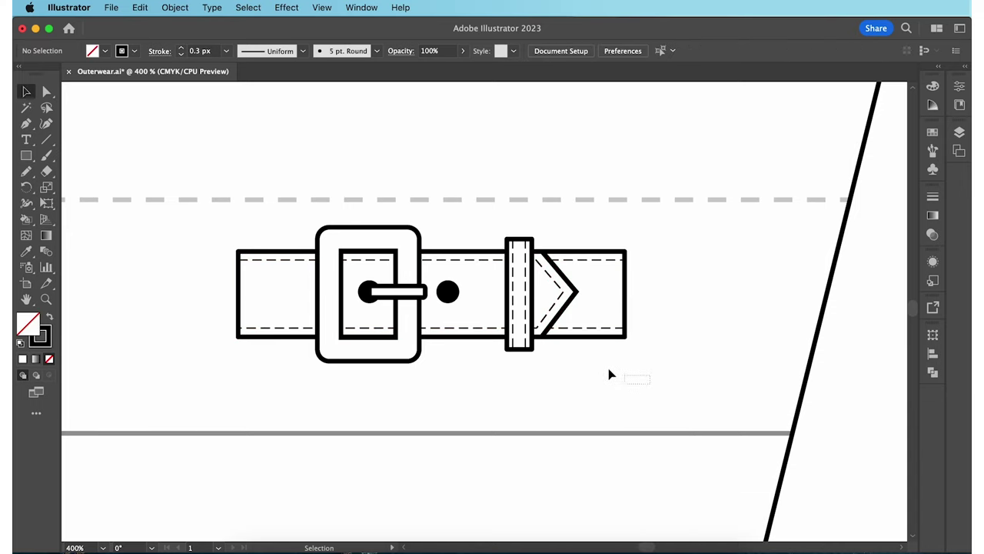
Group all parts of the buckled strap into one object
drag(609, 374, 221, 199)
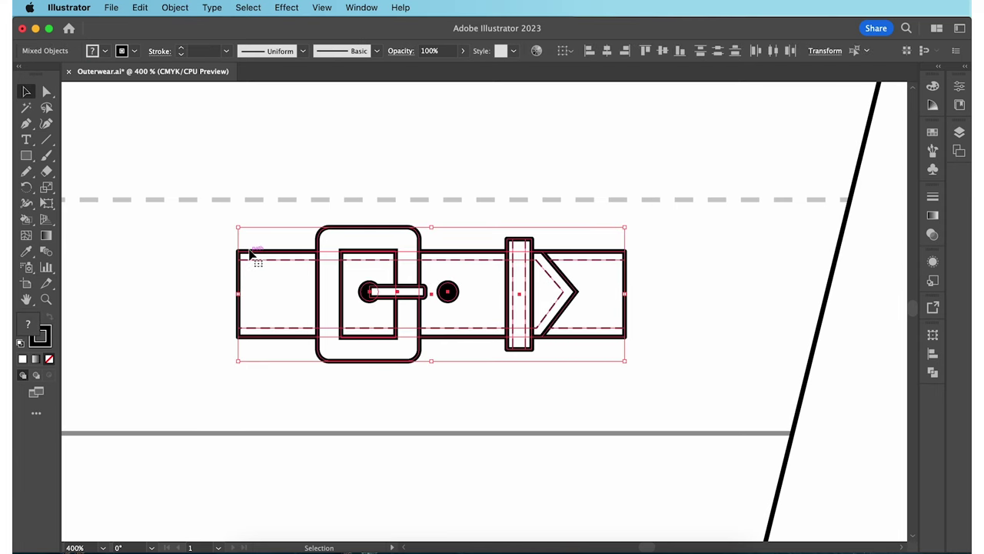
right_click(249, 254)
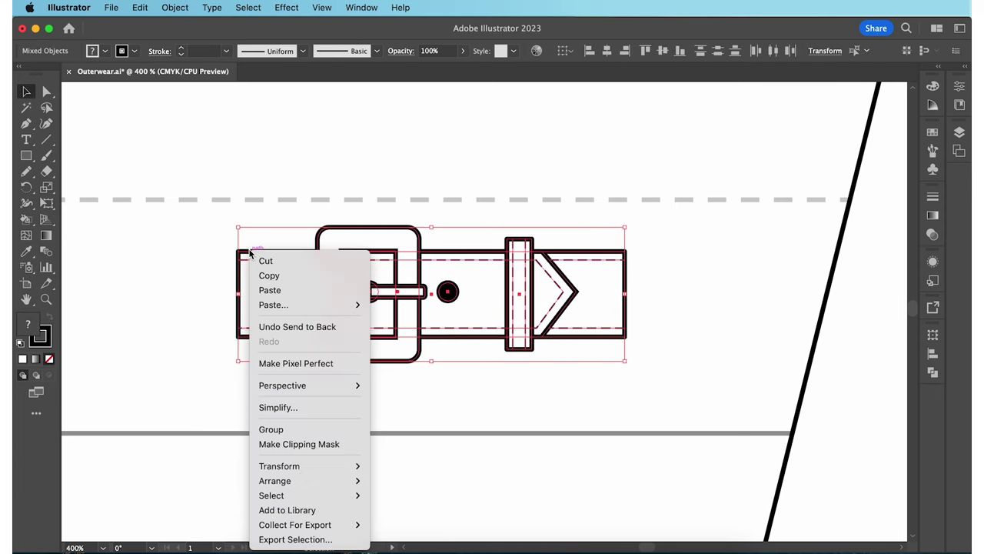
click(297, 432)
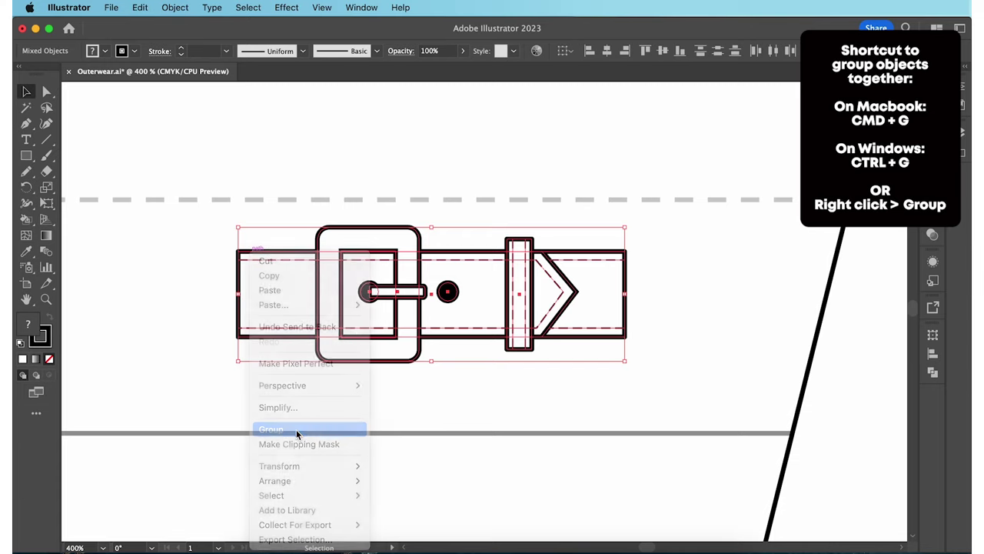
click(298, 433)
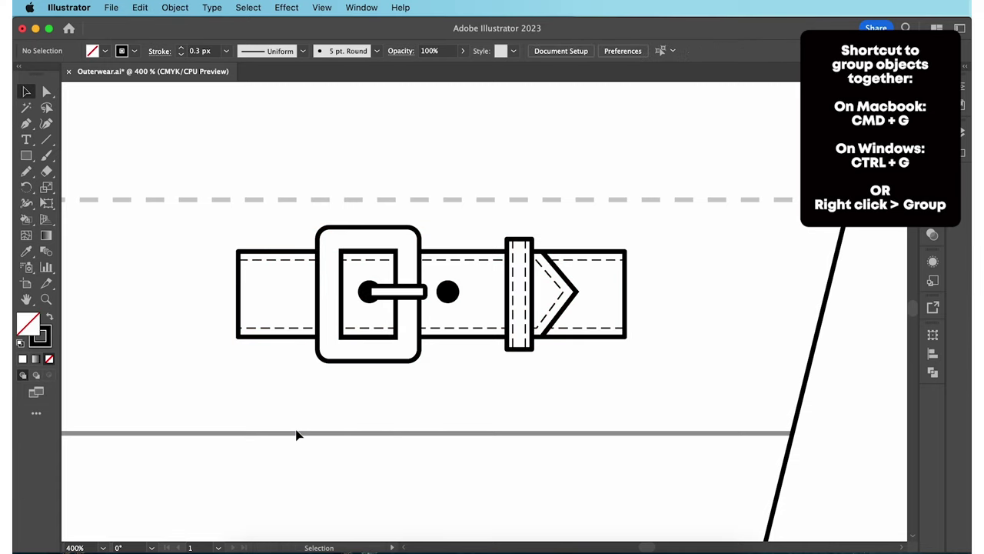
Apply a horizontal Arc warp with a bend of -6% to the grouped buckled strap
click(375, 360)
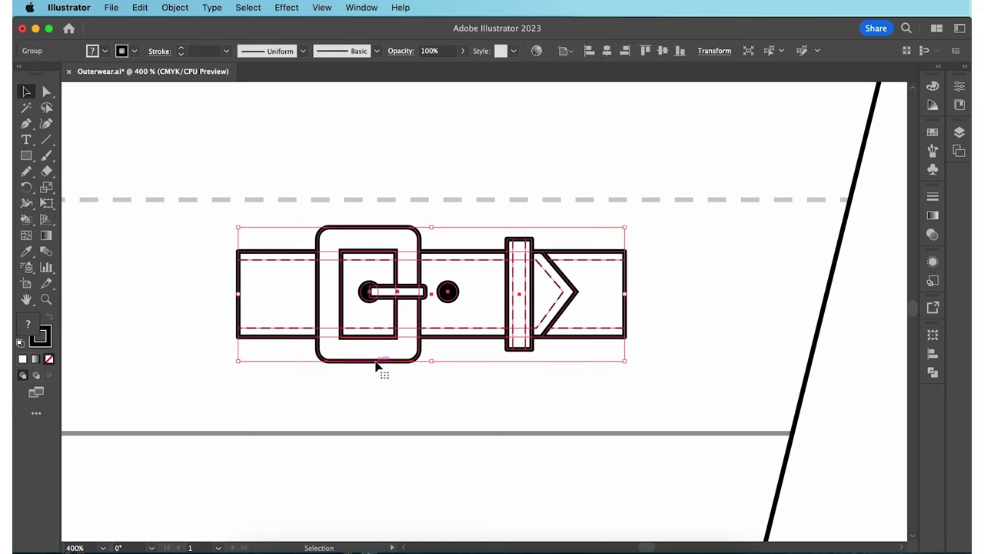
click(296, 10)
mouse_move(462, 232)
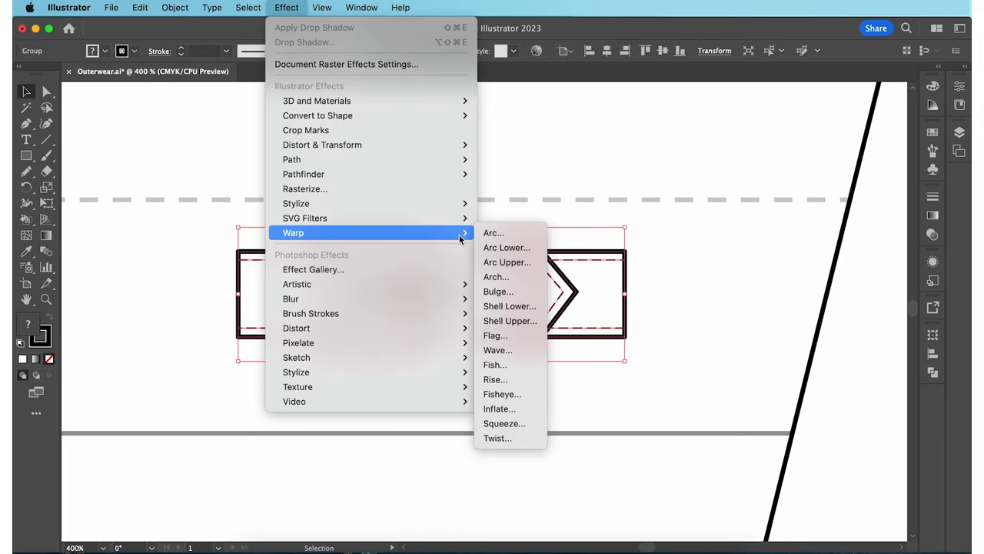
click(494, 228)
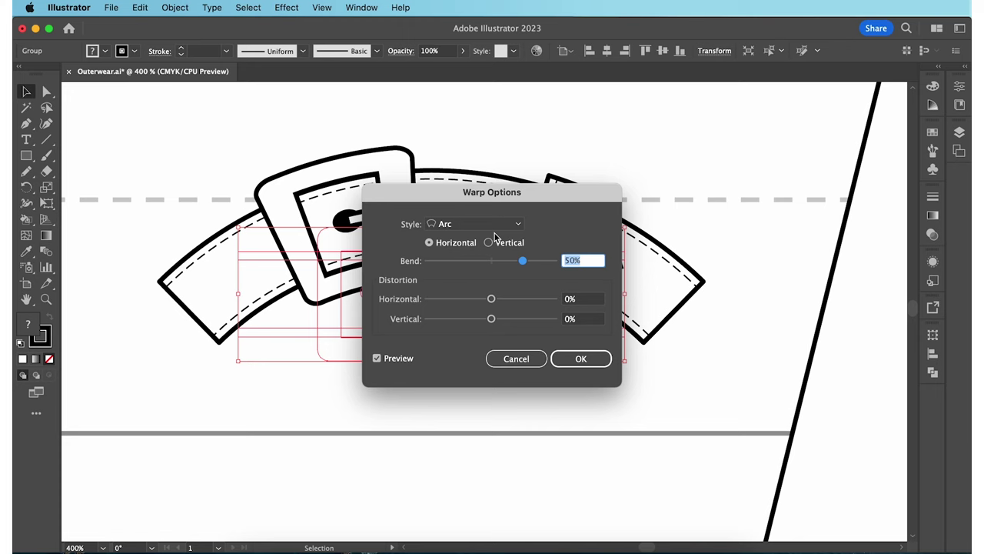
drag(491, 203, 830, 300)
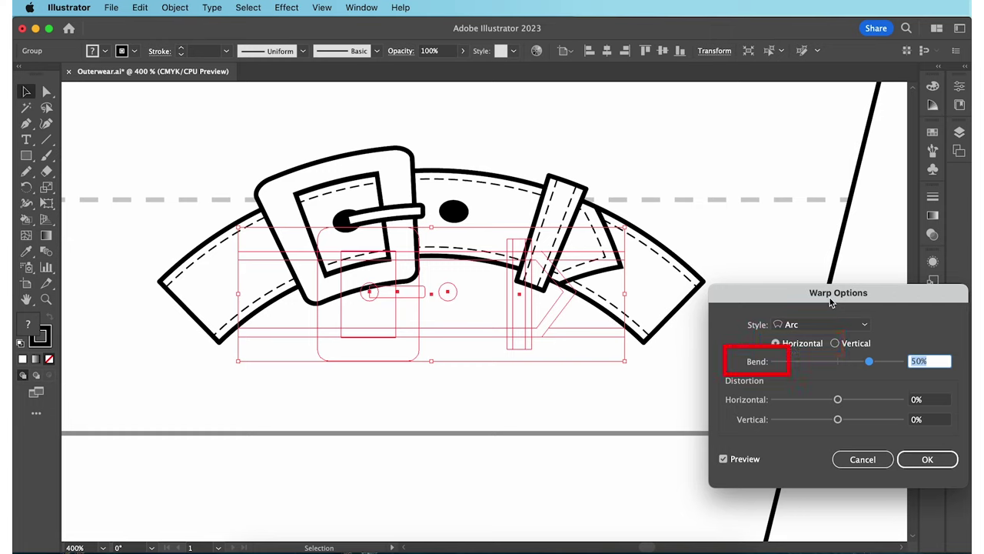
click(836, 366)
drag(836, 366, 833, 366)
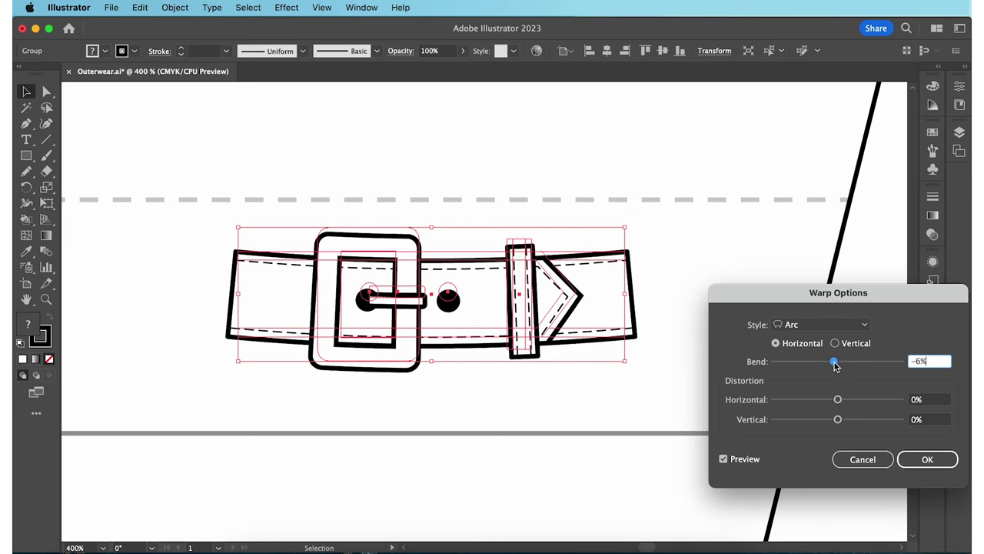
click(924, 459)
click(685, 425)
Move the buckled strap onto the lower sleeve above the hem, rotating and resizing it to match the sleeve's slant and width
drag(444, 308, 696, 399)
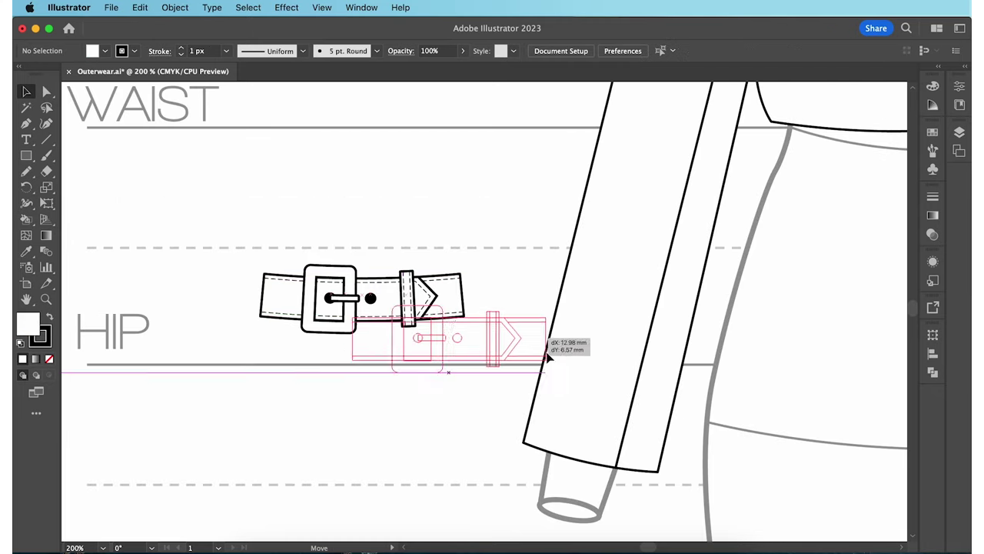
drag(726, 350, 699, 377)
drag(682, 379, 681, 377)
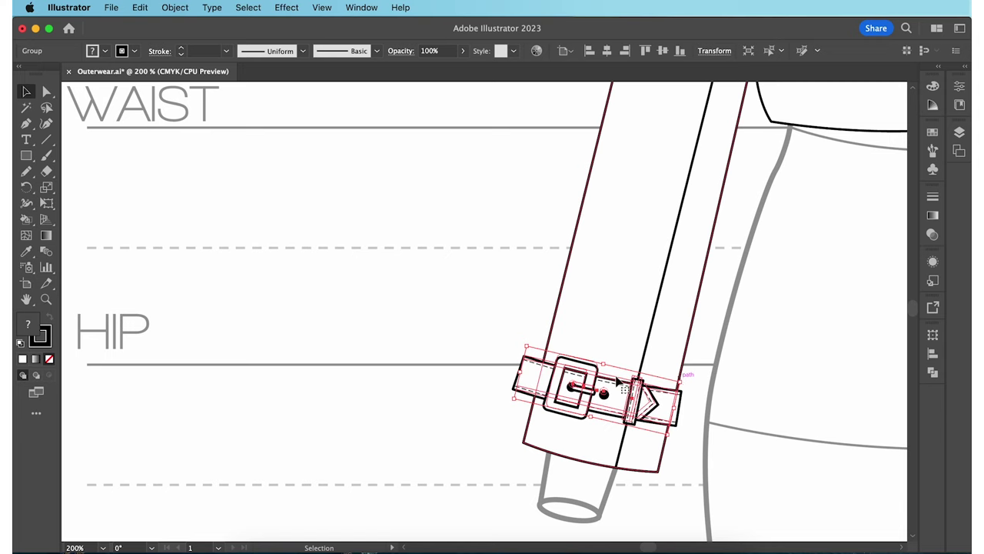
drag(527, 346, 540, 352)
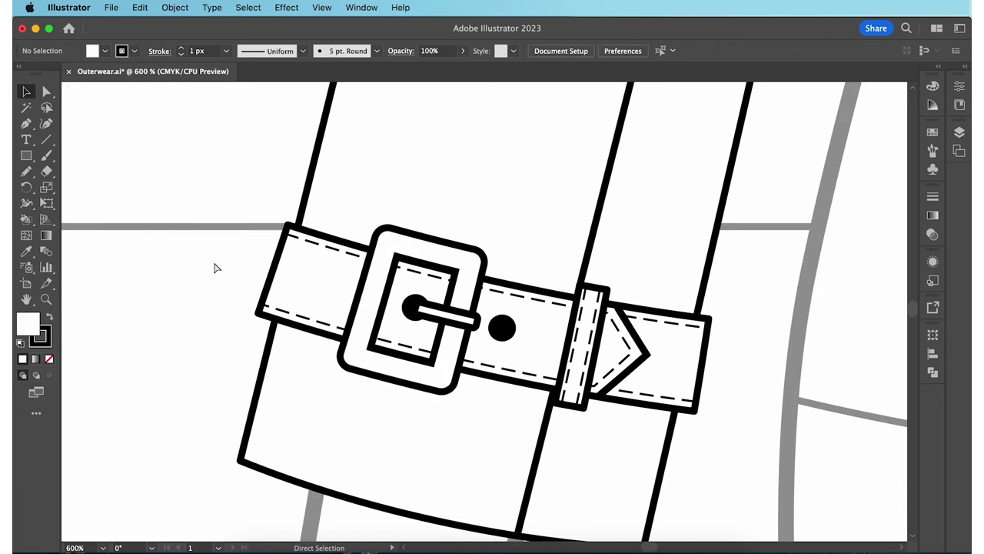
Draw a short, nearly vertical crease line about 11 mm long with the Pen tool, upward from the armhole seam's lower corner
key(super+1)
key(p)
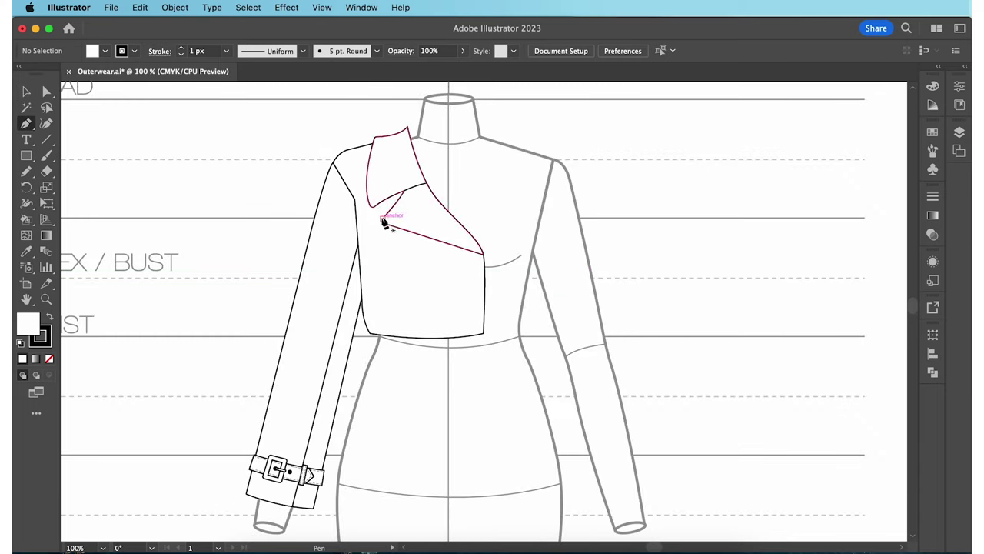
click(356, 199)
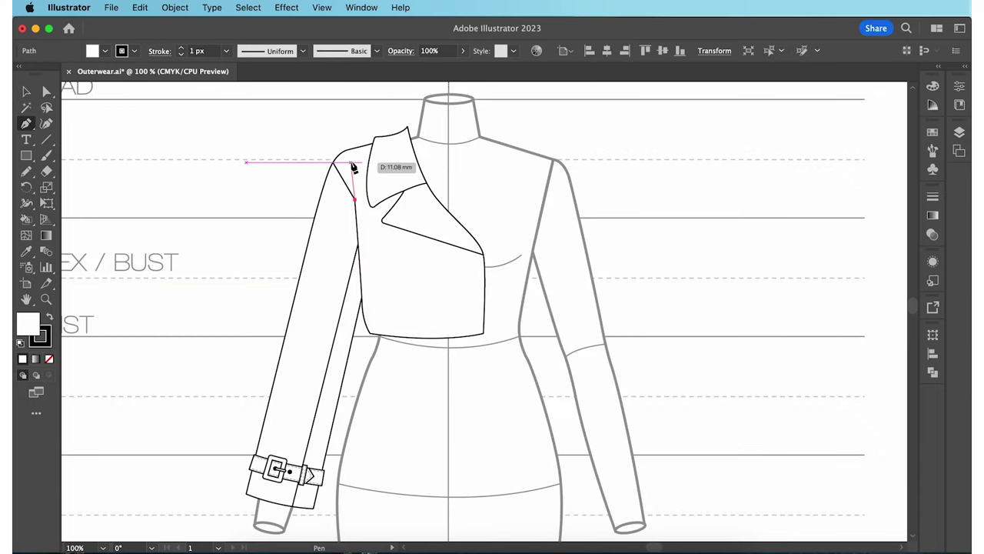
click(351, 164)
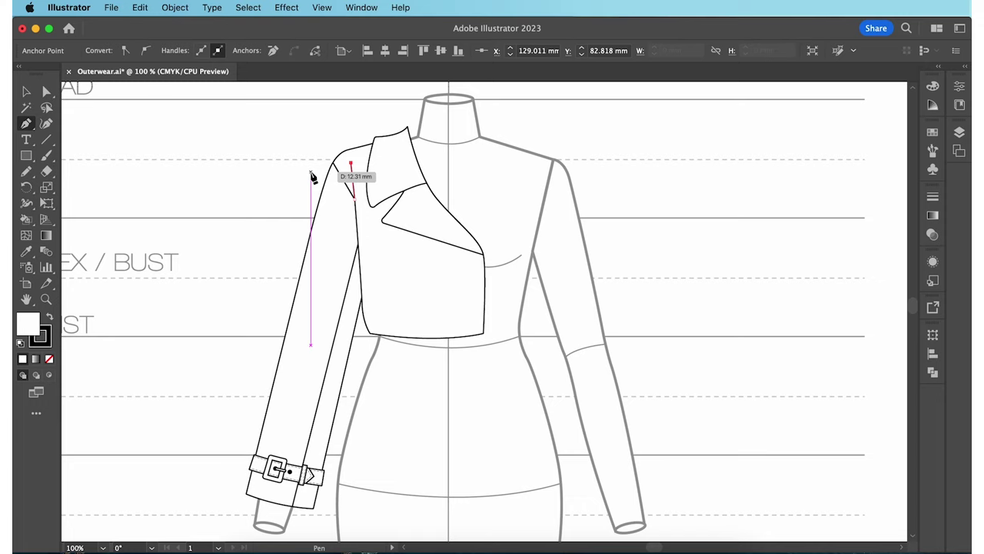
Apply the triangular tapered width profile to the short crease line above the armhole seam and deselect it
key(v)
click(353, 179)
click(284, 51)
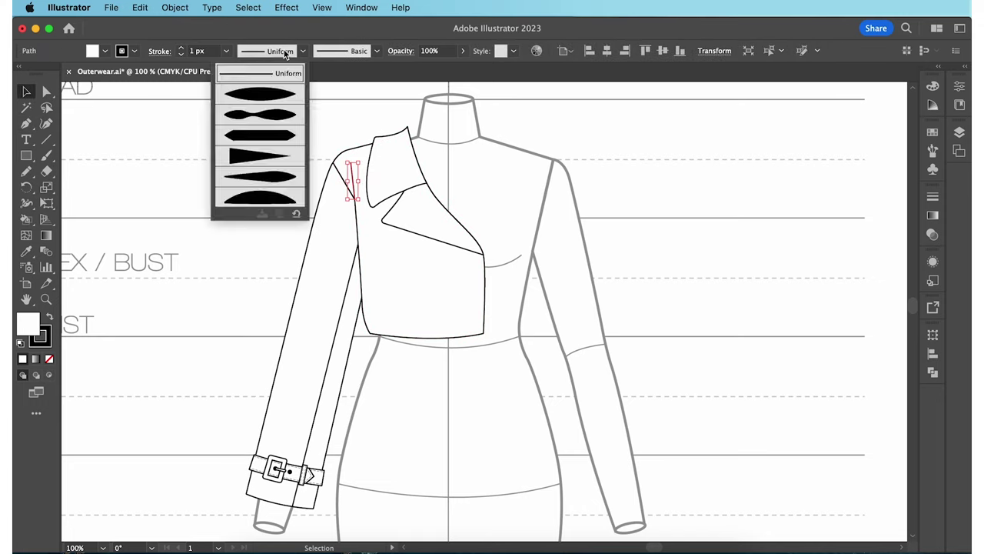
click(278, 163)
click(247, 204)
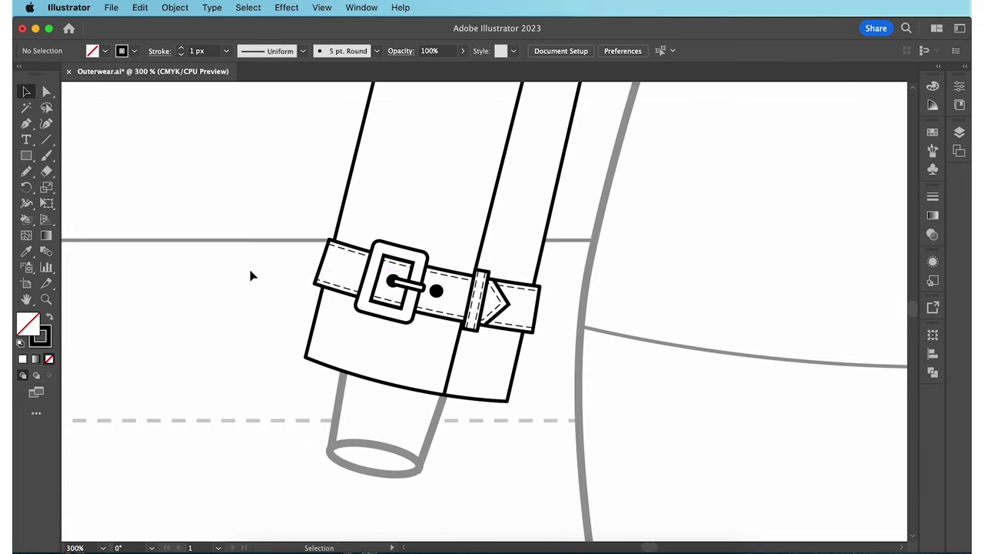
Draw a curved line with the Pen tool across the cuff below the buckled strap, from one sleeve edge to the other, following the hem
key(p)
click(315, 318)
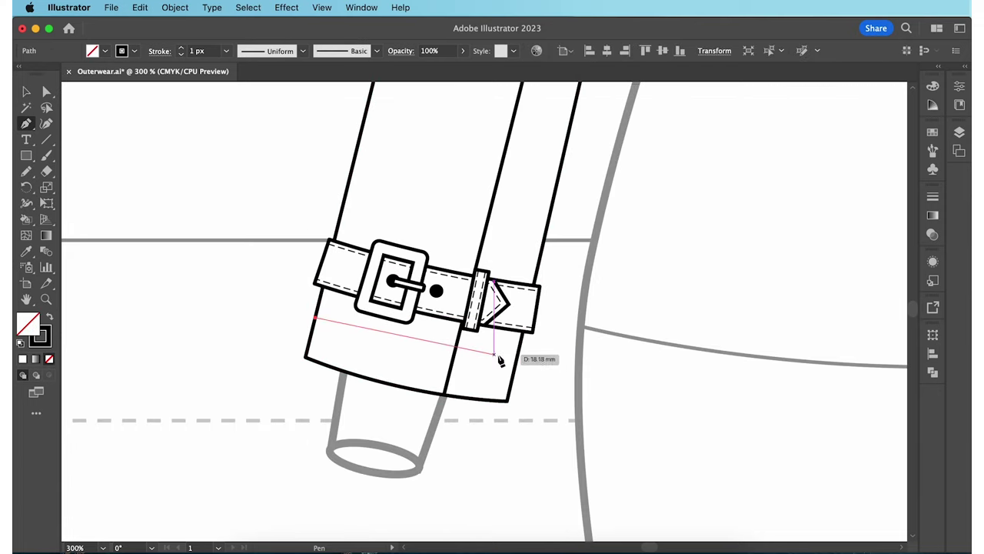
drag(515, 361, 594, 357)
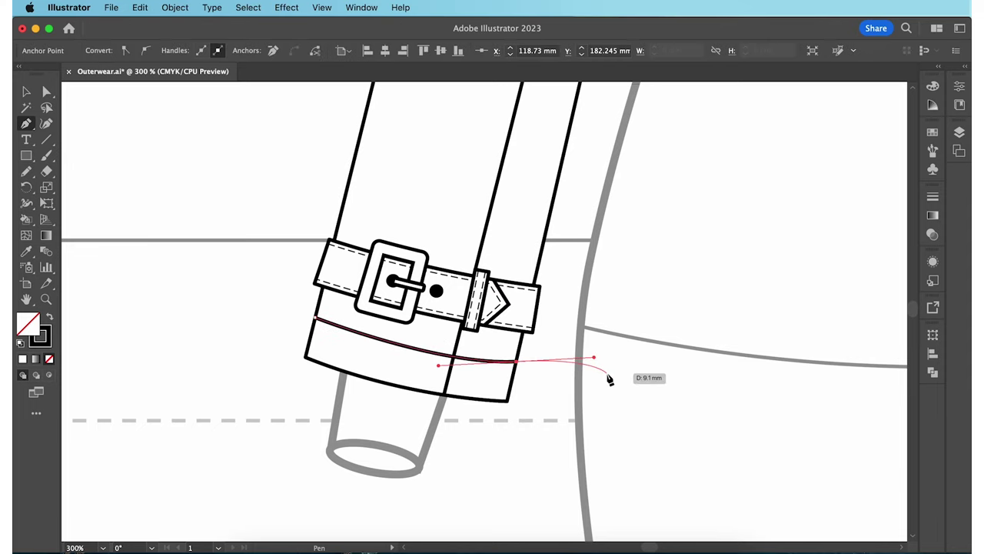
key(v)
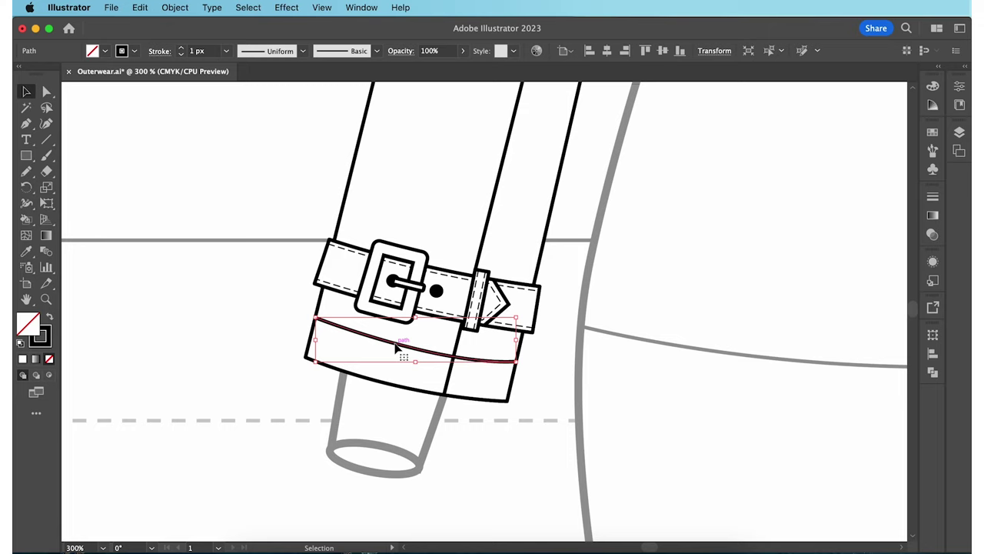
Copy the strap's dashed stitch style onto the curved cuff line with the Eyedropper and deselect it
key(i)
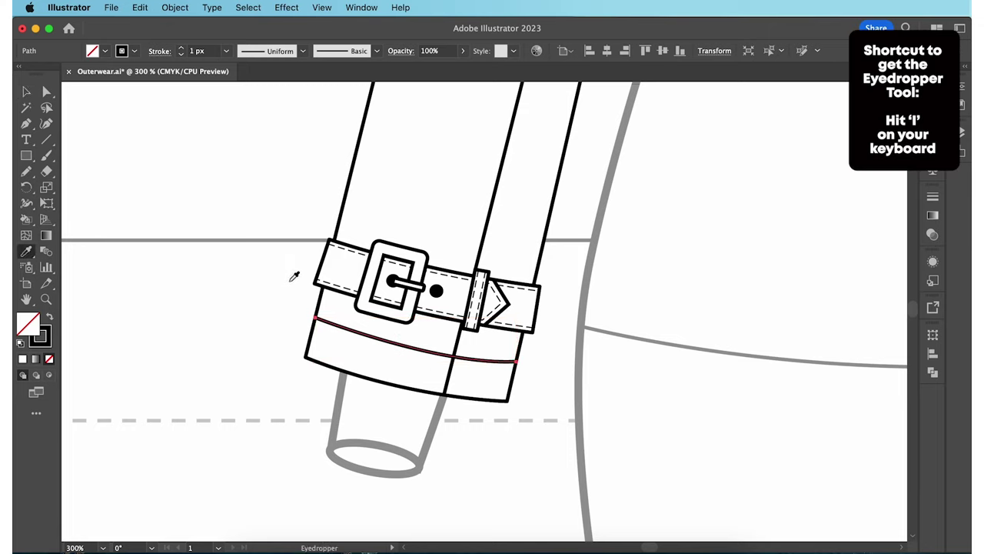
click(342, 282)
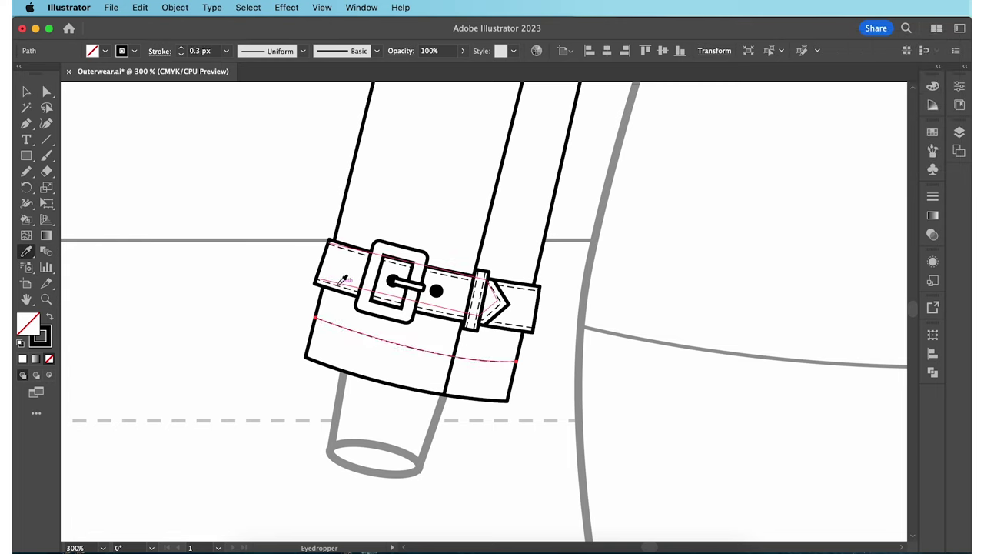
key(v)
click(280, 259)
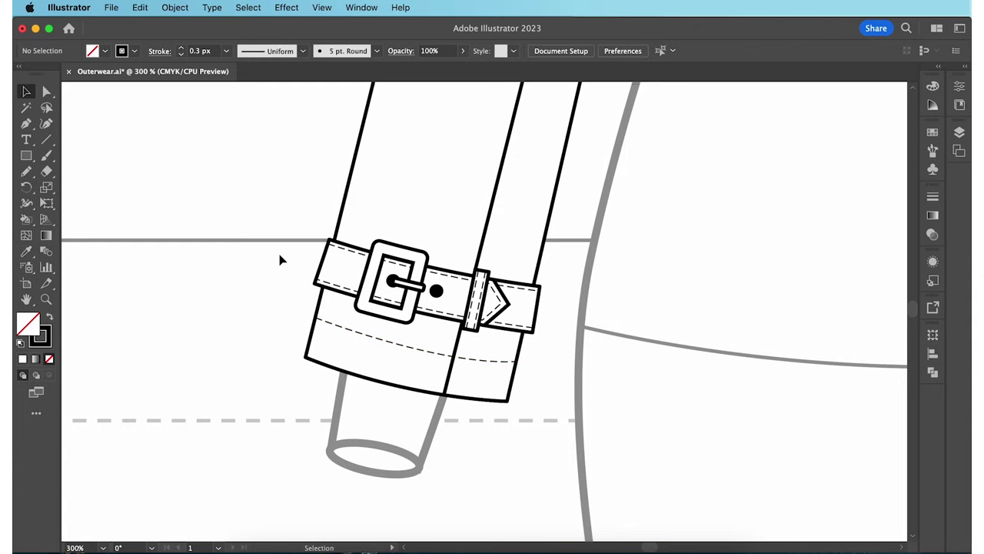
Draw a dashed 0.3 px stitch line with the Pen tool just inside the armhole seam, from the shoulder edge to the crease line
key(super+minus)
scroll(280, 259, up, 10)
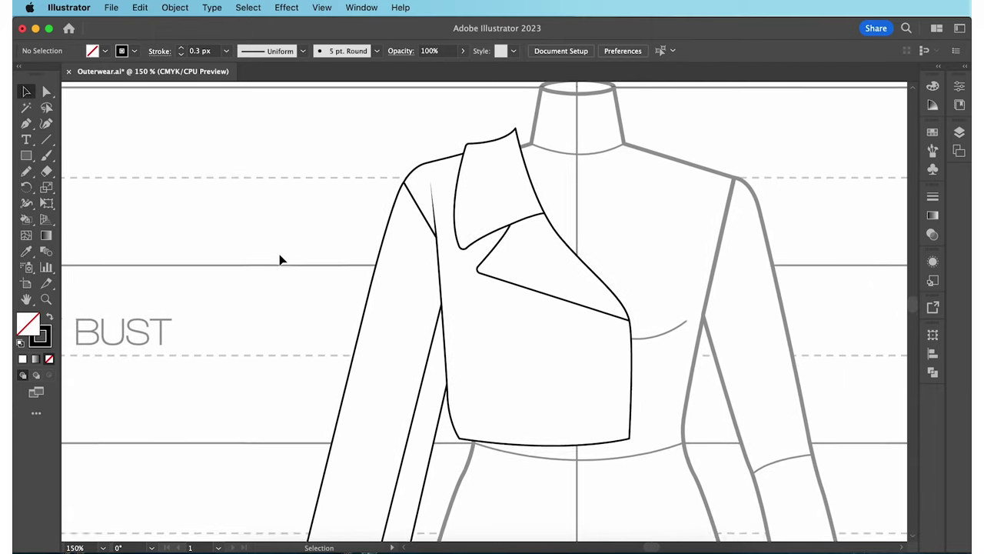
key(p)
click(380, 141)
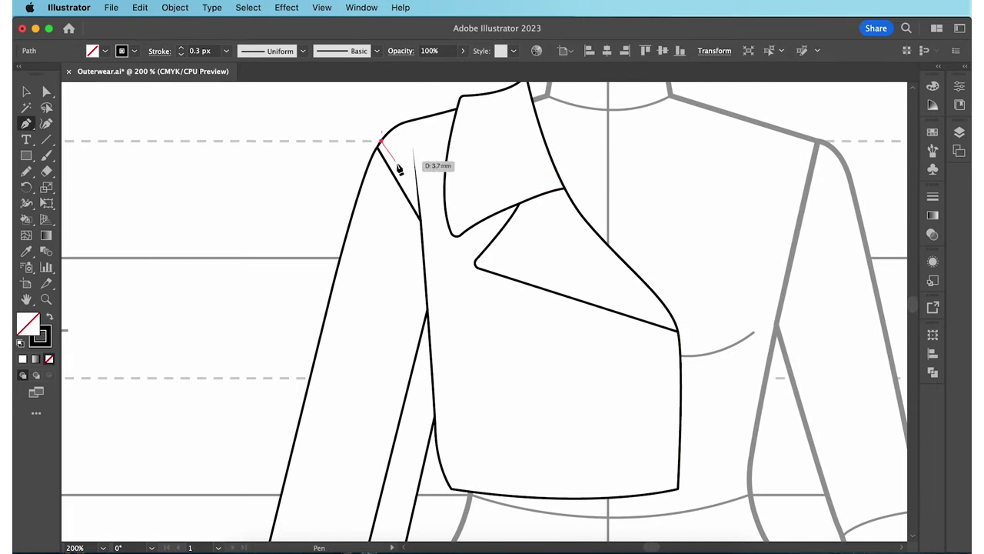
click(420, 203)
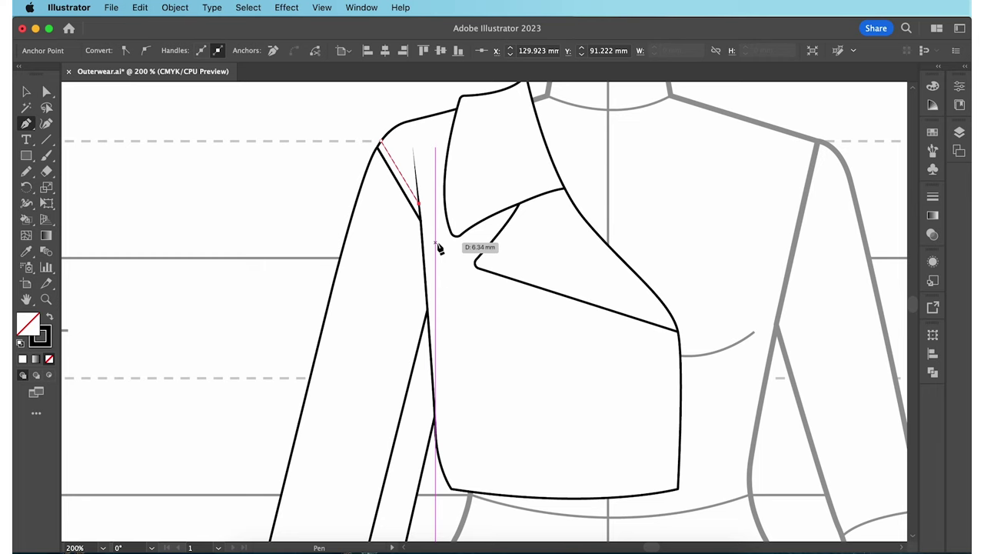
scroll(440, 247, up, 3)
scroll(440, 247, right, 3)
key(v)
click(281, 184)
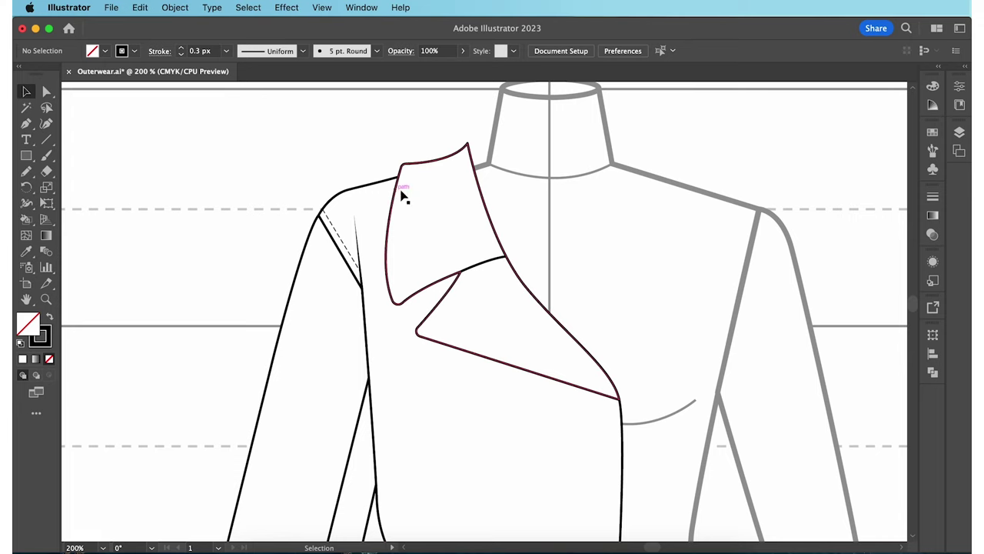
Isolate the collar and lapel shape and paste a copy of it exactly in front of the original
click(436, 206)
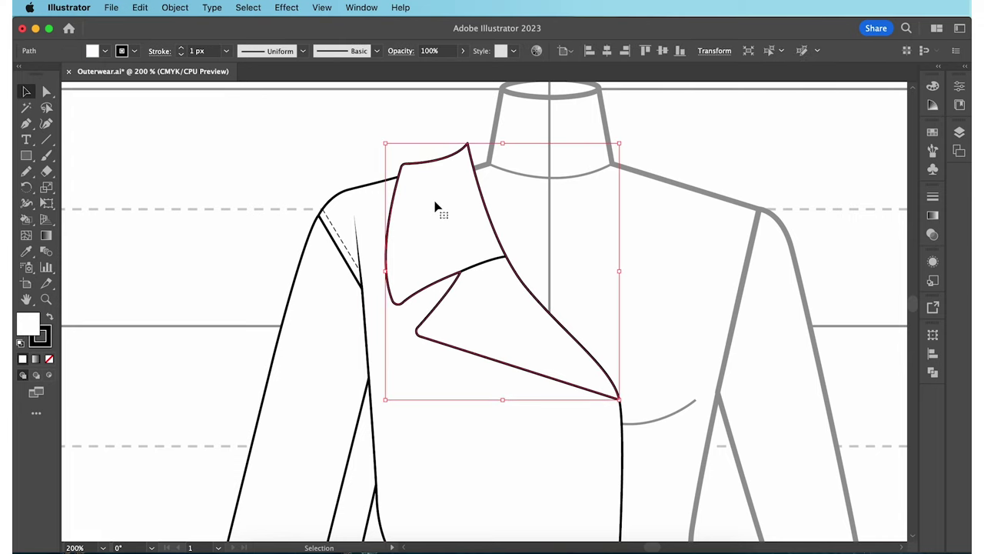
double_click(436, 206)
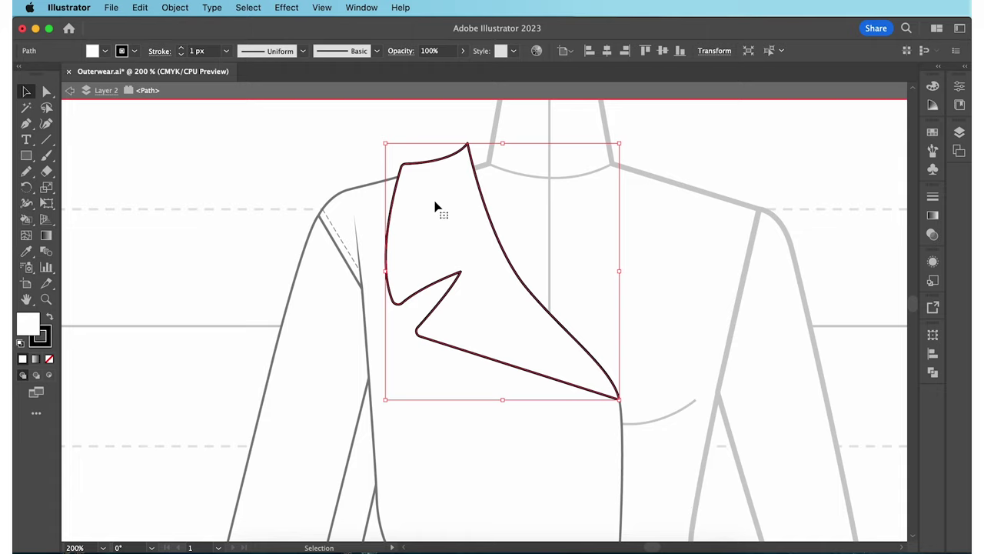
key(super+shift+a)
click(407, 241)
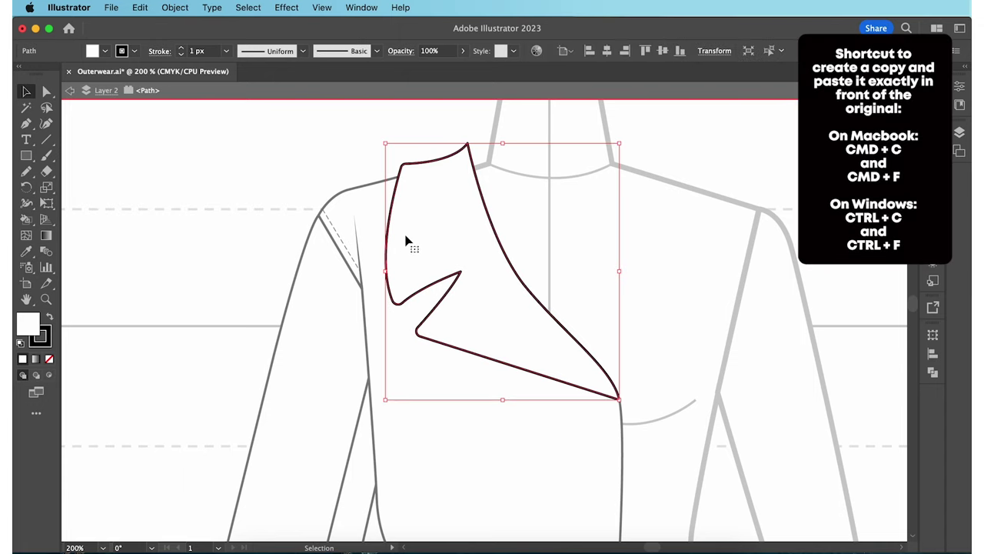
key(super+c)
key(super+f)
Shift the collar copy slightly right and up from the original, and set its fill to None
key(Right)
key(Up)
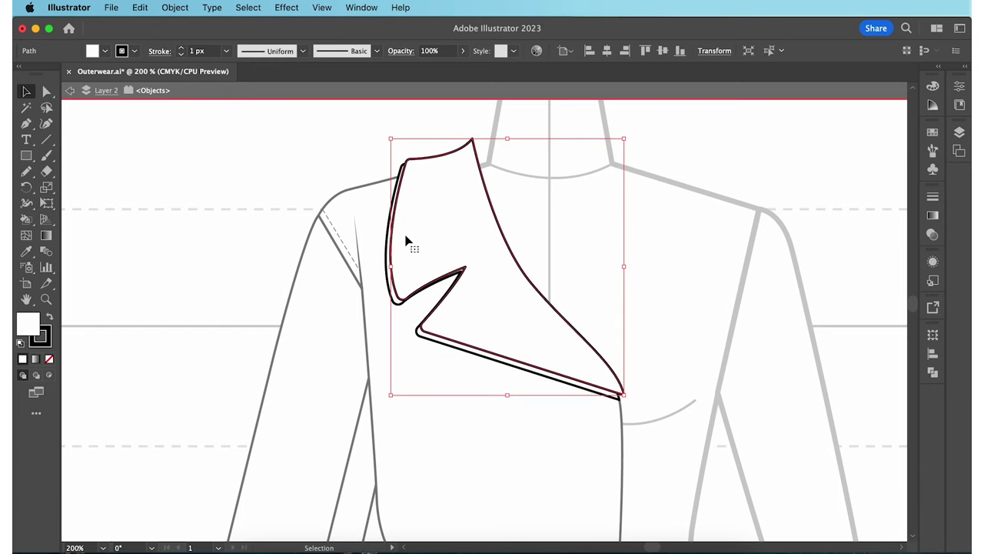
key(Down)
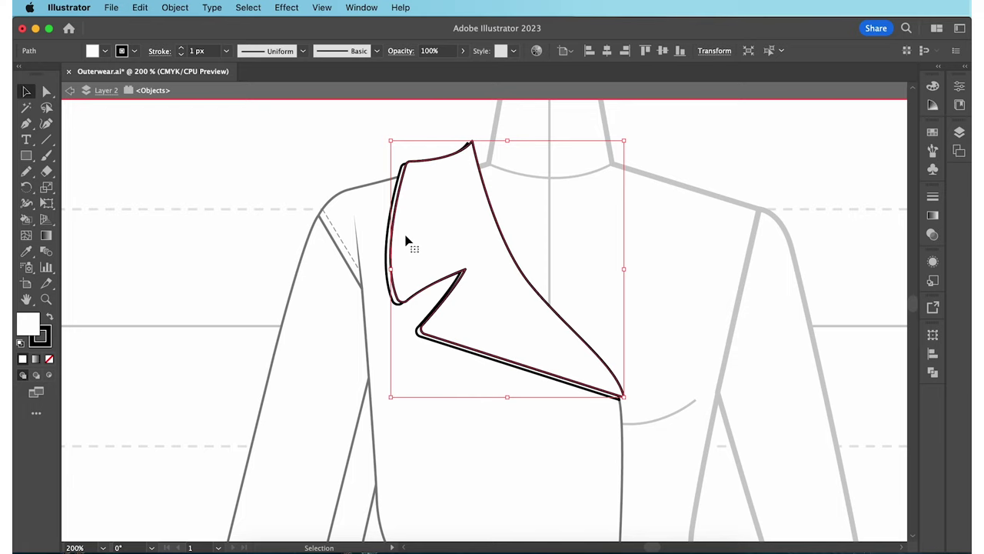
click(105, 51)
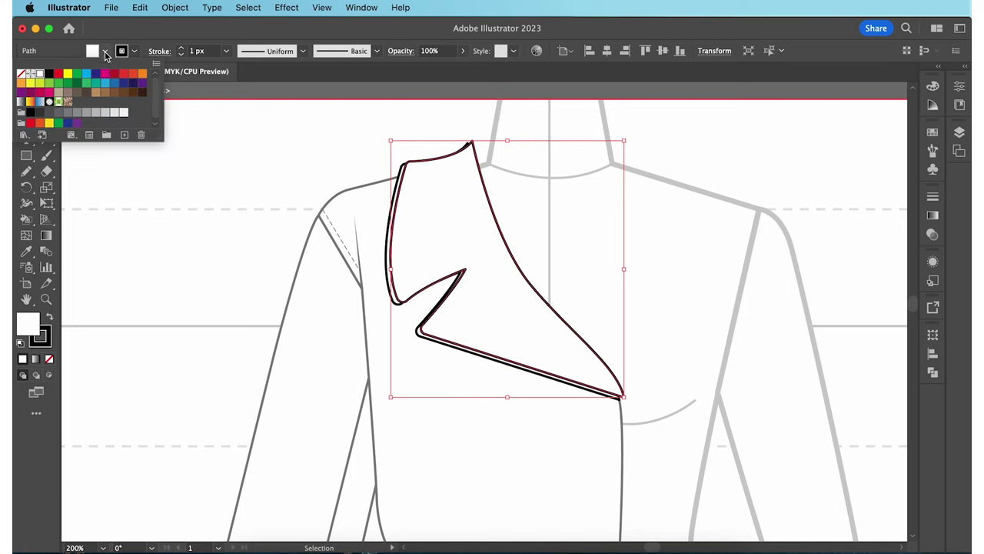
click(21, 73)
click(240, 148)
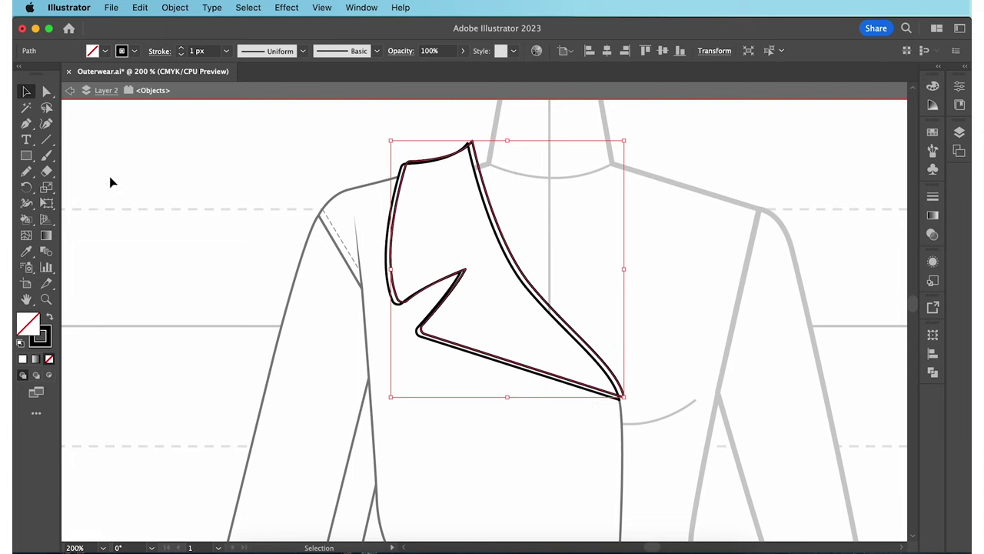
Cut the collar copy with the Scissors tool at its upper shoulder corner and lower lapel tip, then delete the neckline-side segment
click(48, 172)
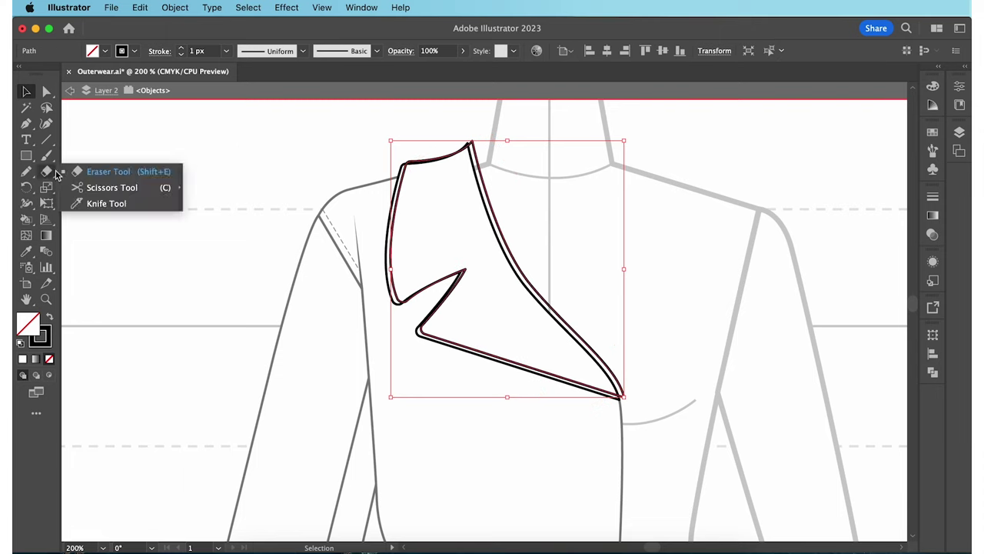
click(135, 190)
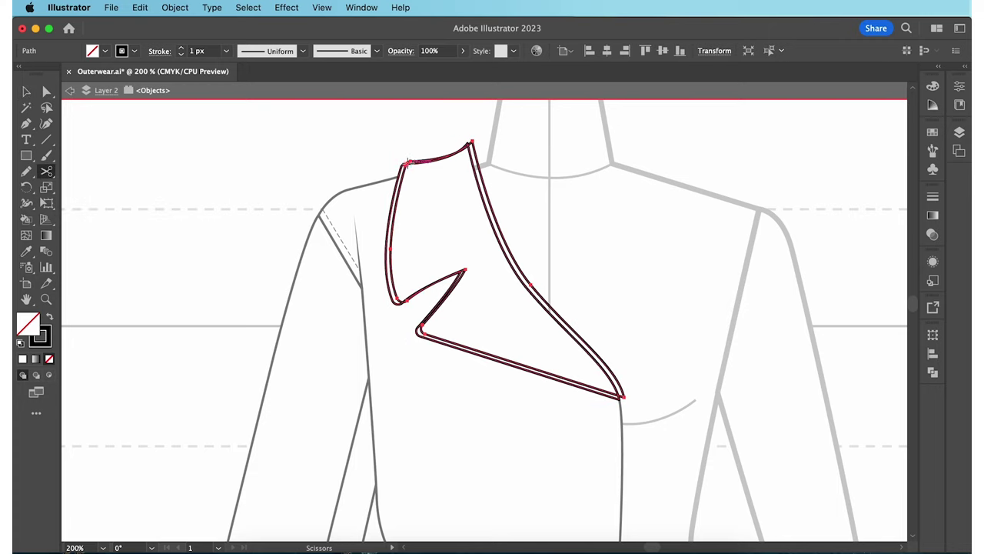
click(408, 161)
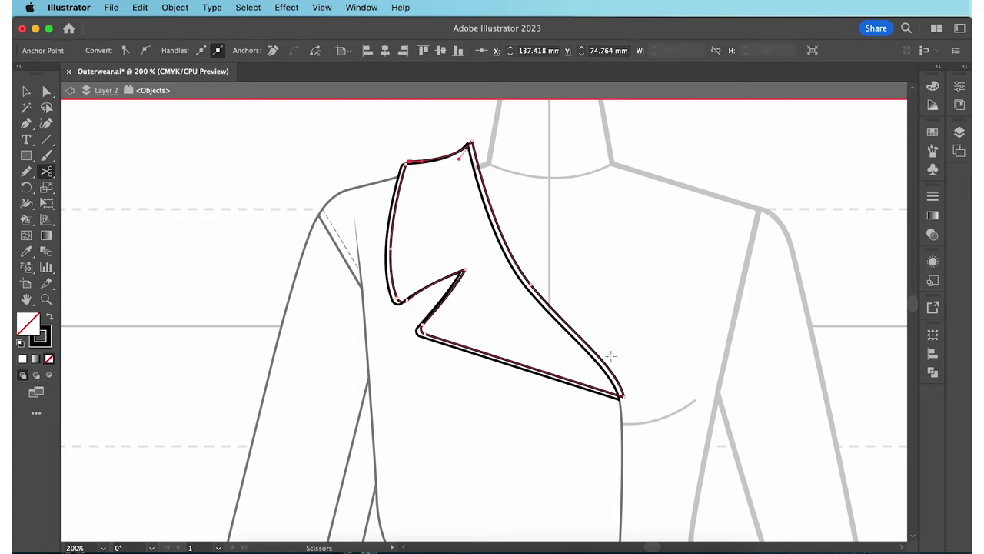
click(623, 396)
key(v)
click(619, 360)
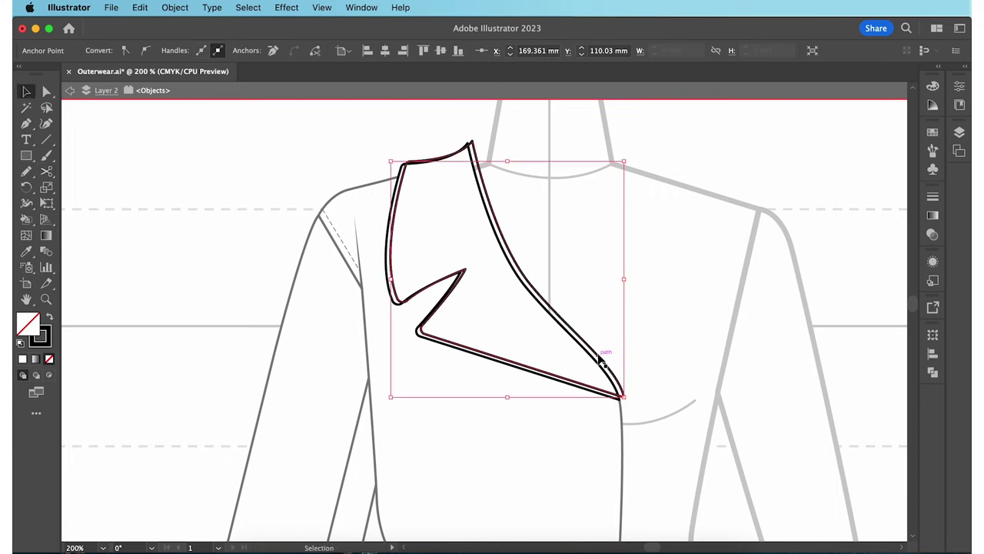
click(602, 363)
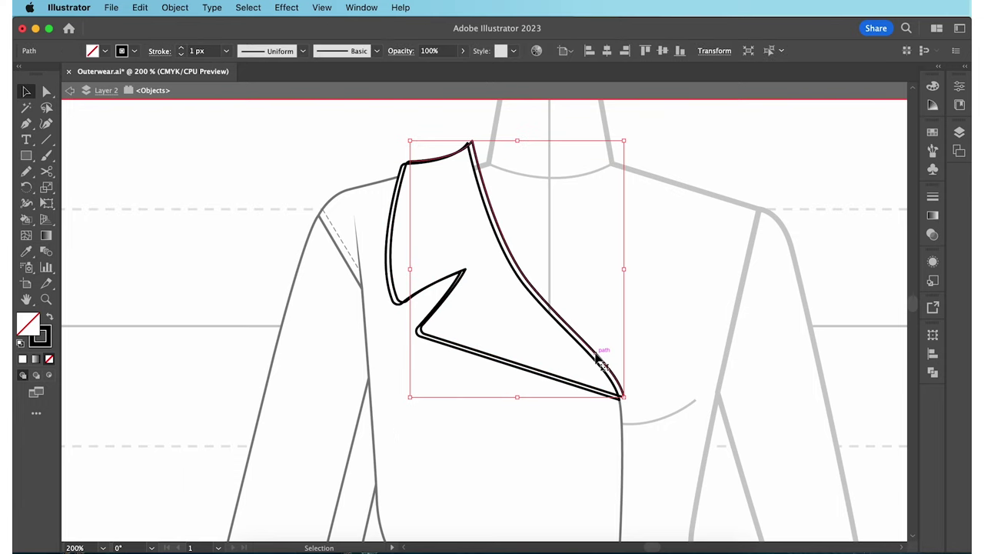
key(Delete)
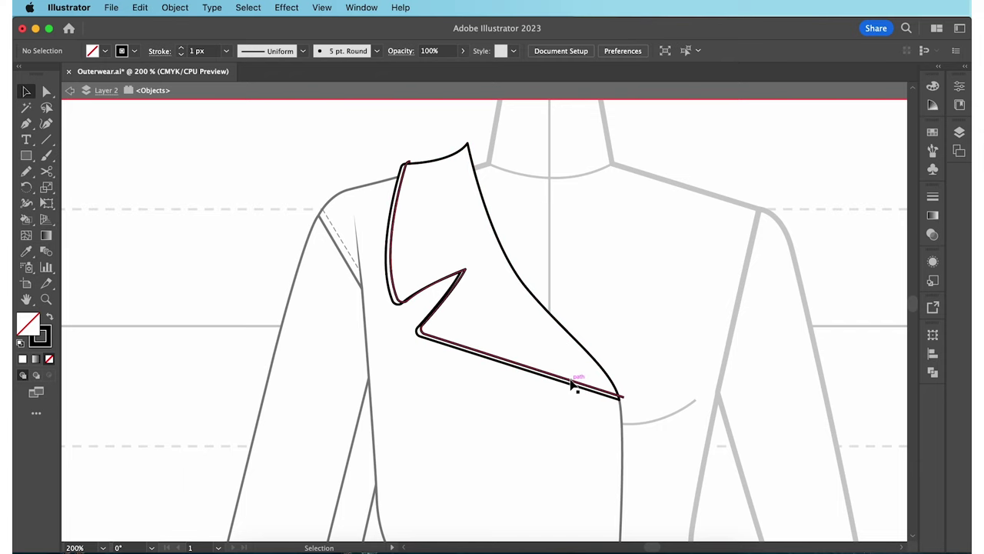
Give the remaining collar copy the armhole stitch line's dashed style with the Eyedropper and deselect it
click(572, 385)
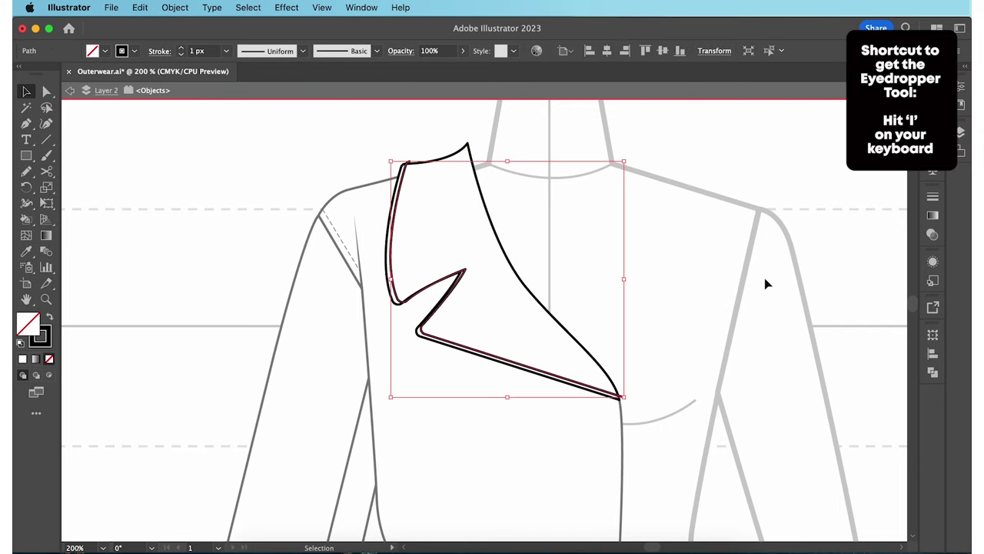
key(i)
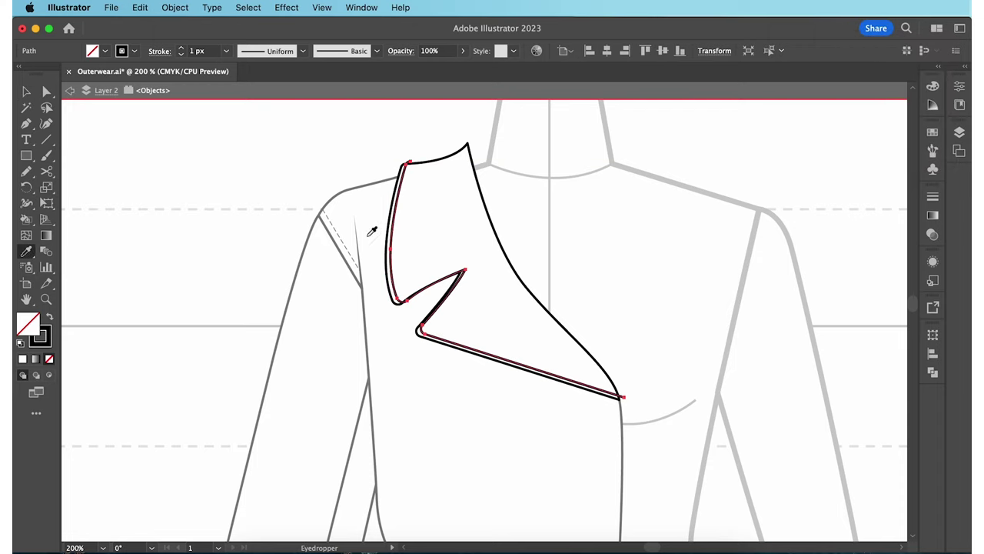
click(343, 239)
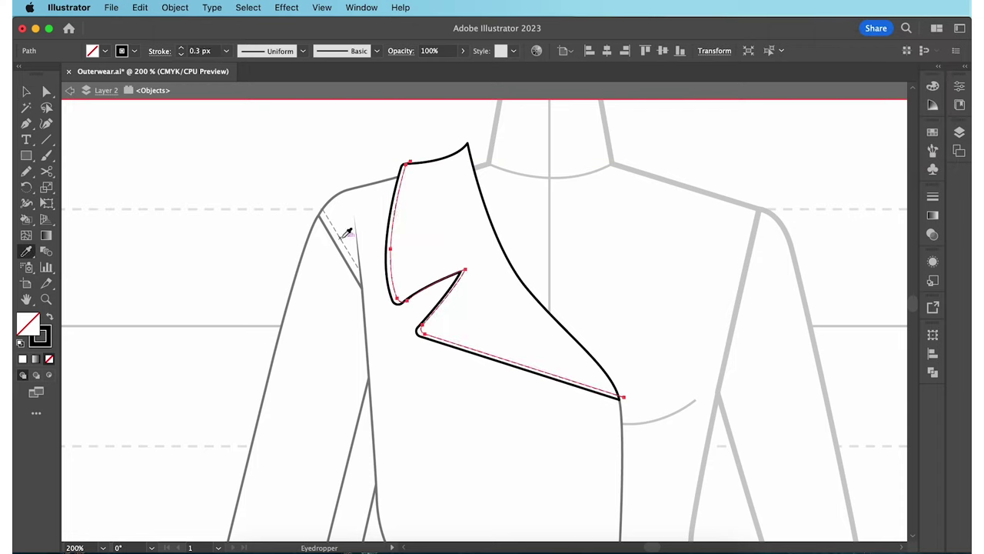
key(v)
click(342, 196)
Adjust the collar stitching's anchor points at the collar corner, notch and lapel tip so it runs inside the outline, then exit isolation mode
key(super+equal)
key(super+equal)
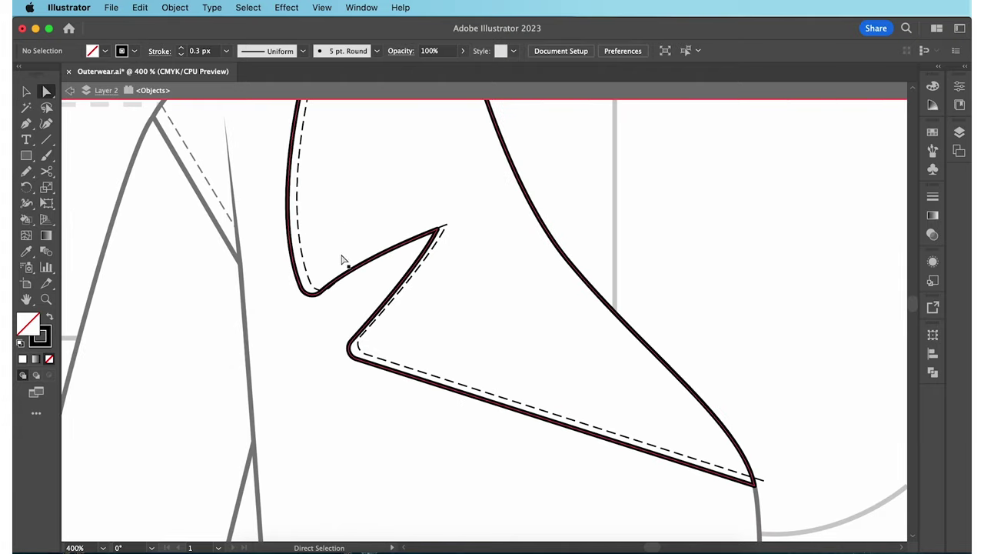
click(319, 290)
drag(330, 287, 330, 273)
drag(448, 225, 451, 218)
drag(360, 336, 366, 338)
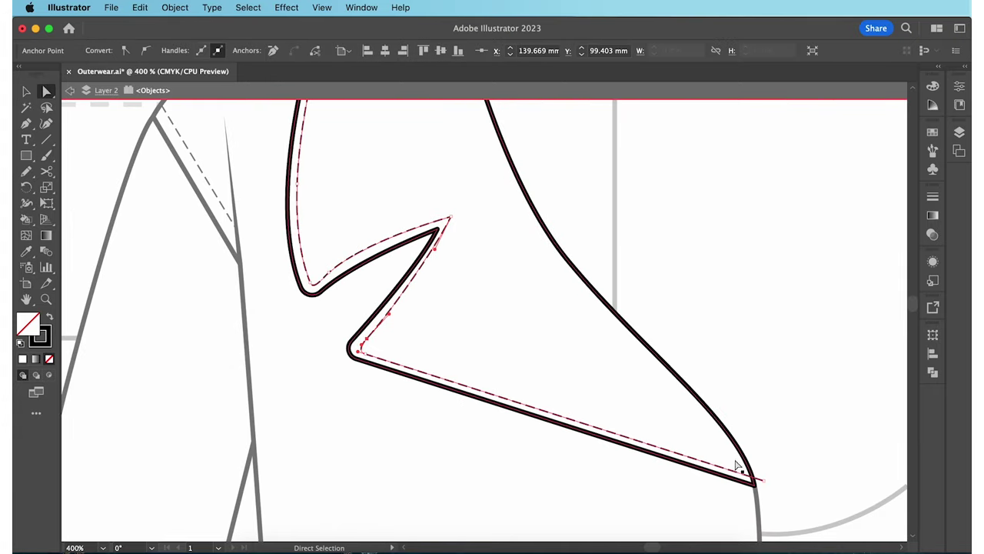
drag(763, 481, 753, 478)
key(v)
click(270, 174)
key(super+minus)
key(super+minus)
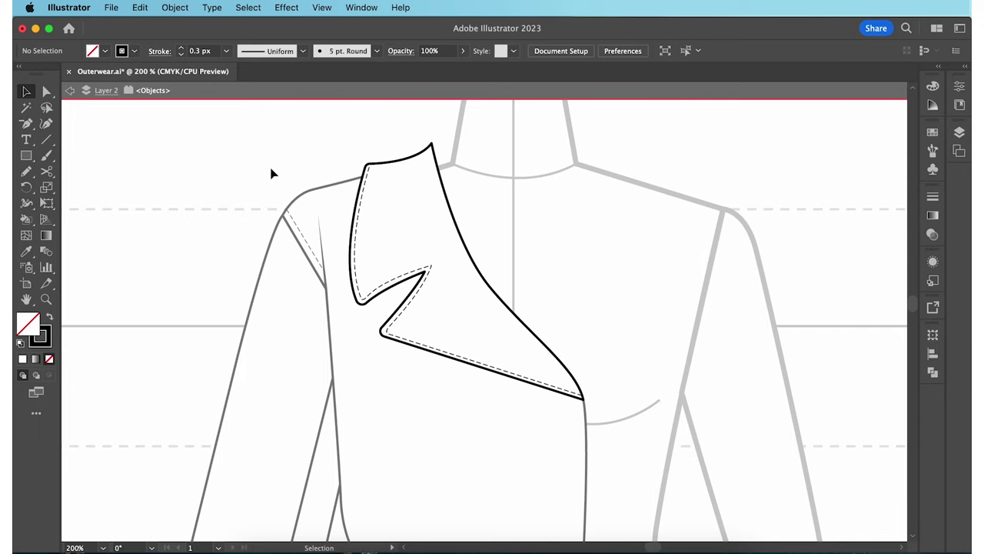
key(Escape)
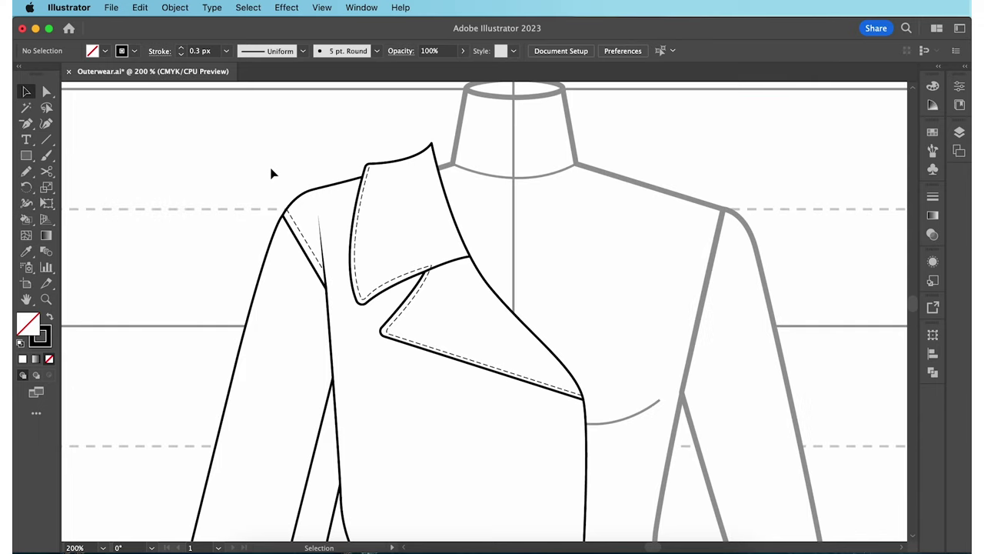
Paste a copy of the bodice's front edge in front, shift it slightly left, and give it the collar's dashed stitch style with the Eyedropper
key(a)
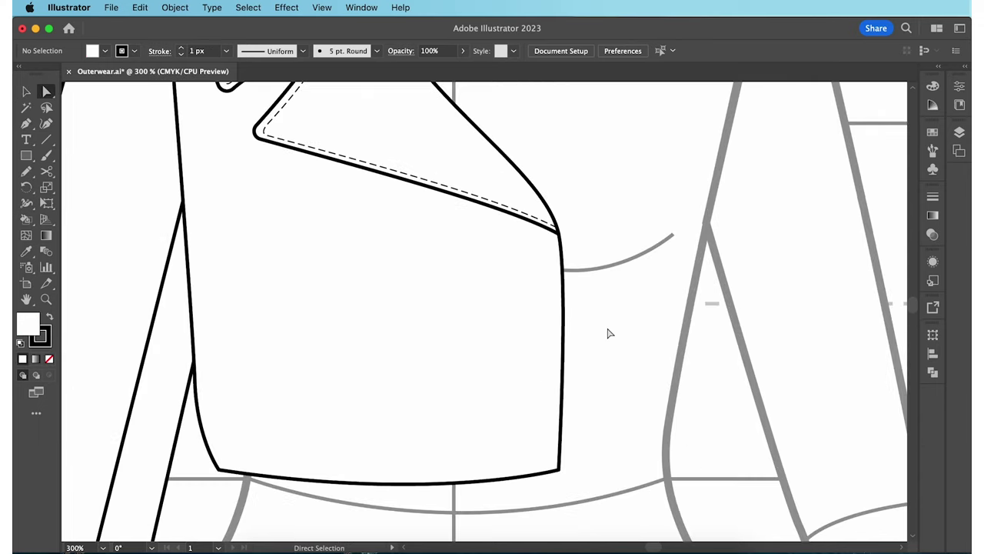
click(563, 362)
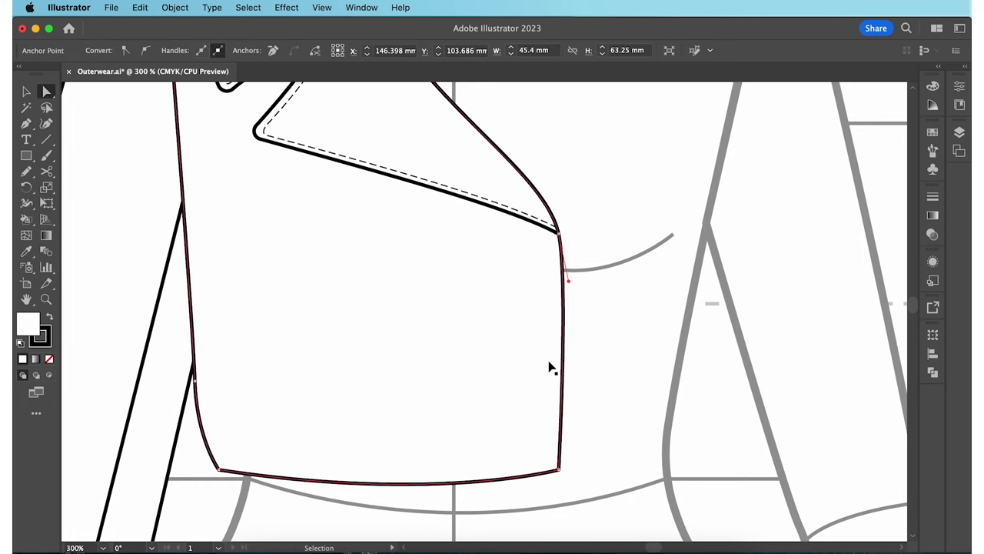
key(super+f)
key(Left)
key(Left)
key(i)
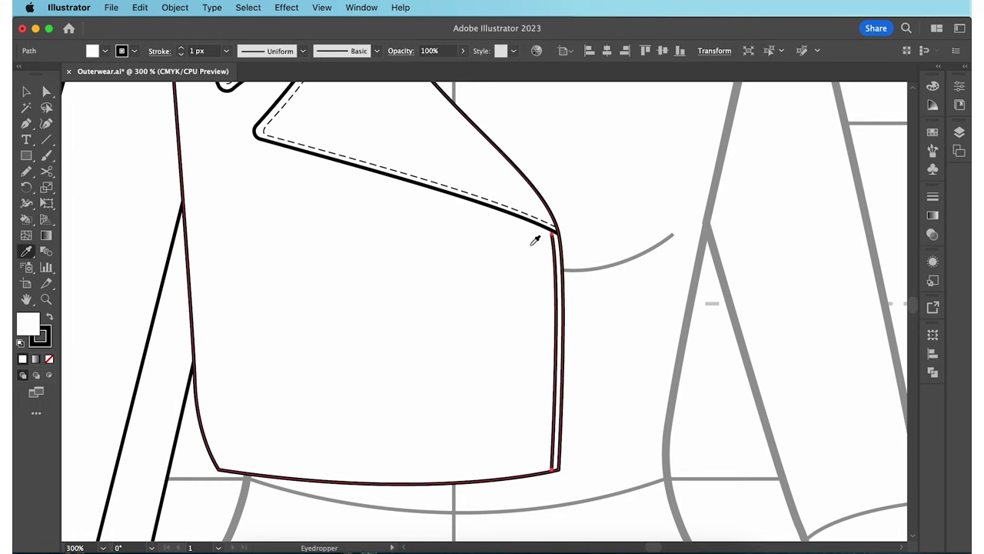
click(531, 206)
key(v)
click(596, 267)
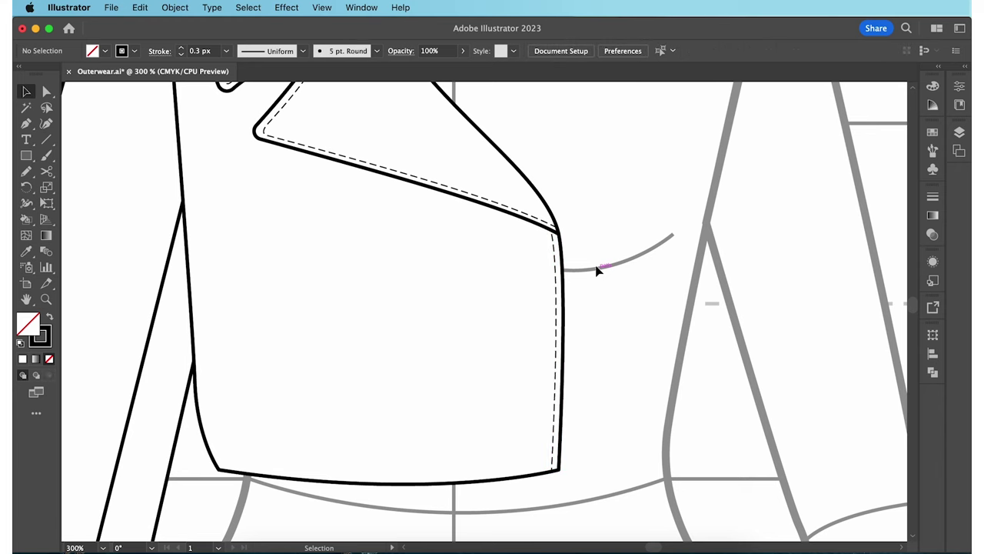
Draw a closed skirt panel with the Pen tool from the bodice's side waist to just below the knee line, with a curved hem and straight front edge
key(super+1)
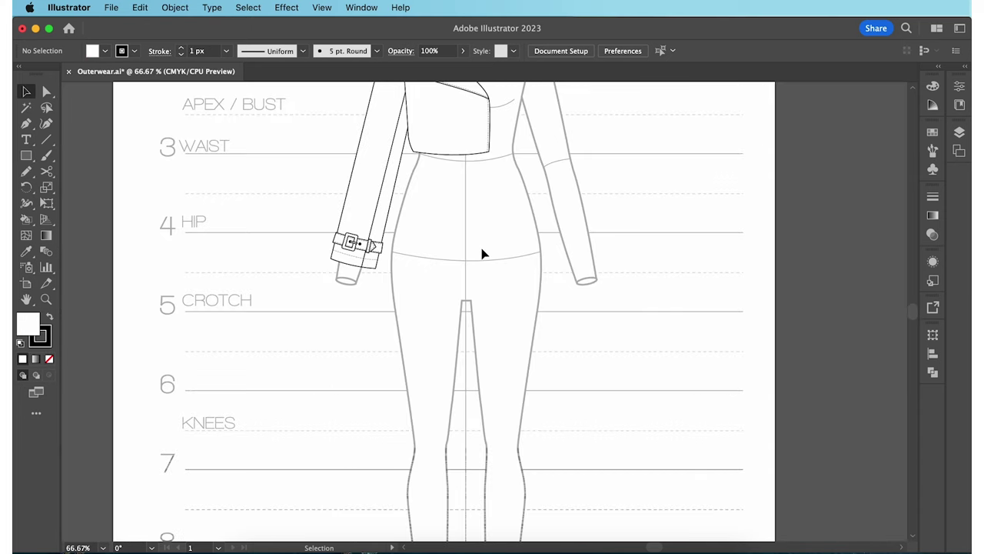
key(p)
click(414, 151)
drag(389, 242, 384, 276)
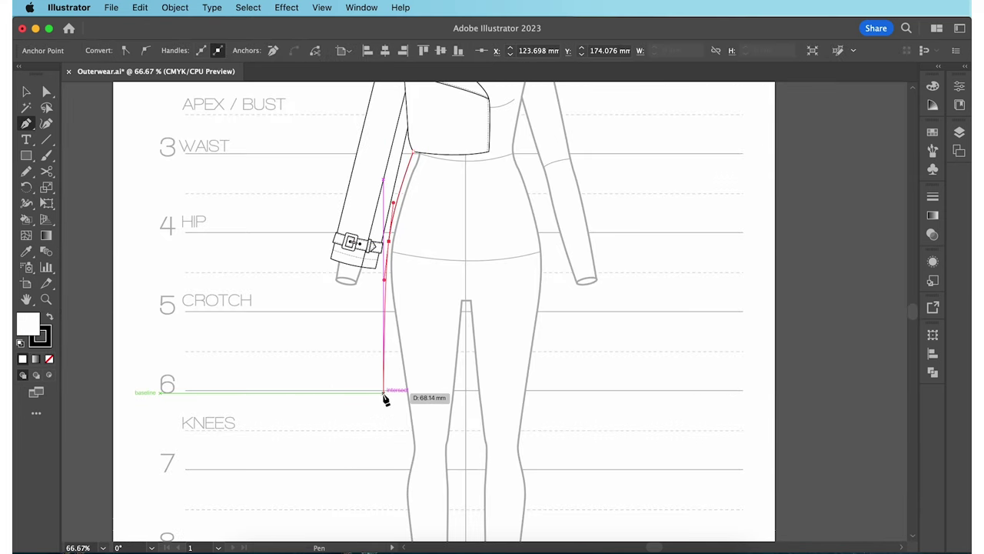
click(382, 445)
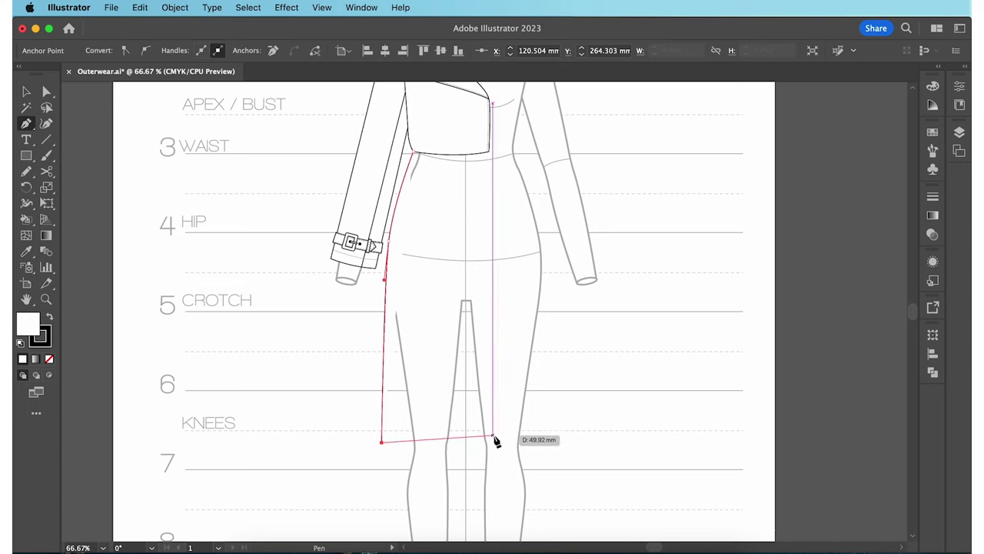
drag(490, 453, 541, 452)
click(490, 137)
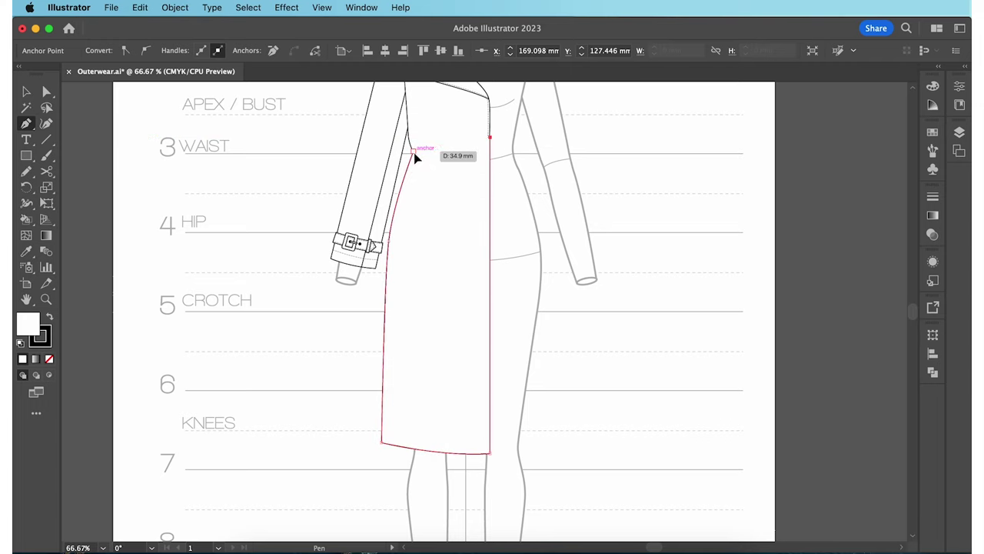
click(414, 153)
Send the skirt panel to the back, behind the bodice and sleeve
key(v)
right_click(467, 219)
mouse_move(591, 481)
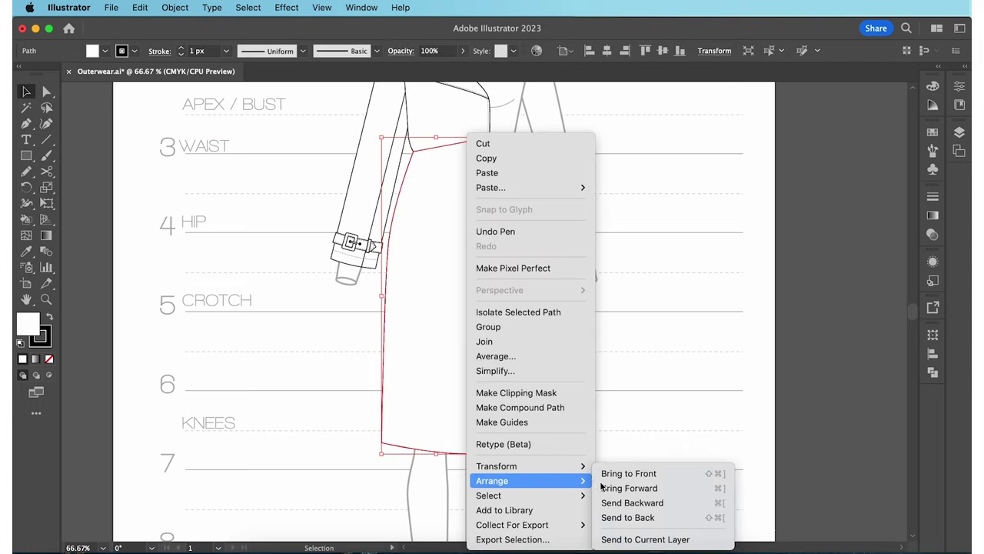
click(626, 517)
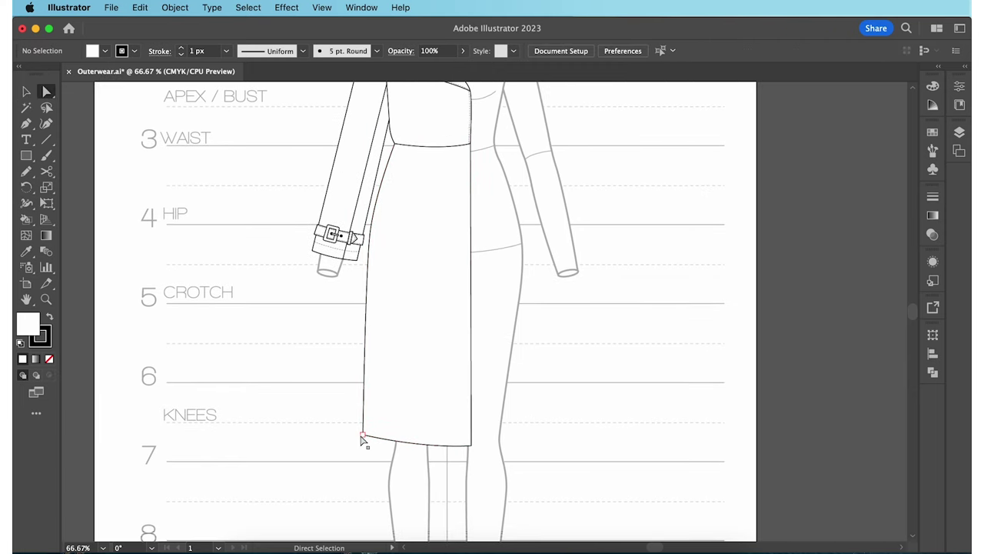
Flare the skirt by moving its outer hem corner left, then deselect it
click(363, 436)
key(Left)
key(Left)
key(Left)
key(Left)
key(Left)
key(Left)
key(Left)
key(Left)
key(Left)
key(Left)
click(570, 444)
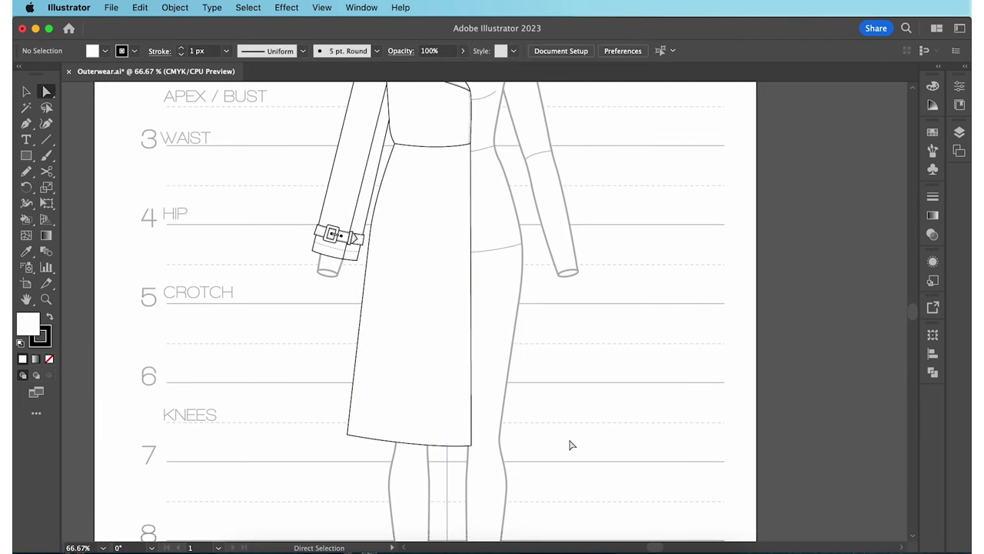
Draw a curved princess seam with the Pen tool from the shoulder under the collar, through the waistline, down to the hem
key(super+minus)
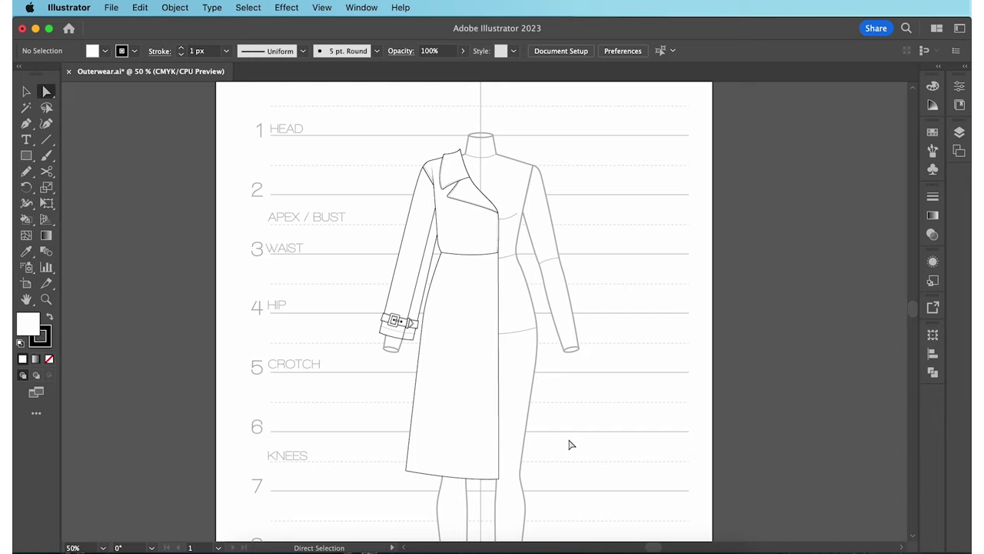
key(super+plus)
key(super+plus)
key(p)
click(412, 151)
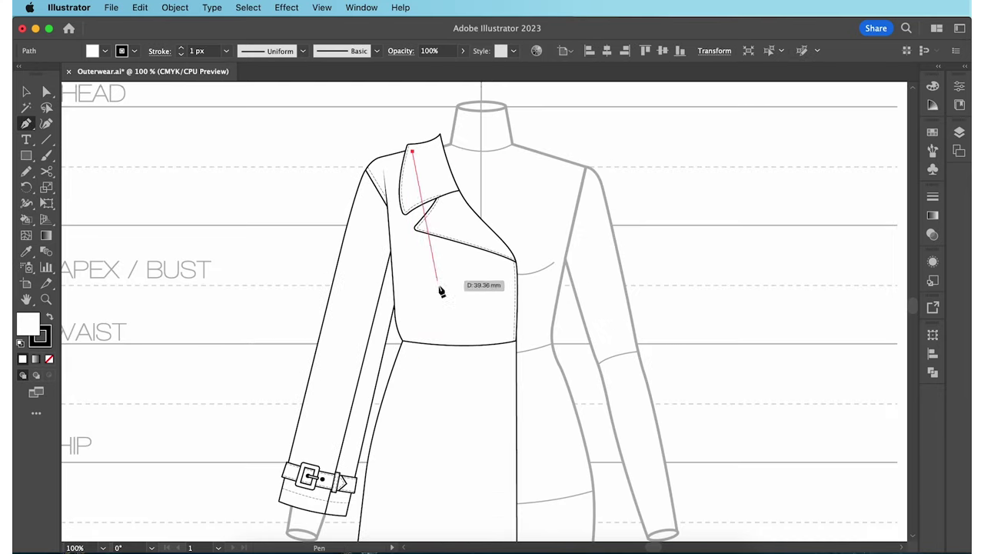
click(441, 344)
scroll(439, 351, down, 5)
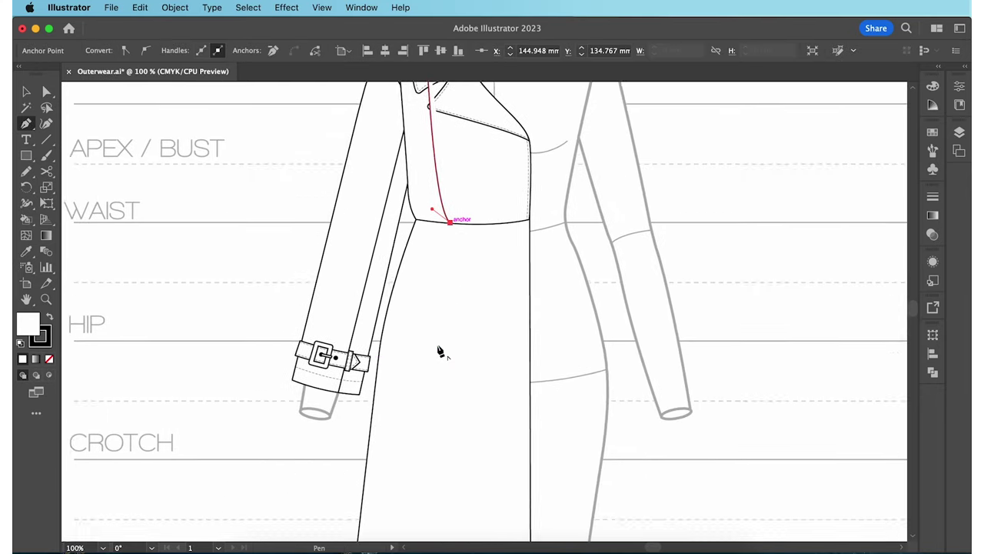
drag(411, 280, 407, 355)
scroll(407, 356, down, 3)
click(391, 439)
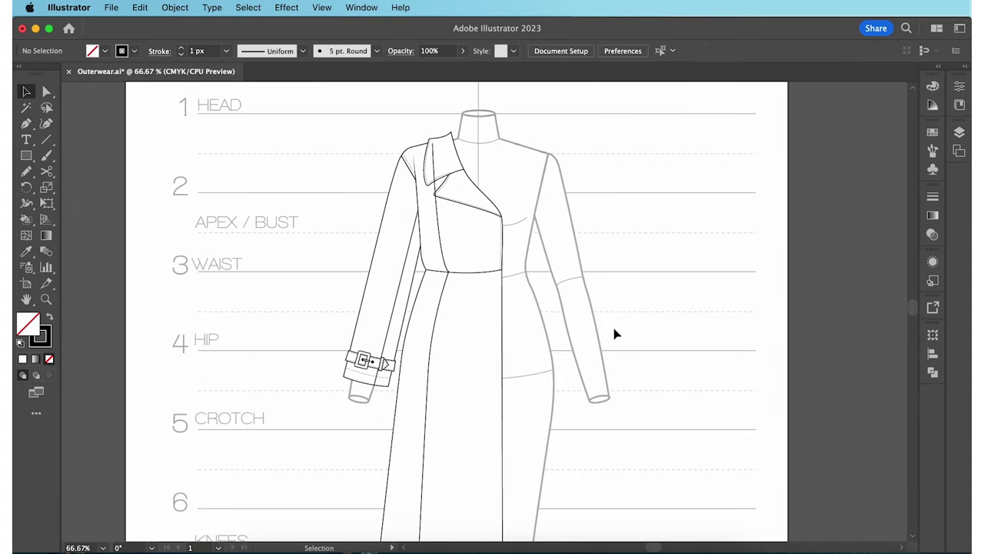
Bring the collar and its dashed stitching to the front so they cover the top of the princess seam
key(super+plus)
key(super+plus)
key(super+plus)
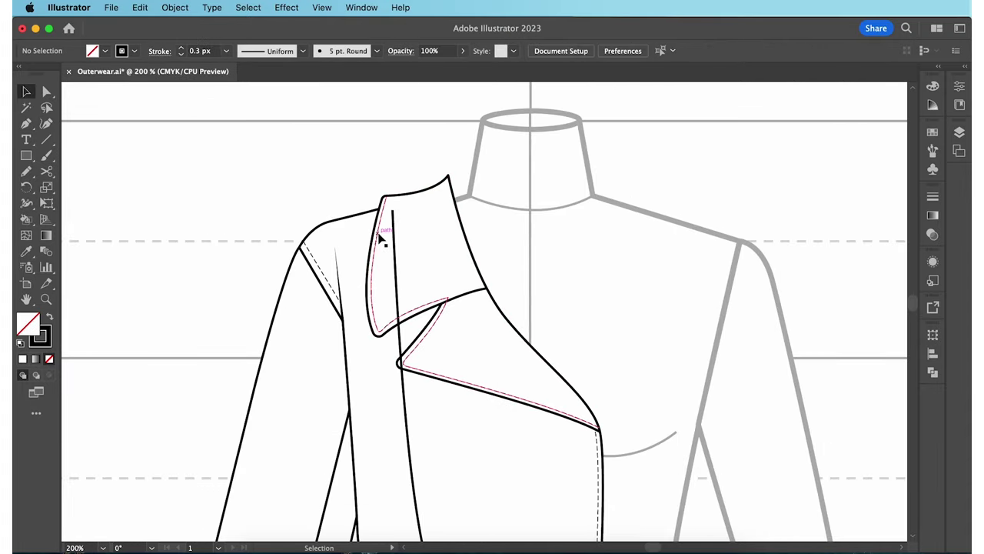
click(378, 233)
shift+click(439, 274)
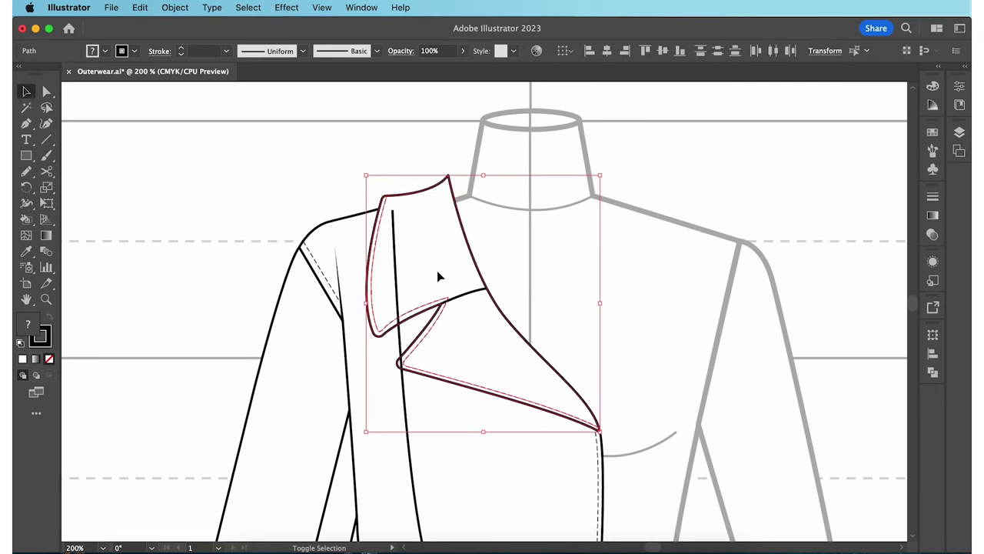
right_click(462, 302)
mouse_move(500, 480)
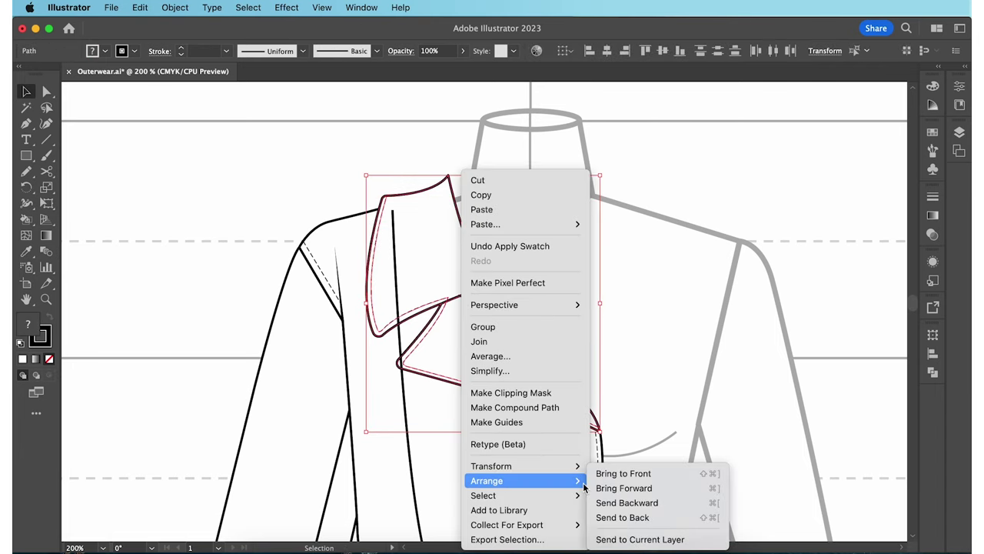
click(613, 474)
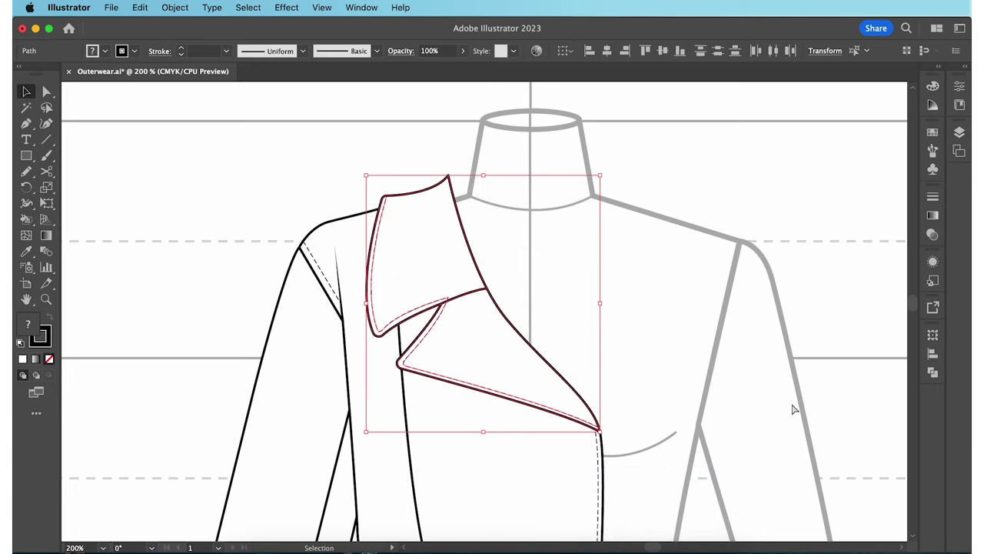
click(792, 409)
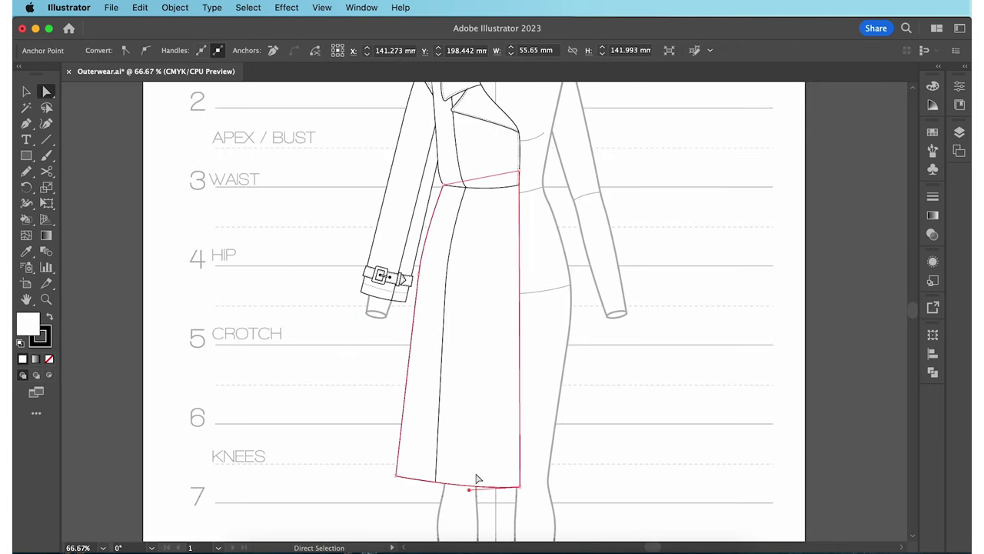
Place a copy of the skirt's hem edge slightly above the hem and give it the dashed stitch style with the Eyedropper
click(479, 478)
key(i)
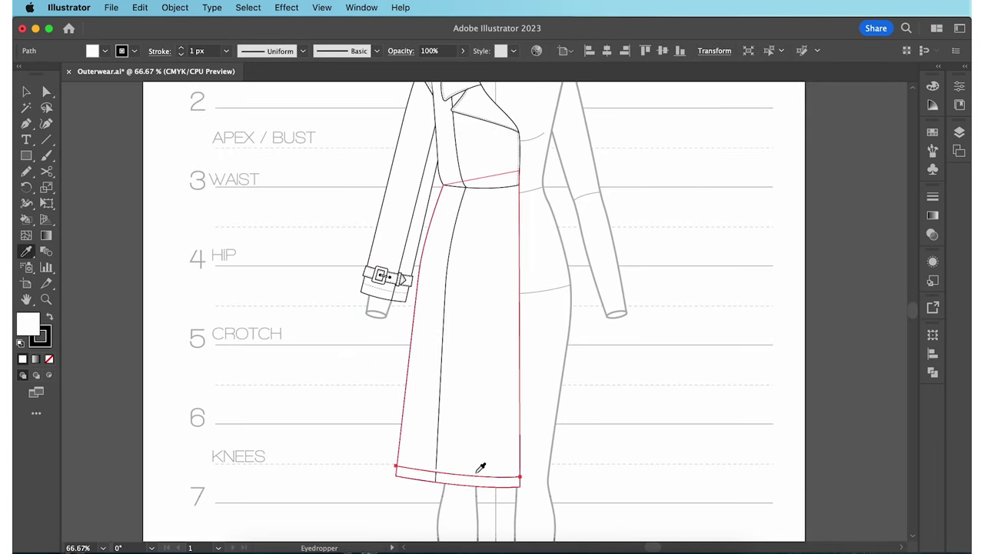
click(407, 286)
key(v)
click(369, 361)
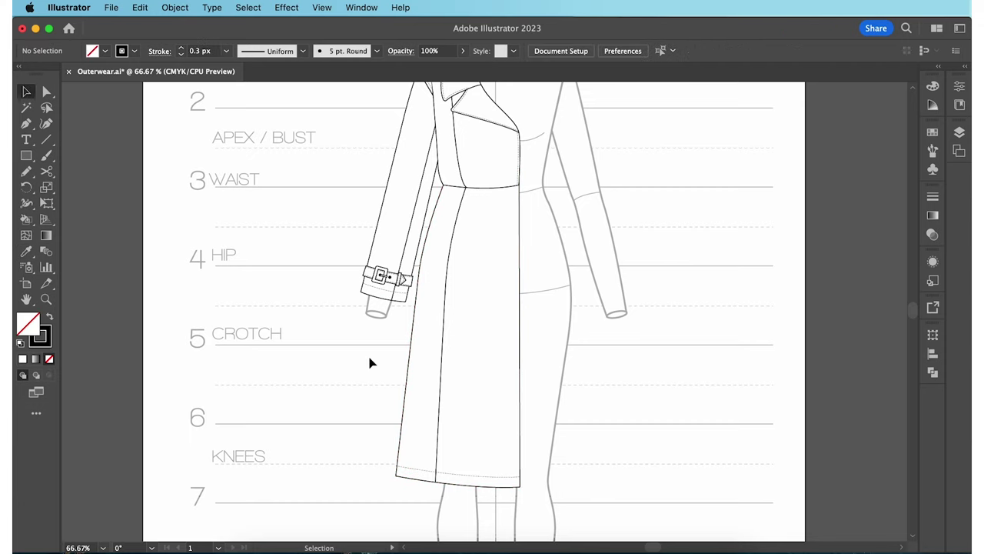
Select all parts of the finished coat half and group them
key(super+minus)
scroll(368, 362, up, 2)
scroll(368, 361, right, 1)
drag(354, 132, 521, 469)
right_click(487, 354)
click(517, 429)
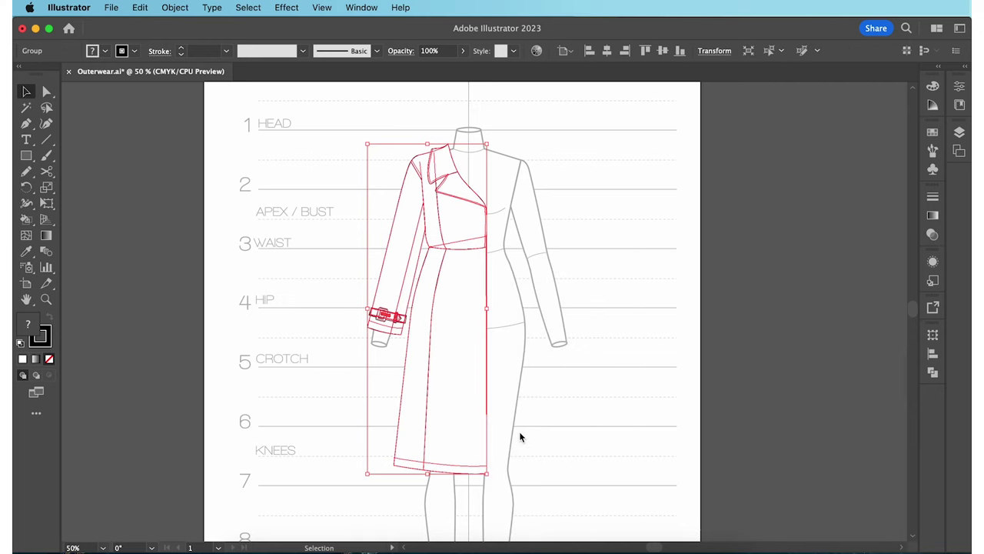
click(543, 309)
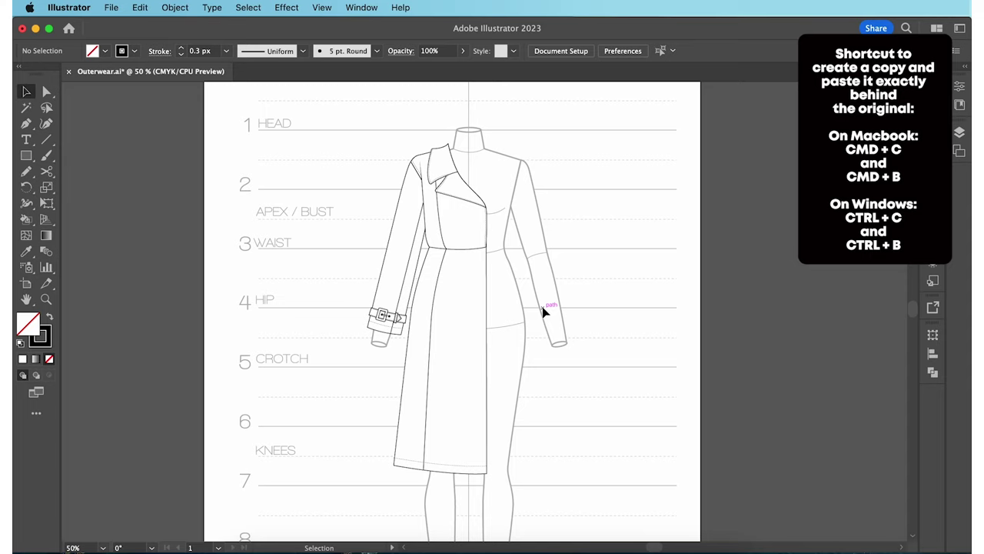
Paste a copy of the grouped coat half exactly behind the original
click(420, 220)
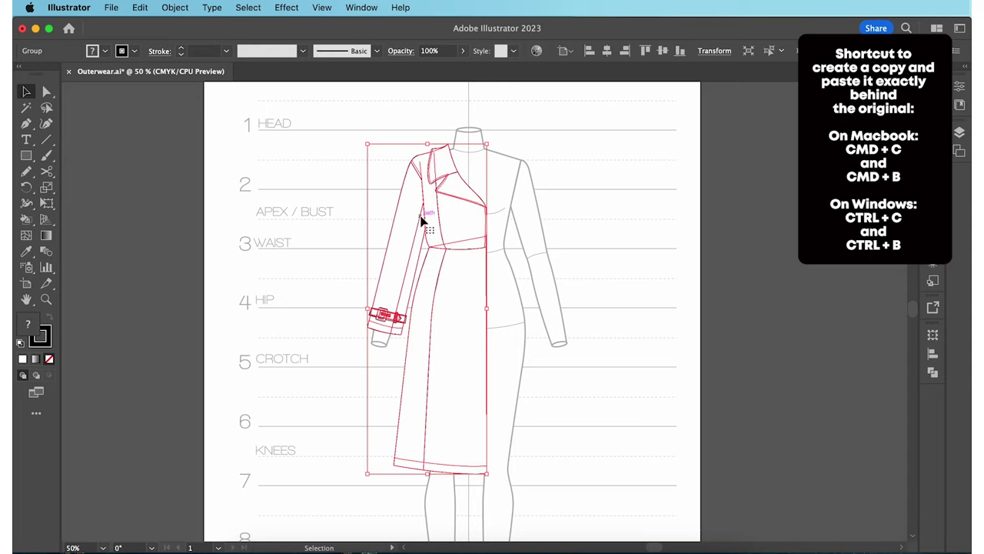
key(super+c)
key(super+b)
Reflect the copy across the vertical axis and move it right onto the croquis's other side so the two fronts overlap
right_click(419, 220)
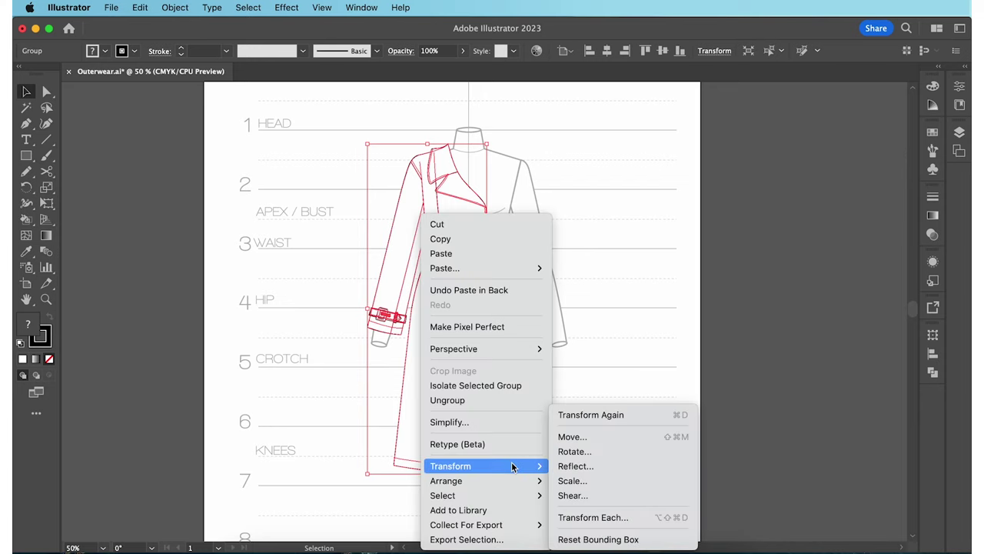
click(575, 467)
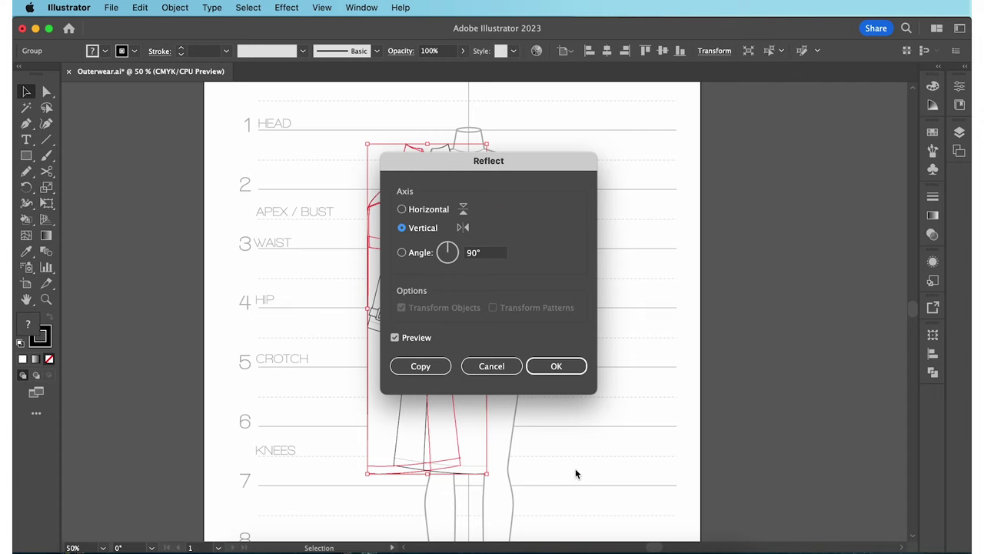
click(579, 368)
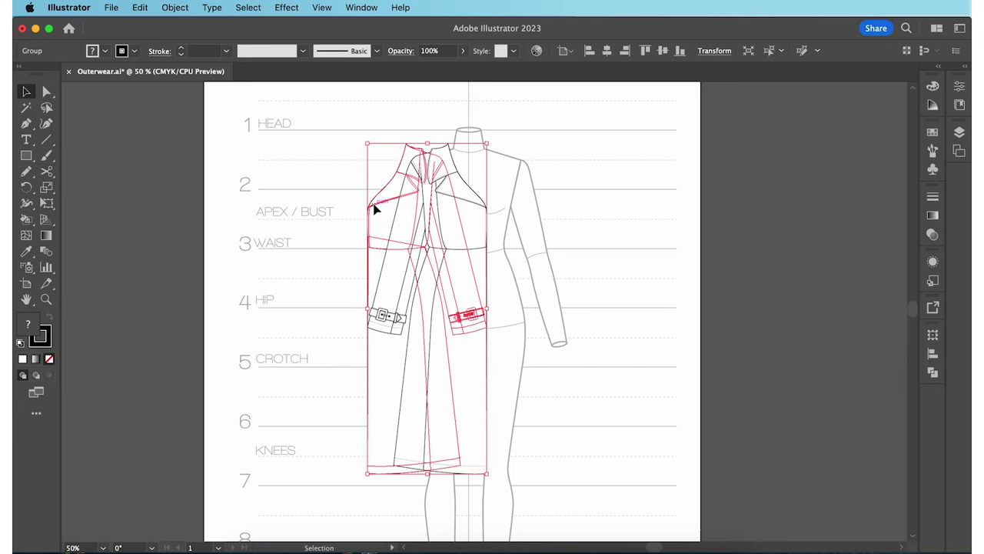
drag(376, 207, 452, 213)
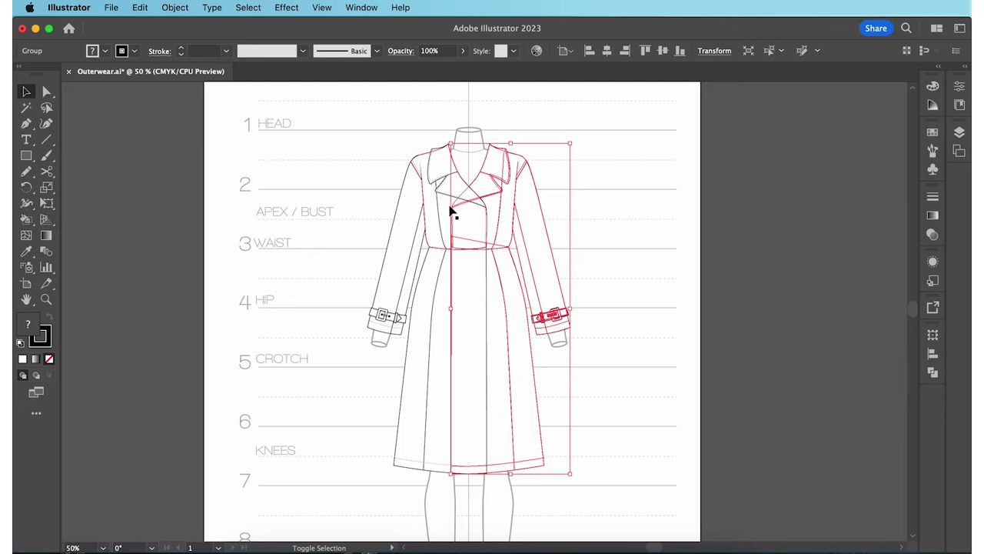
click(636, 317)
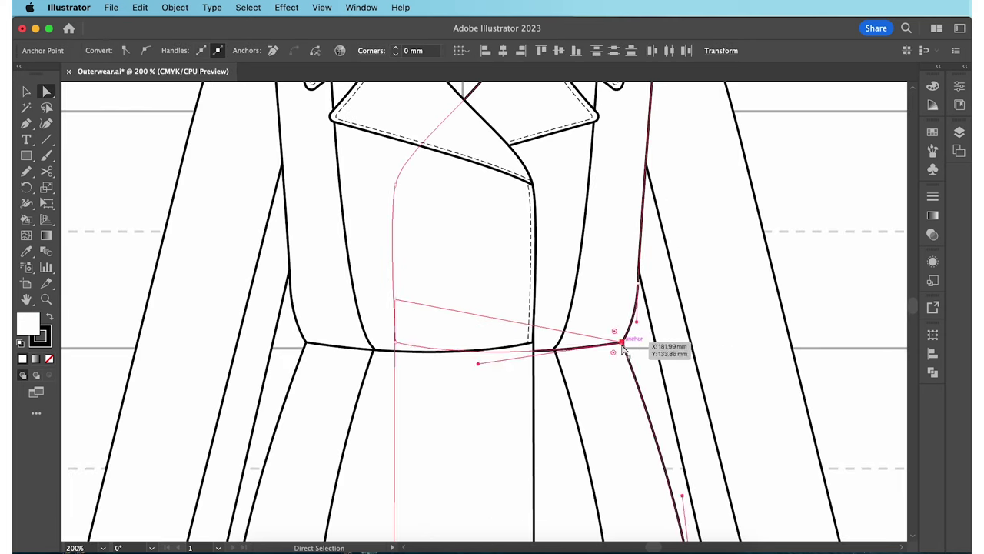
Move the right waist corner inward, smooth the side curve above it, and align the princess seam's end with the waistline
drag(626, 334, 637, 310)
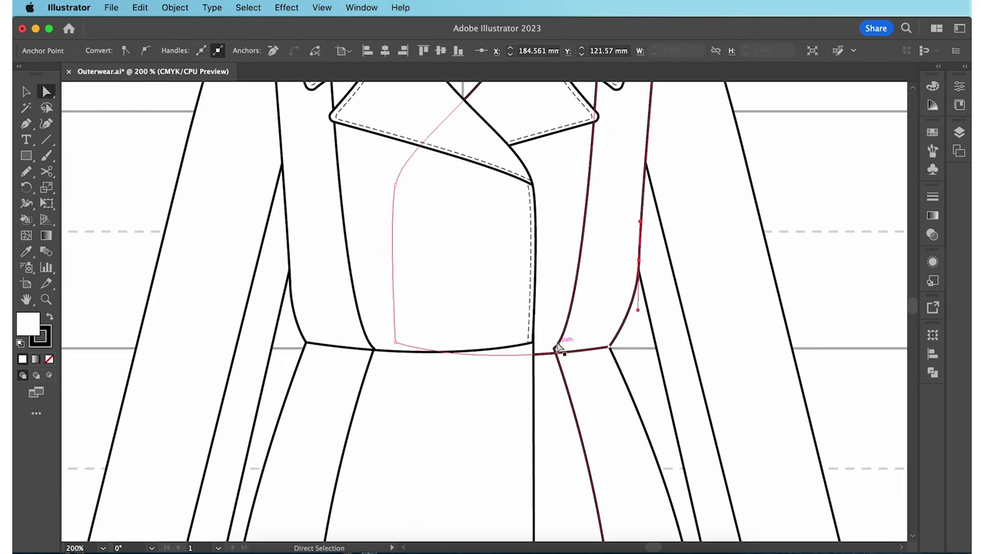
drag(554, 349, 556, 354)
click(809, 334)
Move the left waist corner inward to match the right side and raise the side seam's curve anchor slightly
drag(296, 332, 315, 352)
drag(306, 342, 317, 342)
drag(291, 285, 290, 268)
click(804, 185)
Select the neck-side tip anchors of both collar halves and raise them together by about 2.5 mm
scroll(731, 164, up, 5)
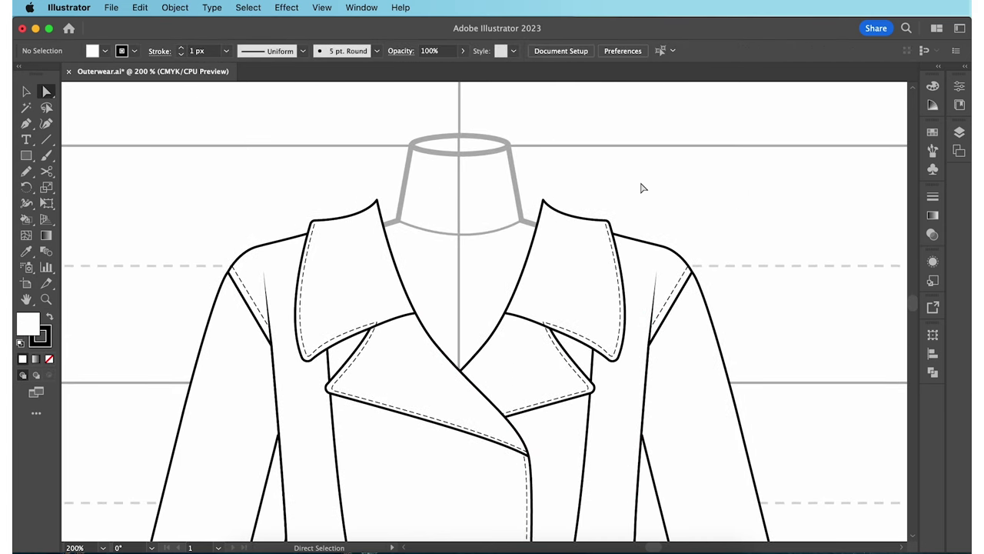
click(377, 202)
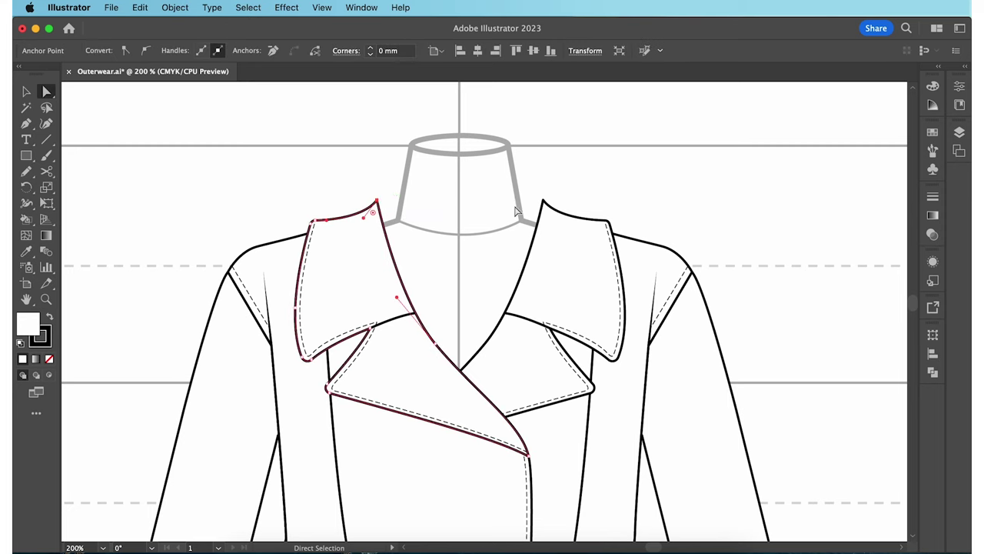
shift+click(544, 203)
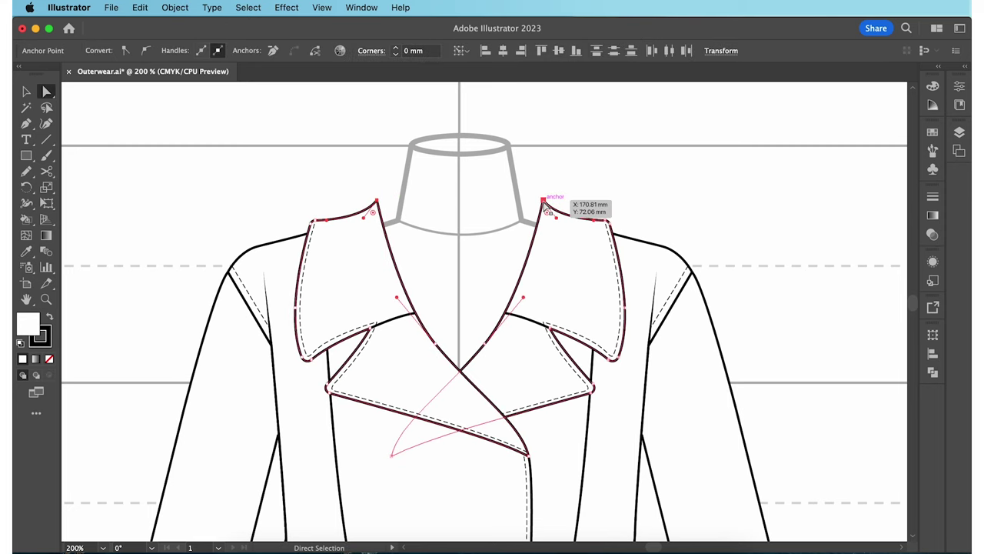
key(Up)
key(Up)
key(Up)
key(Up)
key(Up)
key(Up)
key(Up)
key(Up)
key(Up)
key(Up)
key(Up)
key(Up)
key(Up)
key(Up)
key(Up)
key(Up)
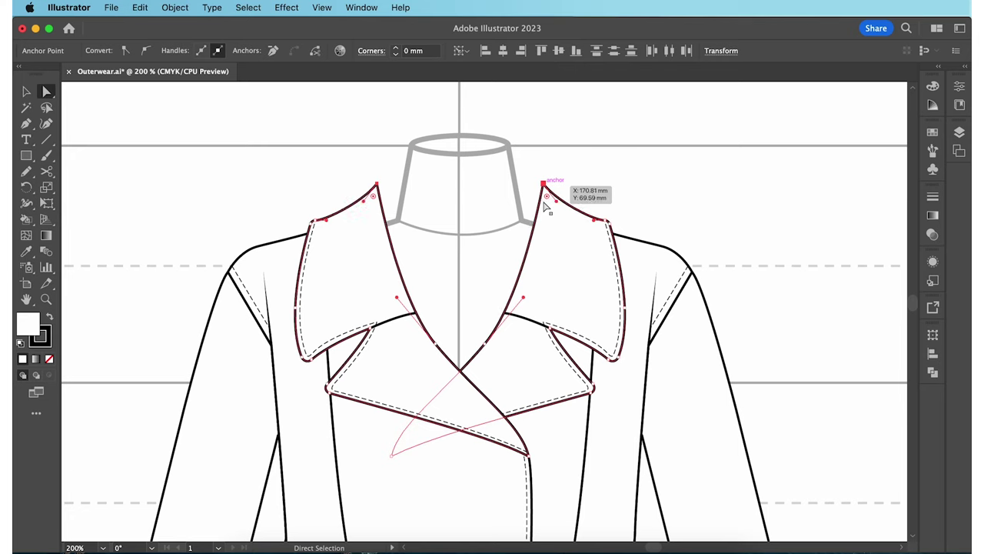
Hide the Template layer so only the coat drawing remains on the artboard
click(668, 214)
key(super+0)
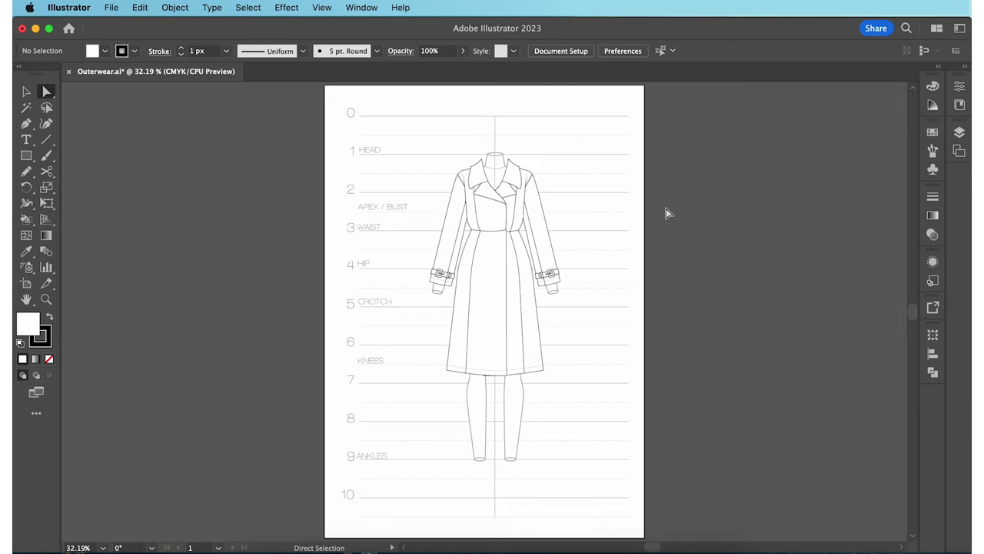
click(959, 132)
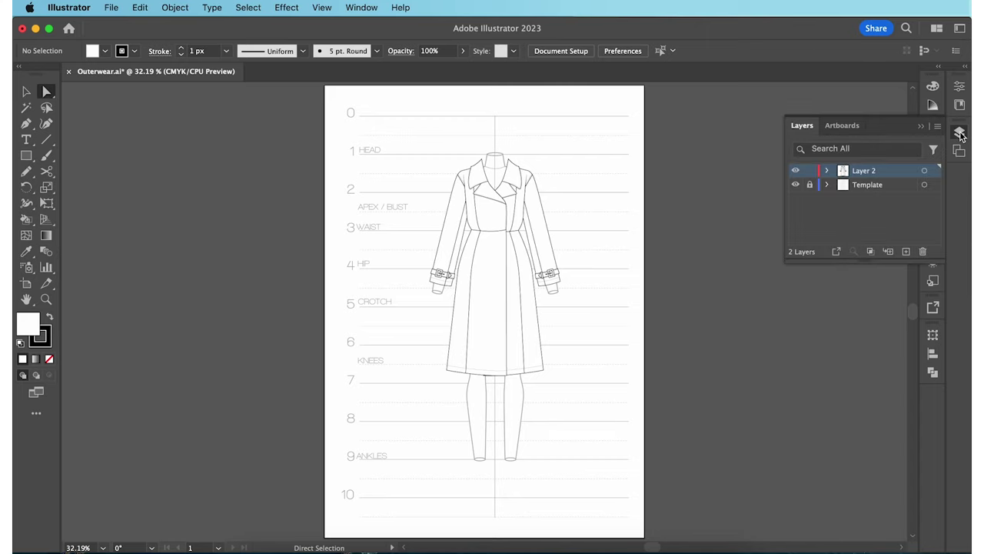
click(796, 187)
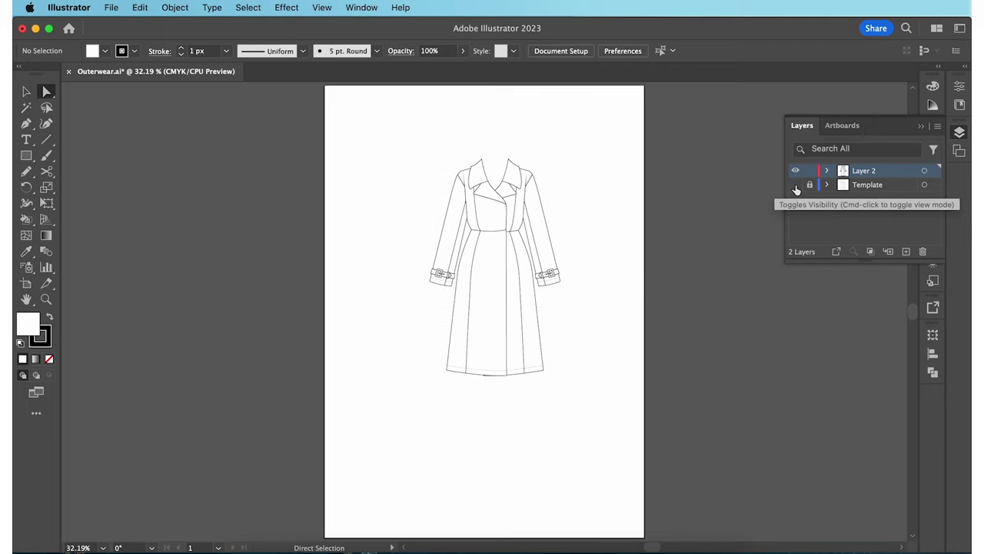
click(960, 131)
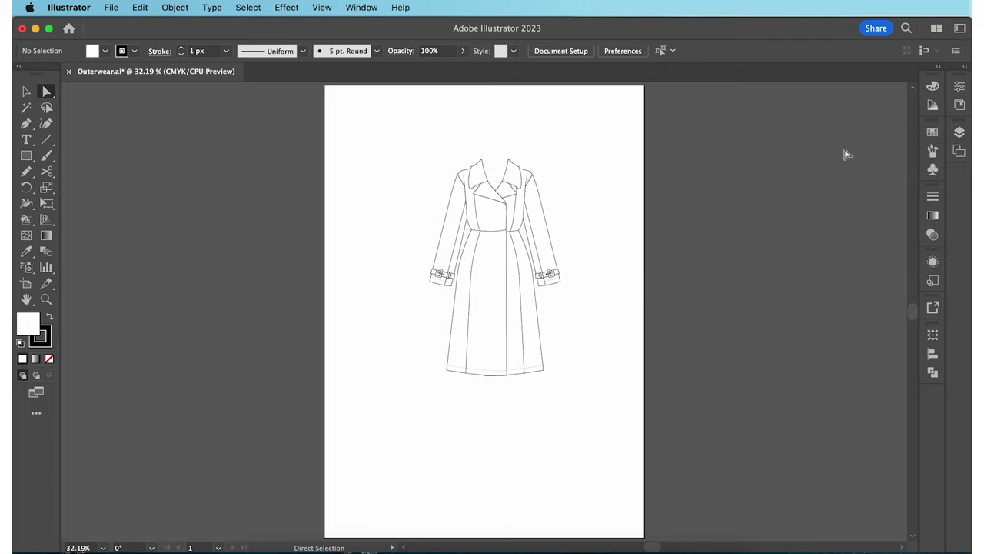
Copy the upper edge segments of both collar halves, paste them in front, and move the copies straight up above the collar
key(v)
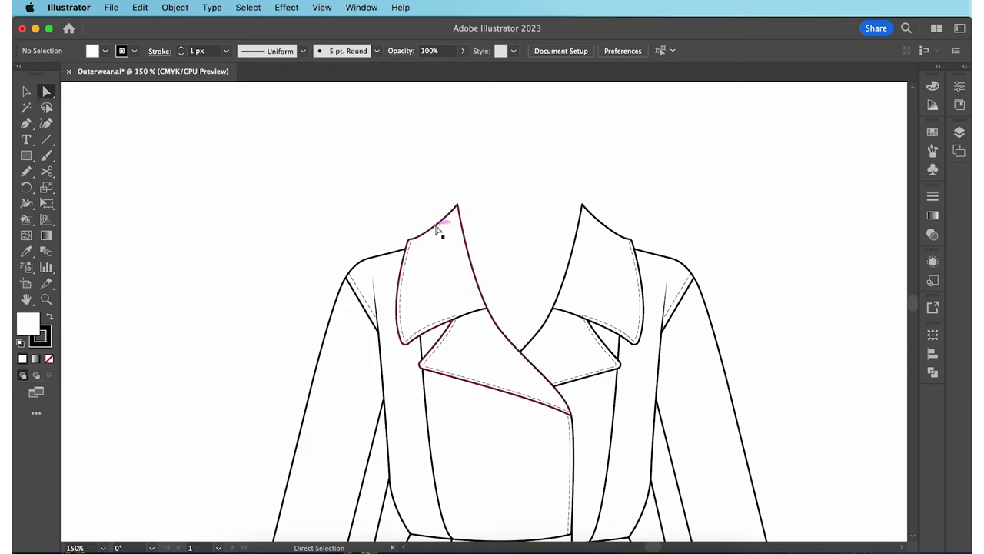
click(437, 222)
shift+click(609, 222)
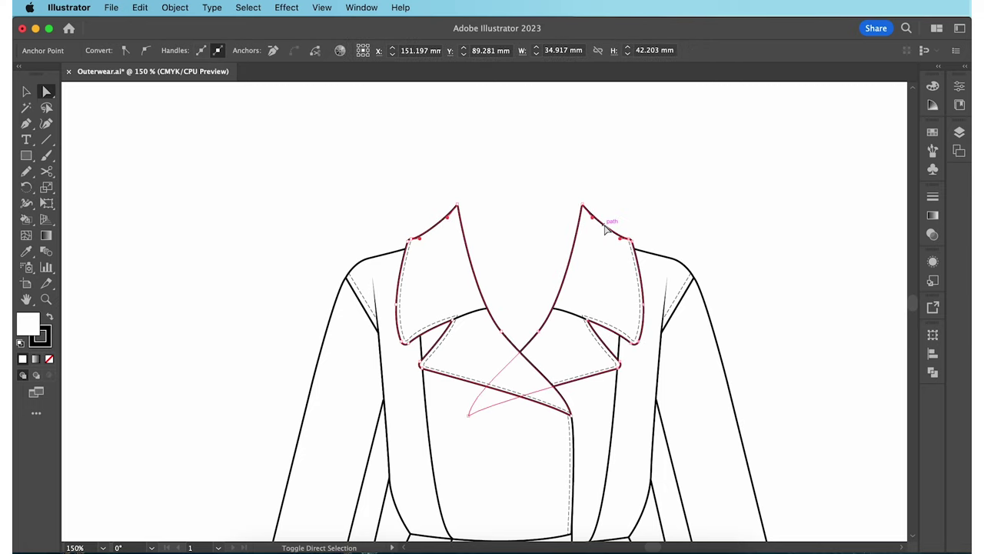
key(super+f)
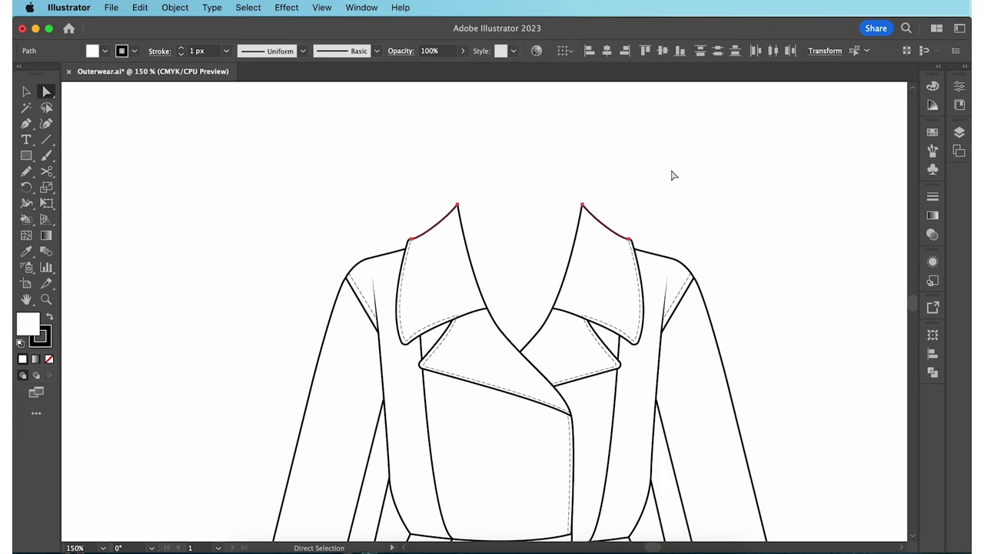
key(v)
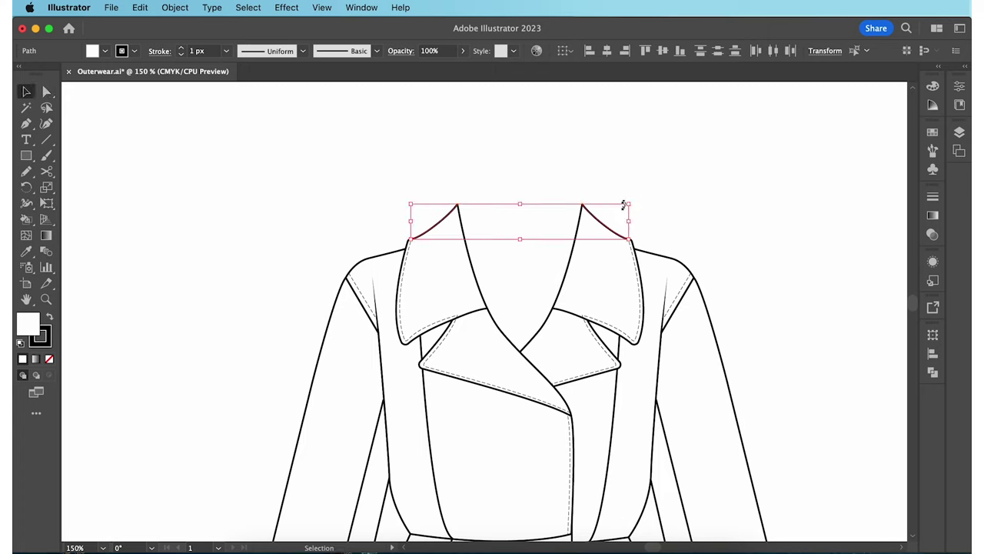
drag(604, 229, 604, 188)
click(667, 199)
Connect the two copied edges with a gently sagging upper curve and a deeper lower curve to form a closed back collar
key(p)
click(459, 164)
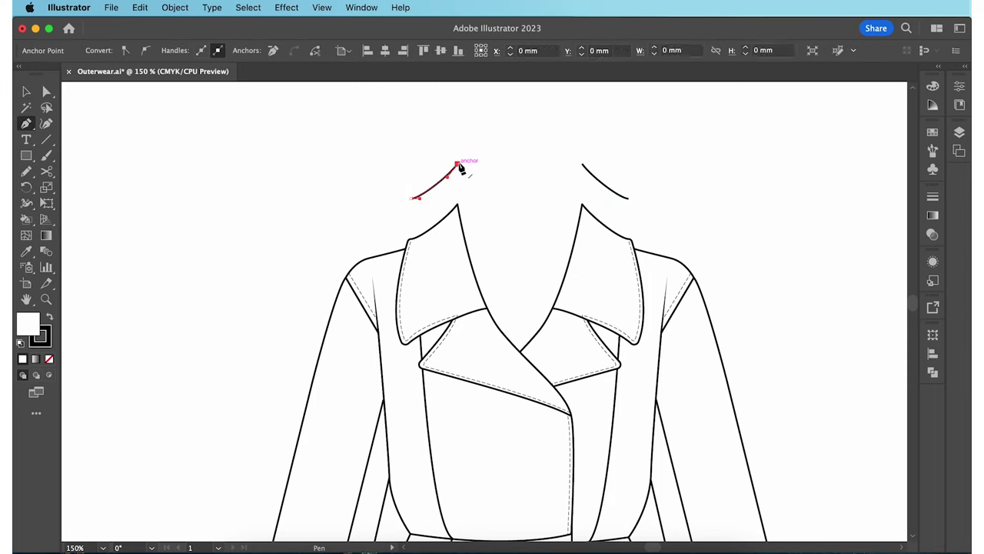
drag(516, 174, 555, 175)
click(583, 165)
click(412, 199)
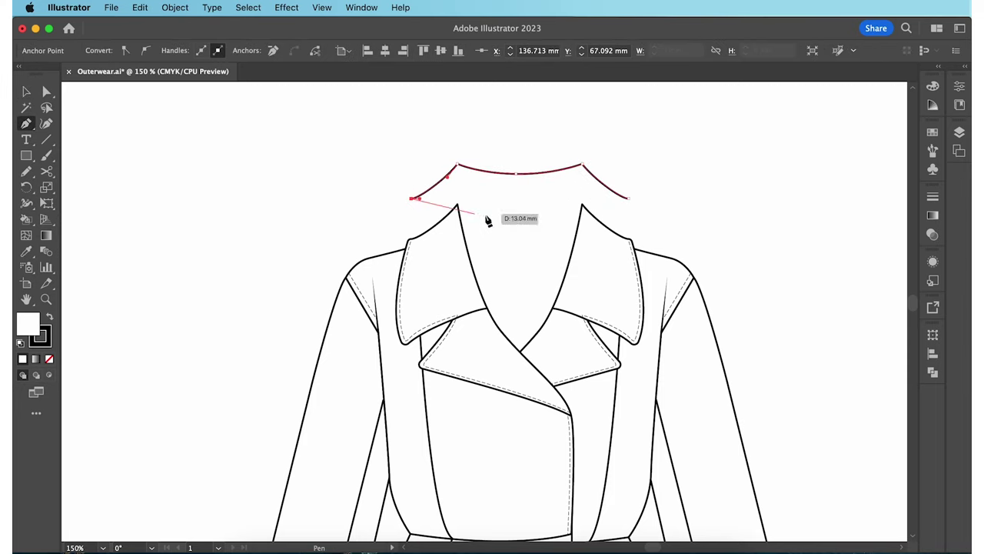
drag(517, 218, 582, 224)
click(628, 200)
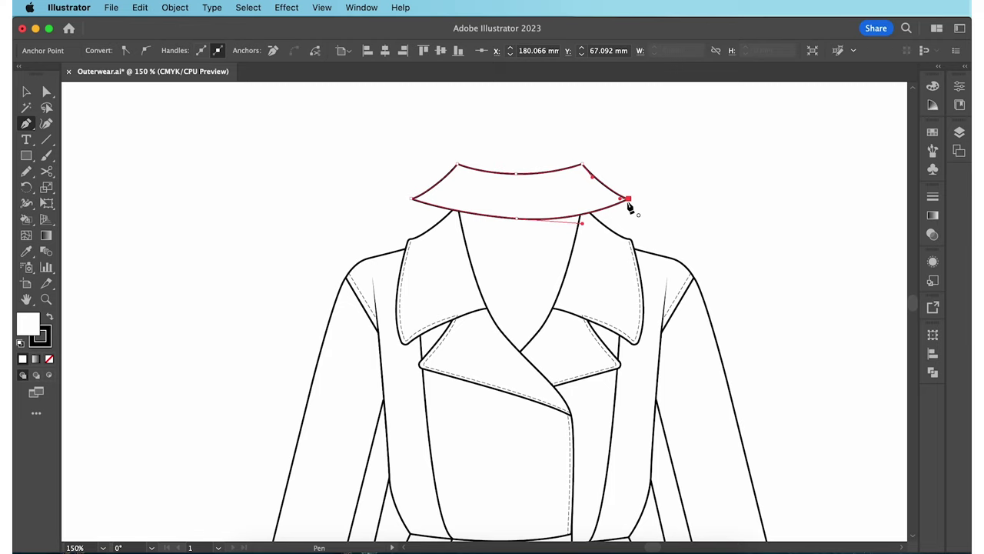
Send the back collar shape behind the other artwork and move it down to meet the front collar tips
right_click(582, 204)
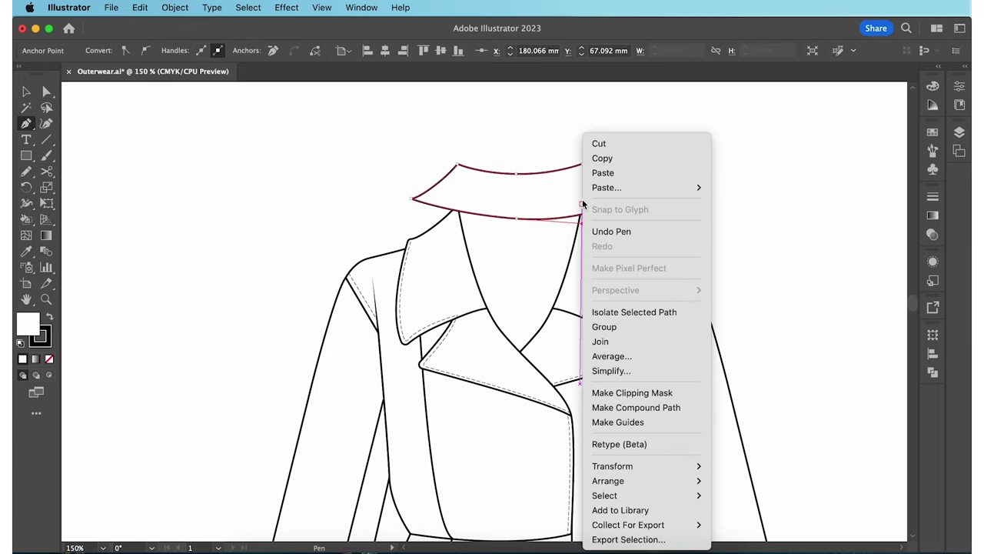
mouse_move(700, 483)
click(747, 518)
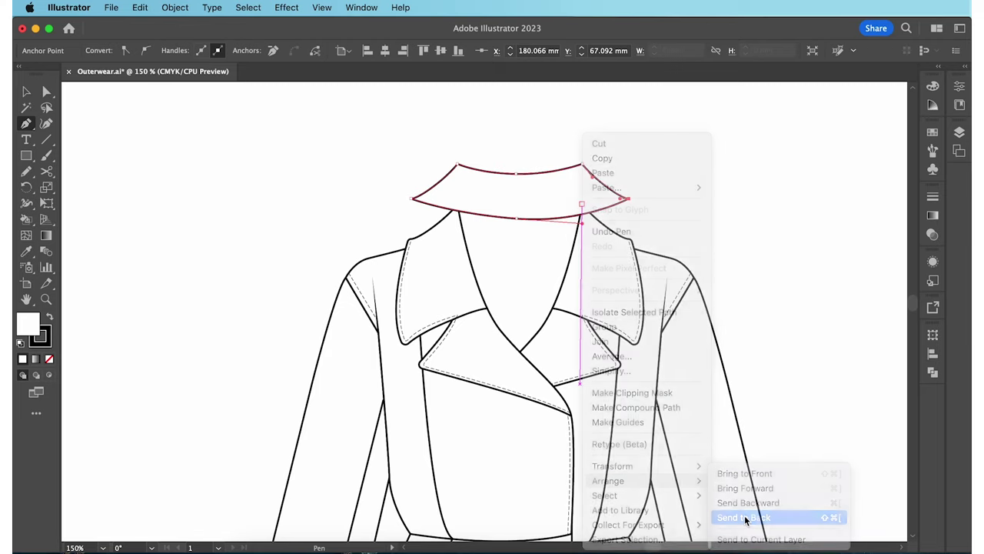
key(v)
drag(572, 170, 565, 215)
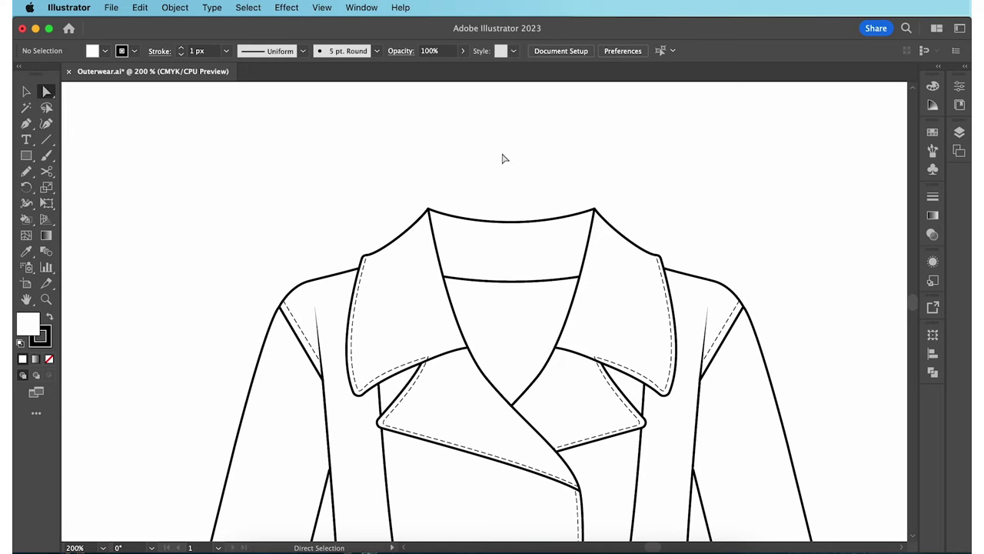
Add a copy of the back collar's lower edge just above it as unfilled 0.3 px dashed topstitching, matching the front collar stitches
key(v)
double_click(504, 273)
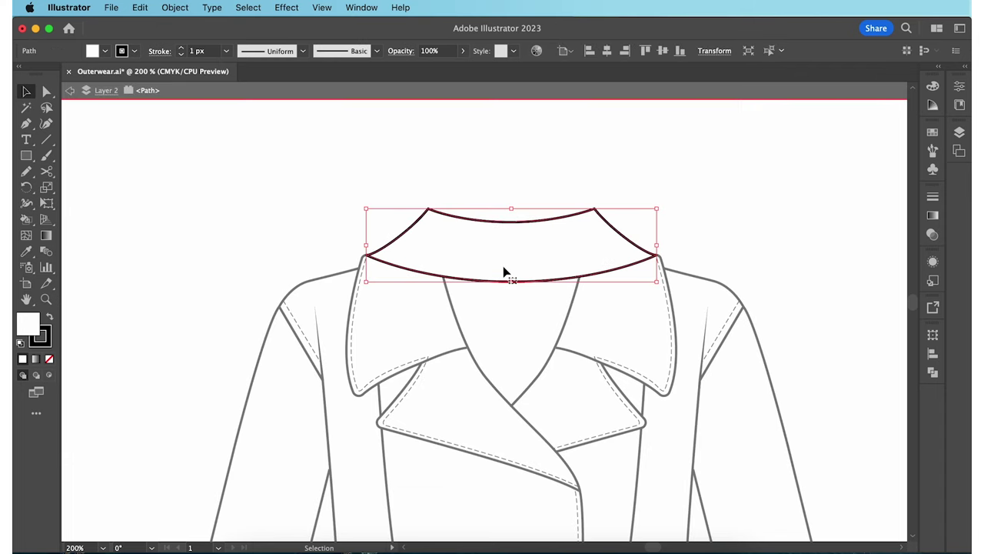
key(a)
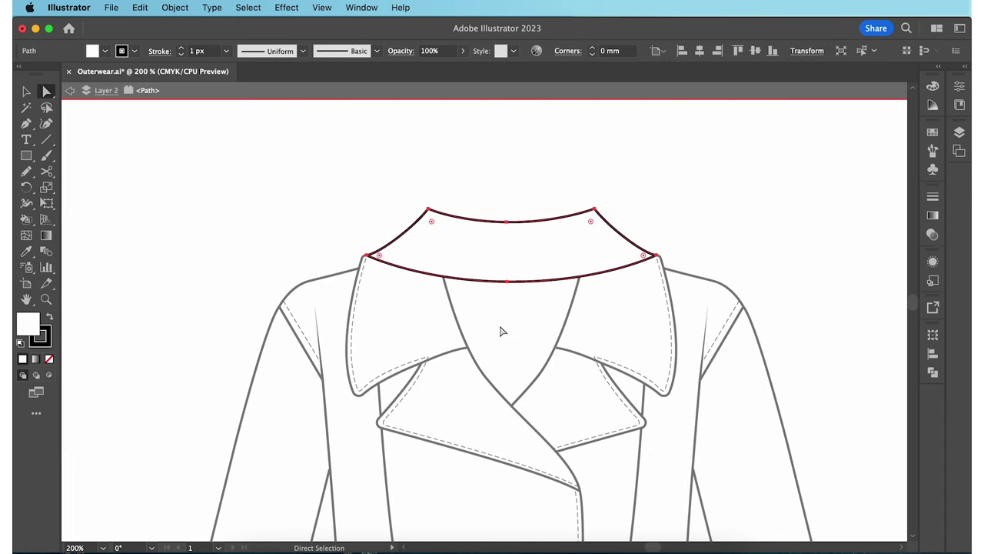
click(509, 279)
key(i)
click(352, 344)
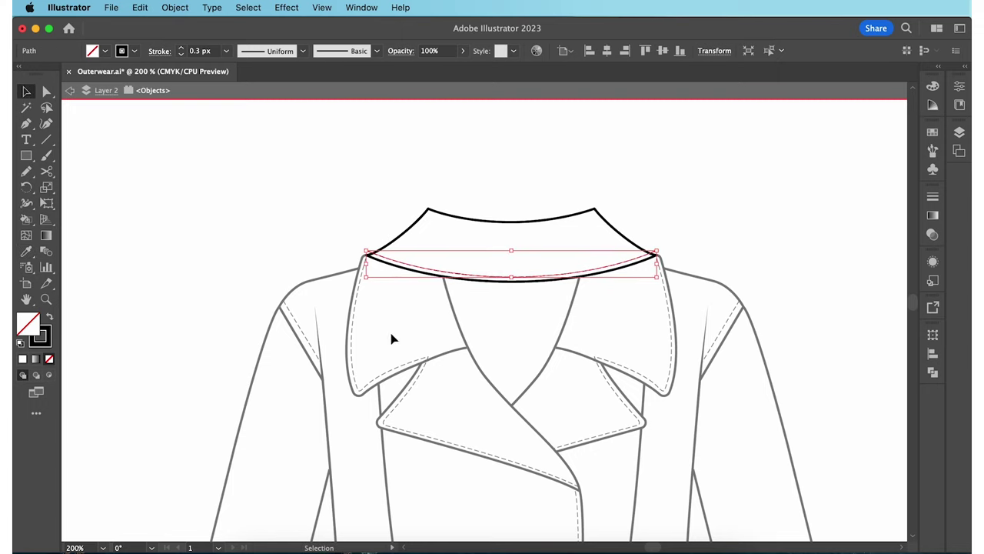
key(a)
click(736, 229)
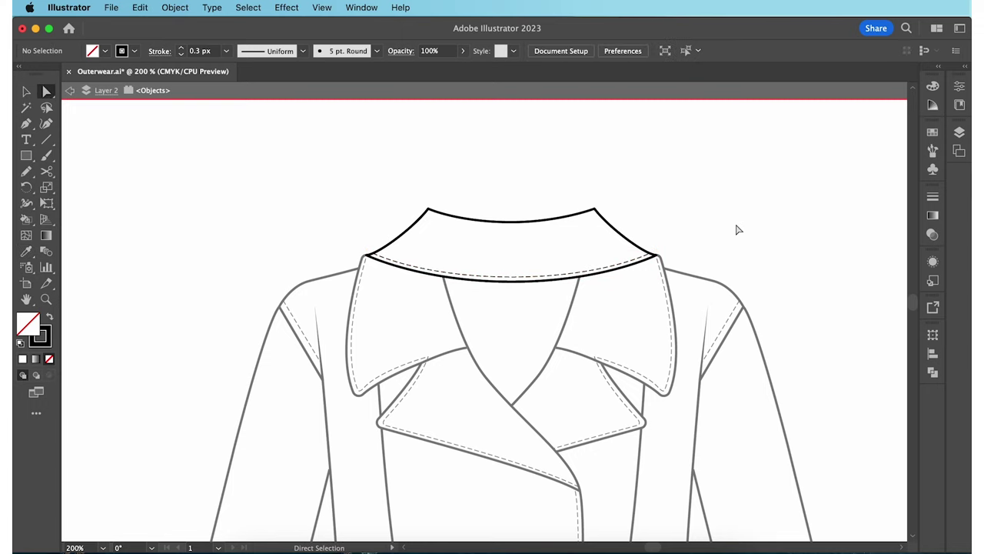
double_click(736, 229)
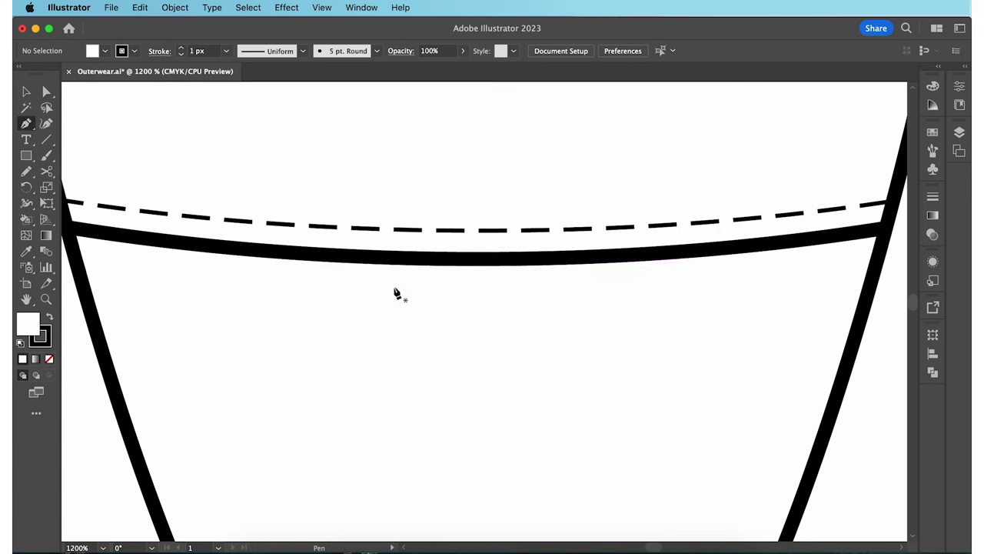
Draw a small closed curved side piece for a hanger loop, hanging from the back neck seam left of centre
click(381, 257)
drag(391, 330, 405, 344)
click(392, 330)
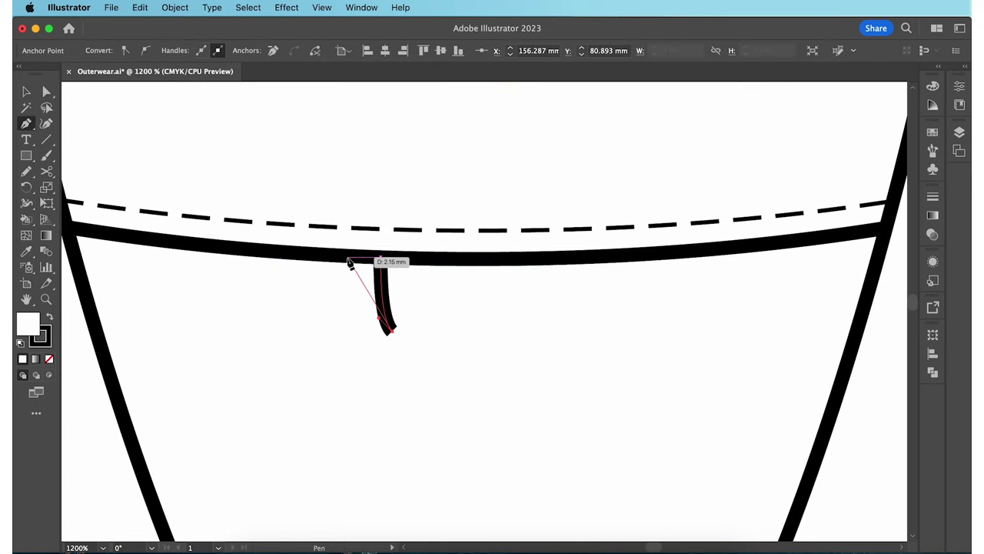
drag(347, 257, 341, 194)
click(348, 258)
click(381, 257)
Reflect a copy of the loop's side piece across the vertical axis and move it to the other side of centre
key(v)
right_click(371, 290)
click(559, 403)
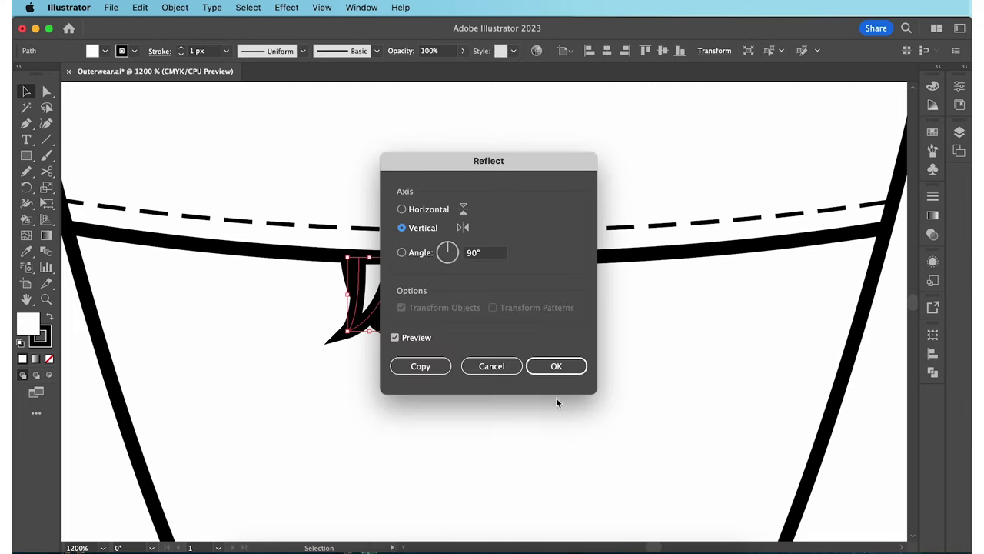
click(421, 366)
drag(369, 298, 535, 299)
Join the two side pieces with a curved lower edge and a curved line across the middle of the hanger loop
key(p)
click(392, 331)
mouse_move(513, 330)
mouse_down()
mouse_move(564, 311)
mouse_move(527, 259)
mouse_up()
click(513, 330)
click(523, 295)
drag(382, 293, 287, 281)
click(382, 294)
drag(392, 331, 406, 336)
Group the hanger loop's parts and send the group behind the back collar
key(v)
shift+click(359, 280)
shift+click(552, 286)
key(super+g)
right_click(552, 287)
mouse_move(607, 481)
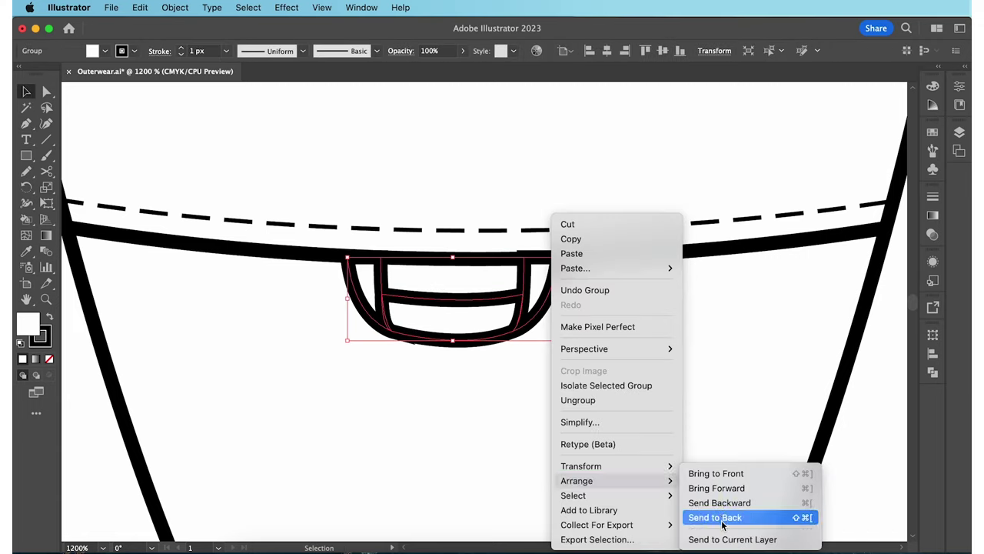
click(723, 517)
click(651, 433)
Draw two long straight fold lines from the back neck seam behind the loop, spreading slightly apart as they descend
key(super+minus)
key(super+minus)
key(p)
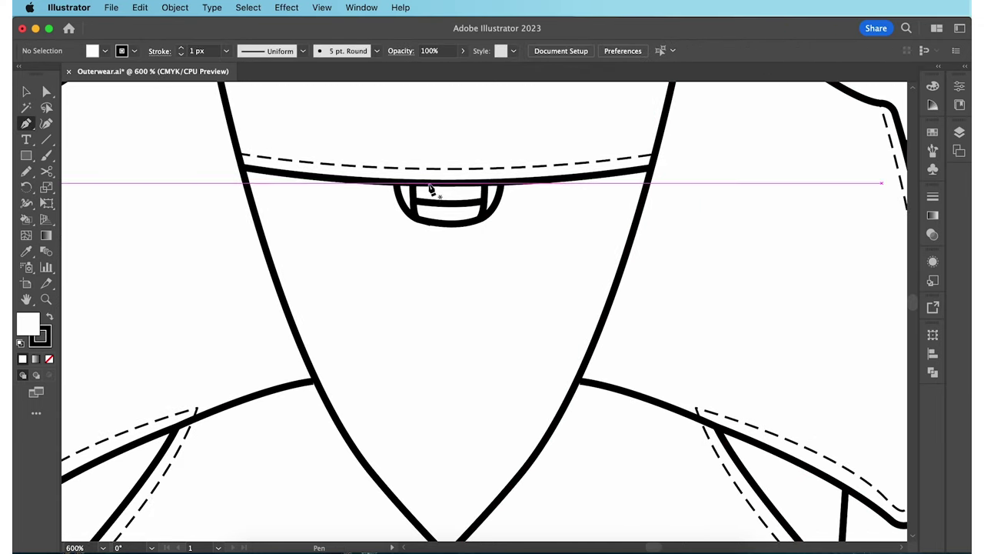
click(430, 187)
click(408, 470)
key(Escape)
click(468, 183)
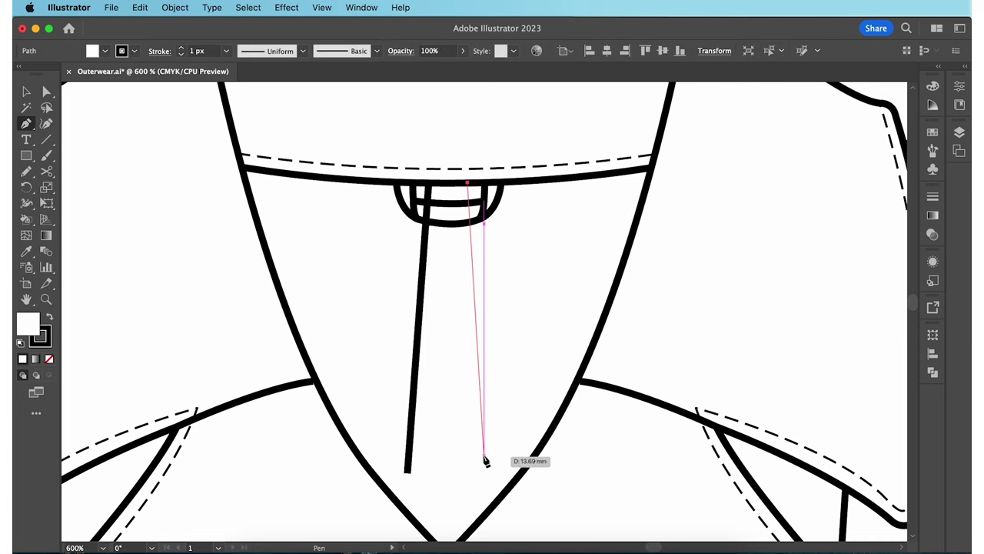
click(484, 445)
Remove the fill from both fold lines and apply the width profile that tapers to a point
key(v)
shift+click(416, 354)
key(slash)
click(303, 53)
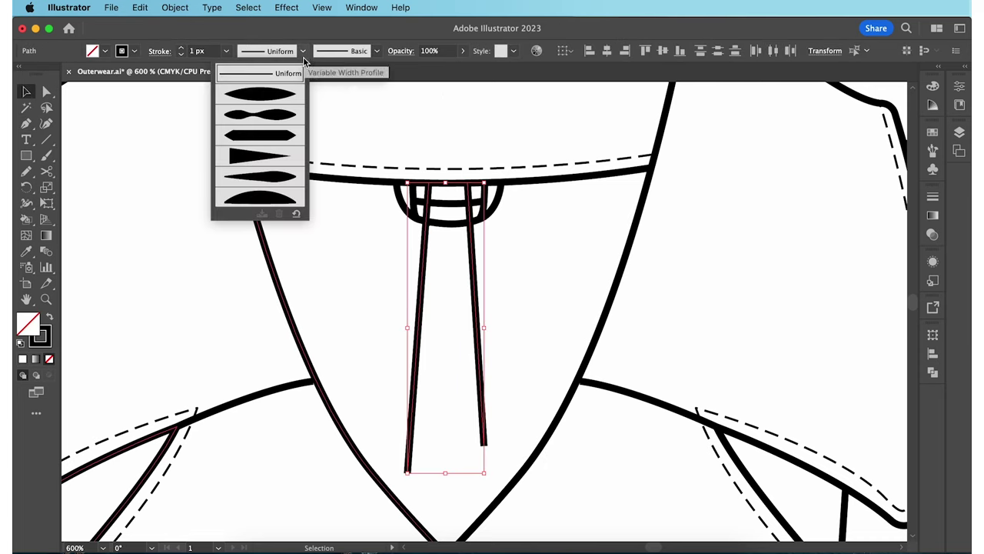
click(276, 160)
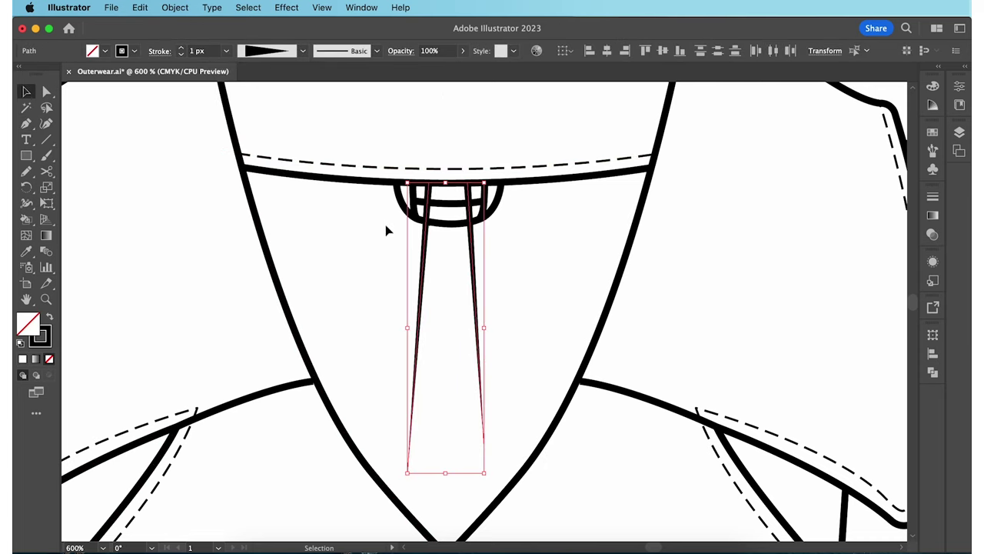
Send the two tapered fold lines behind the hanger loop to the very back
right_click(423, 256)
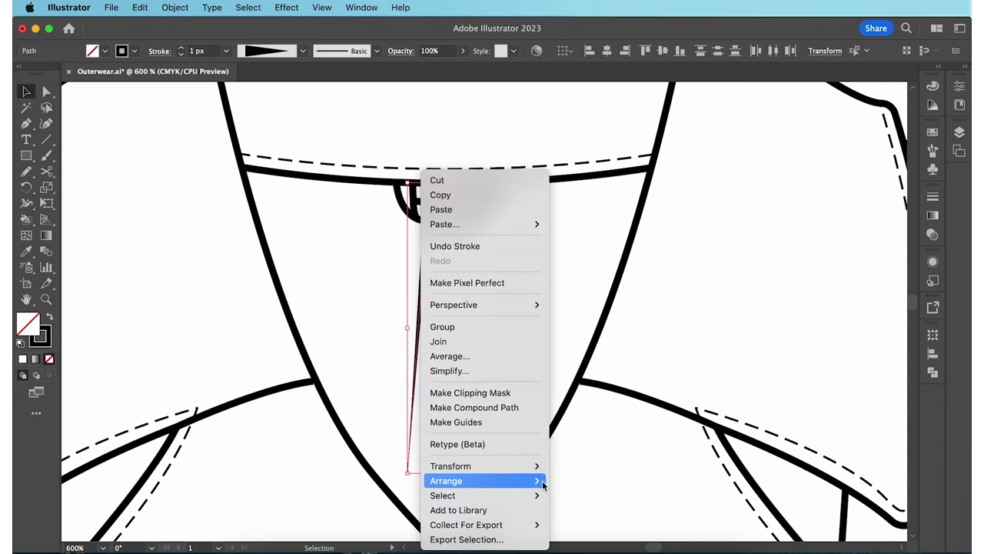
mouse_move(558, 482)
click(583, 515)
click(548, 293)
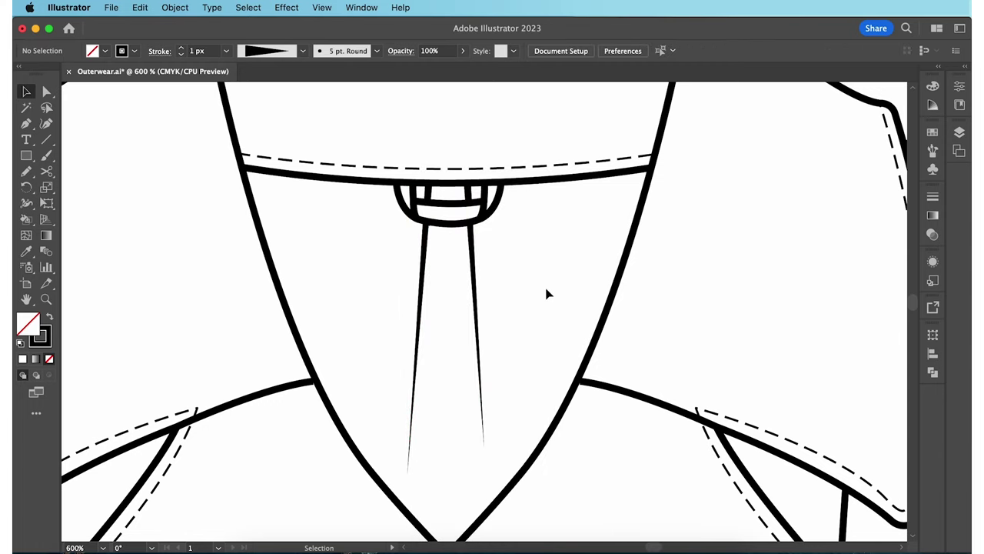
Draw a light grey rectangle over the neck opening and send it to the back to shade the coat's inside
key(super+minus)
key(super+minus)
key(m)
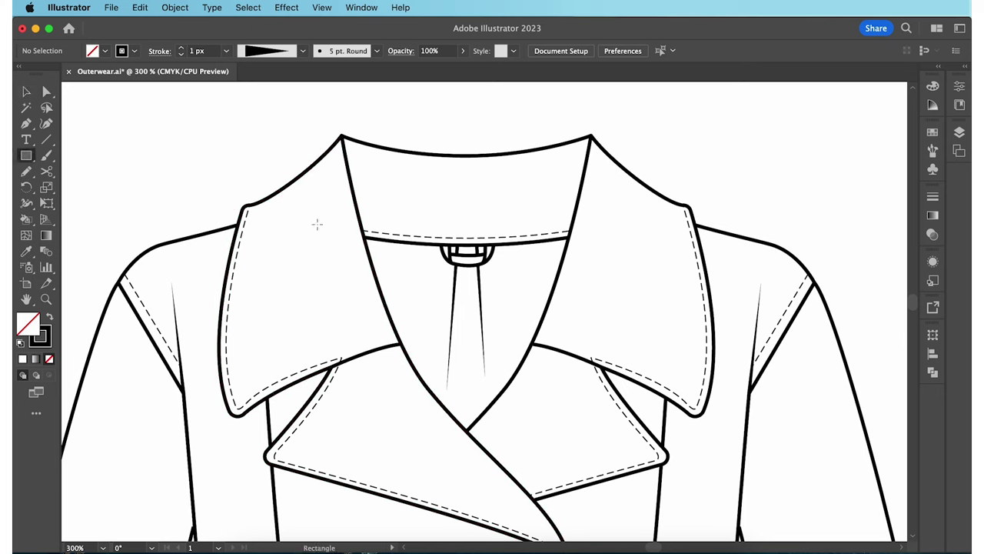
drag(331, 206, 597, 459)
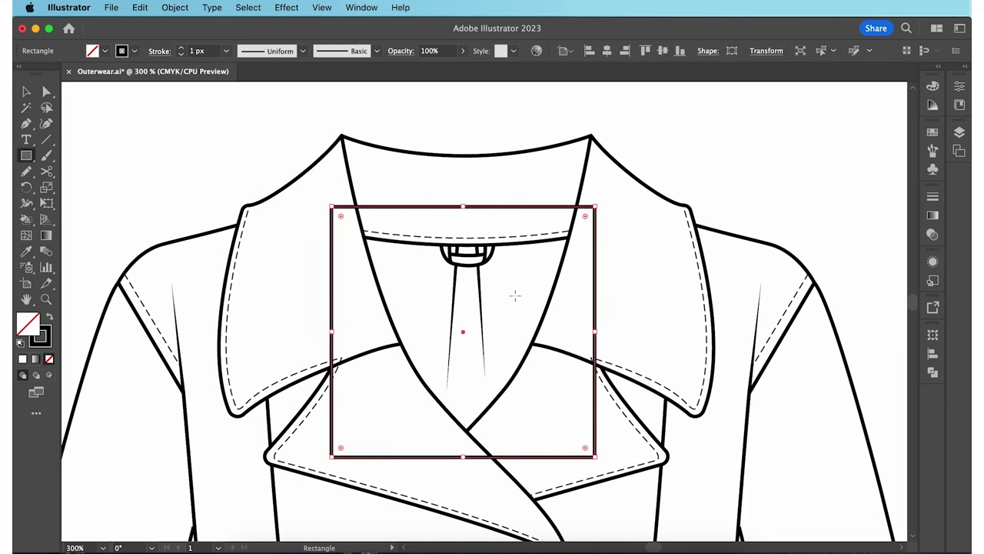
click(104, 50)
click(106, 113)
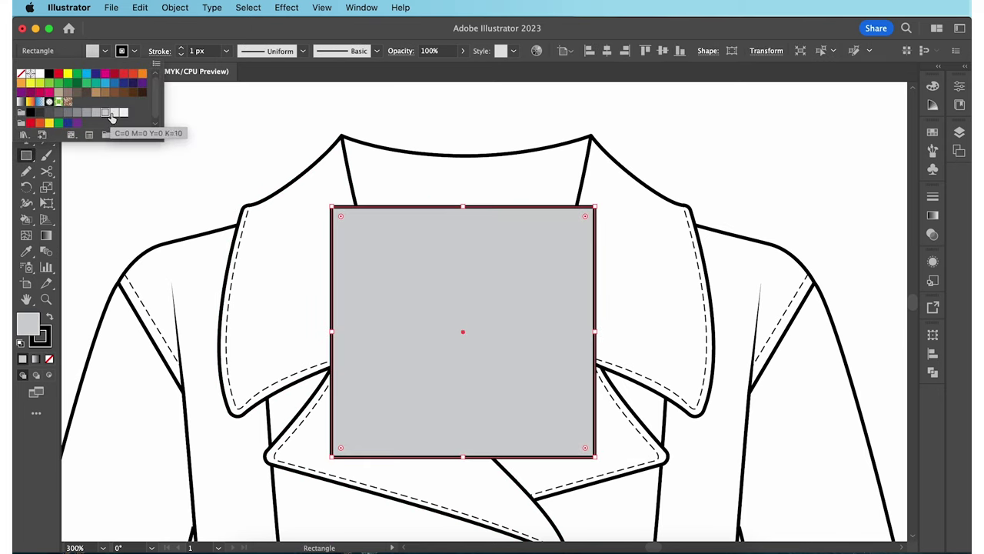
right_click(509, 306)
click(686, 519)
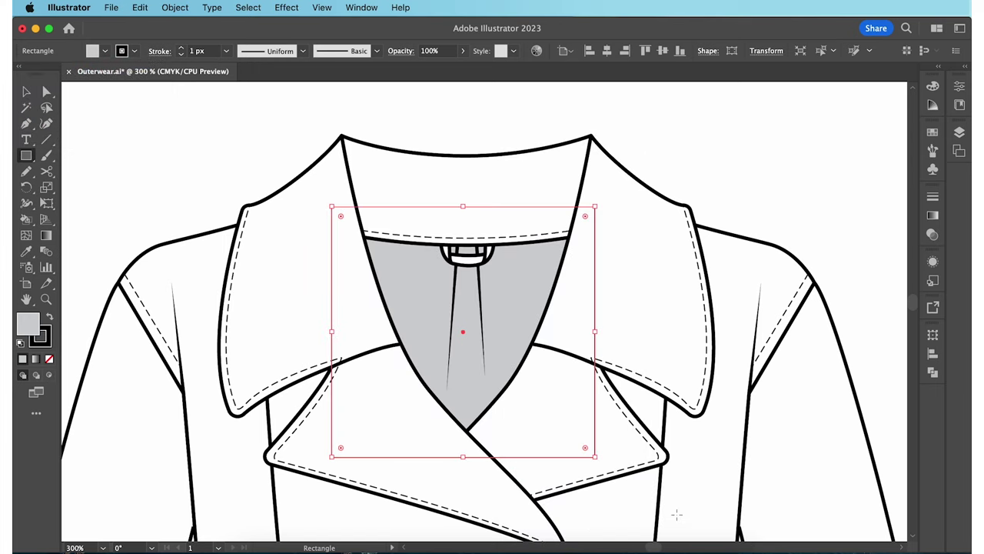
key(v)
click(239, 125)
Crop the artboard closely around the coat, to about 148 mm wide and 231 mm high
key(super+0)
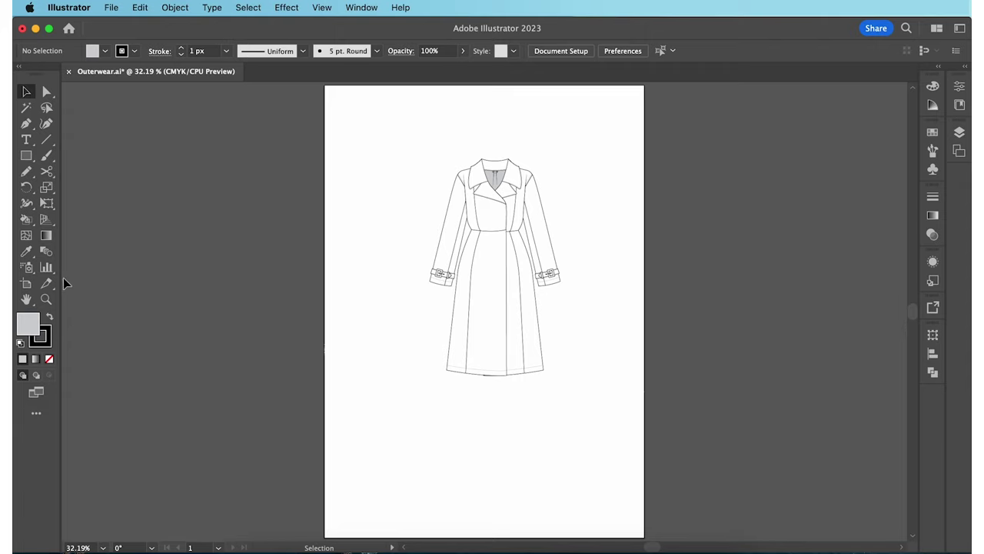
click(26, 283)
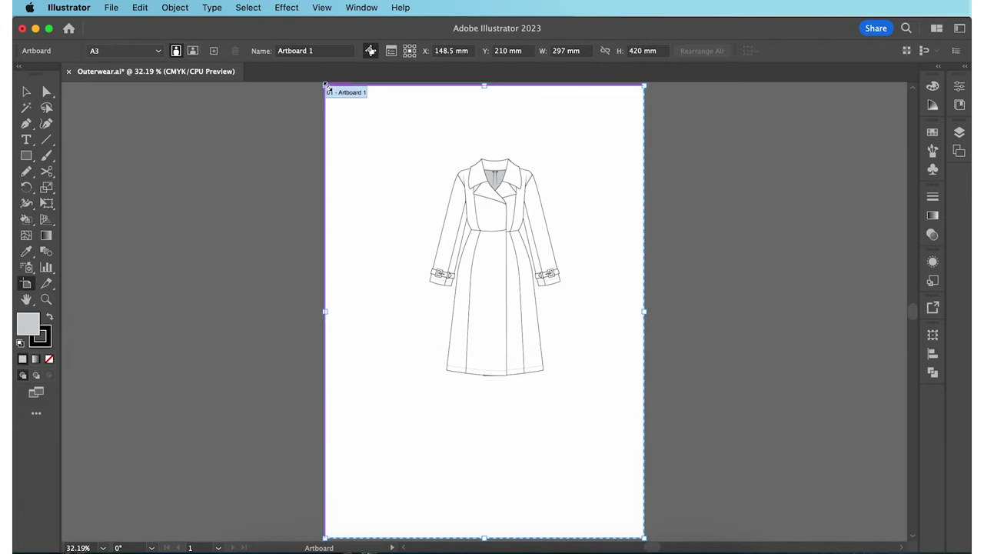
drag(325, 86, 414, 143)
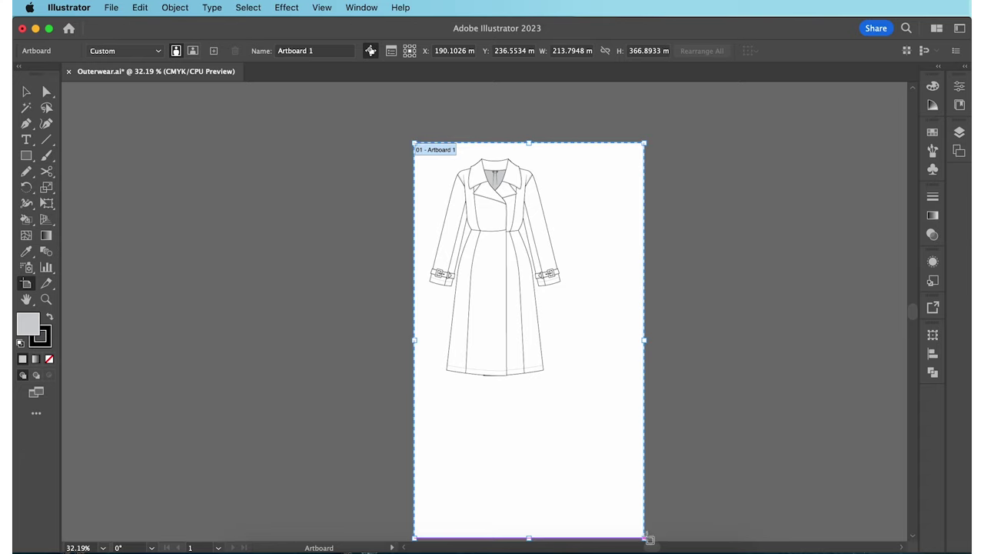
drag(648, 539, 574, 393)
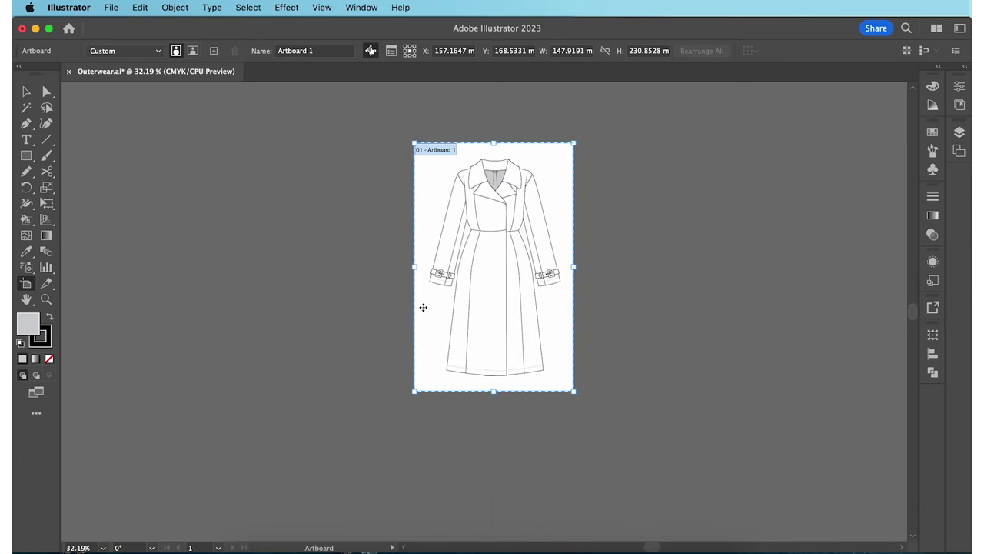
key(Escape)
key(super+0)
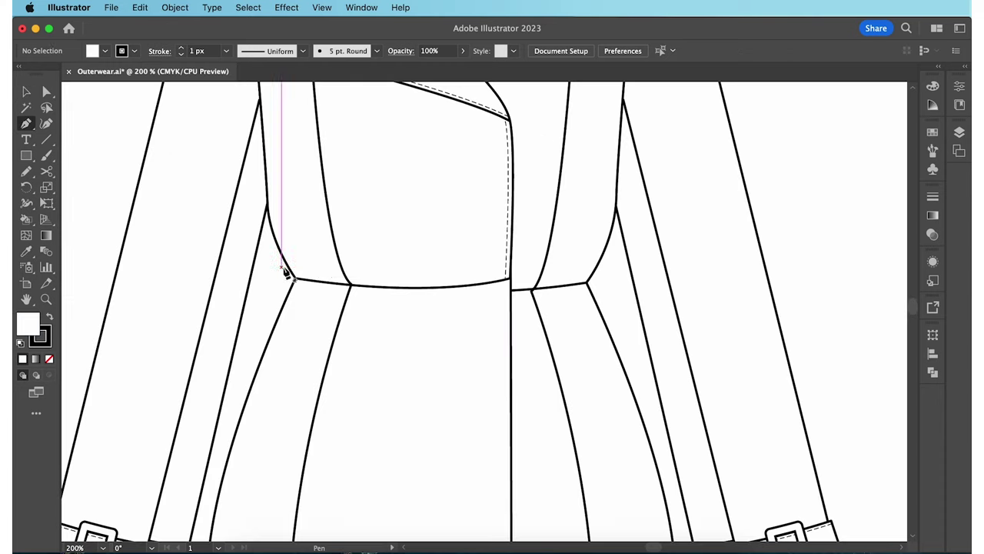
Draw a closed, slightly downward-curving belt band across the coat's waist seam, overhanging both side seams a little
click(282, 268)
drag(602, 269, 703, 248)
click(603, 315)
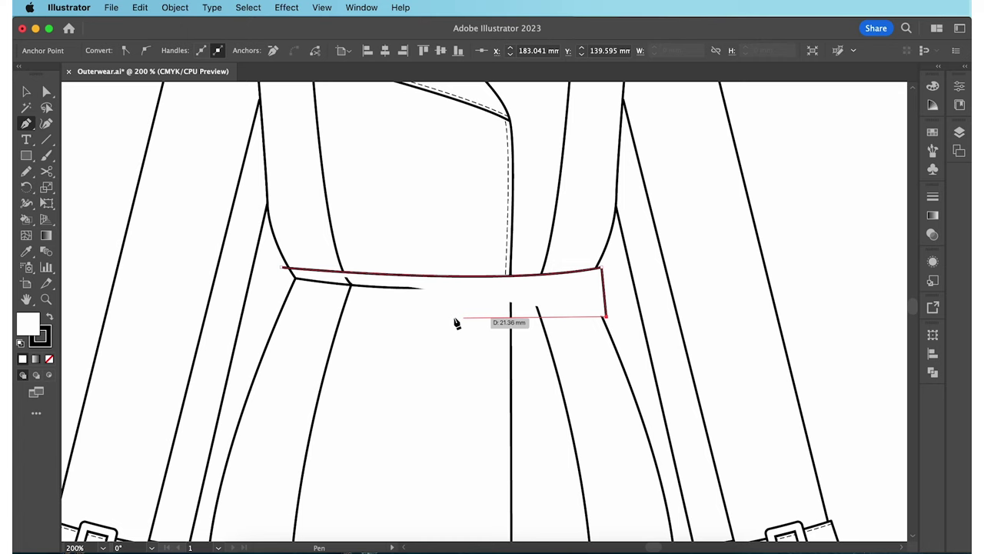
drag(272, 318, 106, 296)
click(274, 316)
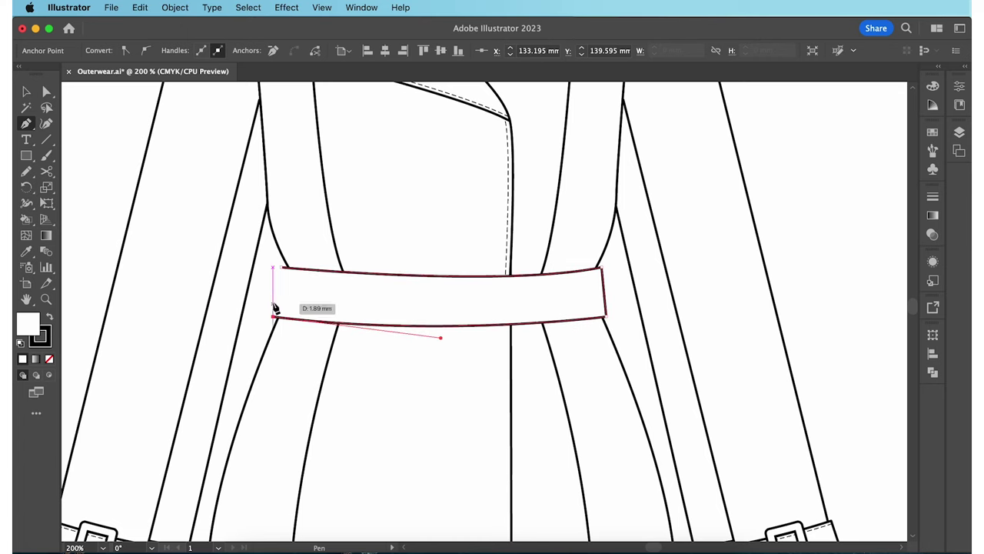
click(283, 268)
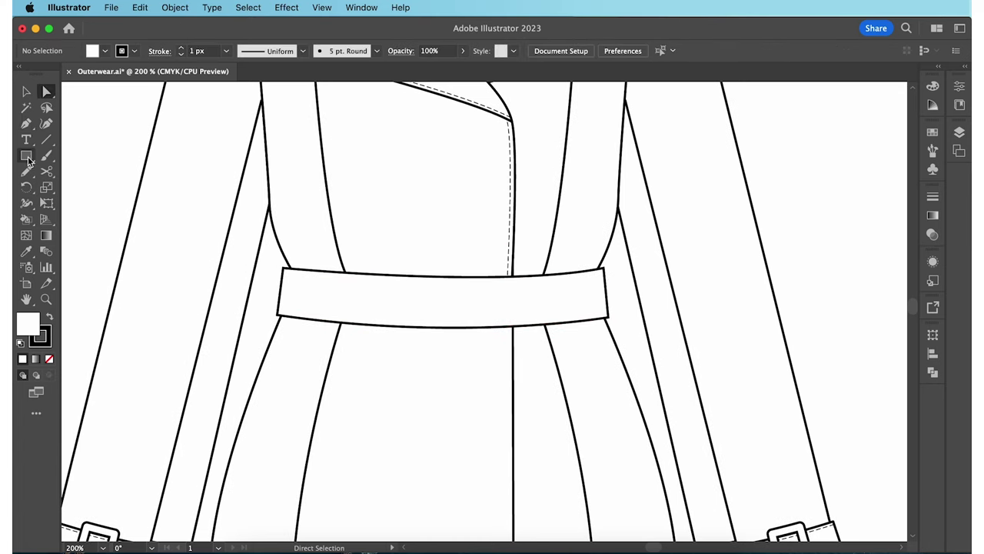
Draw an unfilled square buckle with a 4 px stroke on the belt, round its corners and expand it into an outlined frame
click(27, 156)
drag(422, 277, 473, 329)
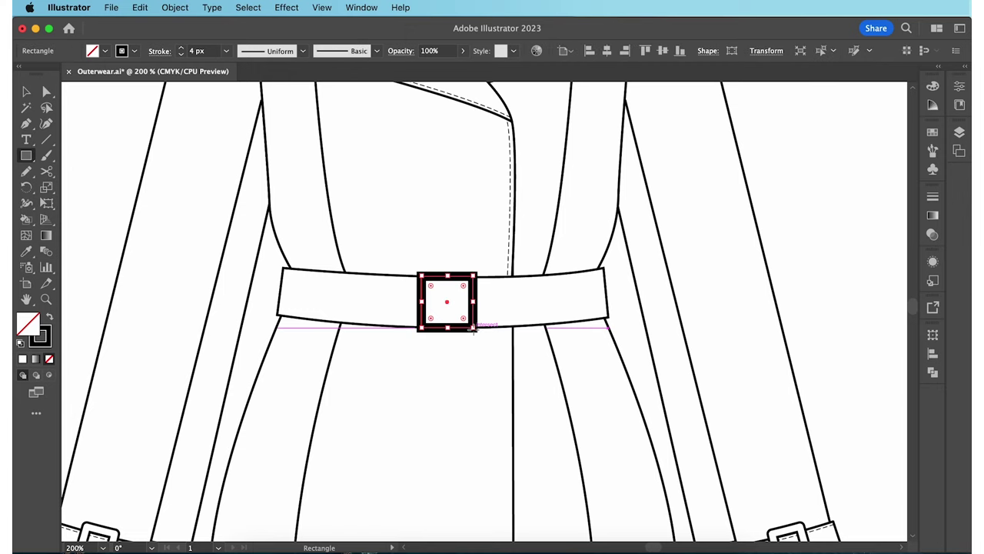
drag(431, 286, 428, 286)
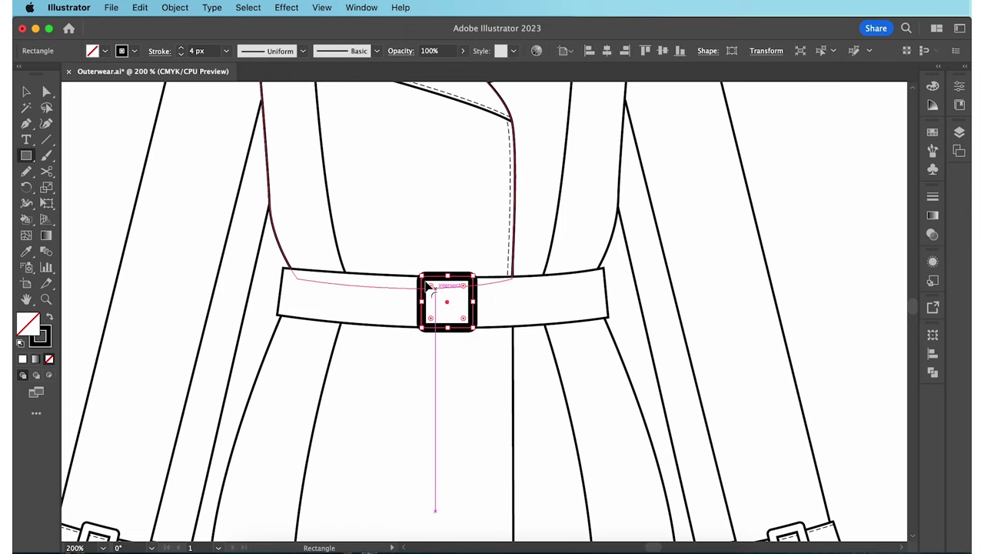
click(174, 7)
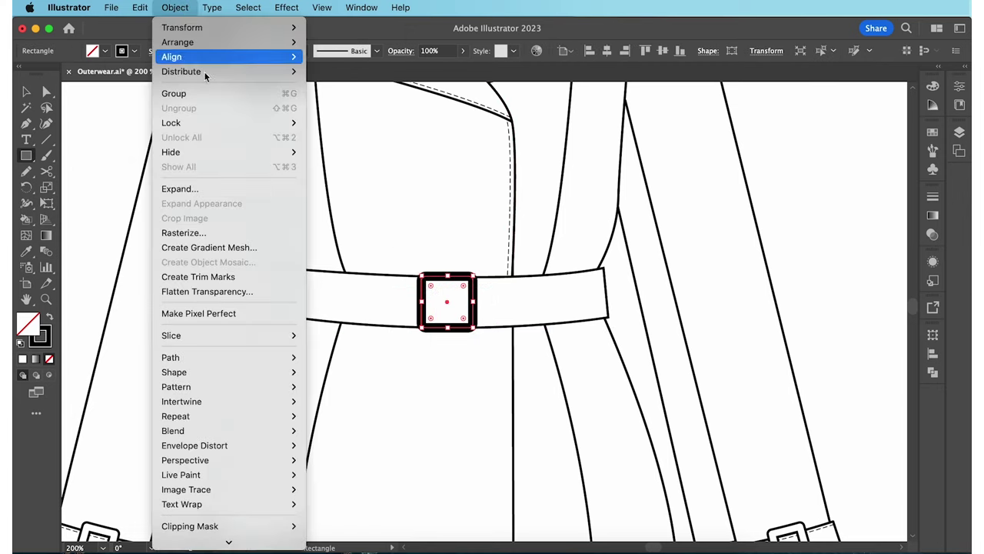
click(228, 189)
click(488, 353)
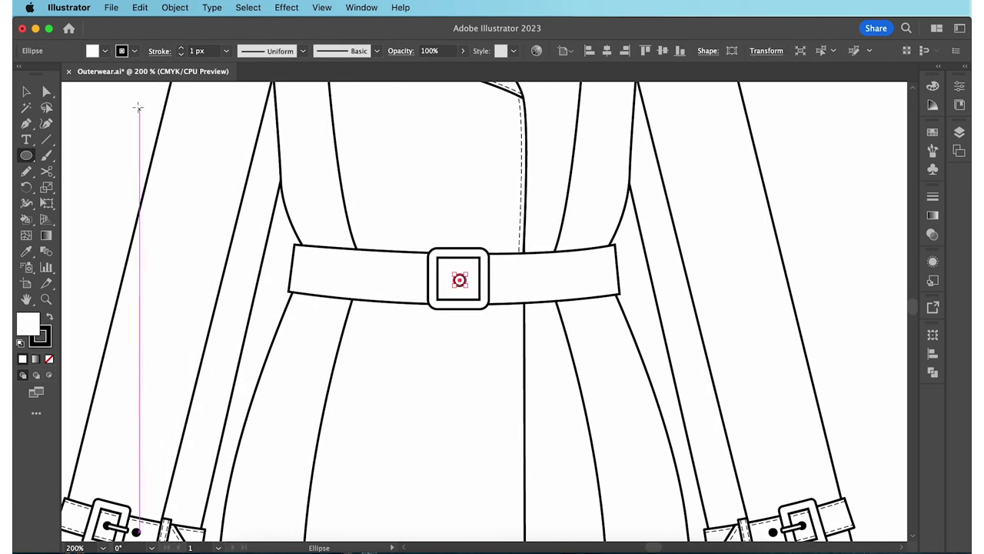
Fill the small circle inside the buckle with black and space copies of it leftward along the belt as eyelets
click(93, 50)
click(39, 73)
key(shift+Left)
key(shift+Left)
key(shift+Left)
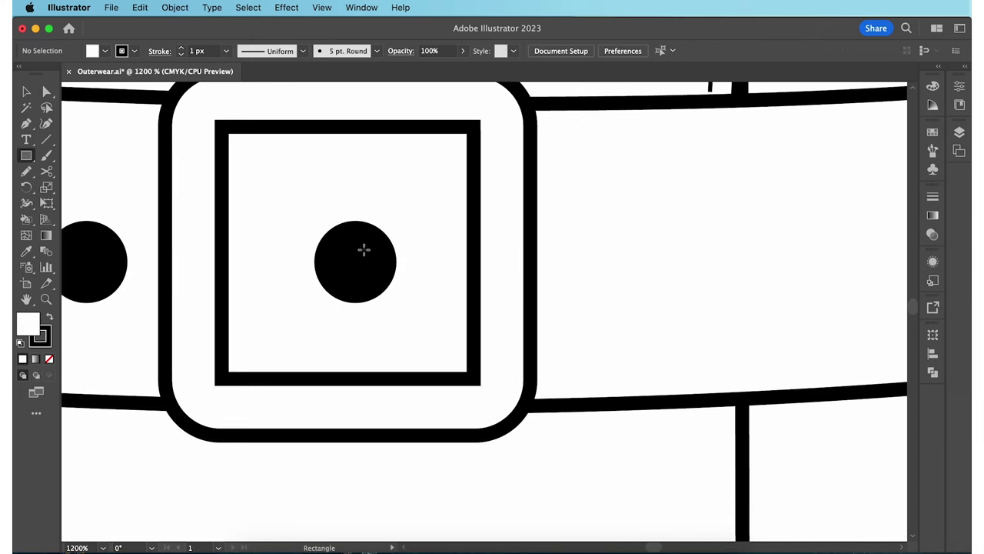
Draw a narrow horizontal prong from the central eyelet across the right side of the buckle frame
mouse_move(348, 249)
mouse_down()
mouse_move(554, 279)
mouse_move(549, 265)
mouse_move(514, 248)
mouse_up()
key(super+minus)
key(super+minus)
key(super+minus)
key(super+minus)
key(v)
click(667, 276)
Draw the curved, folded-over belt piece to the right of the buckle and arrange it behind the buckle frame
key(p)
click(440, 298)
click(547, 218)
drag(480, 208, 464, 216)
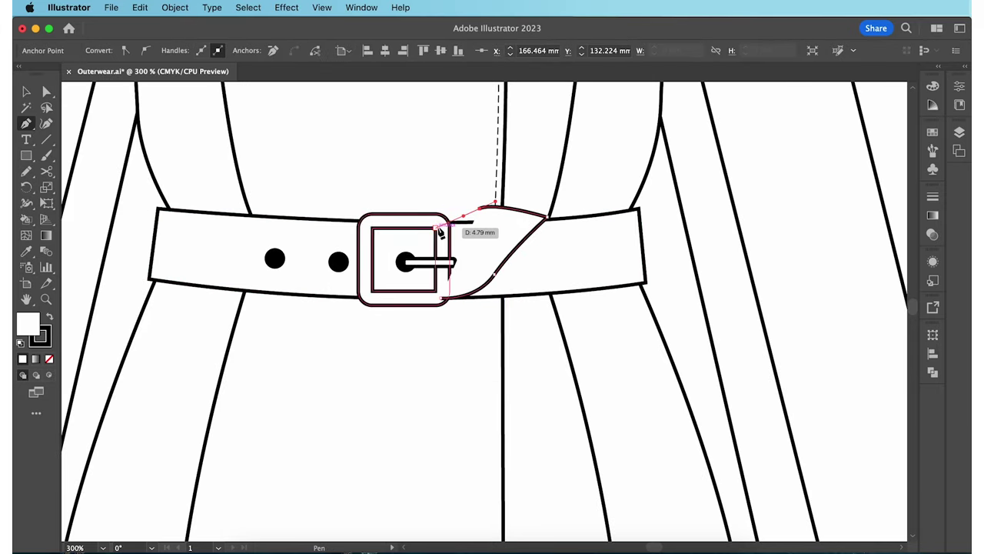
click(447, 297)
key(v)
right_click(429, 310)
mouse_move(461, 481)
click(582, 474)
Draw a long, slightly curved belt tail with an angled tip hanging below the folded piece beside the front opening
key(super+minus)
key(p)
click(529, 202)
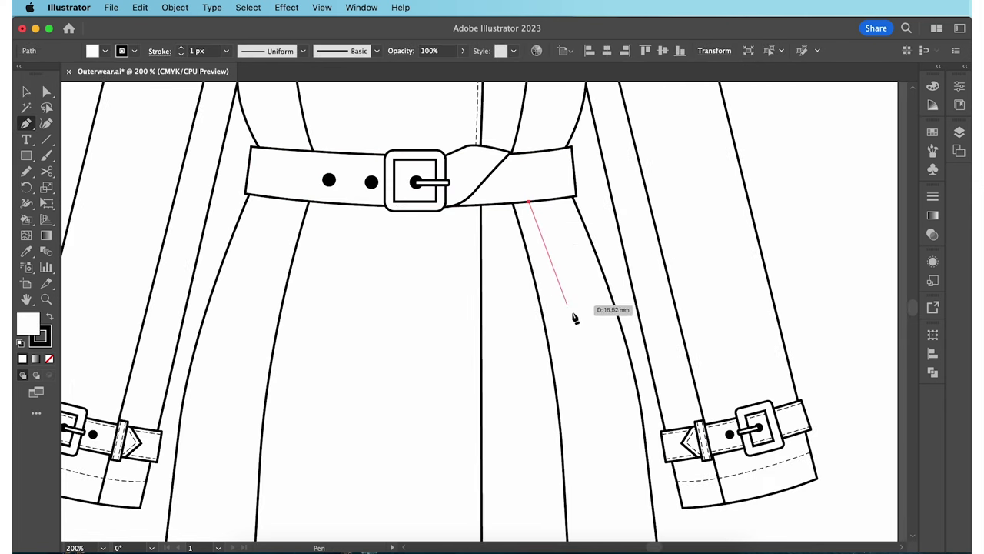
drag(577, 322, 593, 365)
click(590, 369)
click(577, 393)
click(542, 384)
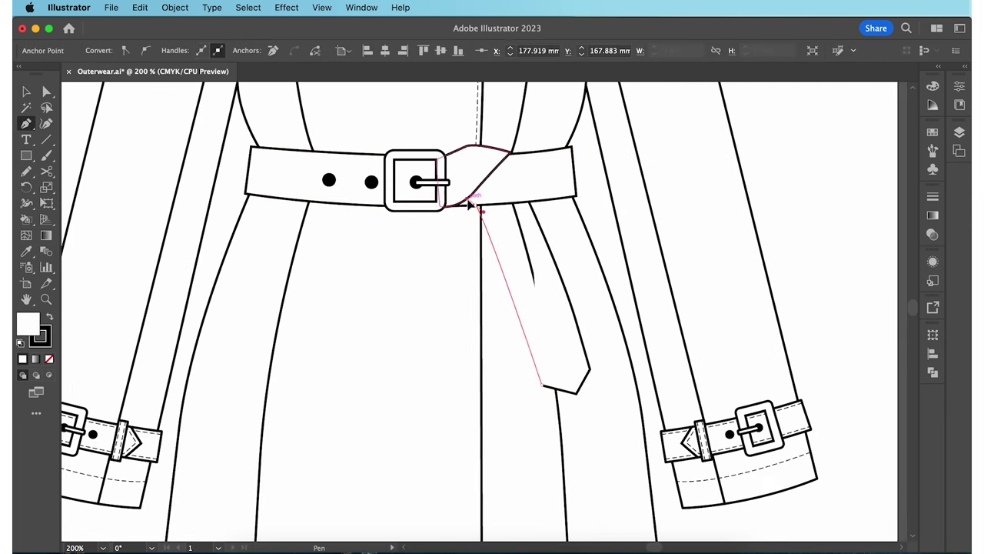
click(478, 206)
click(529, 202)
key(v)
click(604, 223)
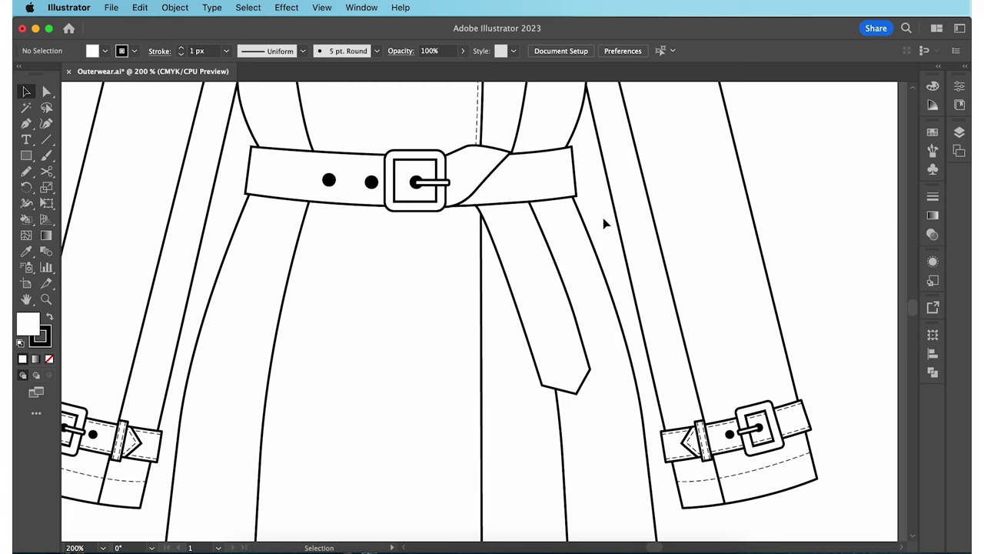
Group the belt band, eyelets, buckle, folded piece and hanging tail, and open the group in isolation mode
click(551, 251)
shift+click(489, 176)
shift+click(426, 190)
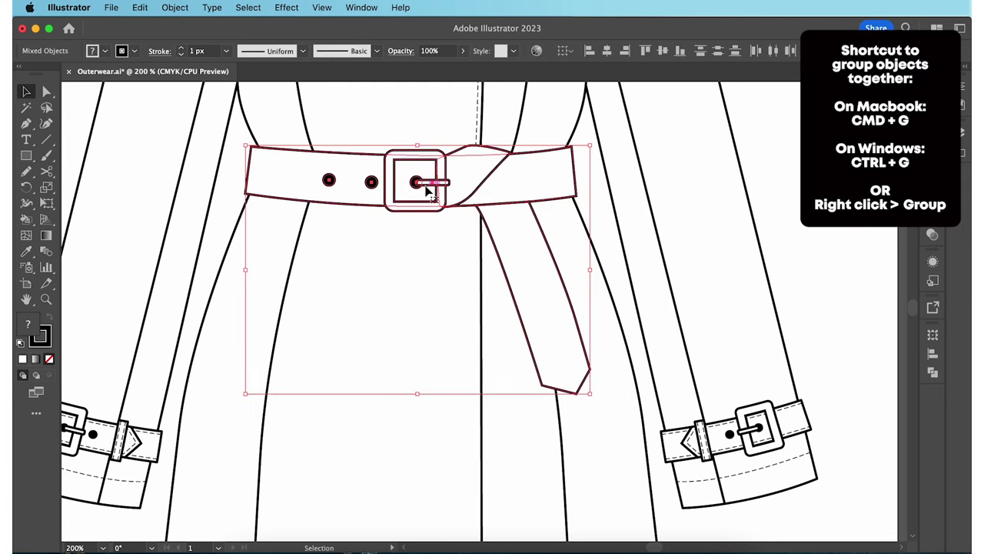
key(super+g)
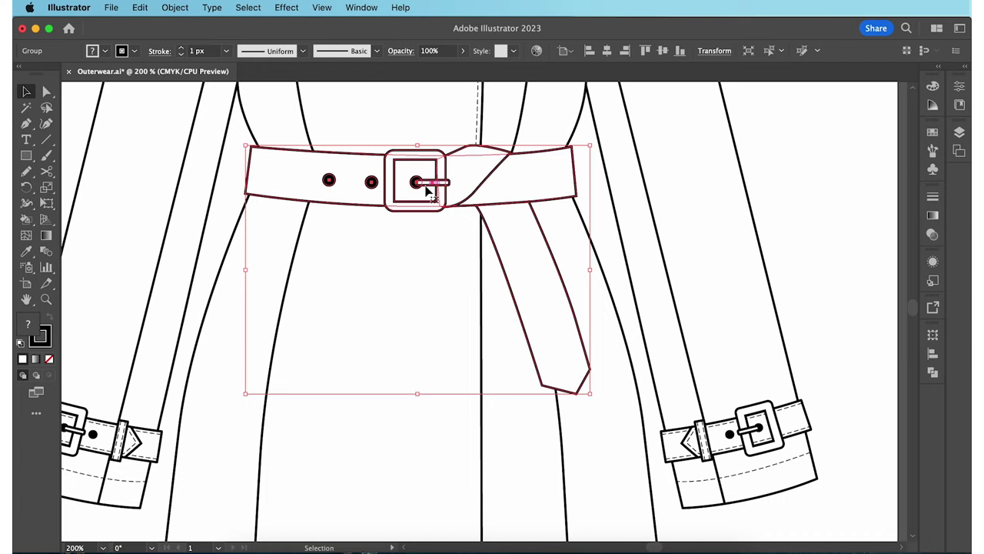
double_click(428, 191)
click(442, 196)
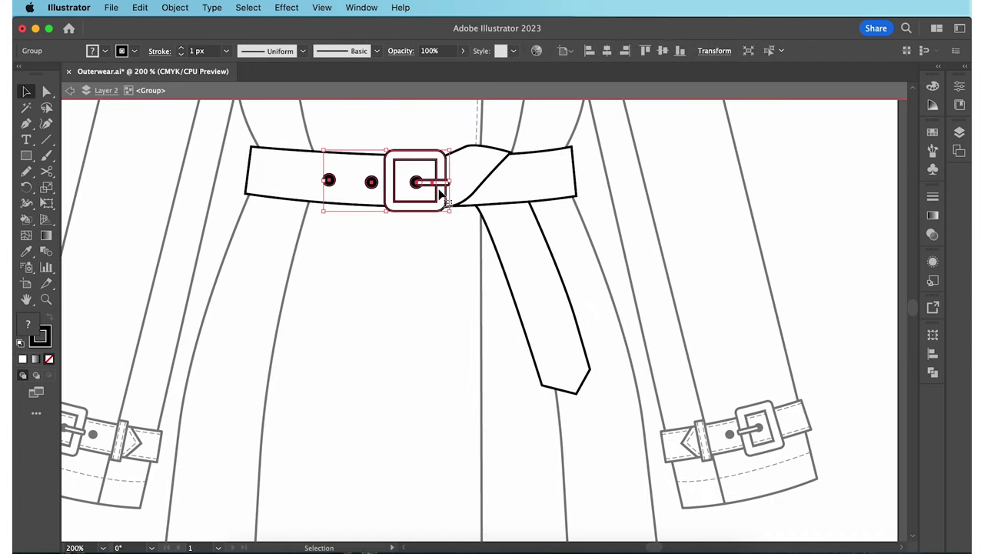
click(432, 247)
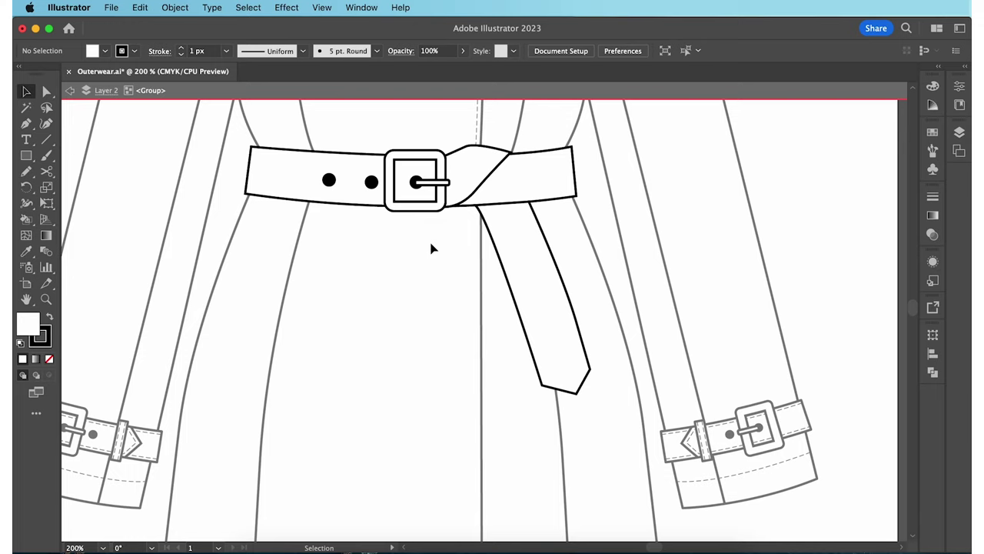
Duplicate the hanging belt tail in place and give the copy the cuff's 0.3 px dashed topstitch style without fill
click(523, 275)
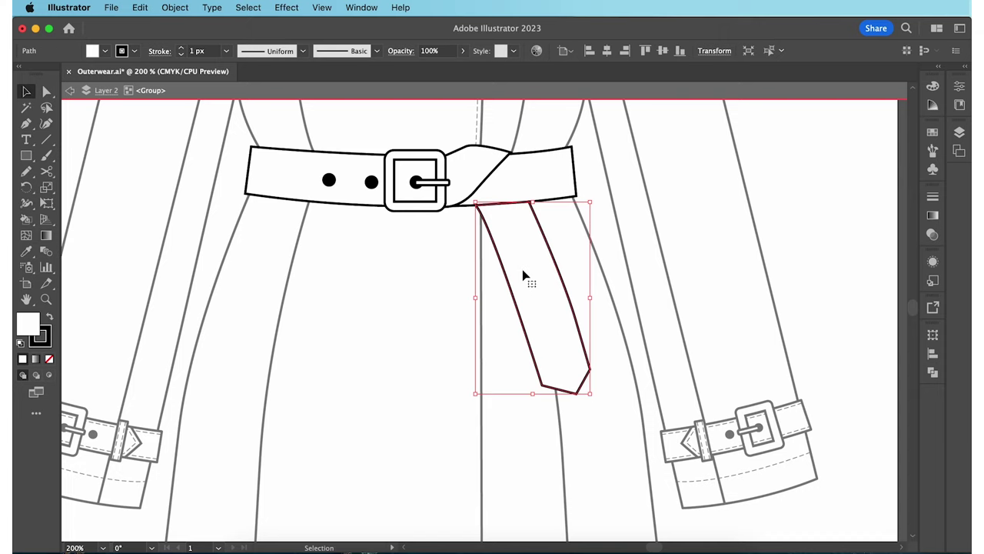
key(a)
key(v)
key(i)
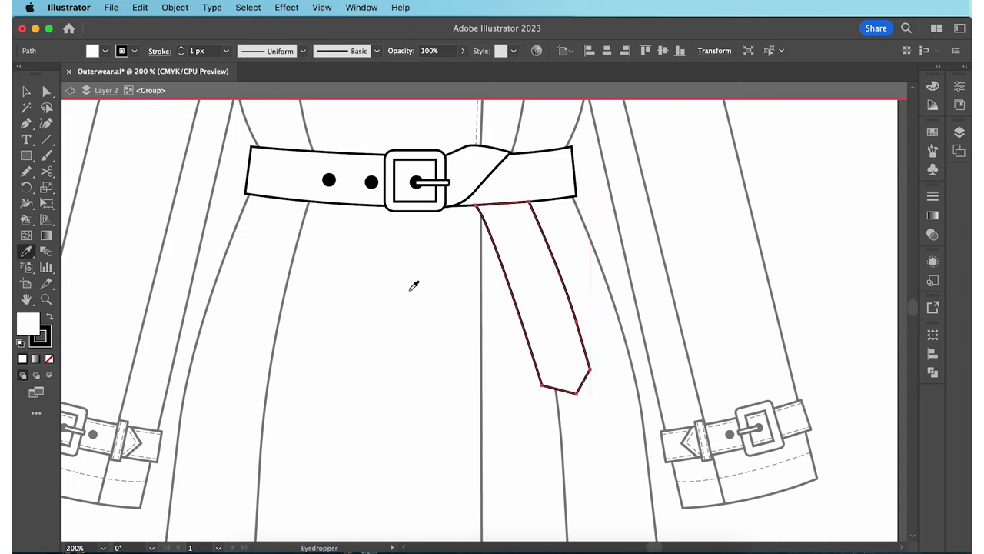
click(139, 479)
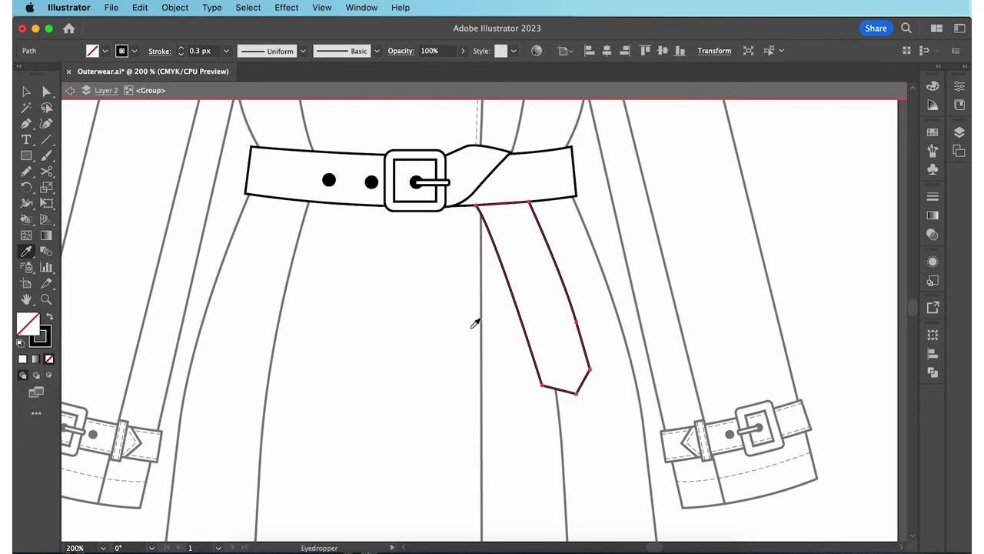
Pull the dashed copy's anchor points inward so the topstitching runs evenly inside the hanging tail's edges
key(super+equal)
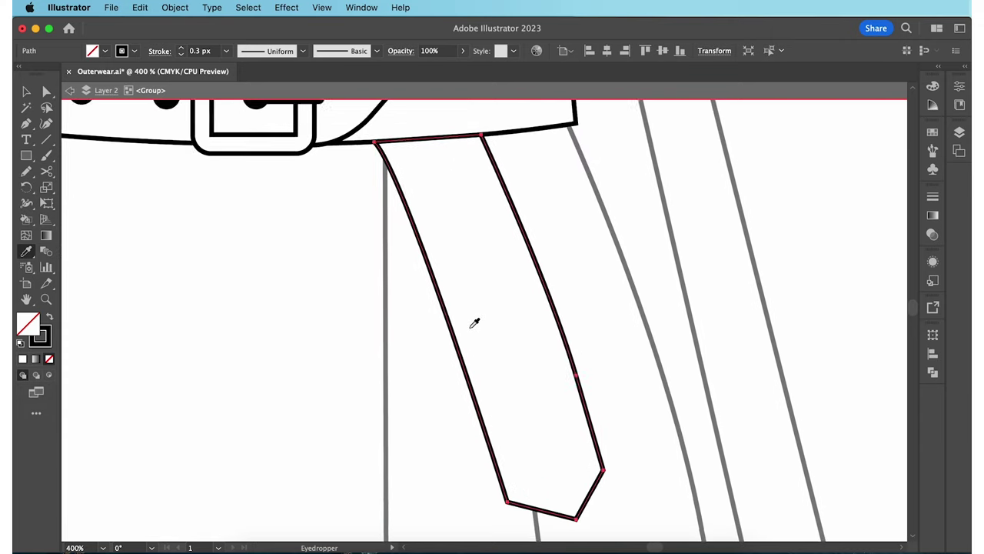
scroll(475, 323, up, 2)
key(a)
click(398, 166)
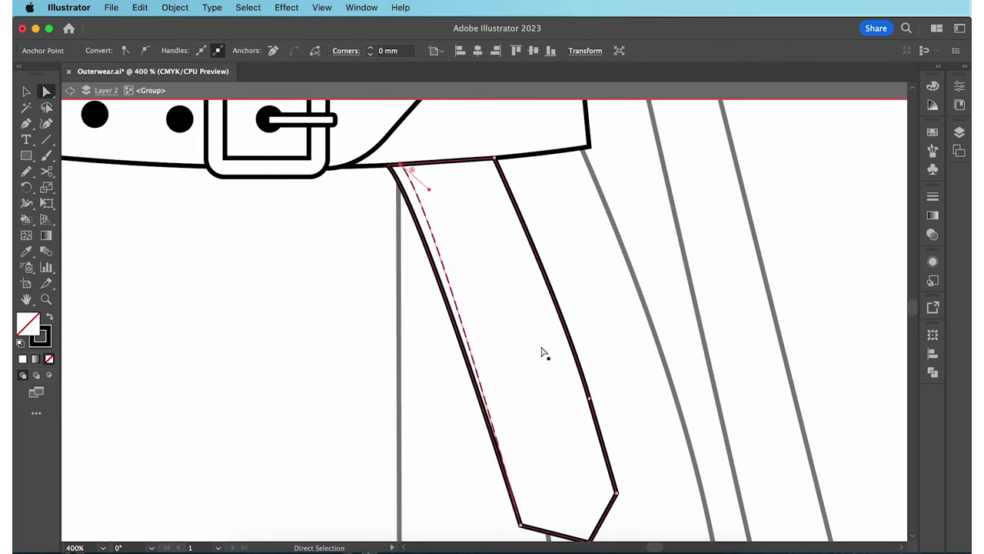
scroll(542, 350, down, 2)
drag(502, 456, 513, 447)
drag(571, 474, 567, 460)
drag(599, 425, 586, 421)
drag(571, 330, 561, 330)
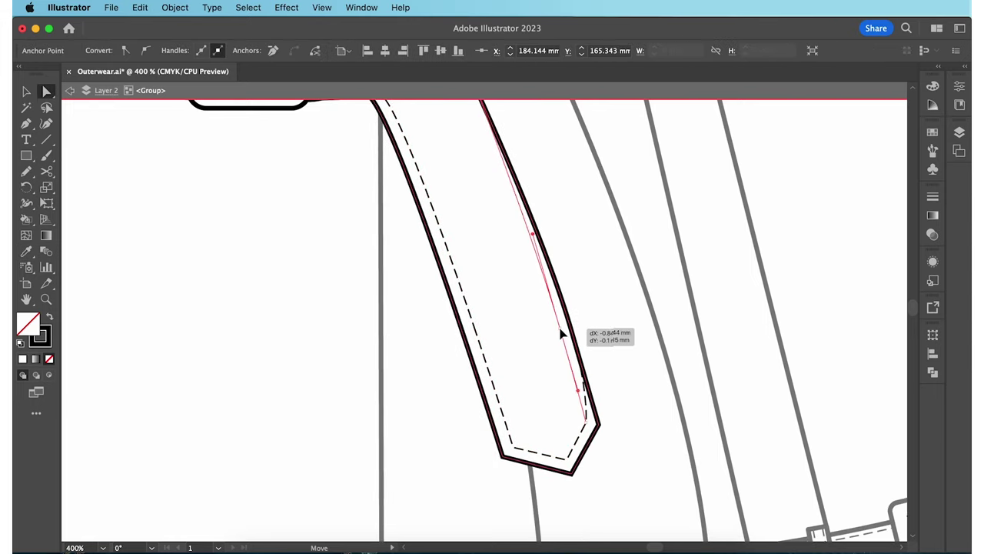
scroll(560, 329, up, 2)
drag(523, 196, 509, 198)
click(471, 200)
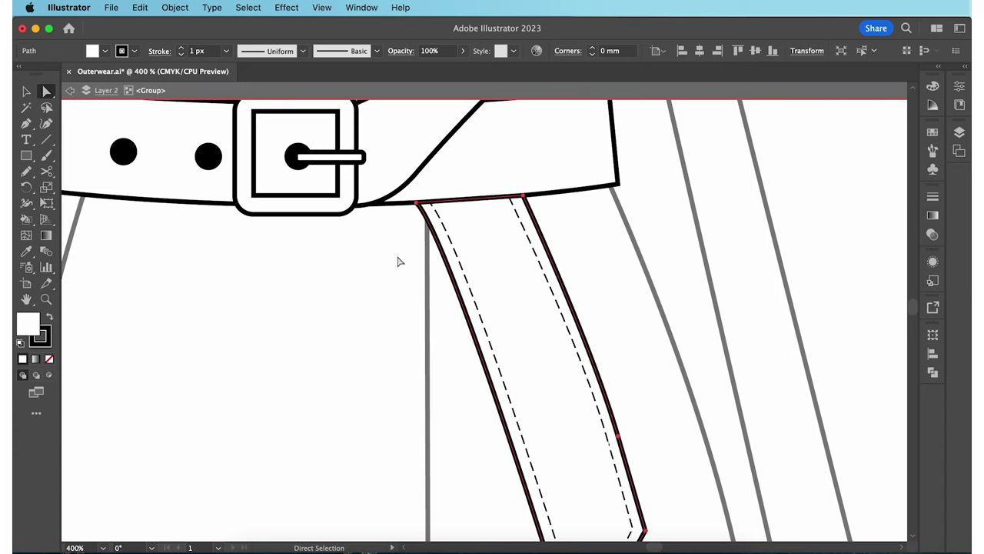
Duplicate the tail's topstitch line in place and move its anchor points inward to form a second, inner stitch row
scroll(398, 262, down, 2)
key(v)
click(542, 268)
key(super+c)
key(super+f)
key(a)
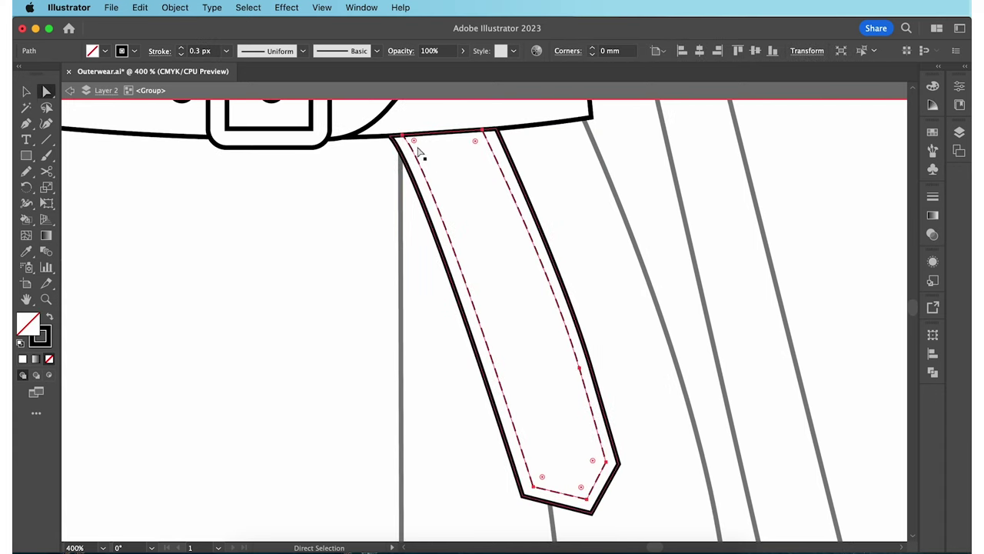
drag(403, 135, 415, 135)
drag(533, 486, 594, 461)
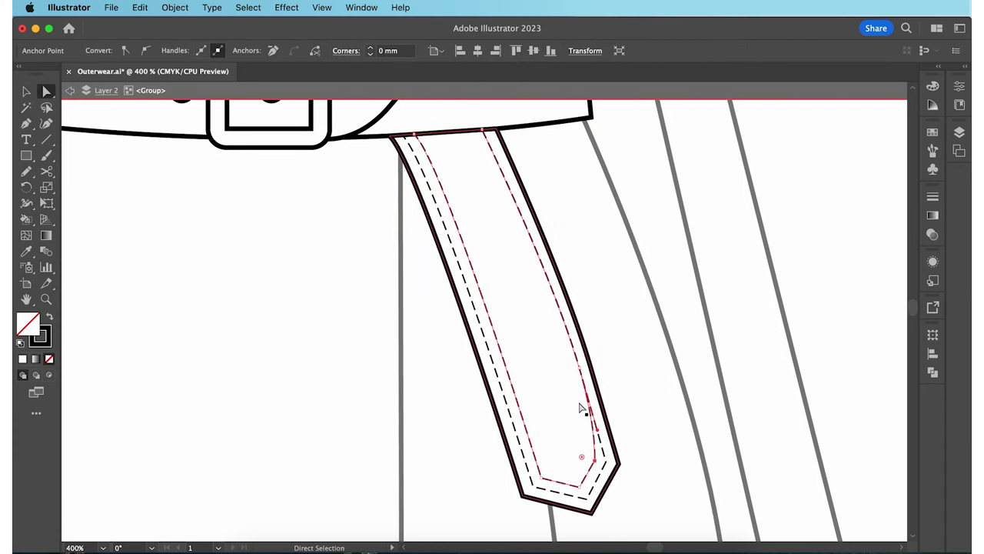
drag(580, 366, 568, 367)
drag(483, 130, 470, 137)
click(643, 201)
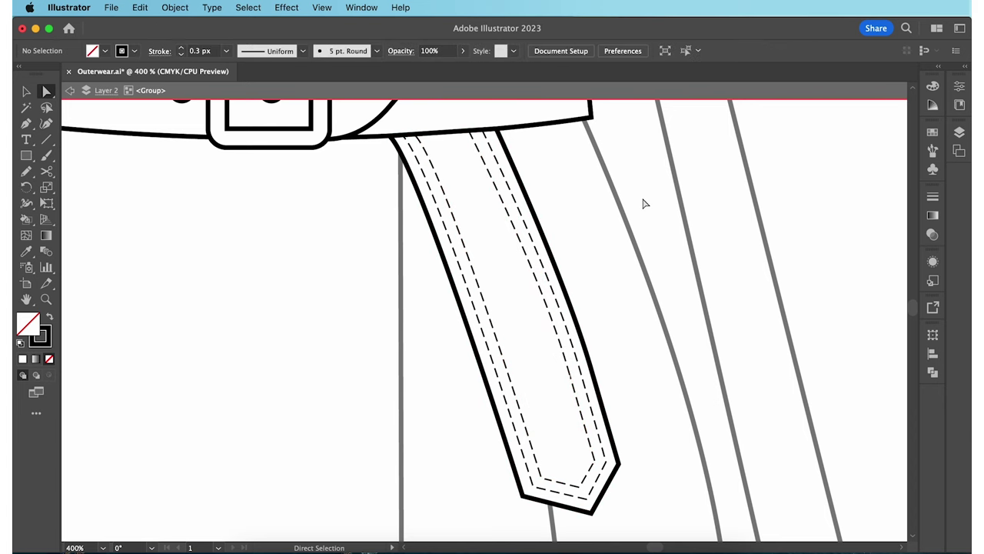
Duplicate the waist belt band in place and apply the tail's dashed topstitch style to the copy
scroll(644, 203, up, 3)
scroll(644, 202, left, 2)
scroll(645, 203, up, 2)
scroll(644, 203, left, 2)
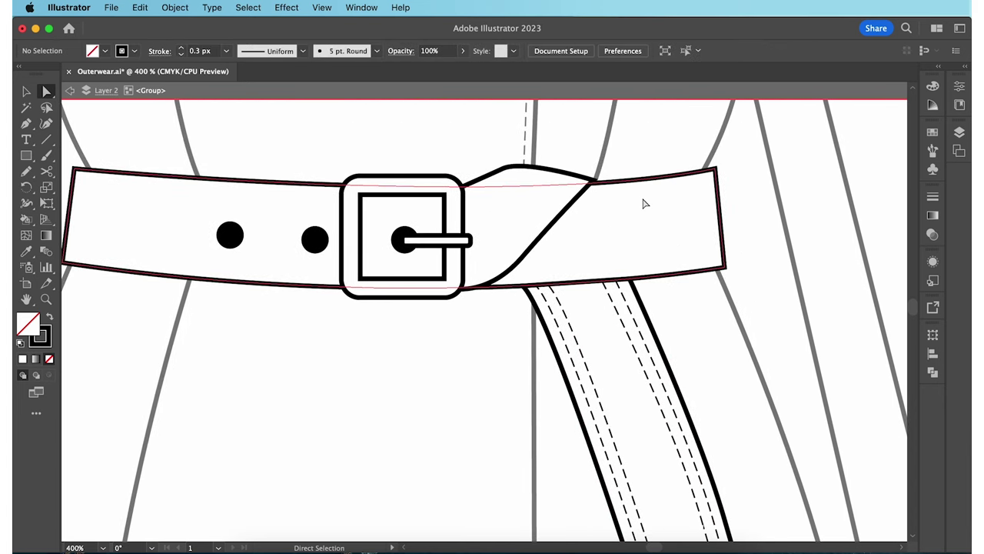
click(644, 203)
key(super+c)
key(super+f)
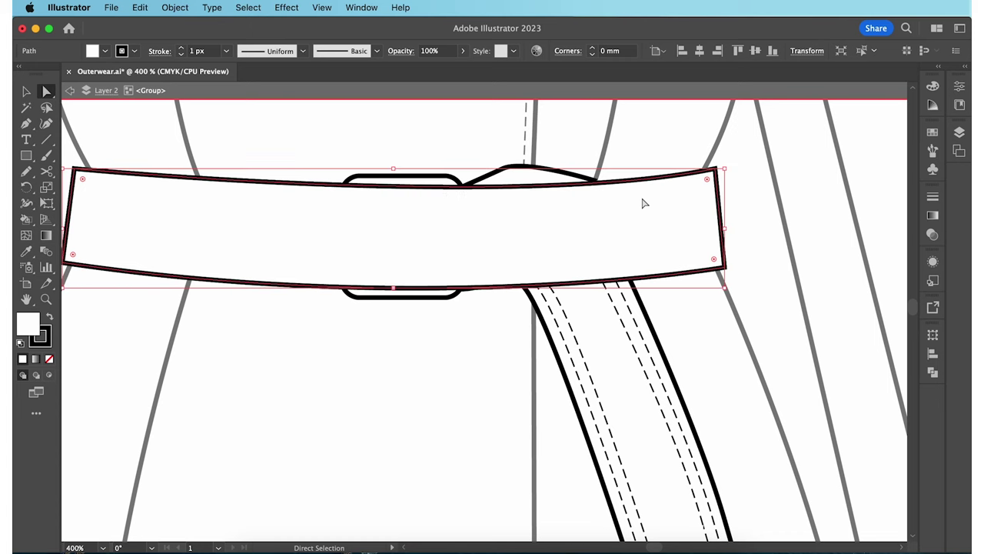
key(i)
click(618, 309)
Move the dashed band copy's four corner points inward so its stitching sits inside the belt's upper and lower edges
key(a)
drag(715, 169, 716, 181)
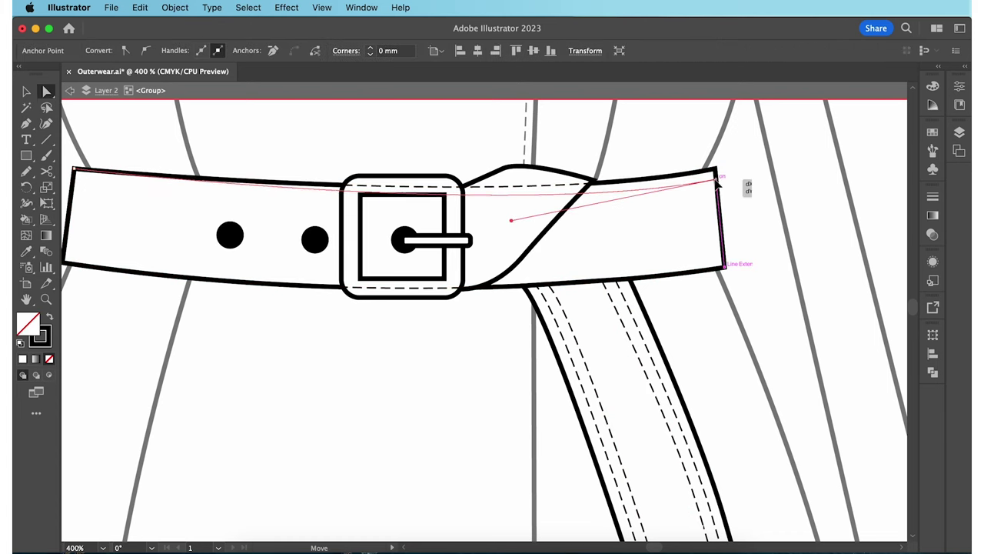
drag(725, 268, 723, 256)
scroll(520, 243, left, 1)
click(106, 169)
drag(106, 169, 106, 182)
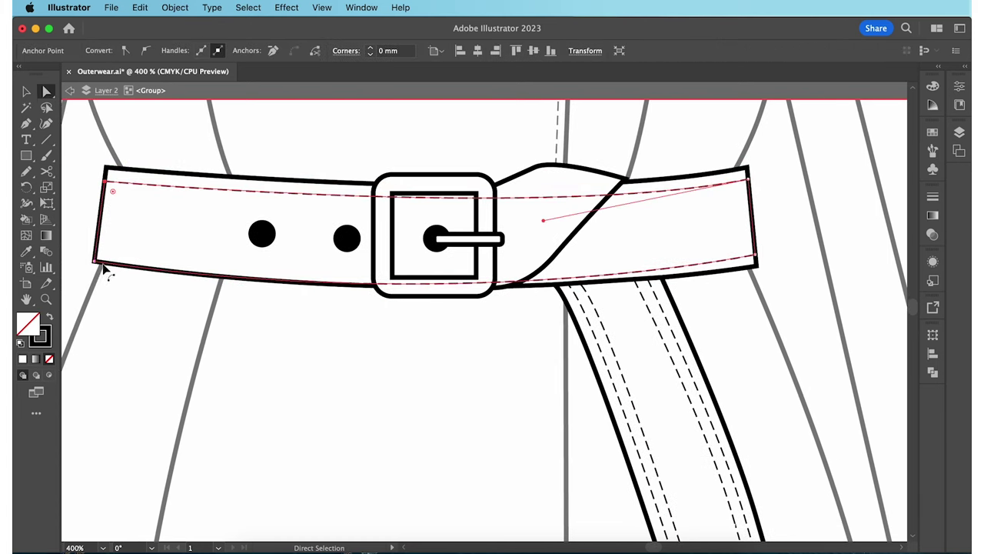
drag(96, 263, 98, 239)
click(109, 284)
Duplicate the belt band's stitch line in place and shift its corner points inward for a second stitch row
key(v)
click(151, 257)
key(super+c)
key(super+f)
key(a)
drag(105, 181, 104, 189)
drag(748, 179, 749, 189)
drag(755, 254, 729, 269)
click(801, 260)
Rearrange the stacking order so the belt band's stitching lies behind the buckle frame and the folded piece
key(v)
right_click(729, 269)
mouse_move(792, 481)
click(692, 520)
click(794, 359)
Draw dashed topstitch lines along the upper and lower curved edges of the folded belt piece beside the buckle
key(p)
click(546, 165)
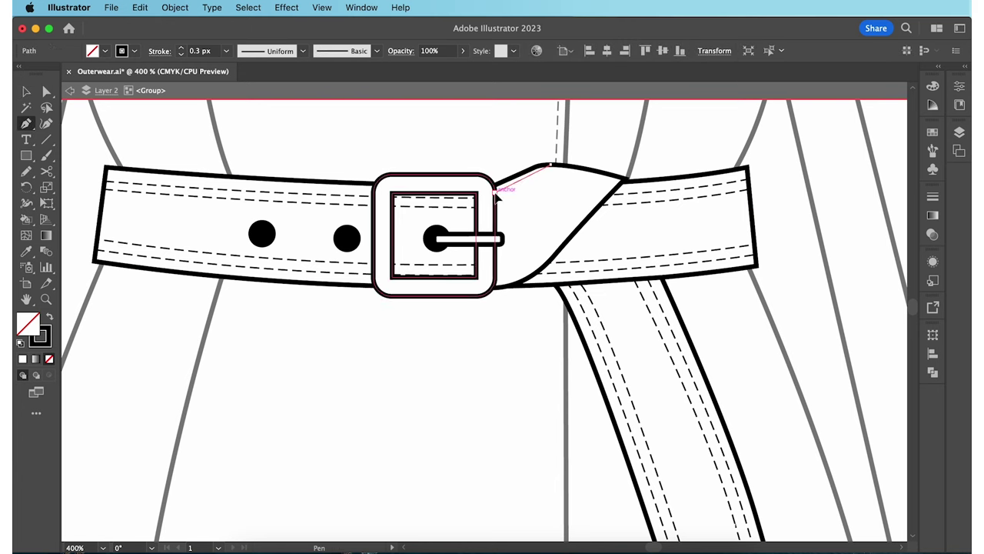
key(Escape)
drag(496, 193, 466, 216)
click(556, 166)
click(495, 265)
drag(532, 246, 582, 194)
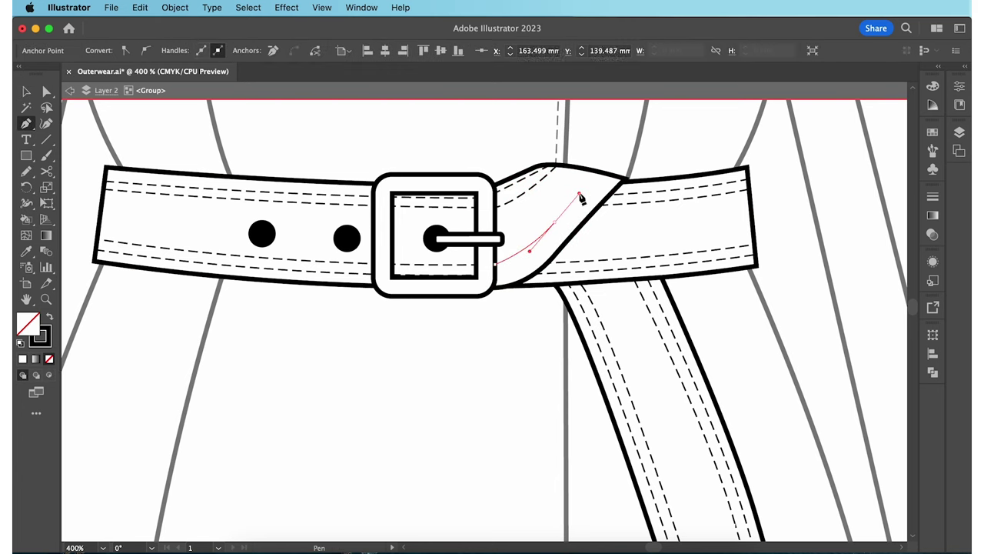
Finish the inner dashed stitch line along the belt fold's diagonal edge and draw a second curved one parallel to it
click(598, 176)
key(Escape)
click(496, 282)
drag(546, 246, 591, 201)
click(610, 175)
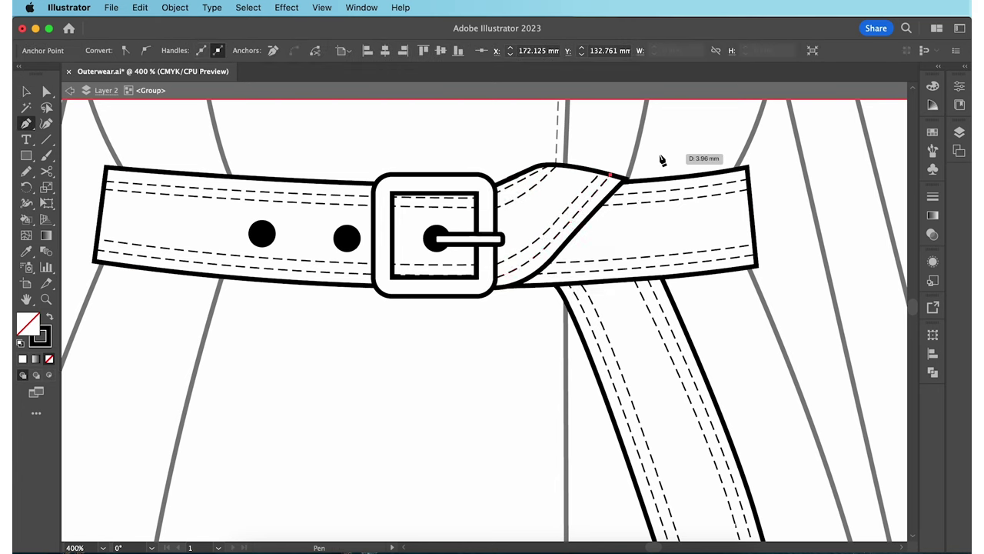
Draw a tall narrow belt loop rectangle below the belt with the default white fill and black 1 px stroke
key(m)
key(d)
drag(292, 345, 335, 496)
key(super+shift+a)
Draw two vertical lines inside the loop rectangle's long edges and give them the belt's 0.3 px dashed stitching style
key(p)
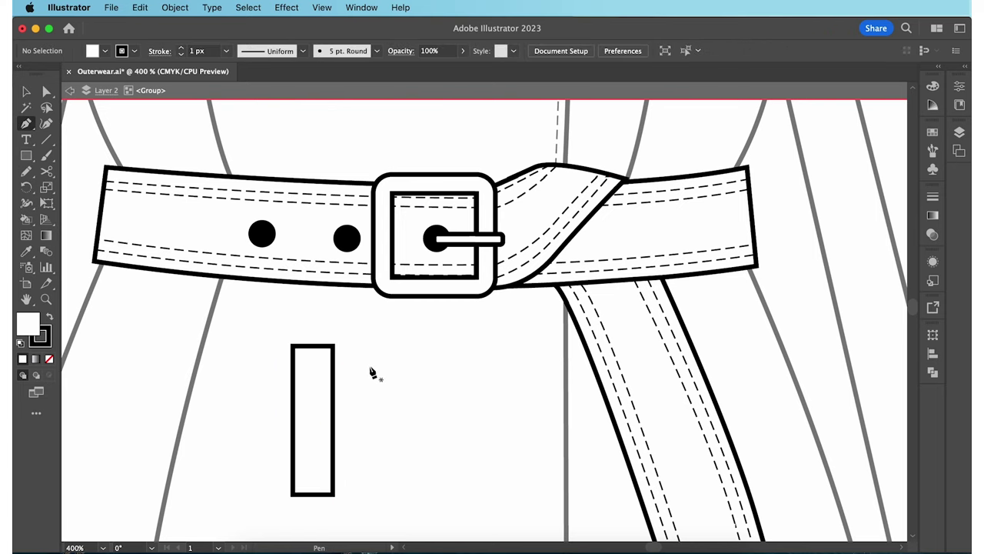
click(300, 346)
click(300, 493)
click(324, 494)
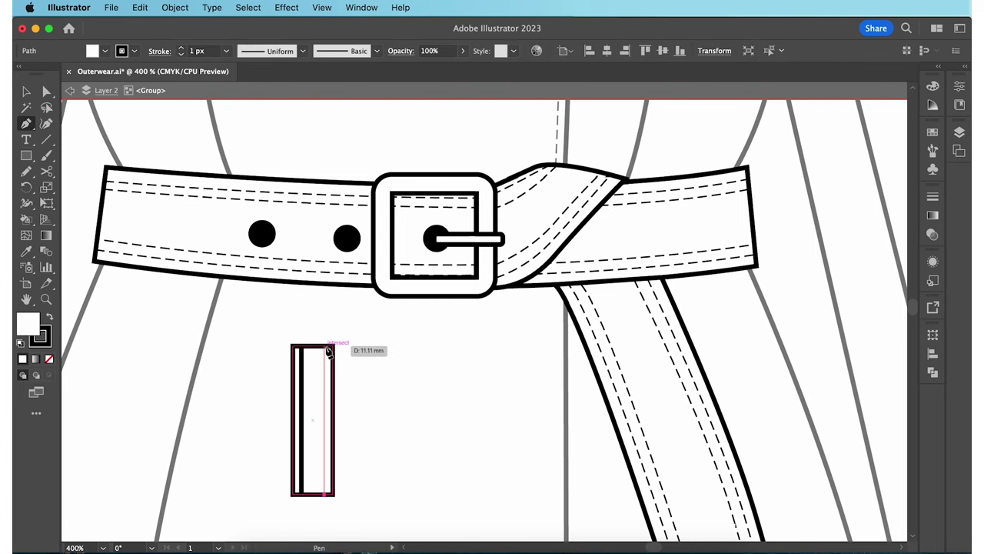
click(325, 347)
key(v)
shift+click(301, 362)
key(i)
click(352, 272)
key(a)
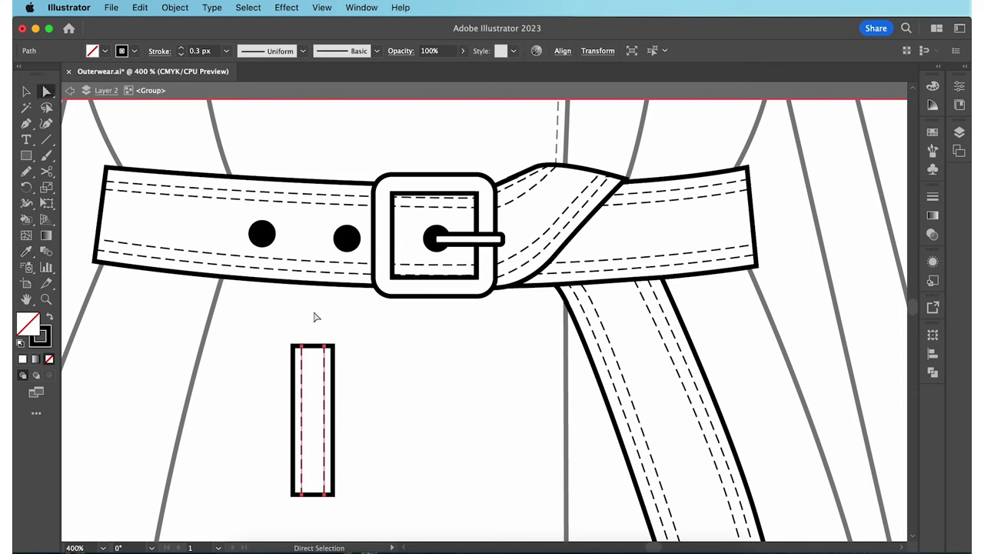
Place the stitched belt loop across the belt's left end and rotate it to match the belt's slant
key(v)
drag(323, 407, 235, 169)
drag(214, 213, 171, 202)
drag(198, 158, 206, 162)
Paste a copy of the belt loop in place, reflect it left to right, and move it to the belt's right end
key(super+c)
key(super+shift+v)
right_click(184, 179)
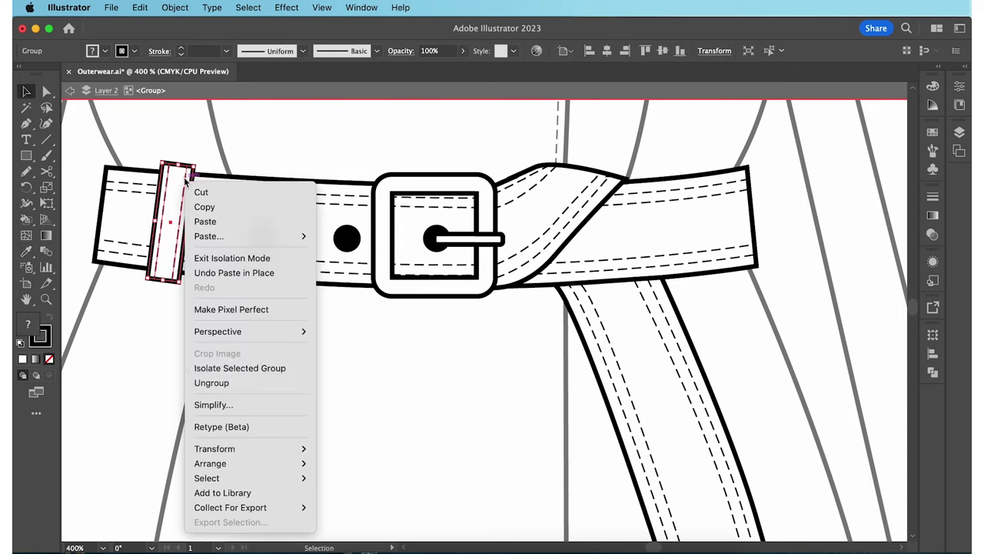
mouse_move(215, 448)
click(356, 467)
key(Return)
drag(185, 266, 691, 271)
click(802, 300)
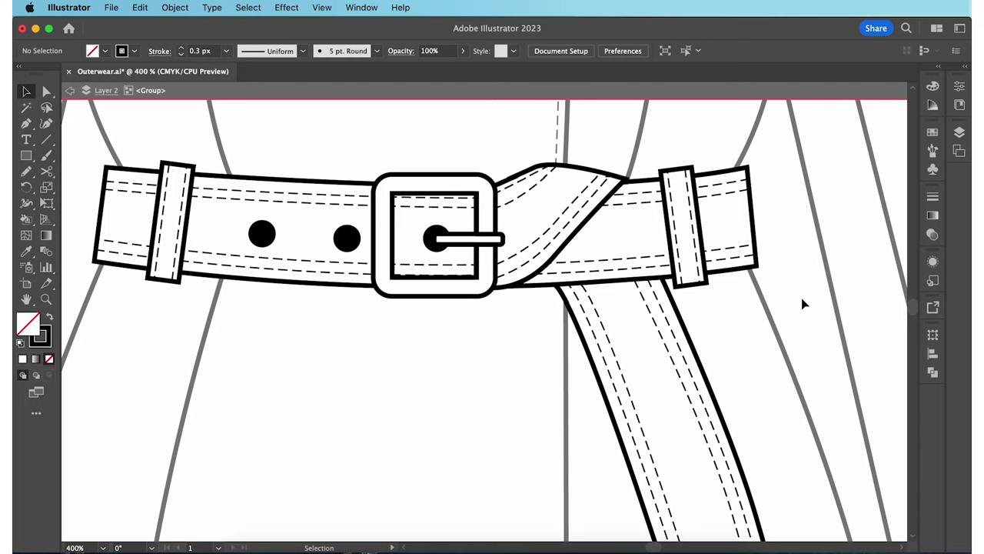
Leave the belt group's isolation mode and fit the whole coat in view
double_click(802, 304)
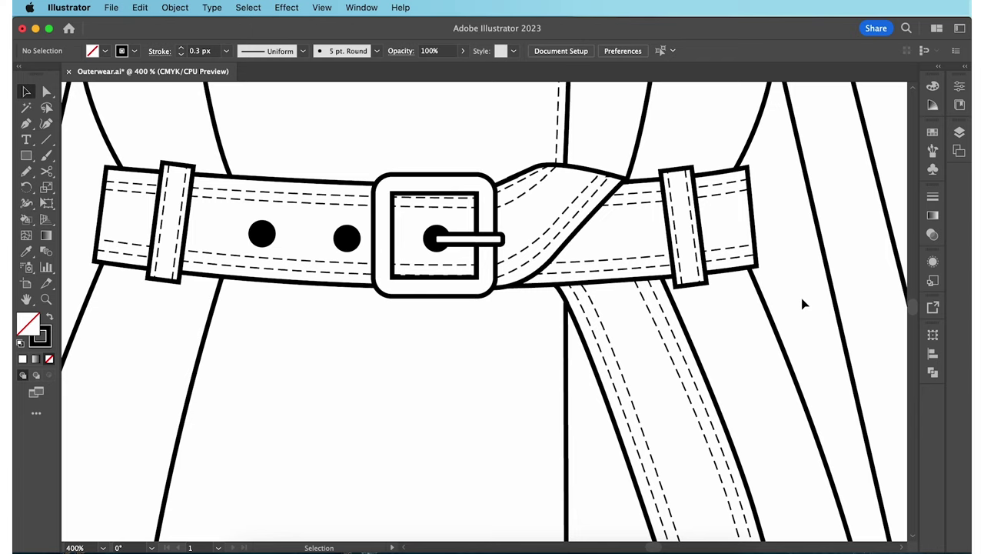
key(a)
key(super+0)
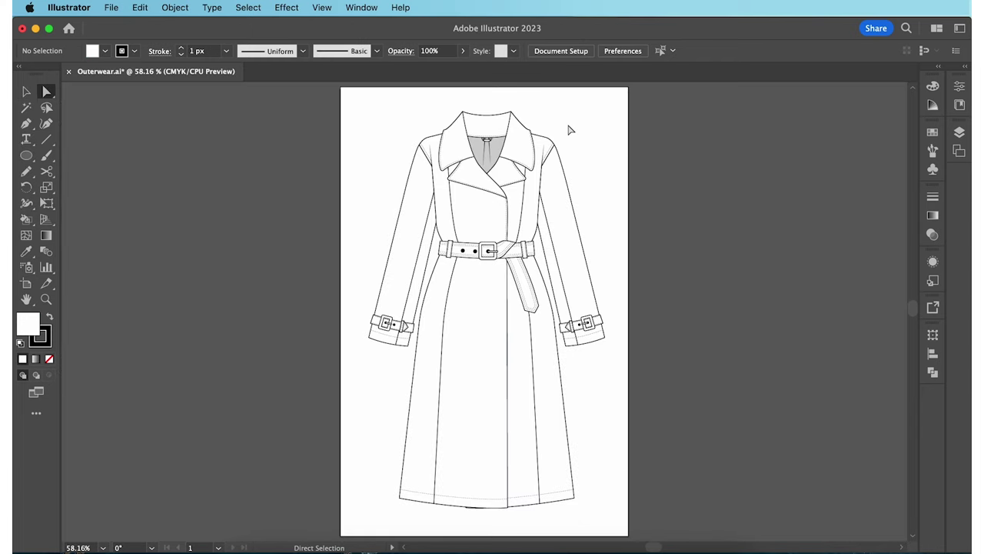
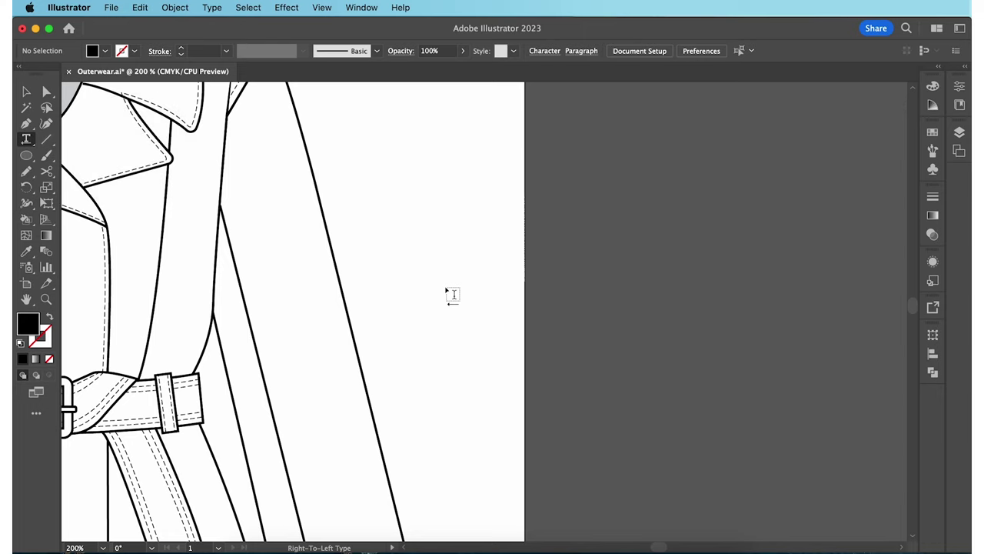
Place the letter V in 18 pt Arial Black on the blank area beside the coat's right sleeve
click(446, 287)
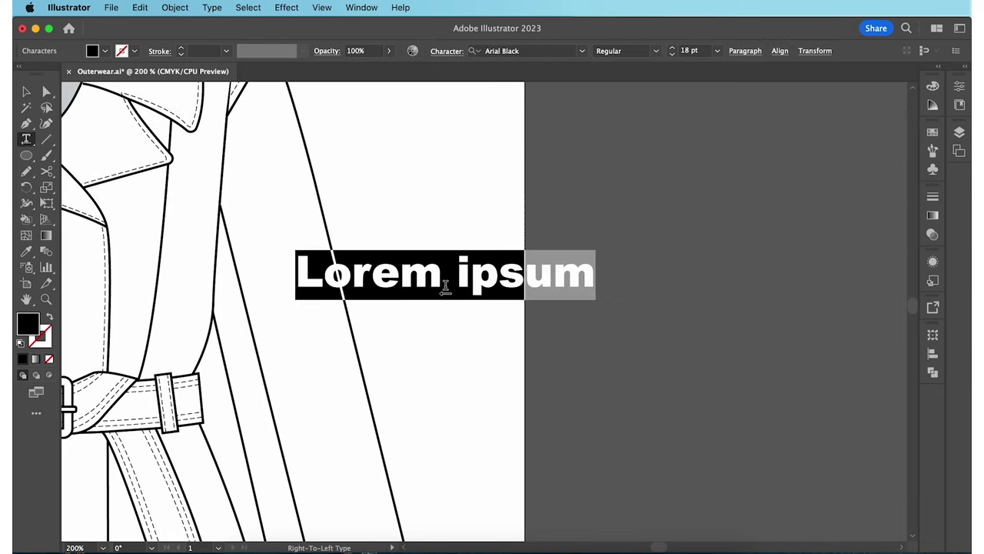
text(V)
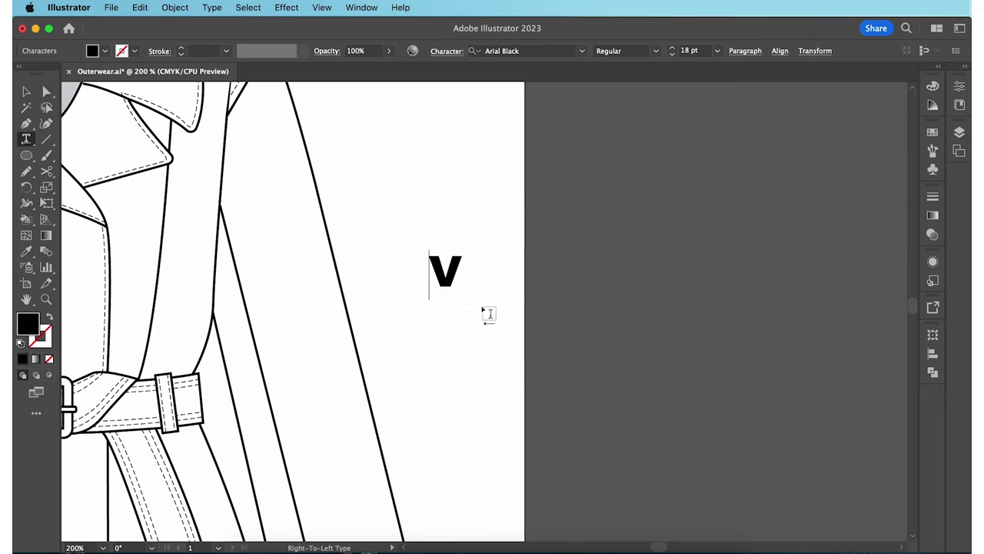
click(27, 92)
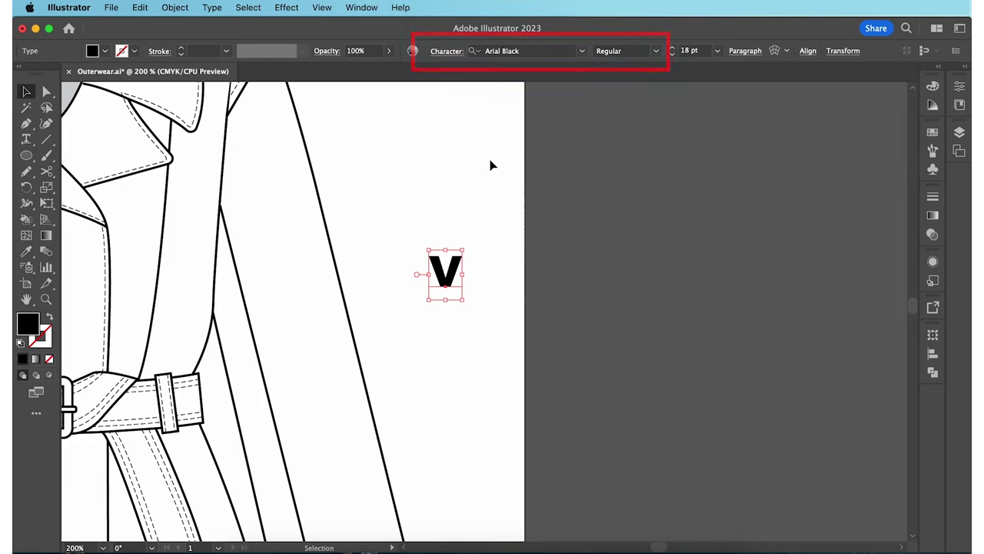
Stretch the letter V vertically to about 23 pt and convert it to outlines
drag(448, 250, 446, 236)
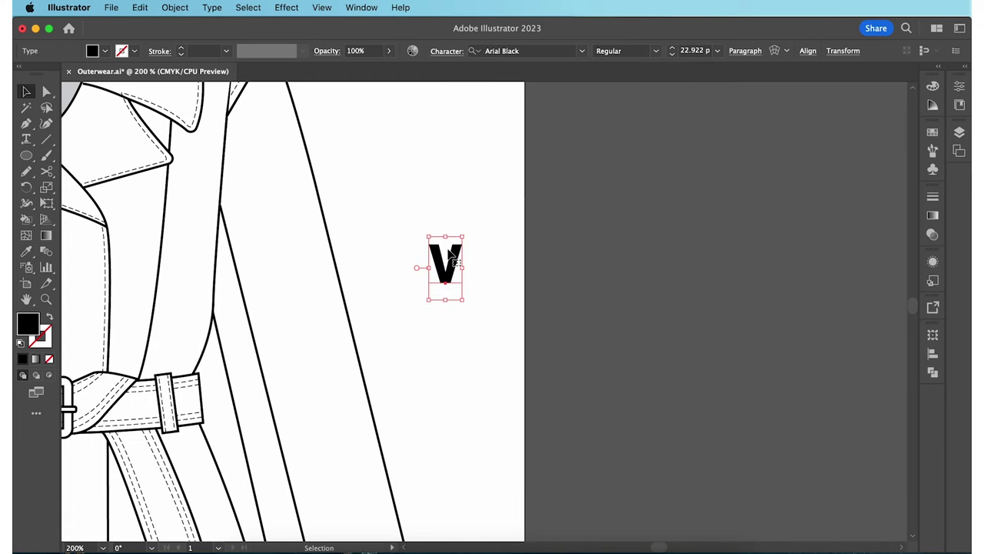
right_click(450, 254)
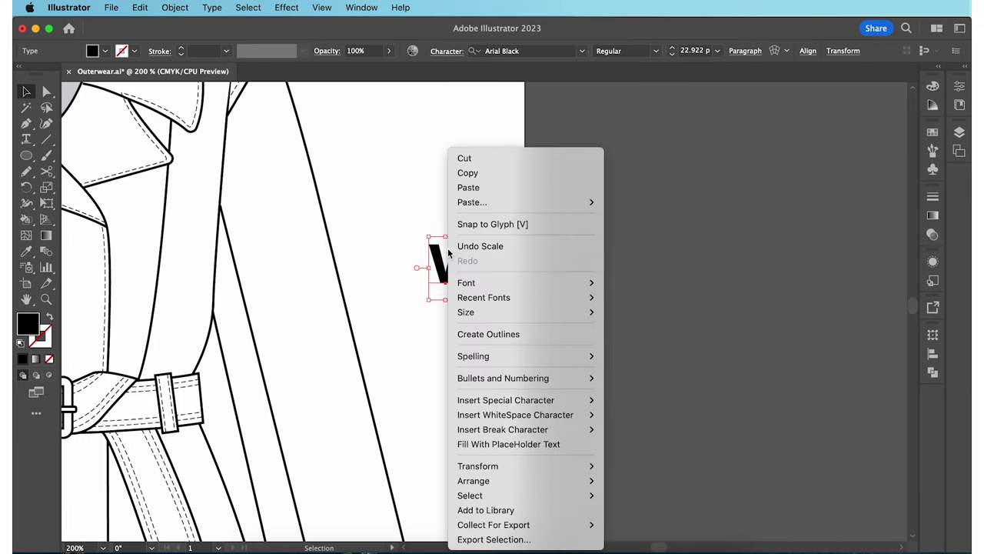
click(485, 333)
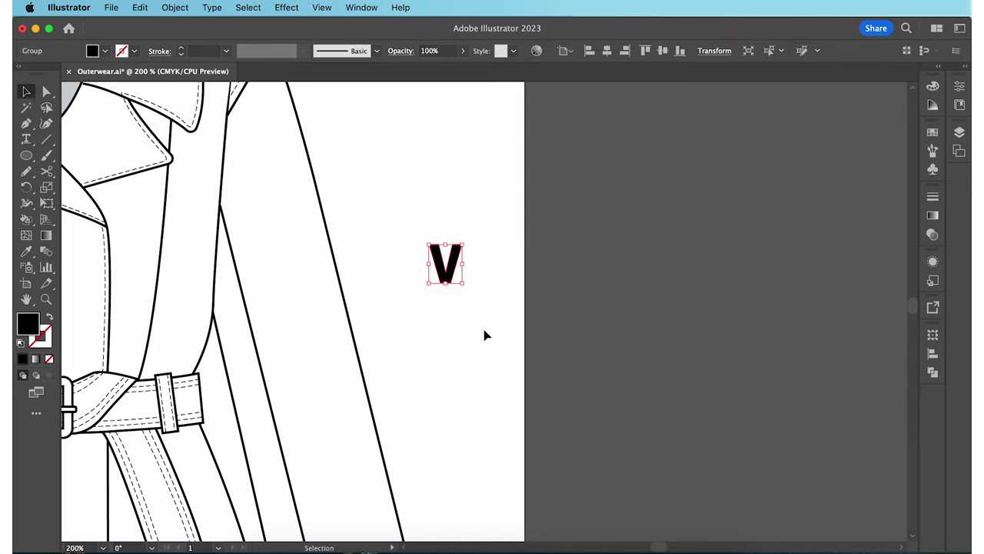
Draw a rectangle centred over the V, slightly taller than the letter and narrow enough to cut through its two arms
key(a)
key(super+equal)
key(super+equal)
key(v)
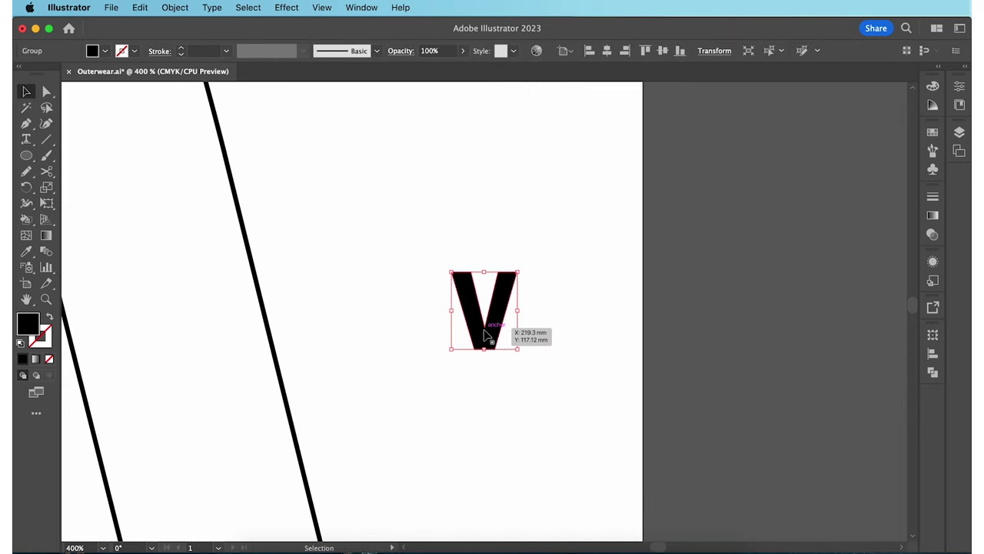
click(26, 155)
click(62, 157)
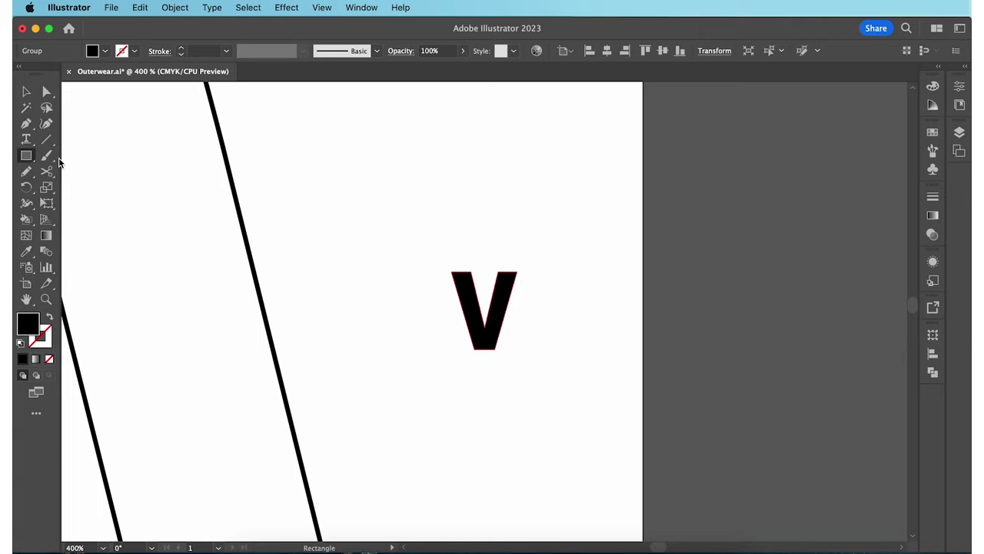
drag(461, 264, 508, 361)
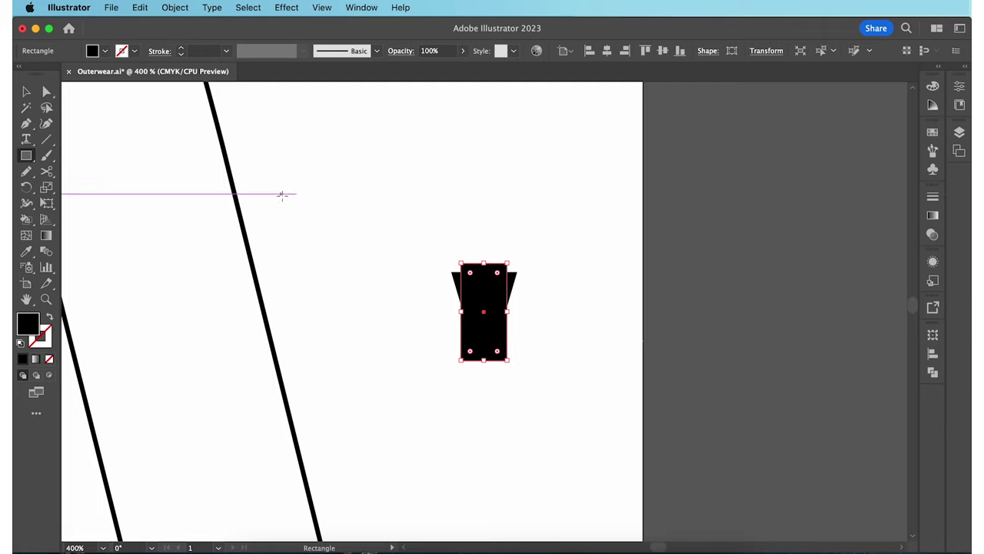
Set the rectangle's fill to None so it has neither fill nor stroke
click(105, 51)
click(24, 75)
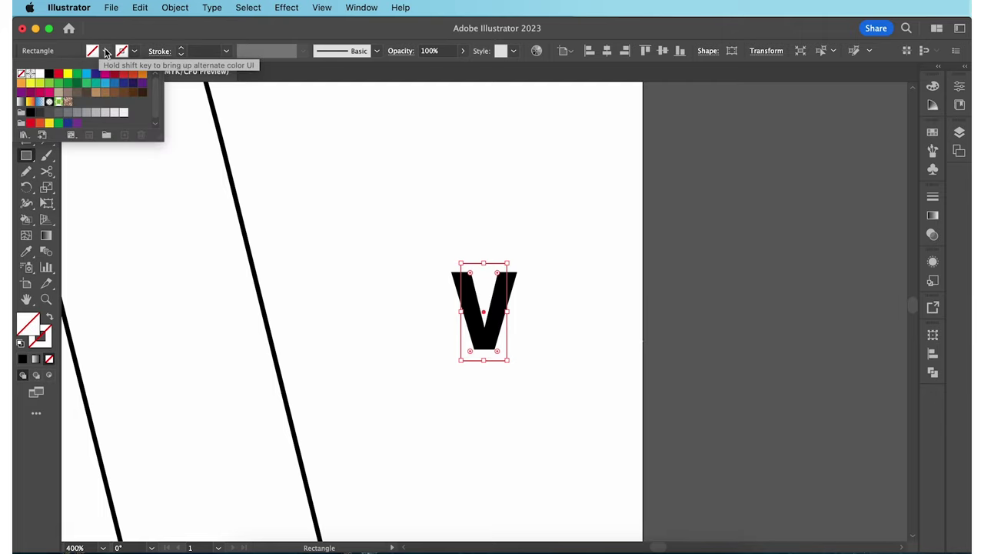
click(92, 50)
Send the unfilled rectangle to the back, behind the letter V
click(26, 93)
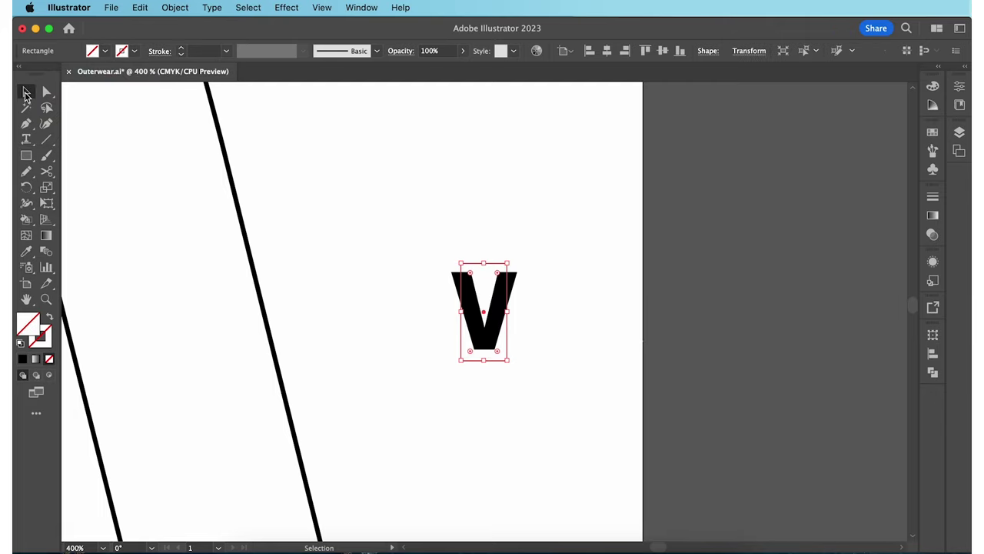
right_click(465, 343)
mouse_move(561, 480)
click(619, 517)
key(super+d)
key(super+d)
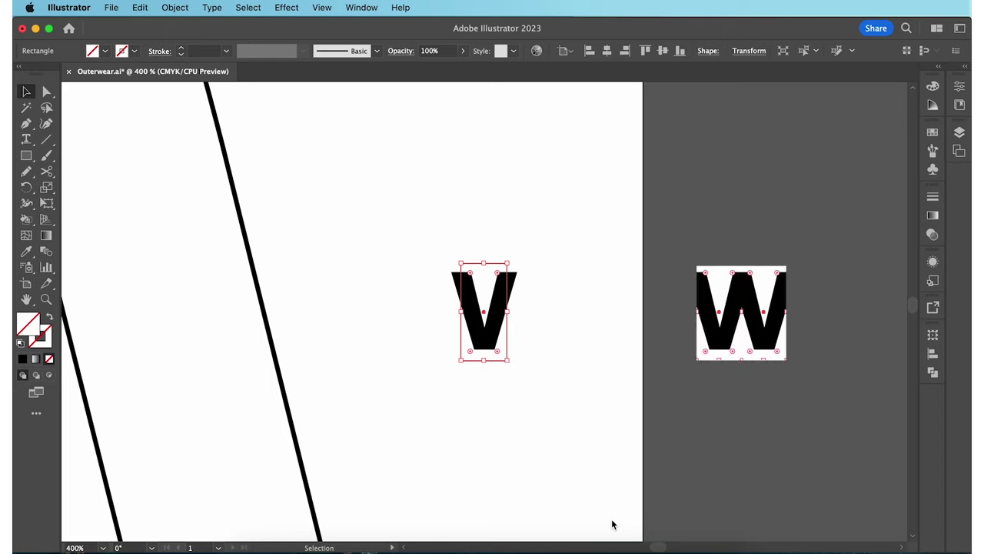
key(super+d)
key(super+d)
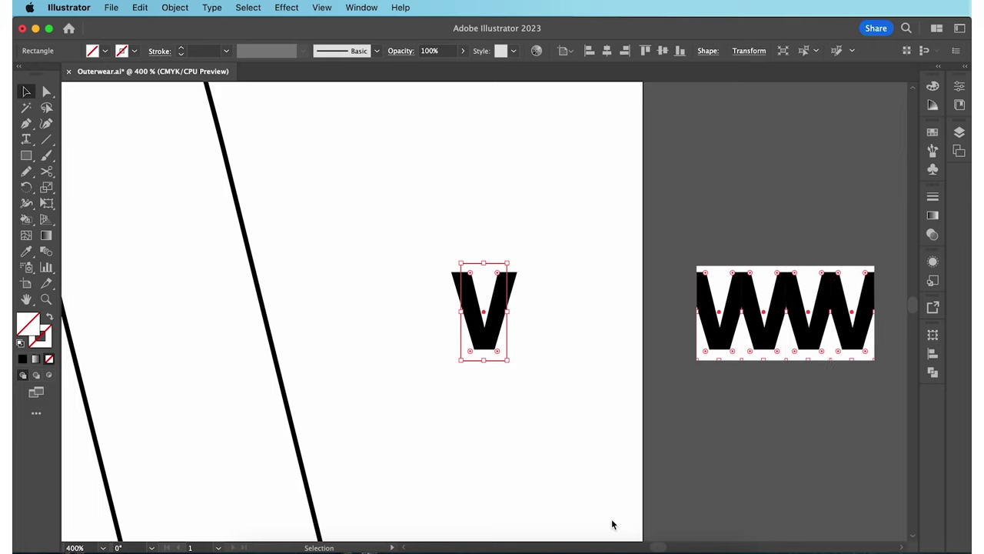
key(Delete)
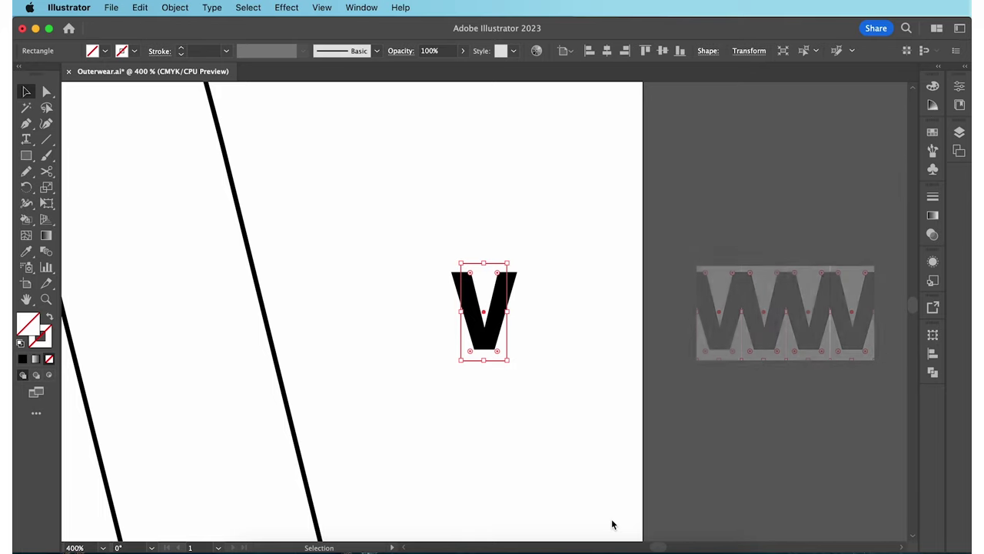
Create a new pattern brush from the V together with its bounding rectangle
drag(549, 237, 427, 376)
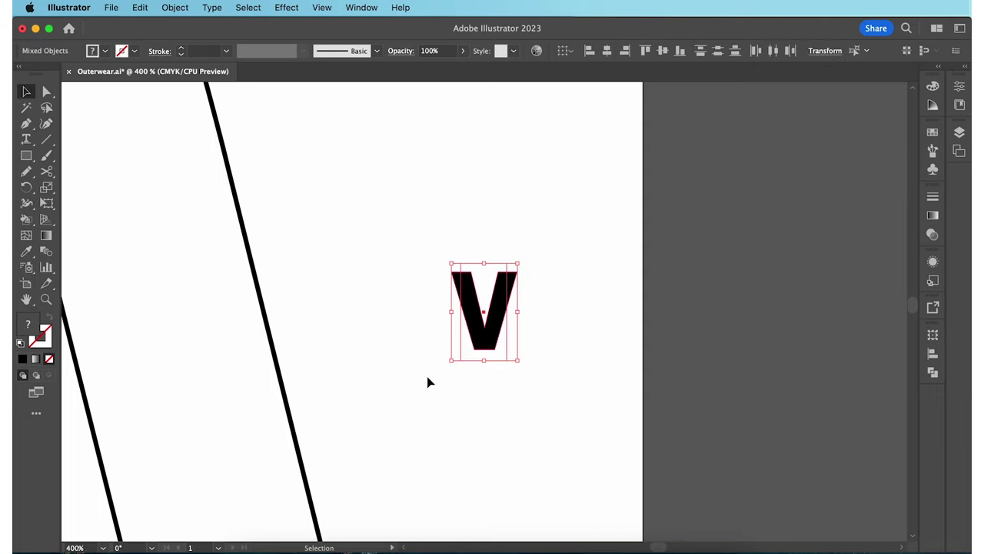
click(376, 50)
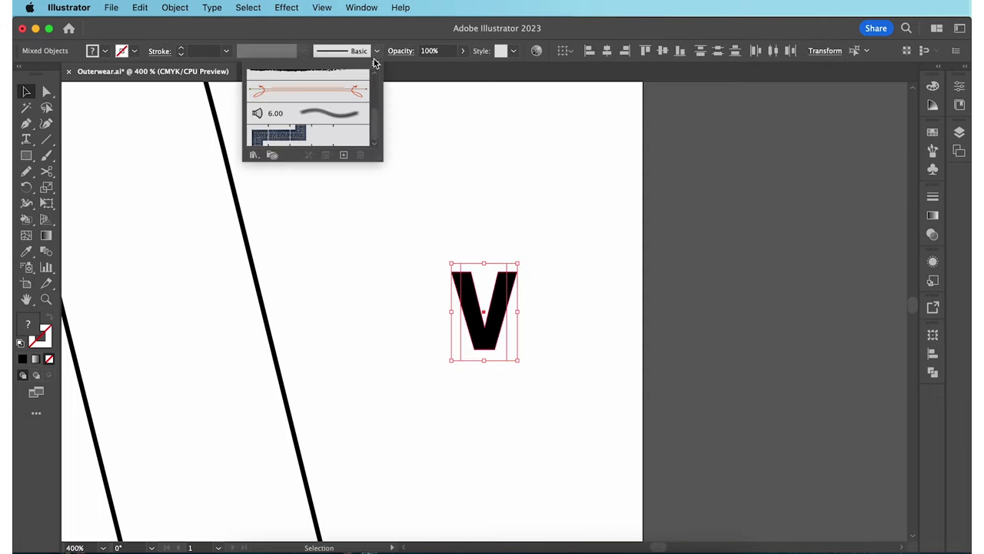
click(344, 156)
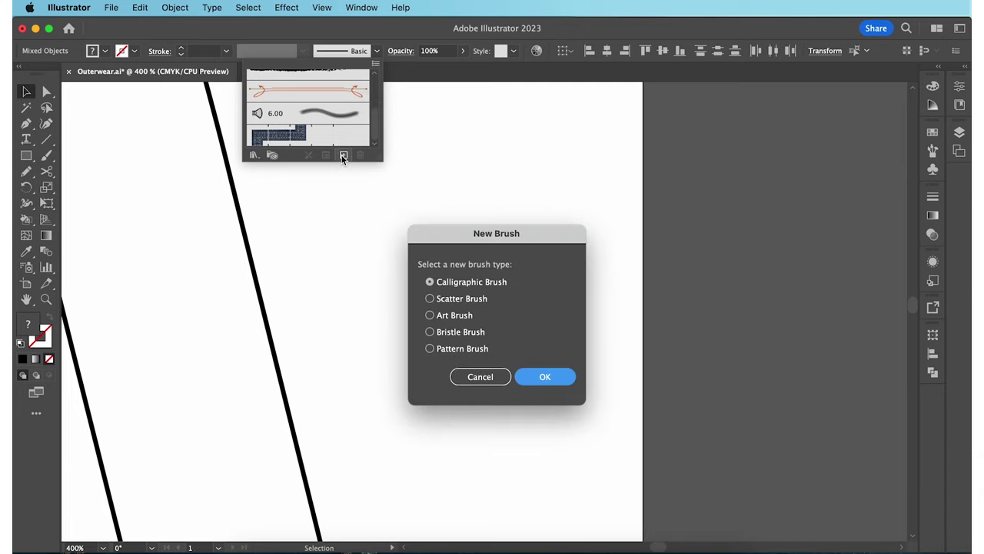
click(462, 350)
click(527, 381)
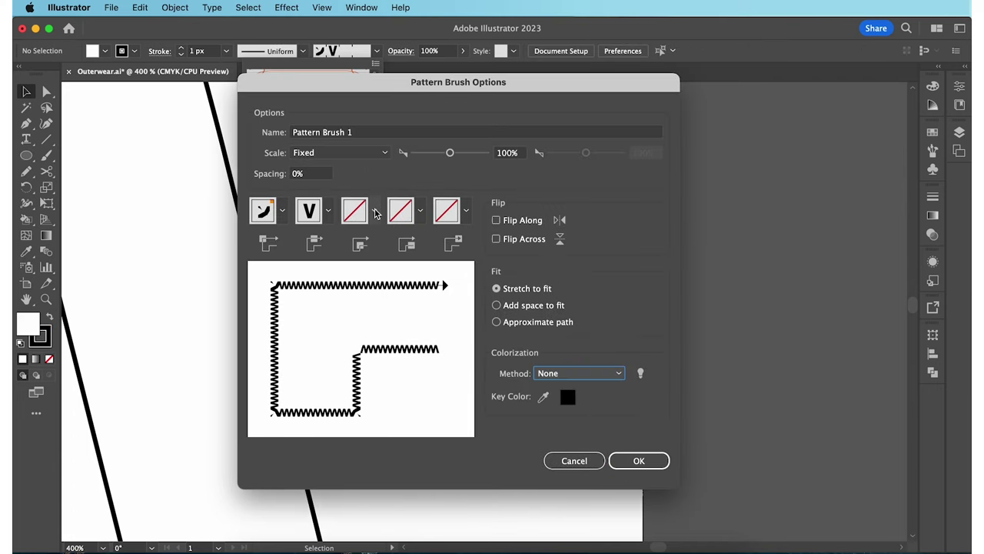
Set the brush's inner corner tile to Auto-Centered, fit to Approximate path and colorization to Tints, and save it
click(375, 212)
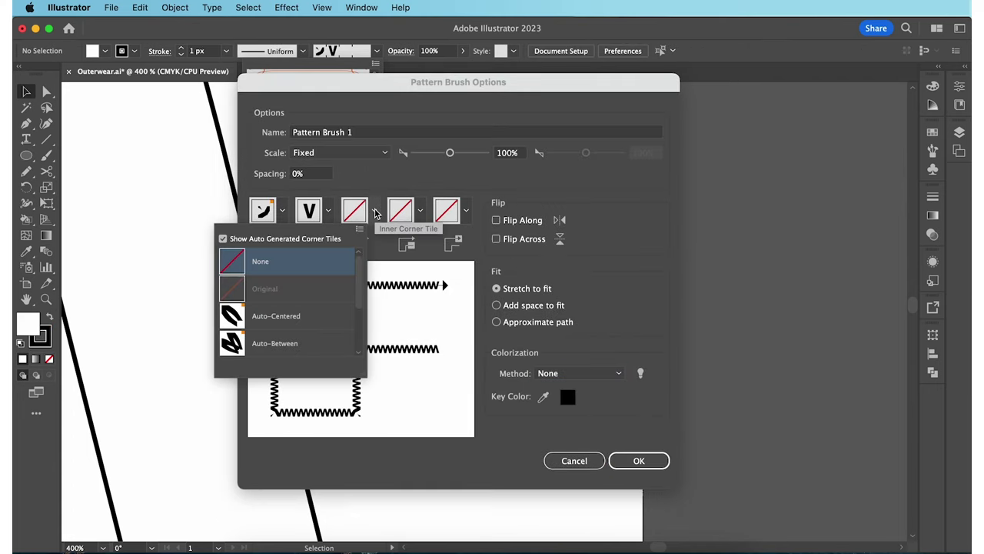
click(327, 316)
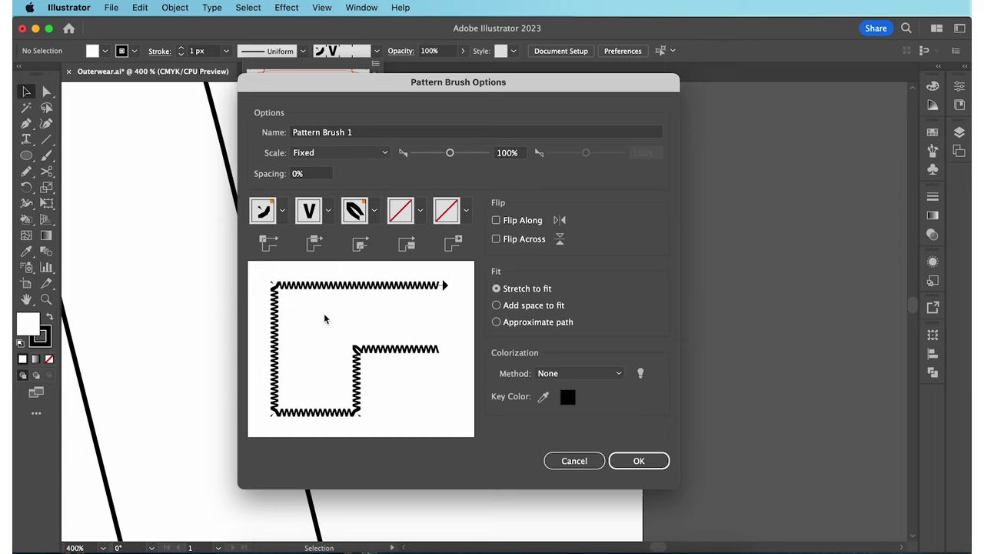
click(496, 321)
click(552, 375)
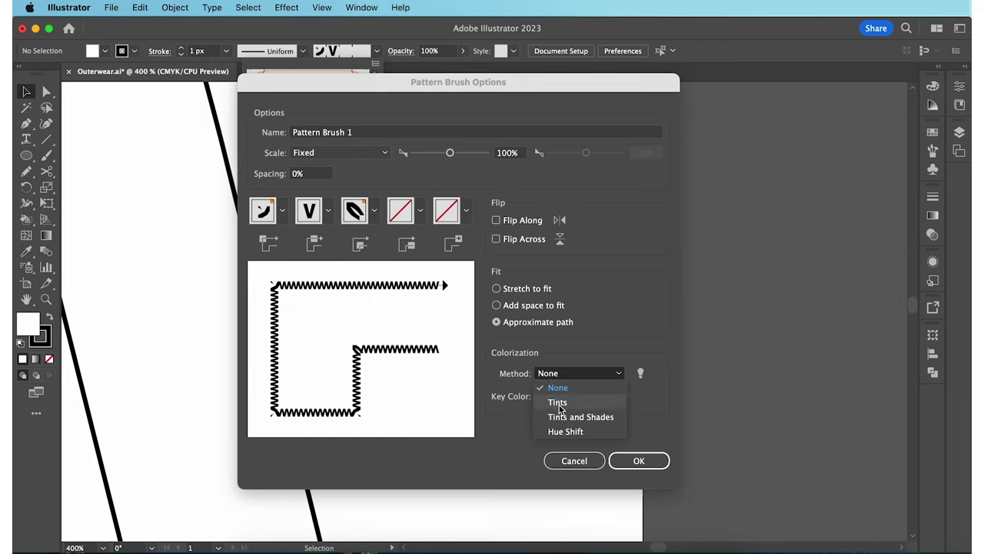
click(558, 400)
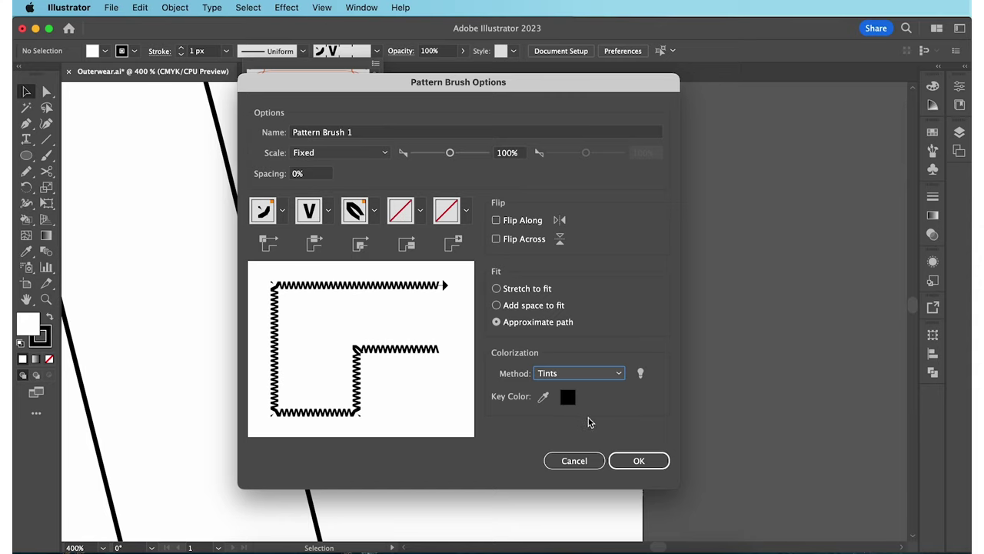
click(638, 460)
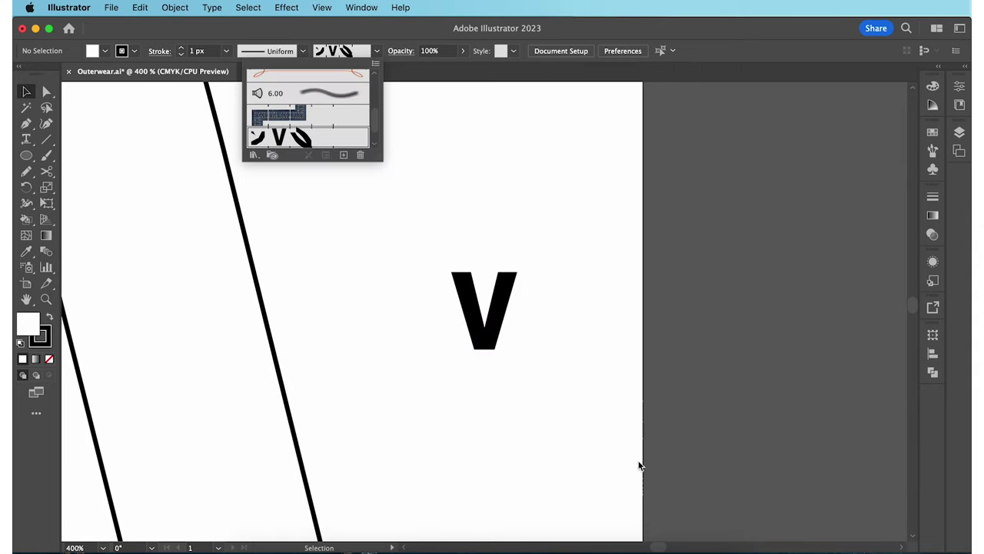
click(639, 465)
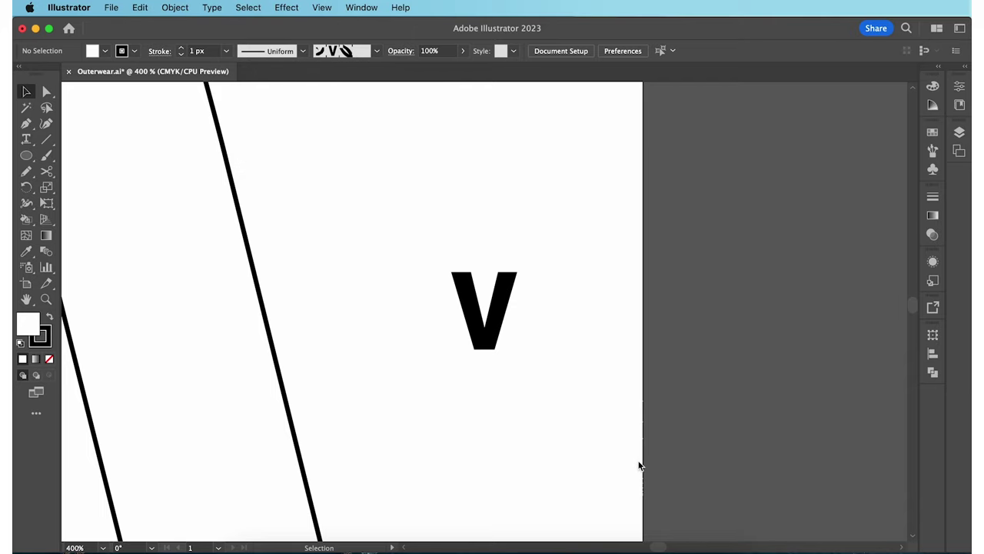
Draw a straight horizontal line below the V with the Pen tool, extending past the artboard's right edge
key(p)
click(380, 437)
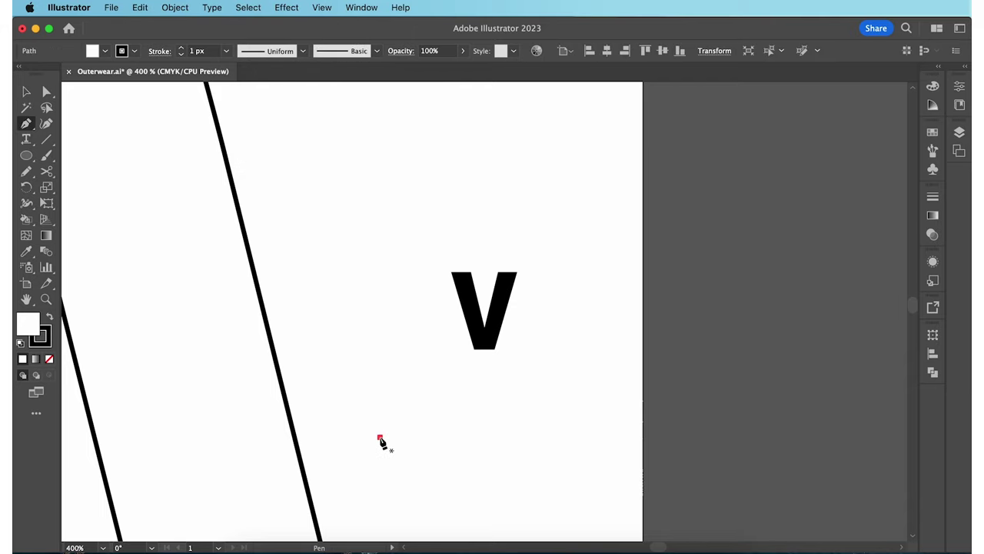
click(823, 436)
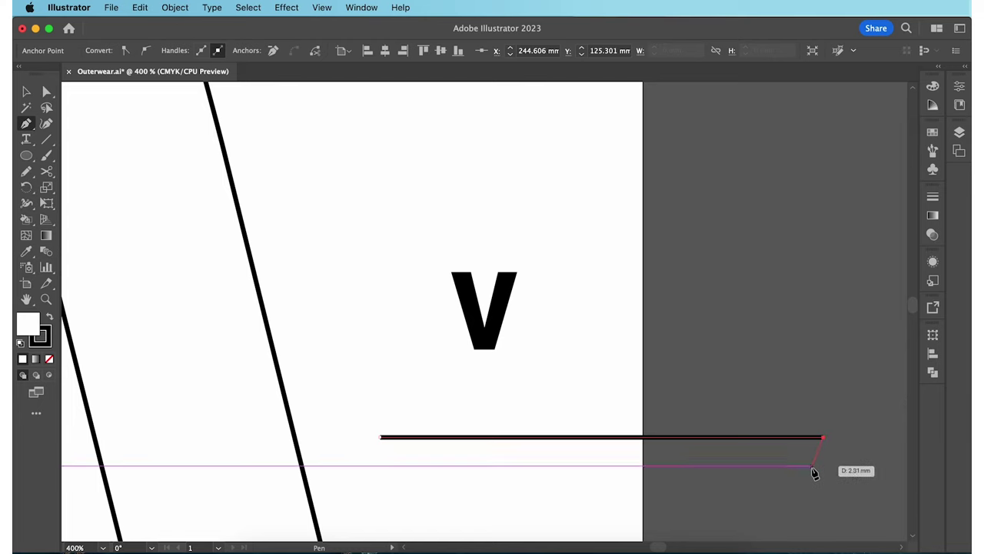
Try the new V pattern brush on the horizontal line and delete the line
key(v)
click(338, 51)
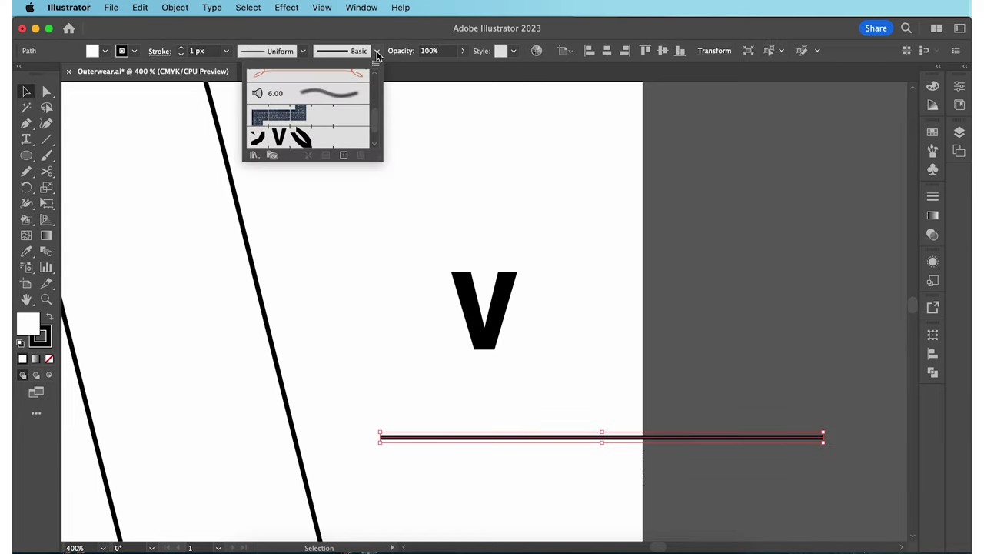
click(339, 138)
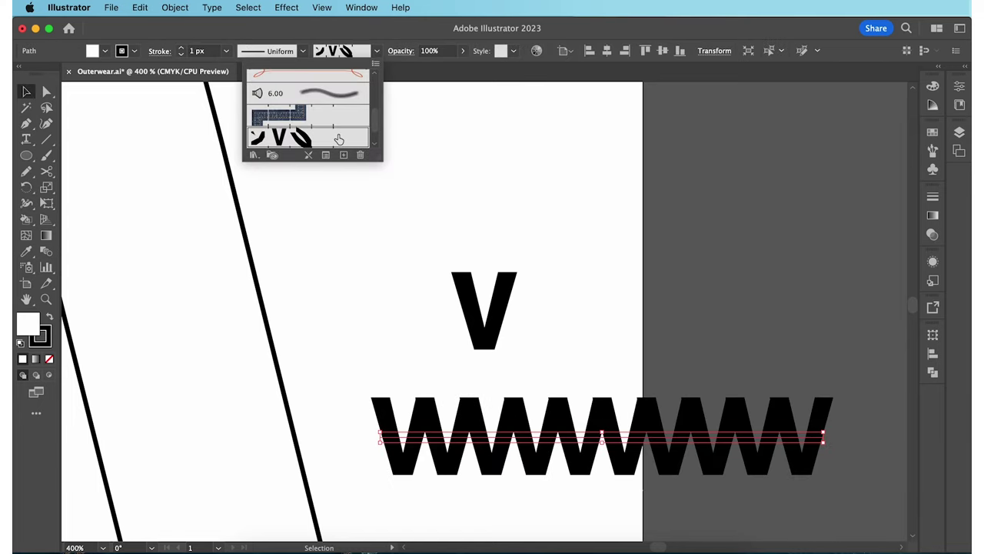
click(616, 278)
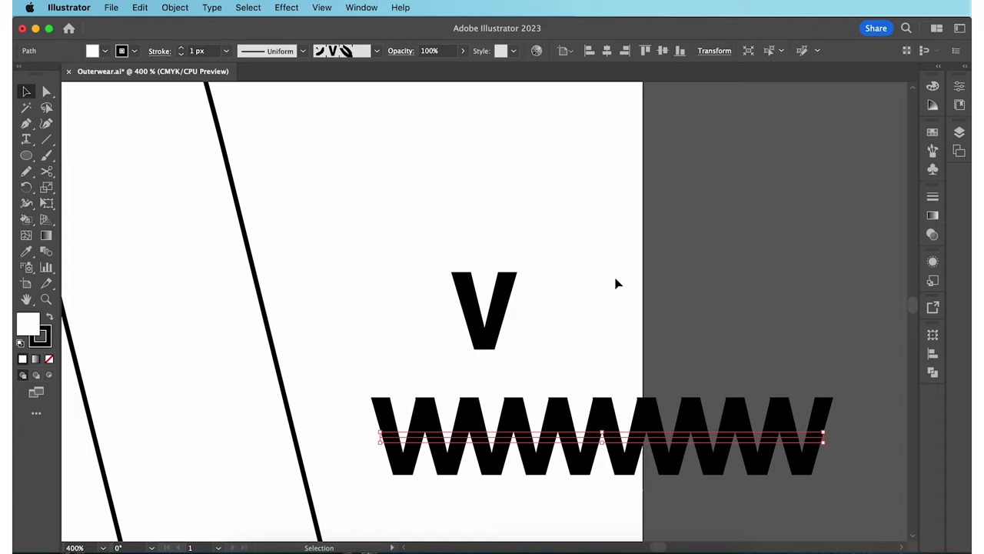
key(Delete)
Draw a narrow horizontal rectangle above the V and a circle overlapping its right end
click(26, 156)
drag(339, 159, 497, 198)
click(62, 187)
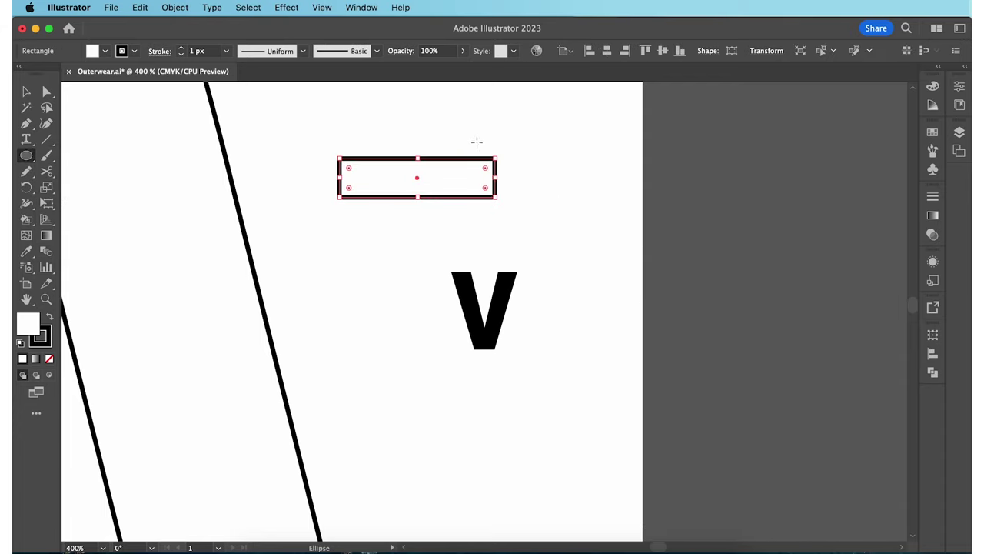
drag(477, 140, 446, 137)
key(v)
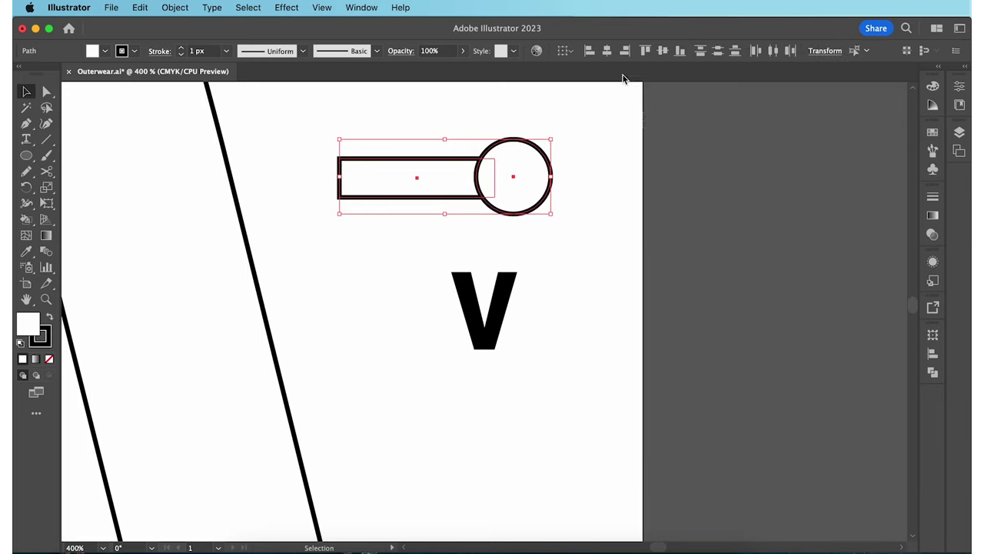
Align the rectangle and circle on their vertical centers and unite them into one keyhole shape
click(662, 51)
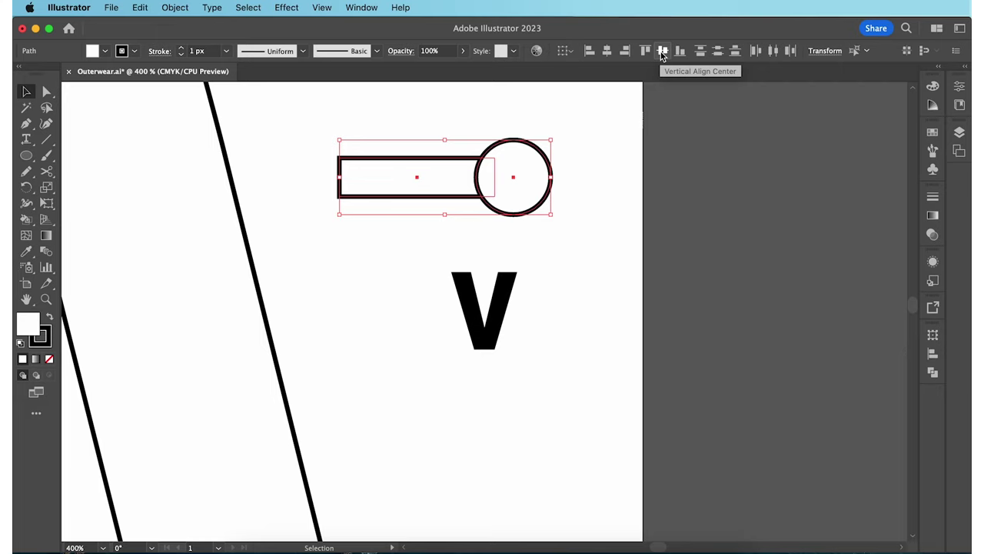
click(932, 373)
click(770, 365)
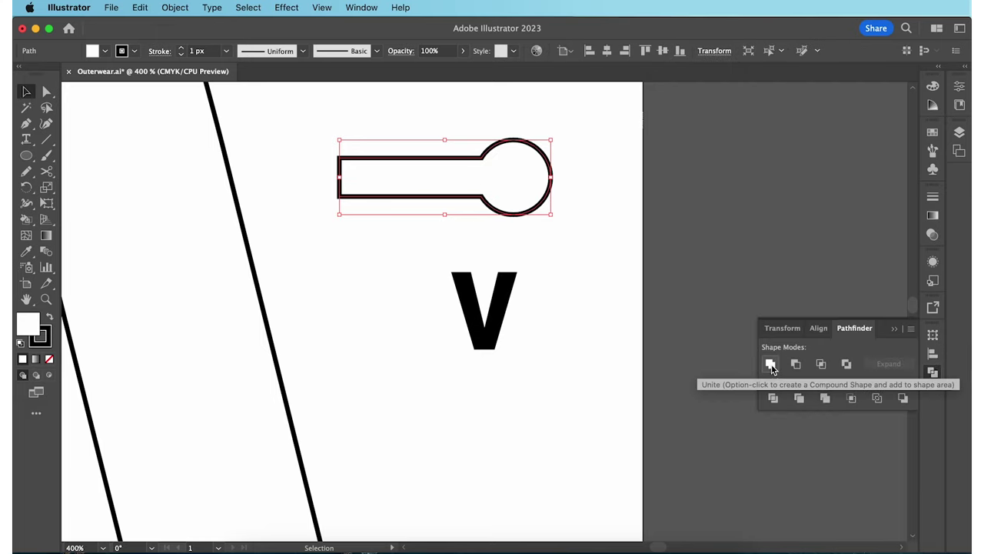
click(933, 372)
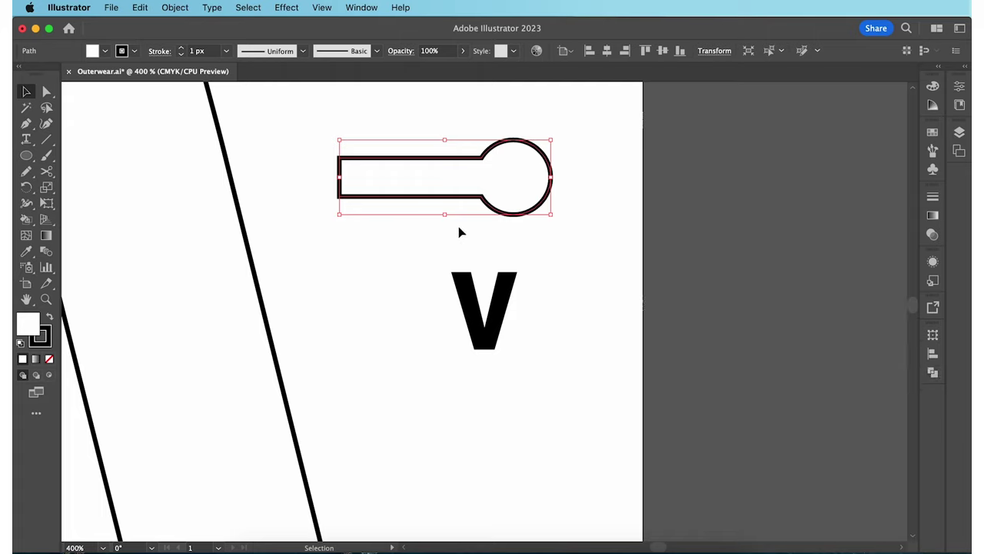
Remove the fill from the keyhole shape
shift+click(217, 127)
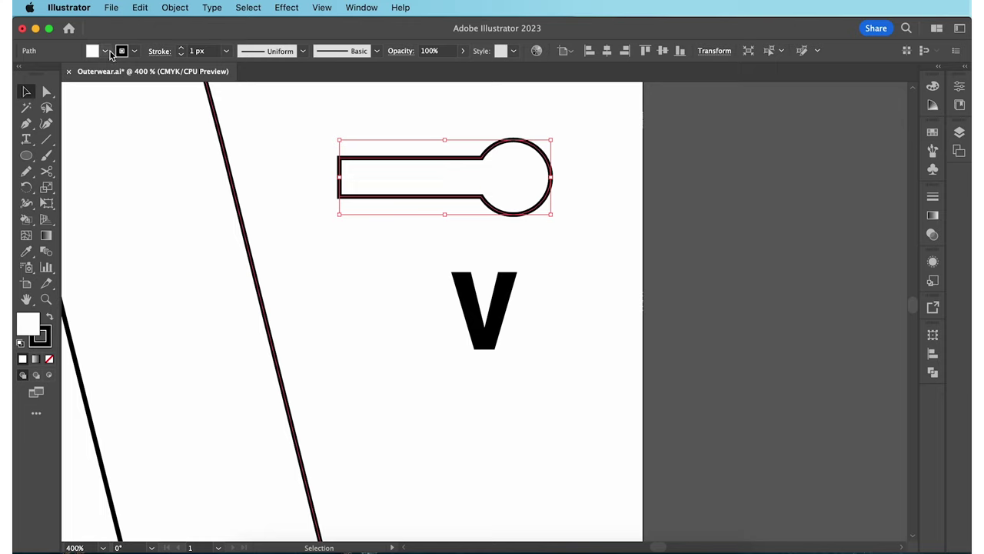
click(105, 50)
click(21, 73)
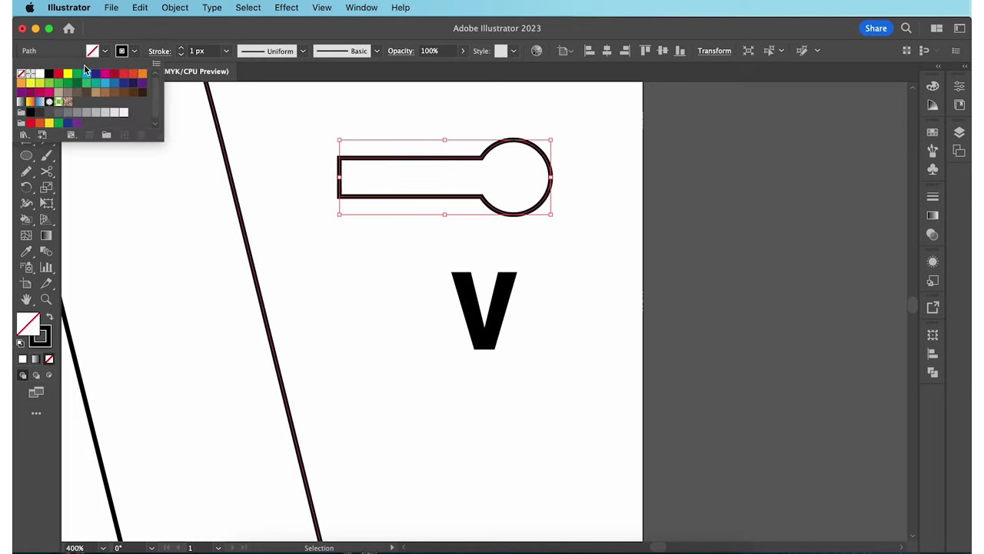
click(105, 50)
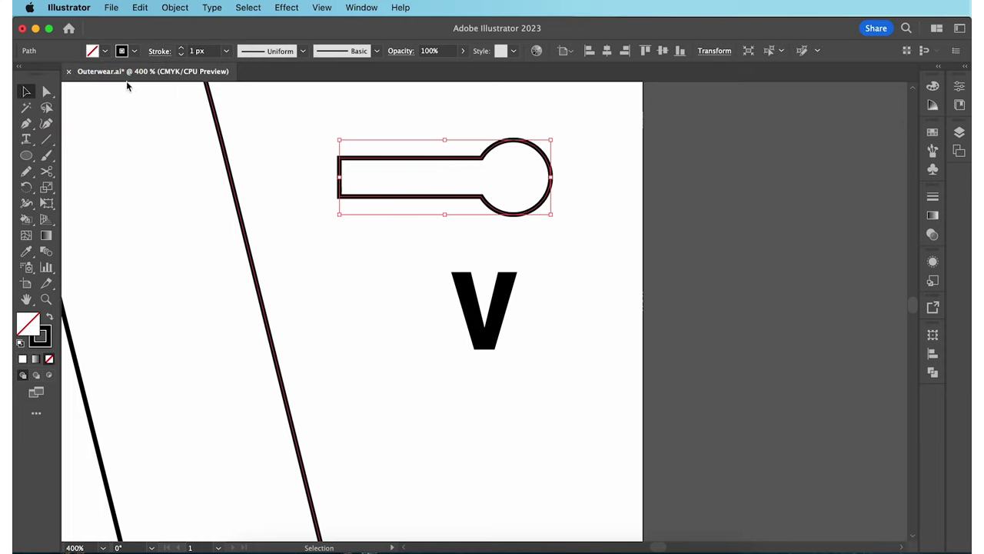
Apply the V pattern brush to the keyhole outline with a 0.2 px stroke weight
click(376, 51)
click(327, 139)
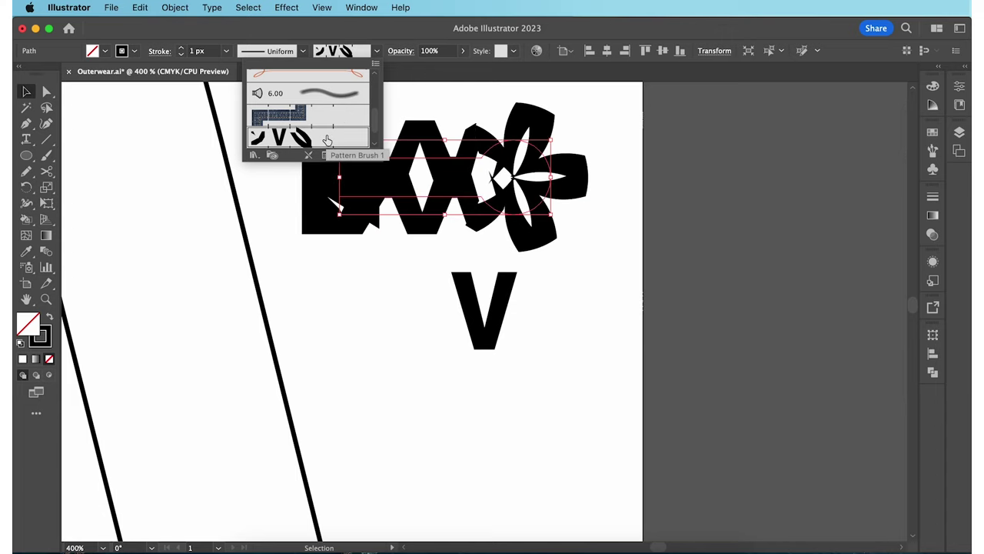
click(376, 56)
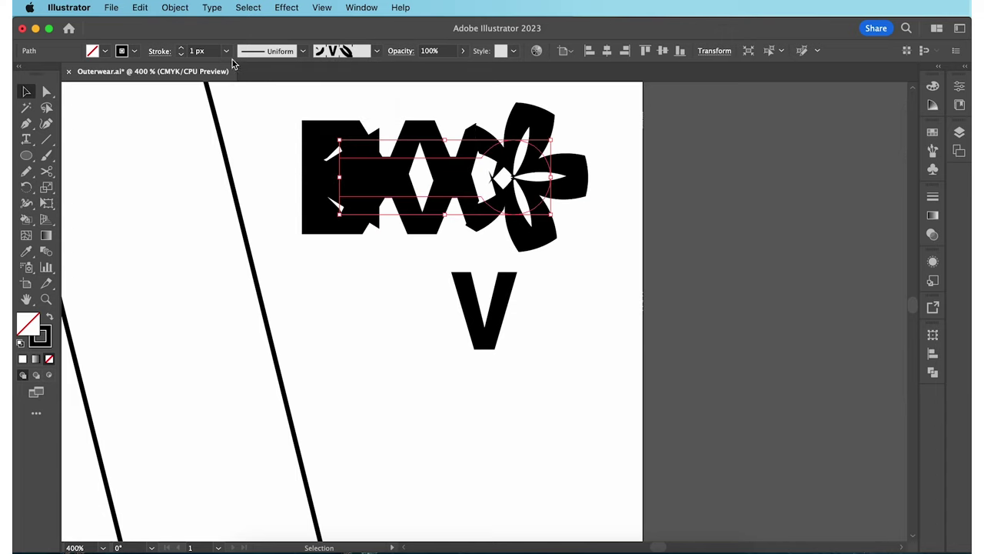
click(207, 50)
text(0.2)
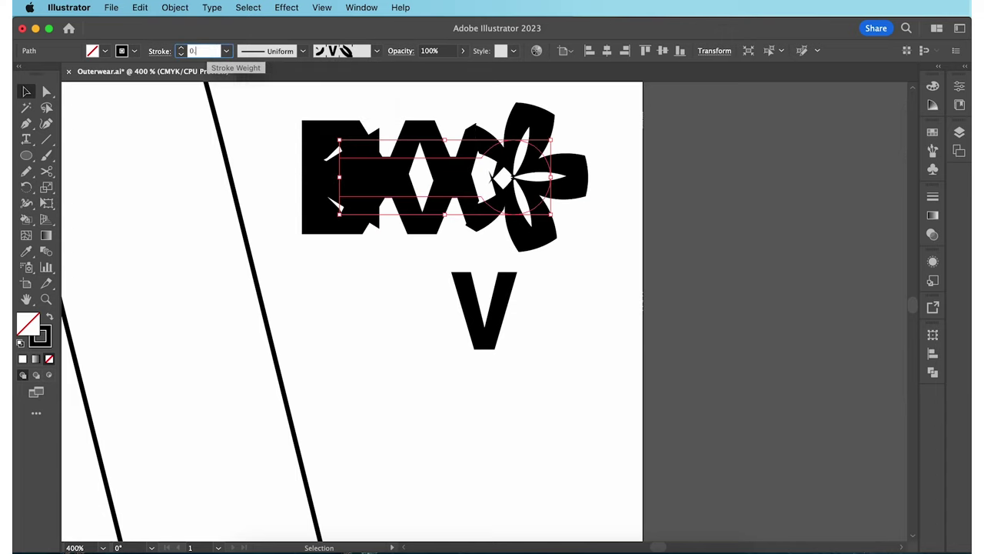
key(Return)
click(609, 151)
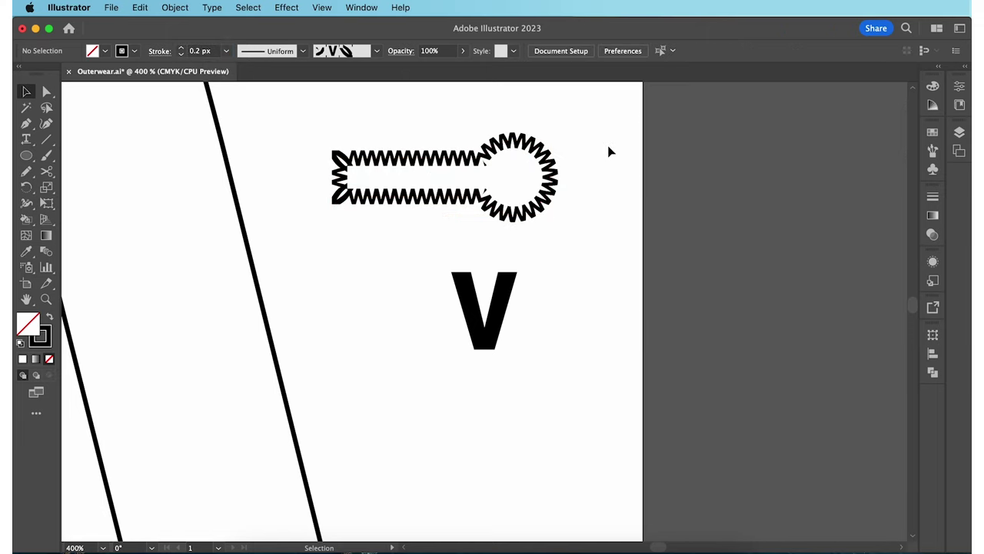
Expand the appearance of the zigzag keyhole buttonhole and delete the letter V
click(552, 166)
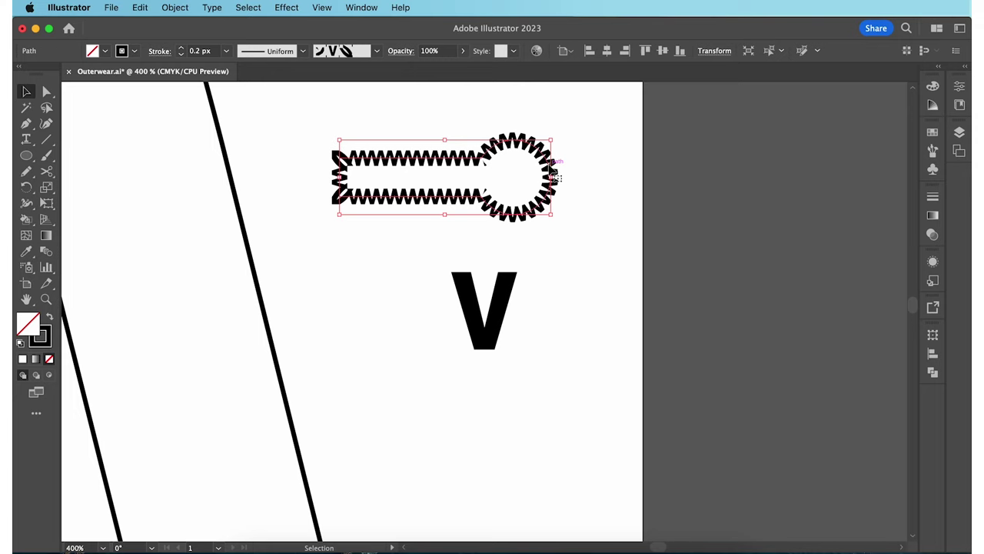
click(174, 7)
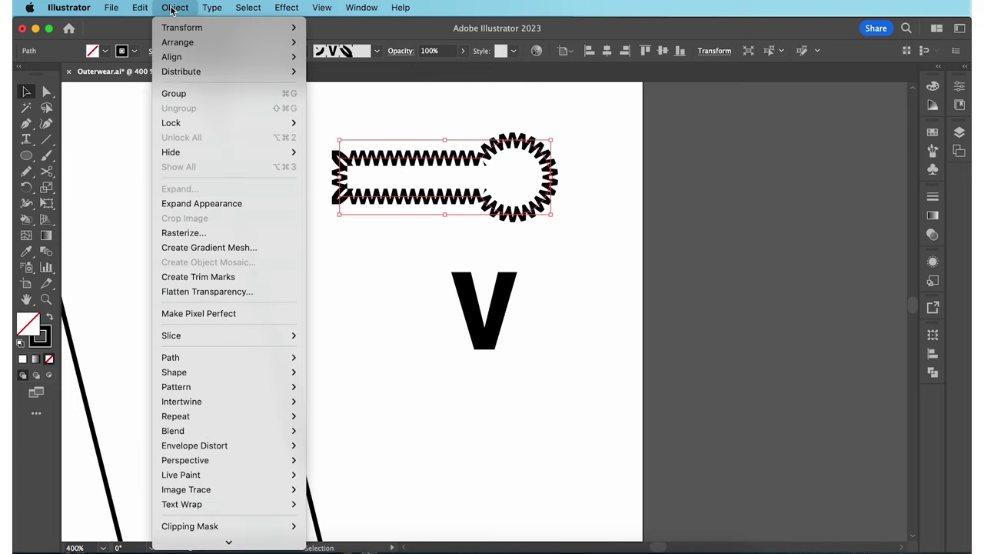
click(226, 203)
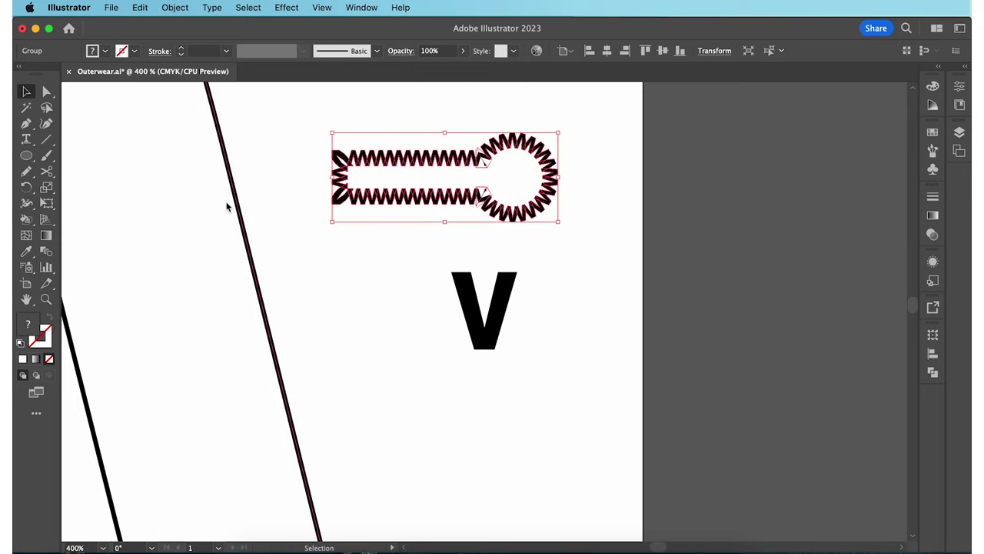
click(343, 281)
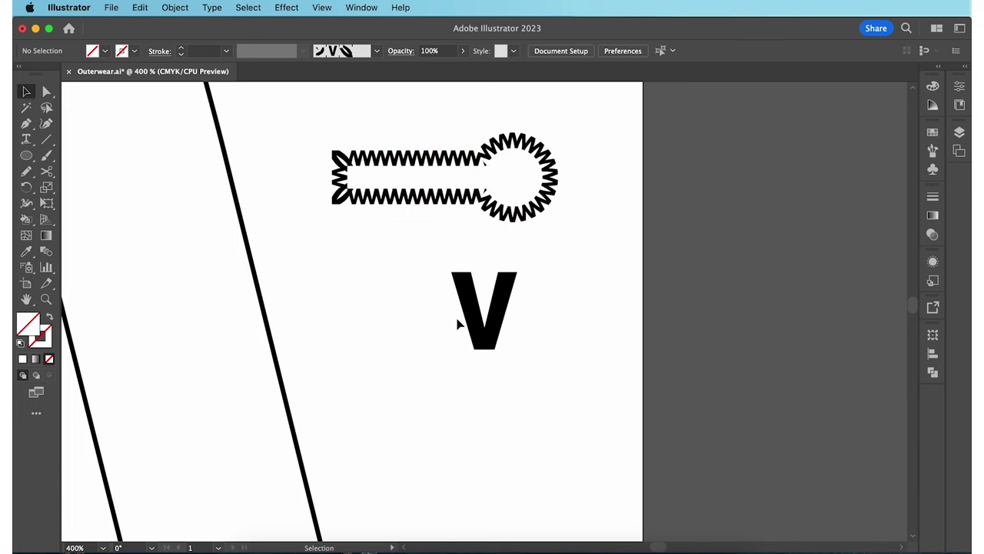
click(479, 330)
key(Delete)
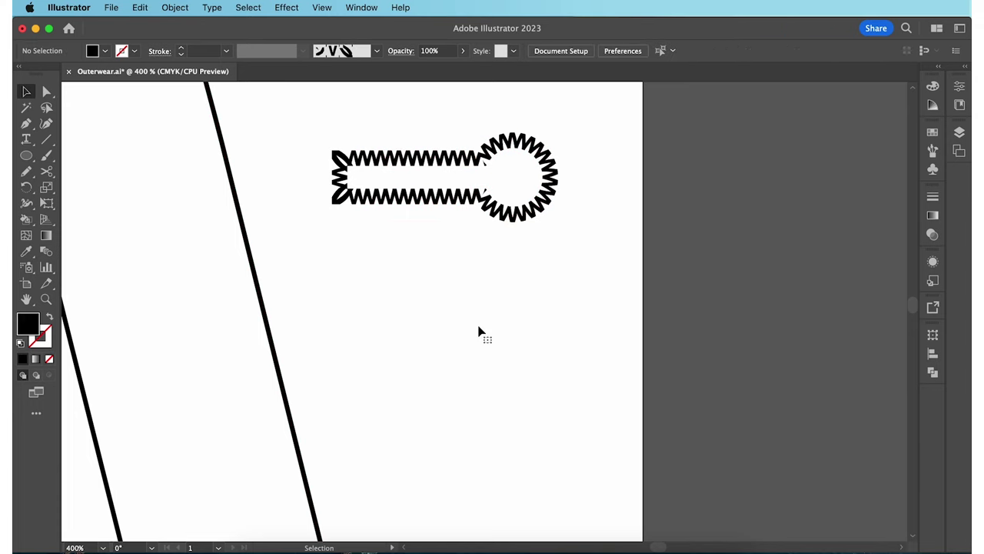
Draw a white circle with a 1 px black stroke below the buttonhole as the button's outer edge
key(super+minus)
click(29, 156)
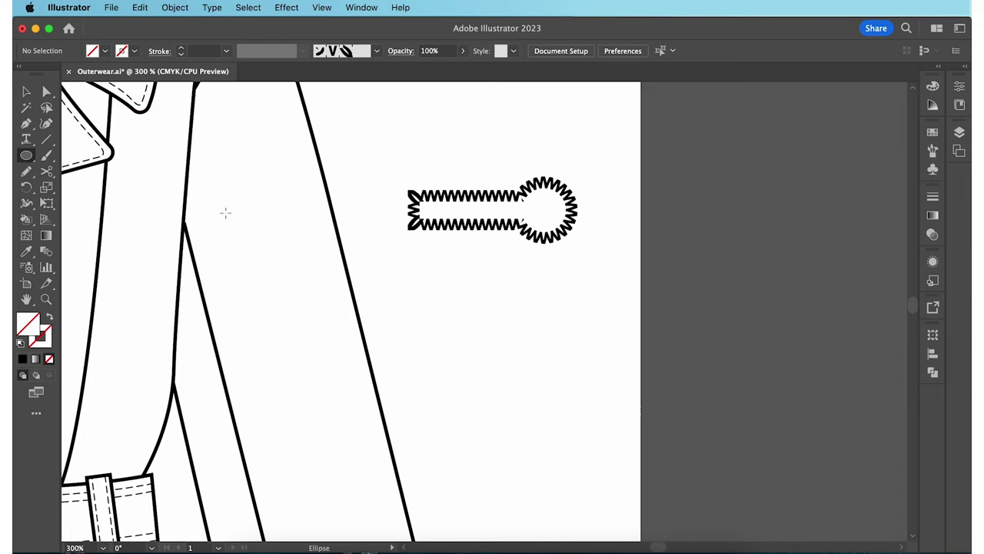
drag(465, 286, 555, 366)
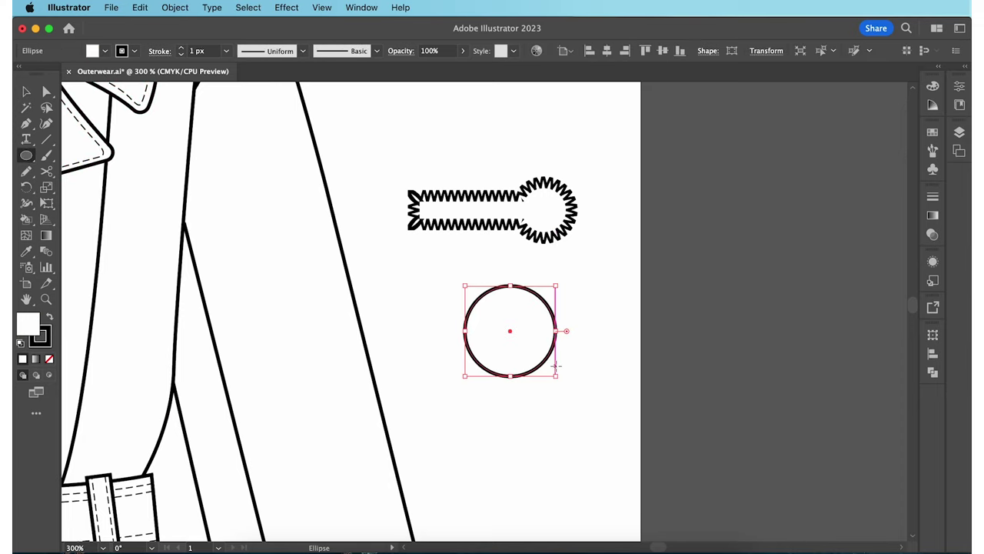
key(v)
click(561, 391)
click(545, 366)
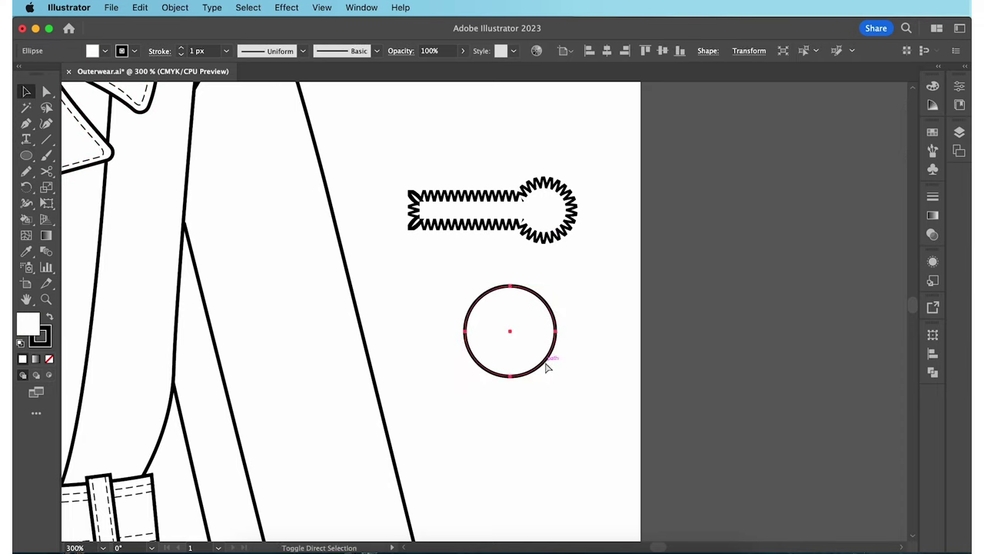
Make a slightly smaller copy of the circle and center it inside the original as the button's rim
drag(556, 286, 535, 323)
click(563, 53)
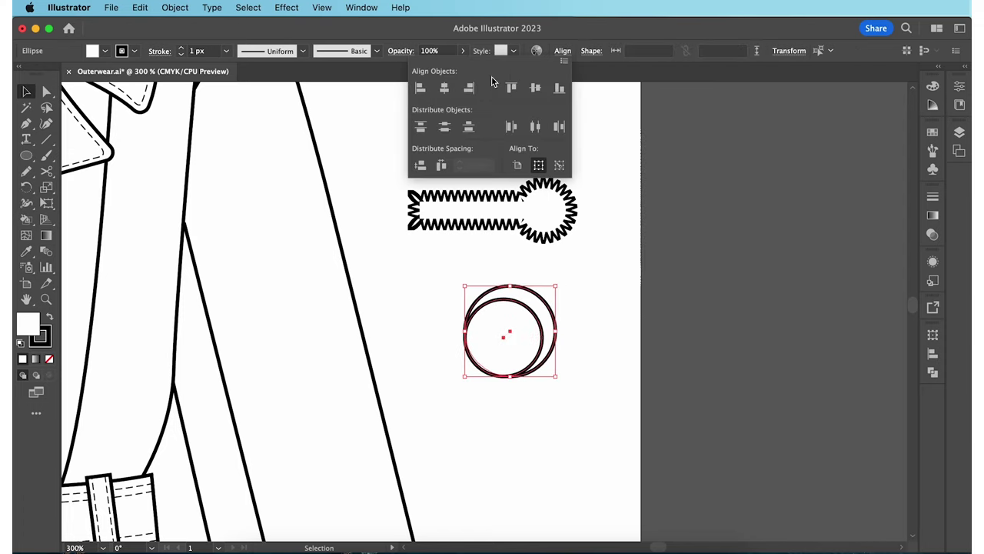
click(444, 88)
click(534, 310)
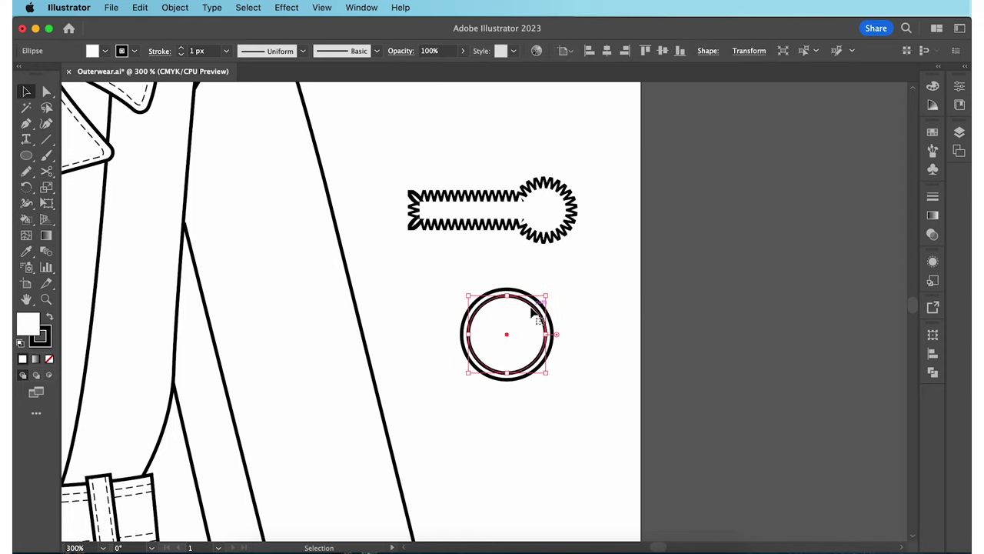
Create a small circle inside the button from a scaled-down copy and fill it black as a thread hole
drag(547, 290, 484, 330)
click(454, 367)
drag(476, 371, 495, 326)
click(105, 50)
click(50, 73)
Duplicate the black hole into four holes in a two-by-two arrangement inside the button and group them
drag(496, 325, 497, 349)
shift+click(497, 326)
key(super+g)
click(527, 403)
key(super+=)
key(super+=)
key(super+=)
key(super+=)
scroll(527, 403, down, 3)
scroll(527, 403, right, 2)
key(shift+x)
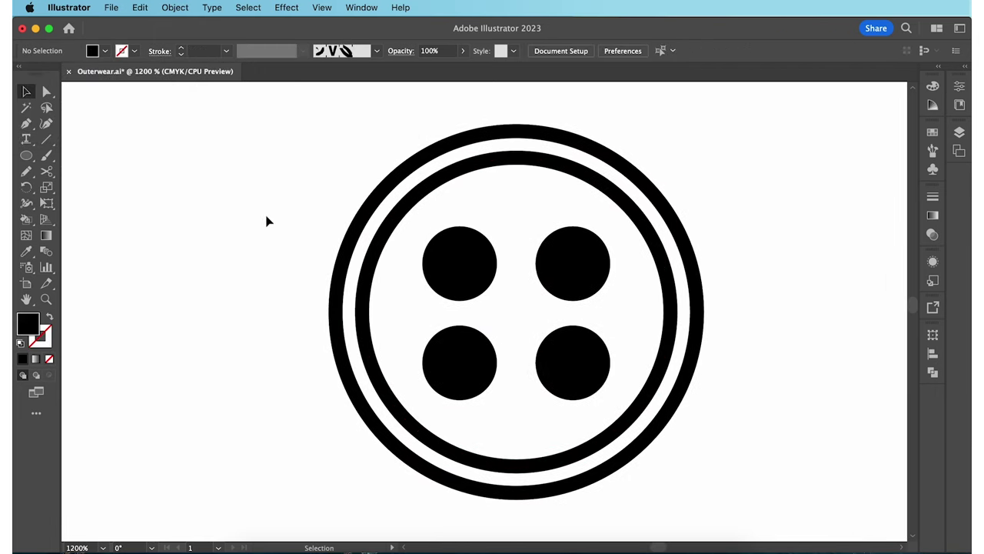
Place a rounded white bar with a 1 px black stroke across the upper two holes and copy it onto the lower two
drag(29, 158, 77, 157)
key(d)
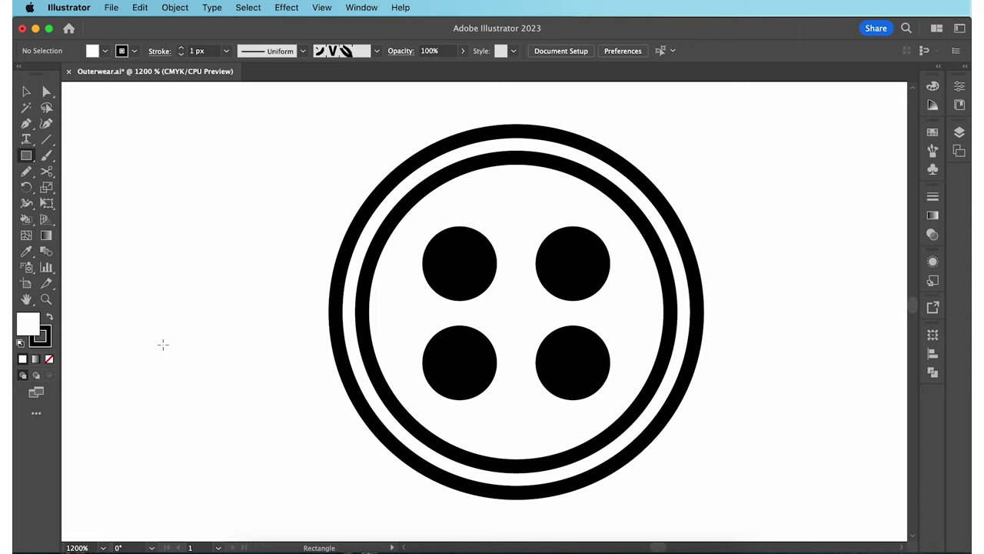
mouse_move(158, 344)
mouse_down()
mouse_move(318, 382)
mouse_move(166, 352)
mouse_move(185, 358)
mouse_up()
key(v)
drag(257, 369, 537, 269)
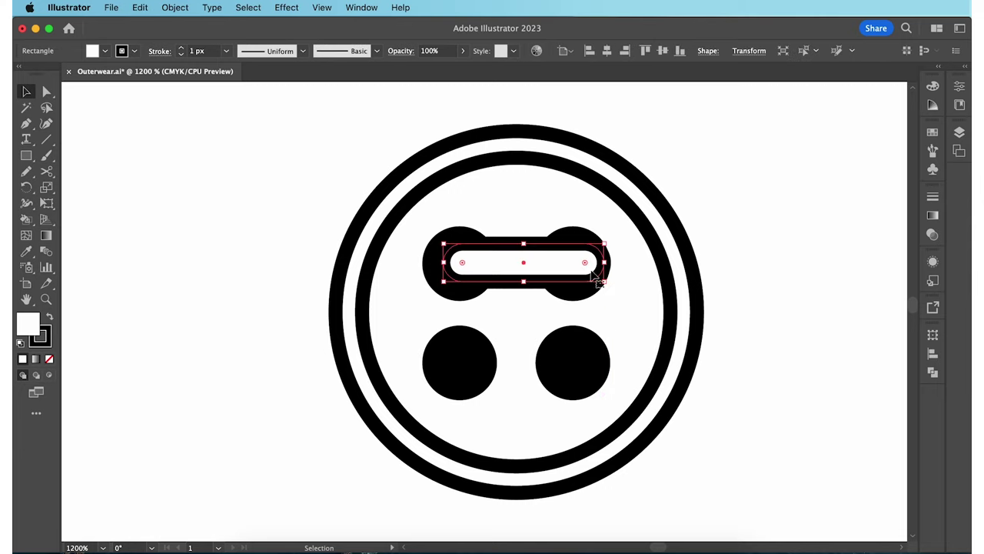
drag(596, 265, 597, 358)
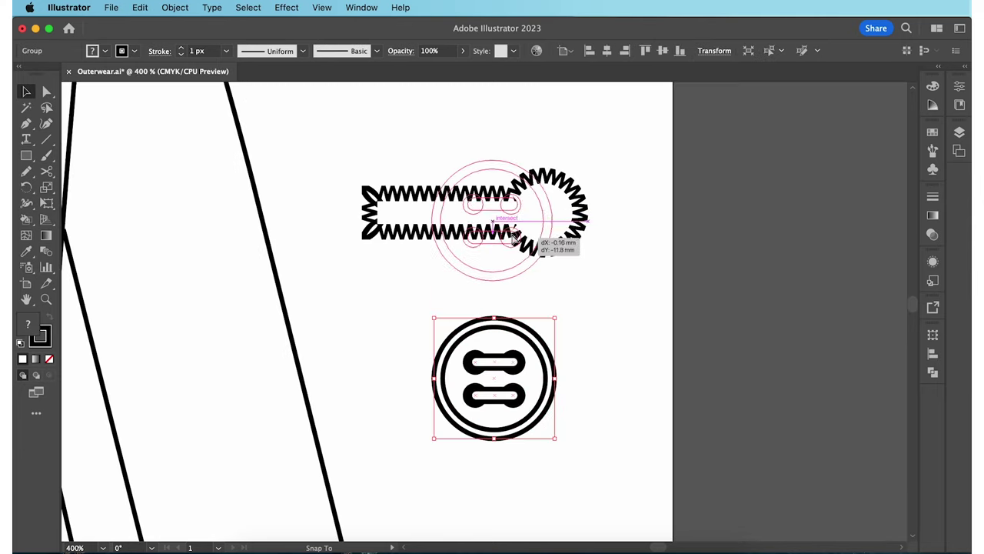
Move the grouped button onto the zigzag buttonhole, enlarge it slightly and nudge it into vertical alignment
drag(513, 235, 516, 227)
scroll(516, 226, up, 2)
drag(449, 191, 435, 177)
key(Right)
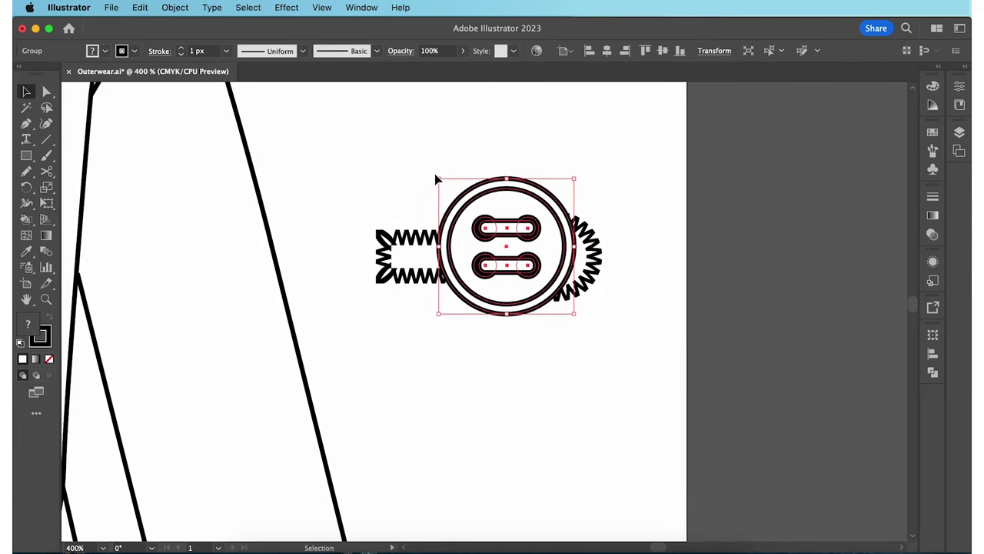
key(Down)
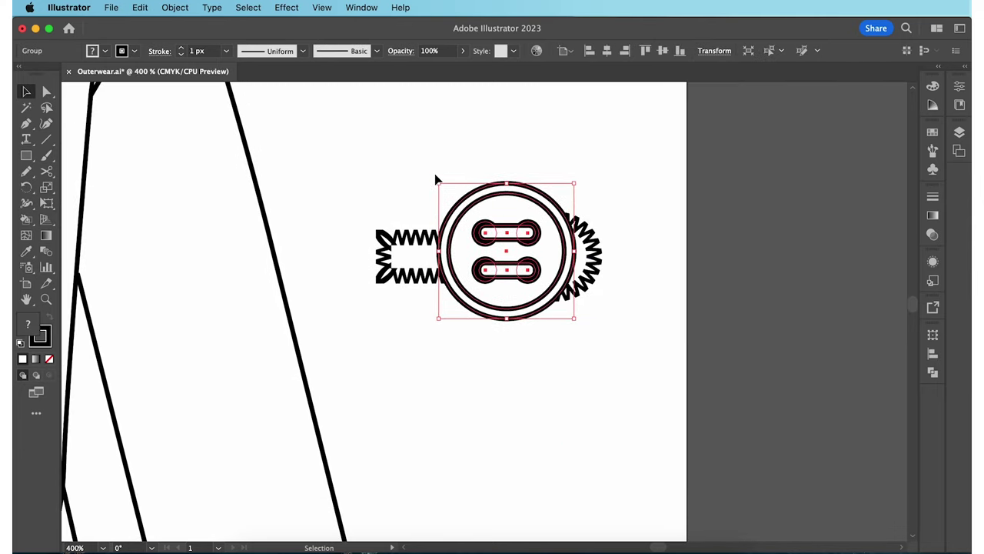
Expand the button's fill and stroke
click(175, 7)
click(225, 188)
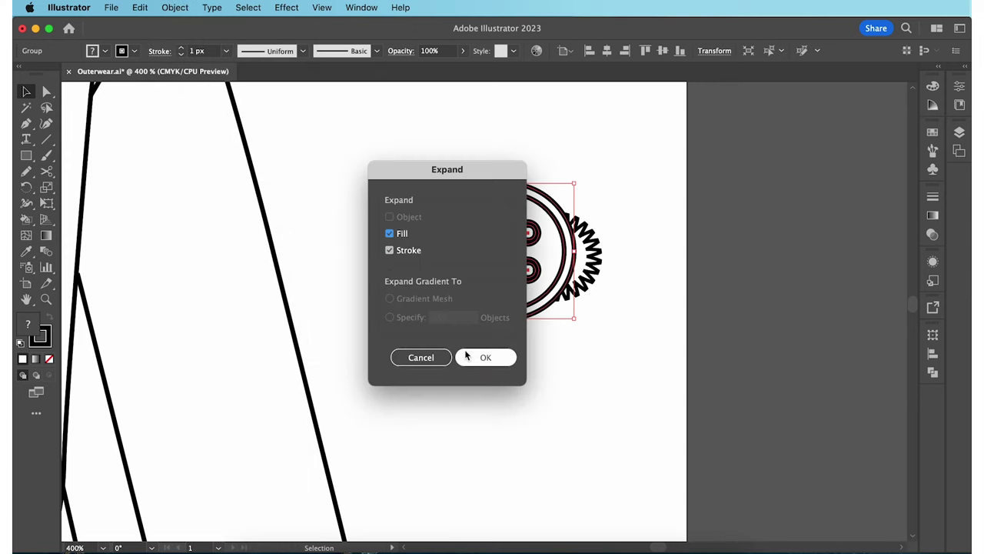
click(468, 356)
click(489, 383)
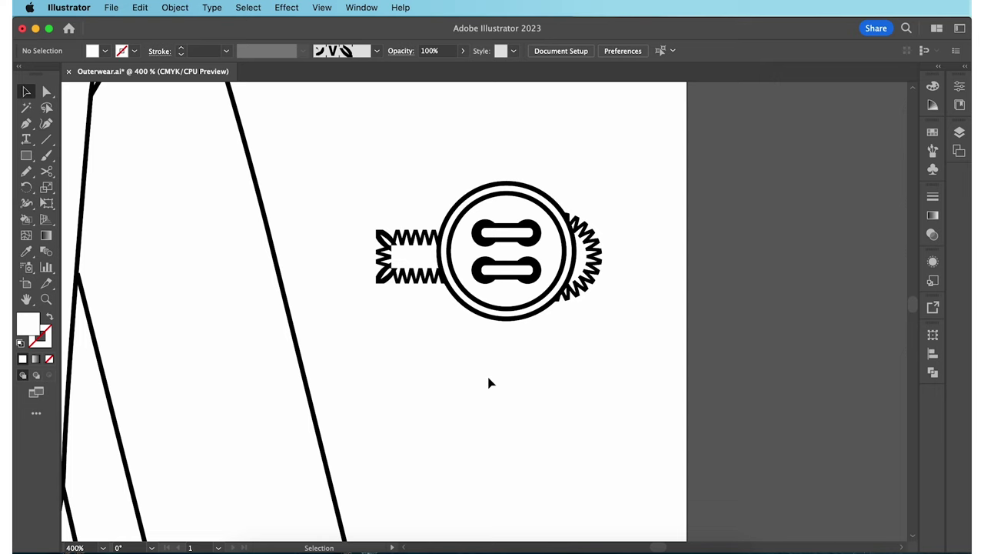
Group the button with its buttonhole, scale the group down and place it on the coat's chest below the lapel
drag(652, 336, 602, 260)
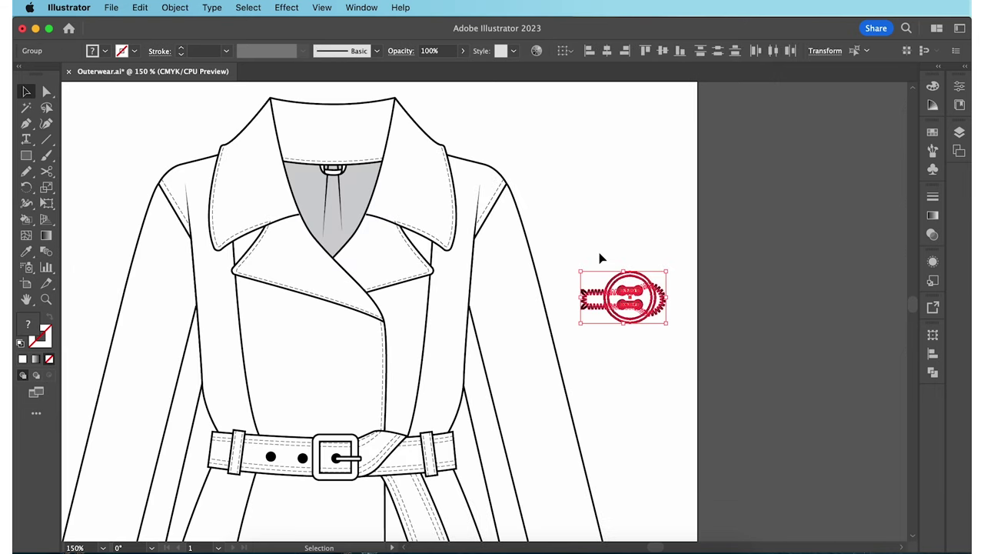
key(super+g)
drag(667, 271, 369, 280)
click(638, 319)
Duplicate the button with its buttonhole into two columns of four down the coat front, above and below the belt
shift+click(452, 279)
drag(452, 279, 451, 323)
shift+click(366, 279)
shift+click(452, 279)
key(super+minus)
key(super+minus)
click(740, 206)
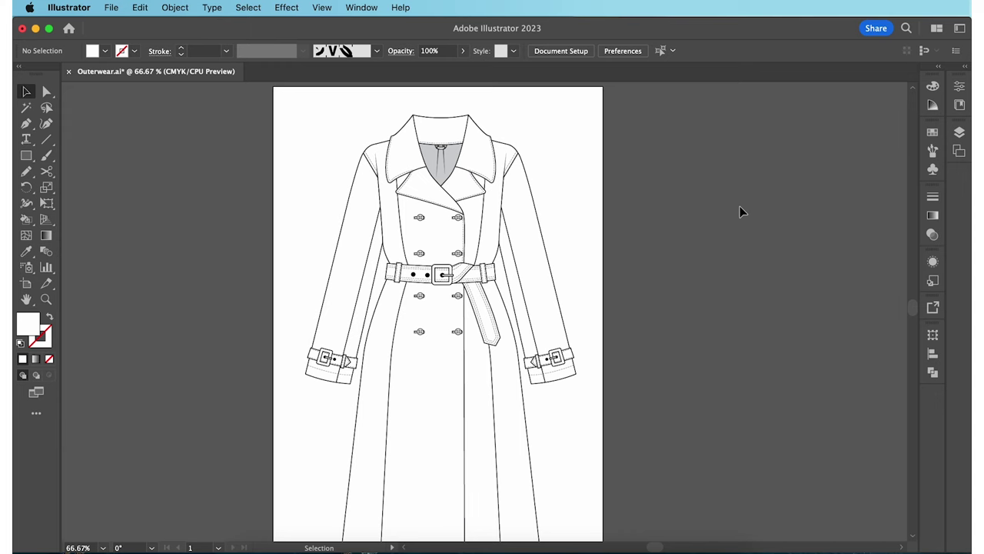
Draw a narrow vertical rectangle as a pocket welt on the blank area beside the coat sleeve
key(super+plus)
key(super+plus)
key(m)
drag(136, 177, 157, 284)
Draw two inset three-sided topstitch lines inside the pocket welt, open along its right edge, using the Pen tool
click(397, 126)
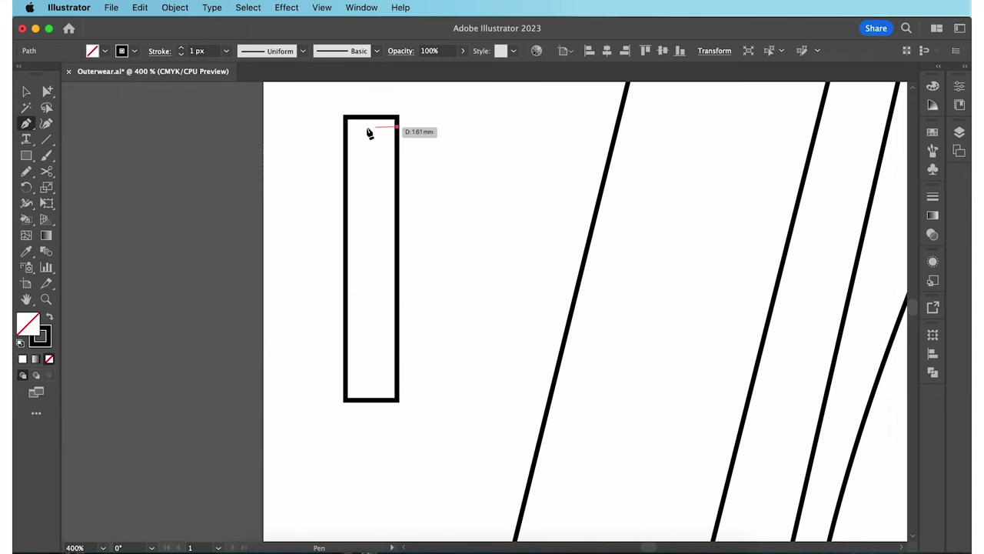
click(354, 126)
click(354, 388)
click(397, 388)
key(Escape)
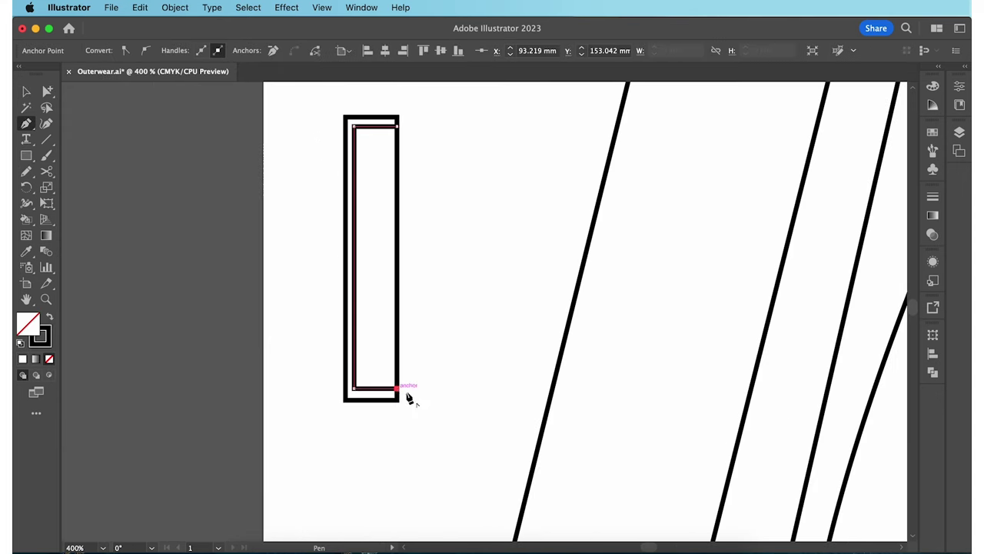
click(397, 136)
click(362, 136)
click(363, 378)
click(397, 378)
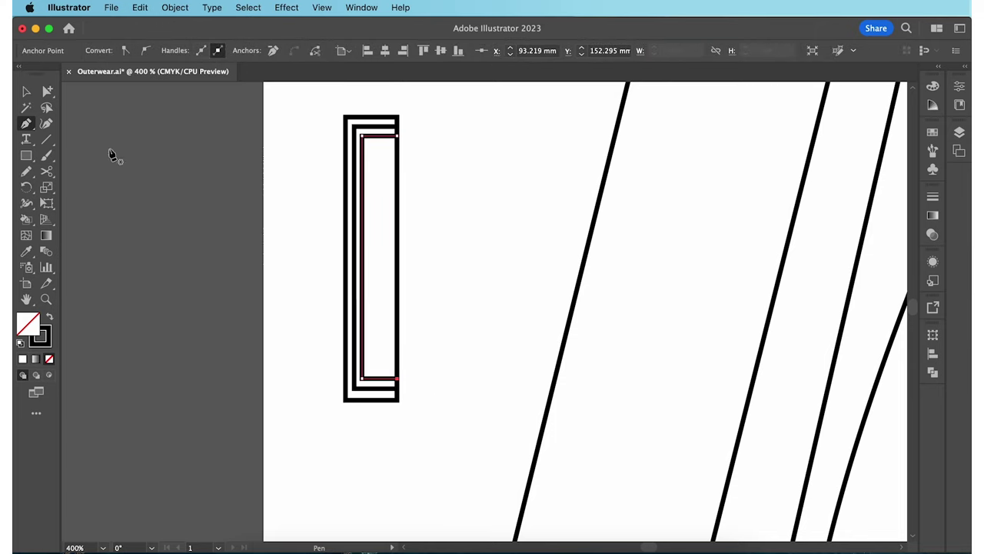
Copy the dashed stitch style from the belt's topstitching to both inset lines of the pocket welt
click(26, 92)
key(super+minus)
scroll(567, 248, right, 5)
key(i)
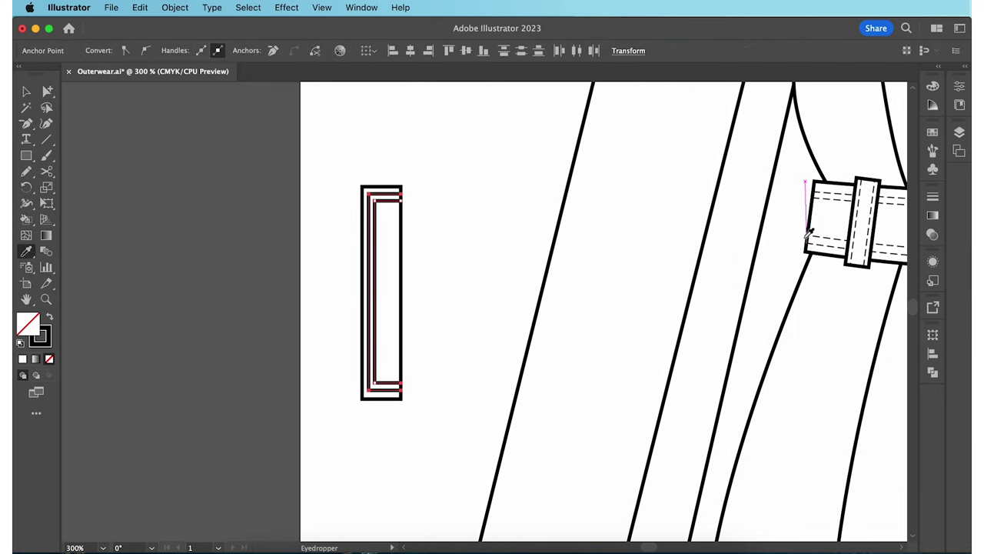
click(806, 243)
key(a)
Copy a coat button with its buttonhole and place the copy on the middle of the pocket welt
key(super+shift+a)
scroll(806, 239, right, 3)
double_click(886, 126)
key(super+c)
key(super+v)
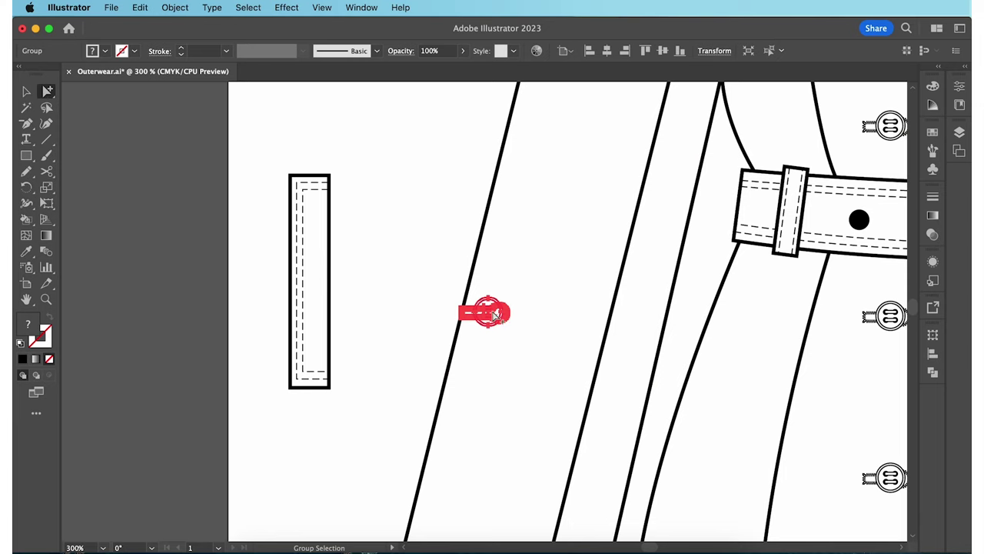
drag(476, 318, 298, 284)
Scale down the button and buttonhole copy on the pocket welt
key(super+plus)
key(super+plus)
key(super+plus)
key(v)
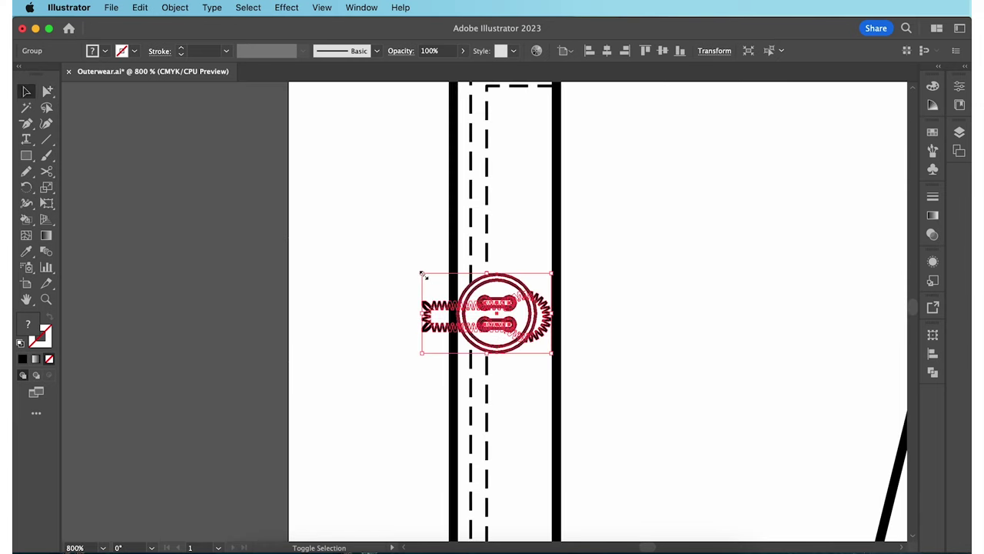
drag(422, 274, 446, 290)
key(super+minus)
key(super+minus)
click(549, 318)
Tilt the grouped pocket welt and button and place them below the belt between the coat's side edge and princess seam
drag(547, 149, 439, 474)
key(super+minus)
key(super+minus)
key(super+minus)
drag(254, 181, 259, 185)
drag(247, 212, 483, 271)
Reflect a copy of the pocket and move it to the mirrored position on the opposite coat front
right_click(414, 313)
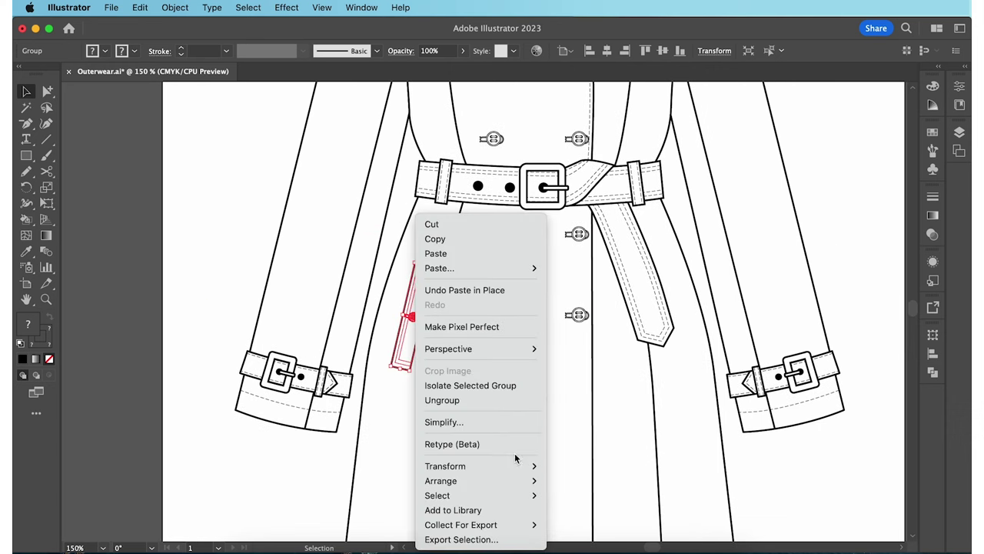
mouse_move(517, 466)
click(577, 463)
click(556, 366)
drag(415, 339, 667, 340)
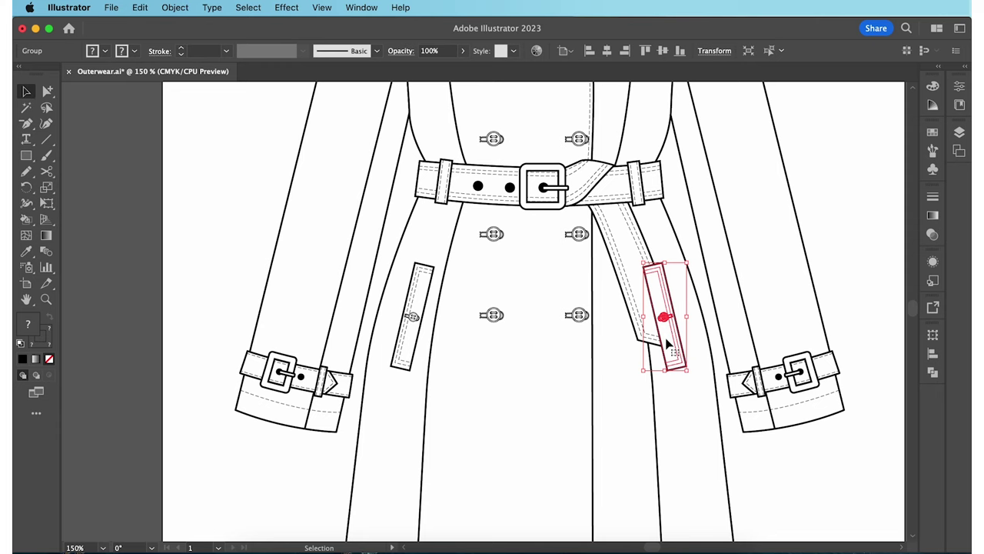
Bring the belt group to the front so that its hanging end overlaps the pocket
click(617, 253)
right_click(618, 252)
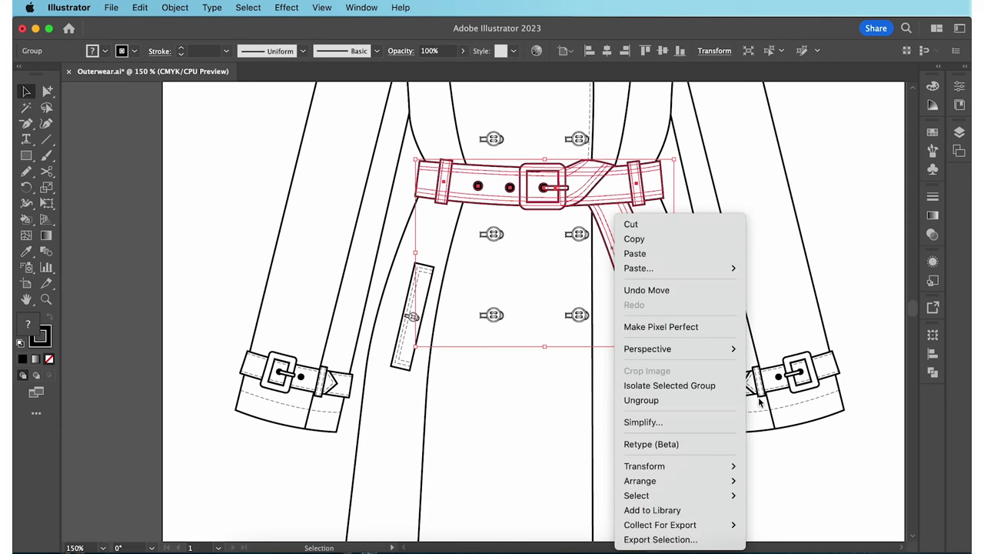
mouse_move(735, 483)
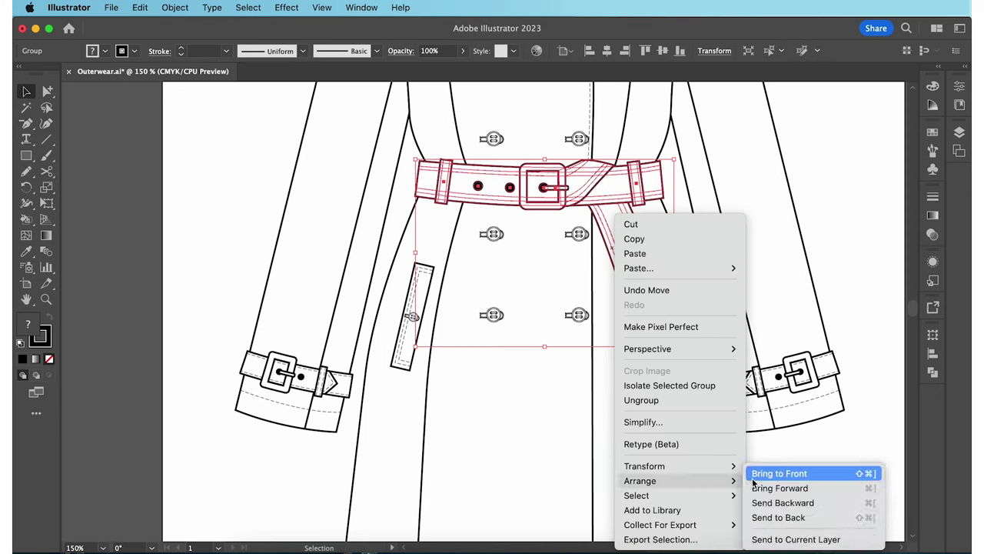
click(779, 473)
click(793, 467)
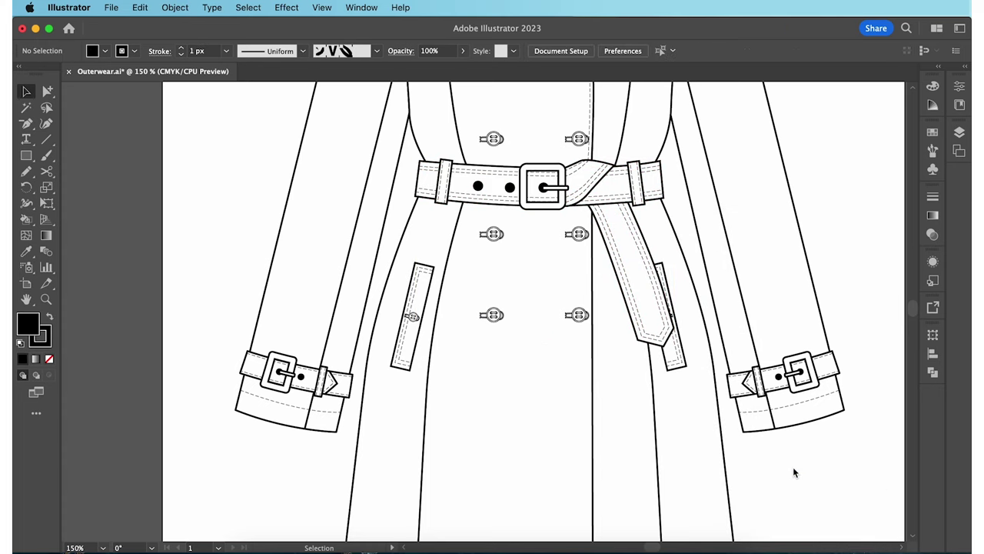
Add an anchor point on the lower centre front edge and pull the hem corner inward and up into a fold
key(super+1)
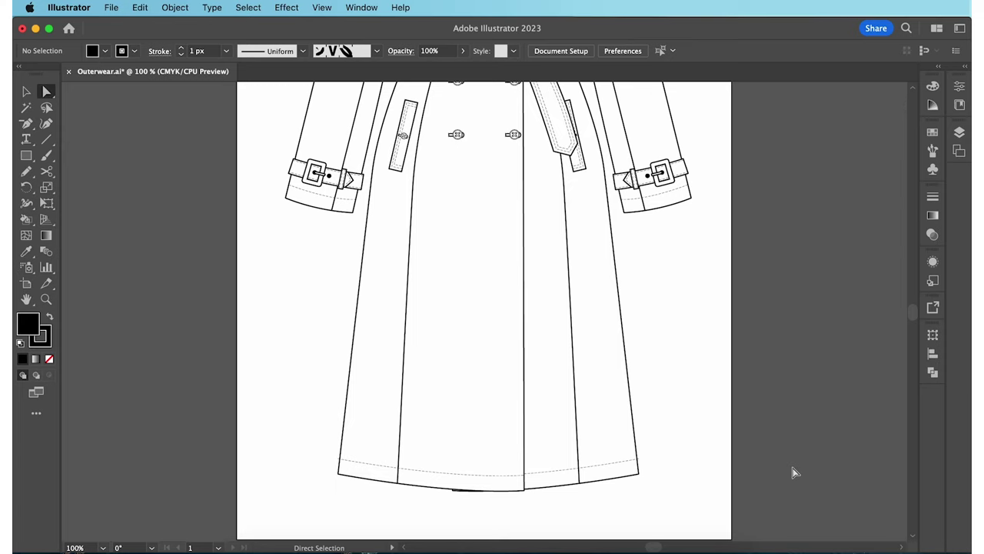
click(498, 401)
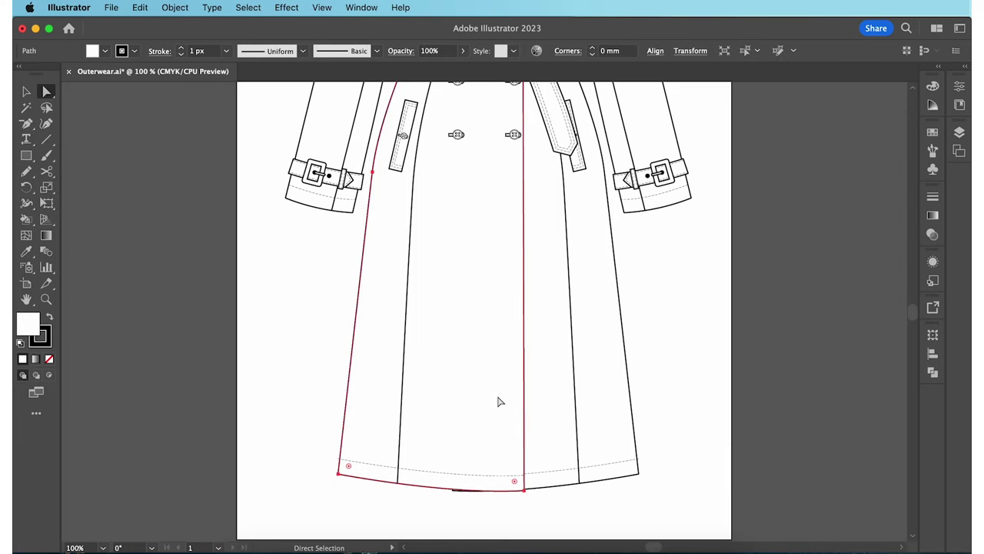
key(p)
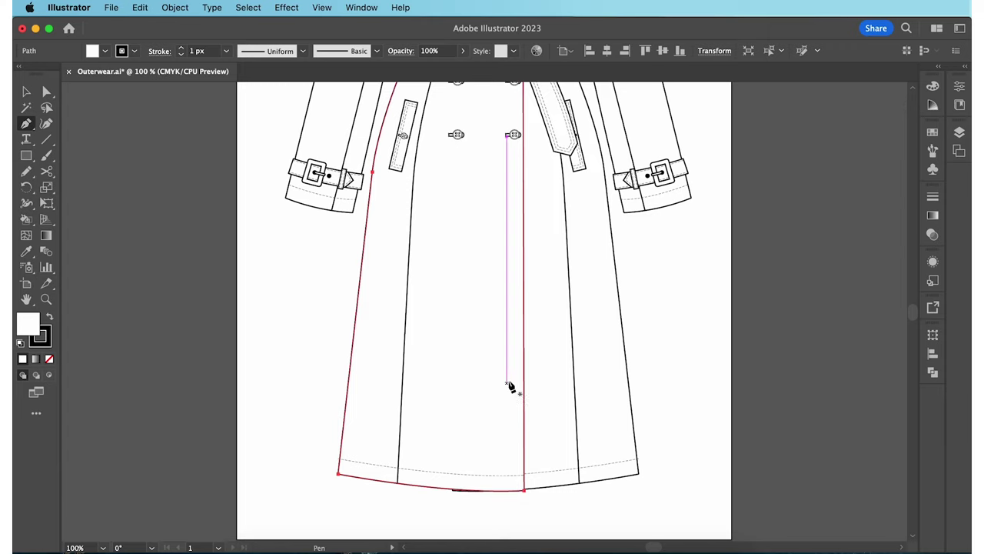
click(525, 330)
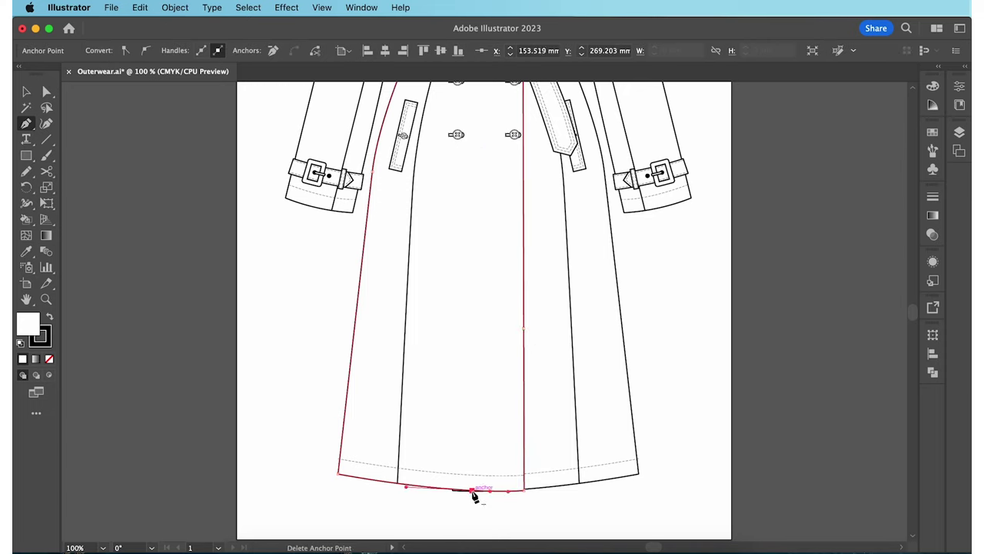
key(a)
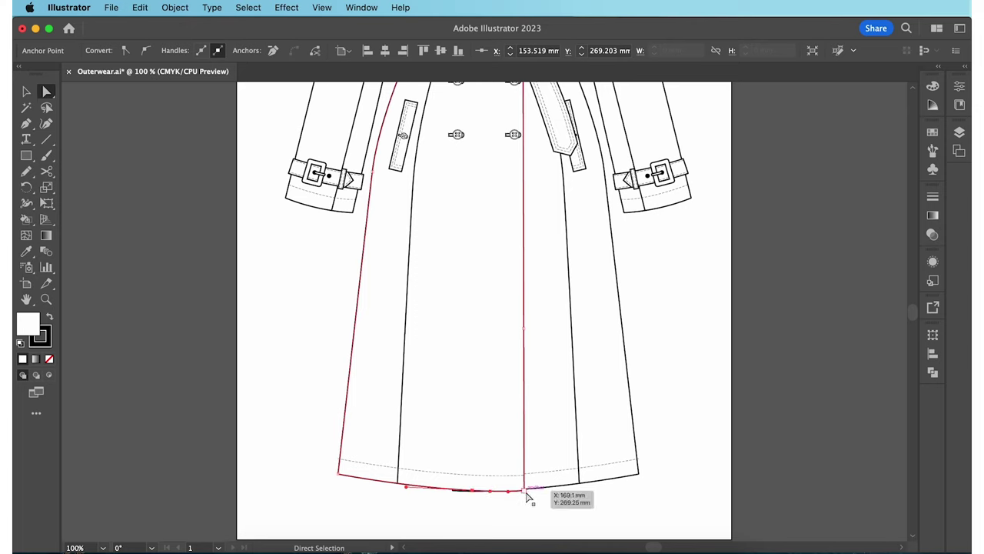
drag(525, 491, 482, 478)
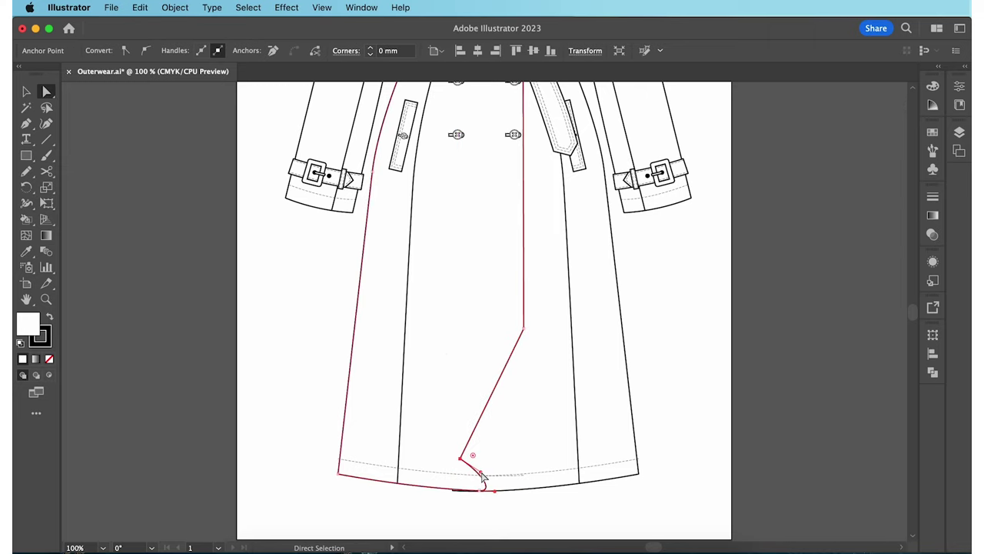
click(520, 509)
Draw a straight fold line from the new anchor point on the front edge down to the hem
key(p)
click(522, 335)
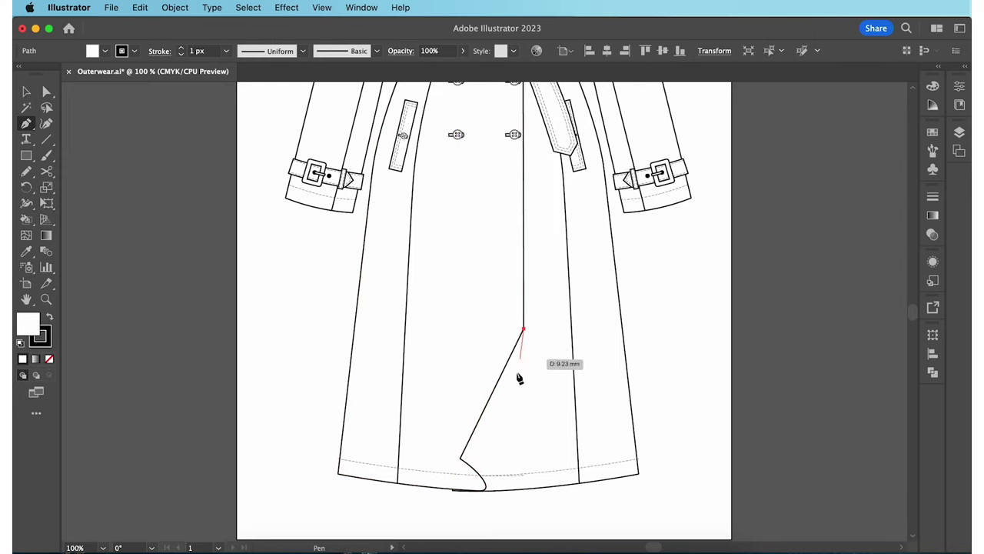
click(487, 489)
drag(500, 503, 503, 508)
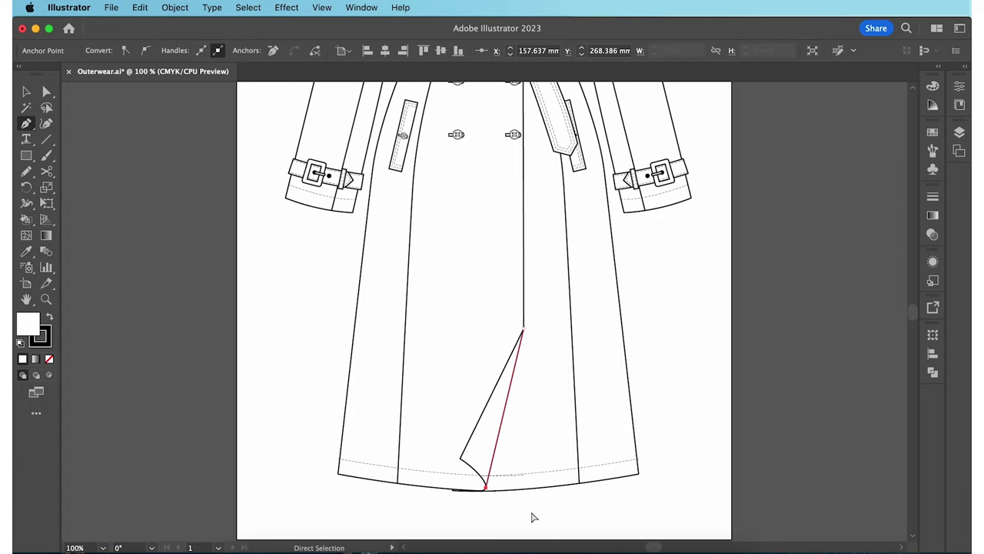
Adjust the dashed hem stitch line ends around the folded front corner
key(a)
scroll(527, 509, up, 2)
drag(524, 445, 435, 444)
drag(285, 458, 169, 433)
click(382, 497)
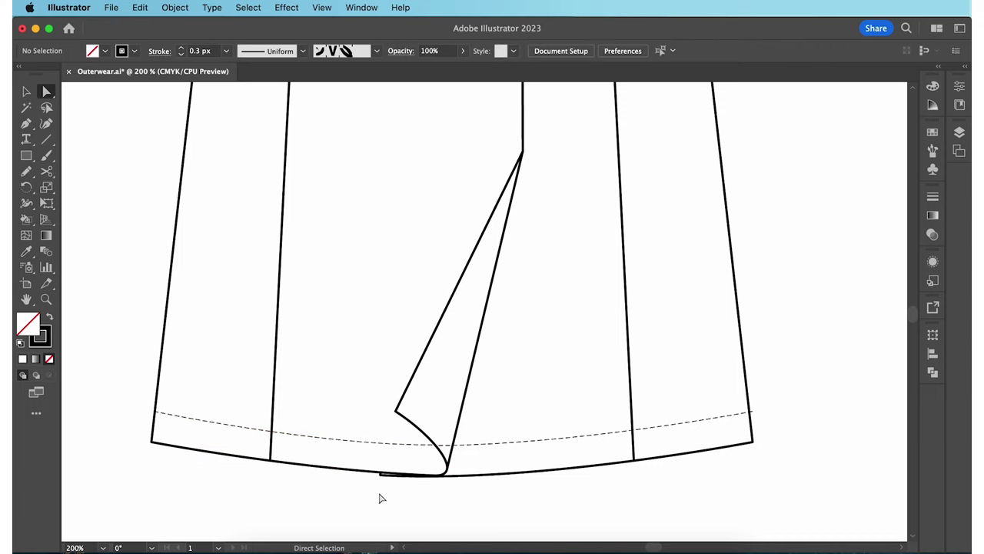
click(462, 446)
drag(463, 450, 617, 446)
click(604, 502)
Draw two parallel angled topstitch lines inside the folded front corner, following its outer edge and ending at the fold line
key(p)
click(455, 430)
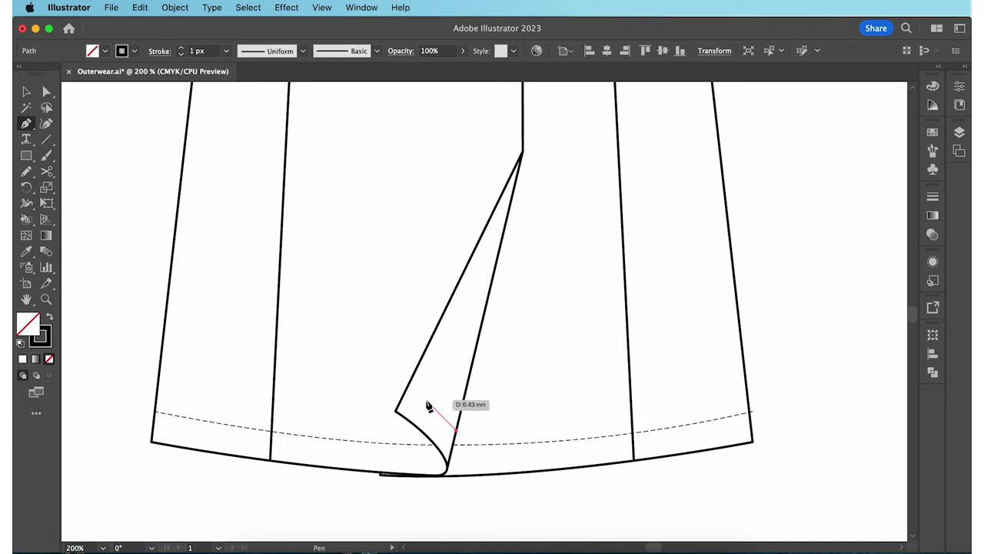
drag(428, 402, 420, 397)
click(427, 402)
click(502, 239)
key(Escape)
click(506, 222)
click(420, 404)
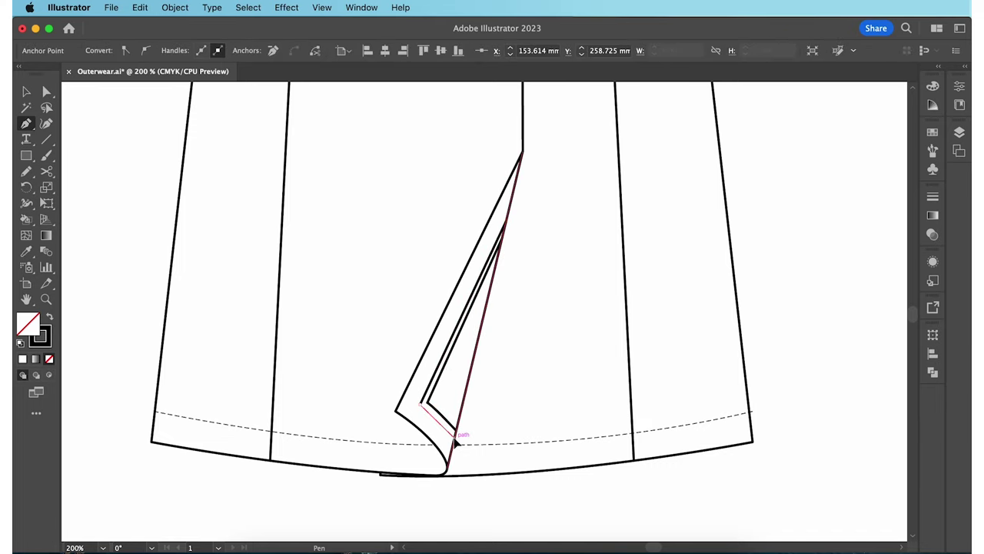
drag(454, 437, 462, 448)
Apply the hem stitch line's dashed style to the topstitching on the folded corner
key(i)
click(495, 449)
key(a)
click(413, 481)
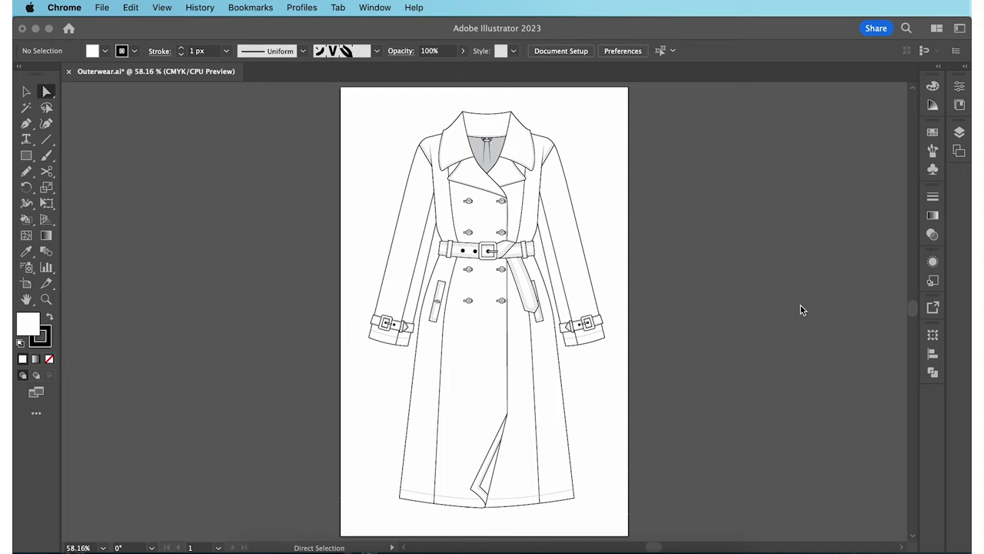
Select the outline shapes of the coat's sleeves, bodice fronts, collar and skirt panels together
click(97, 108)
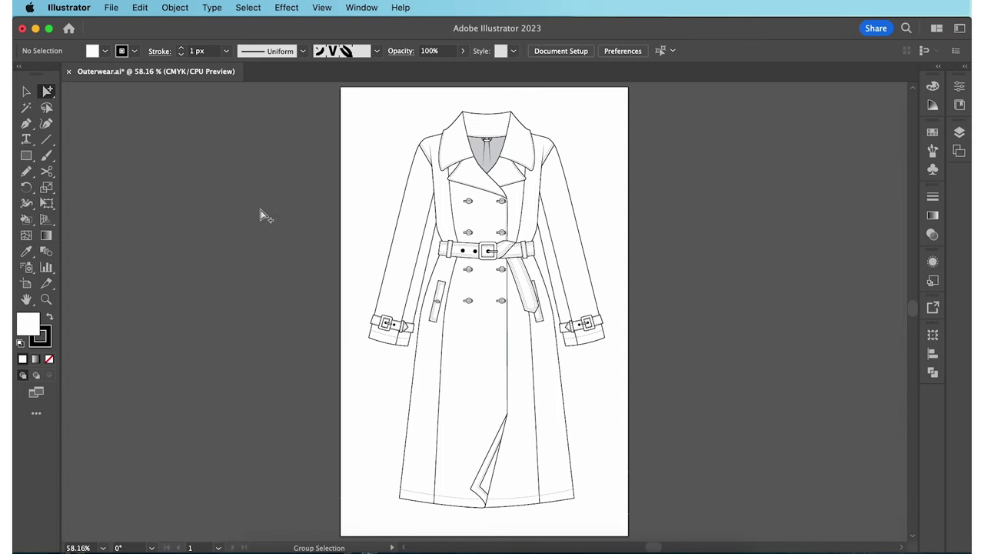
click(389, 249)
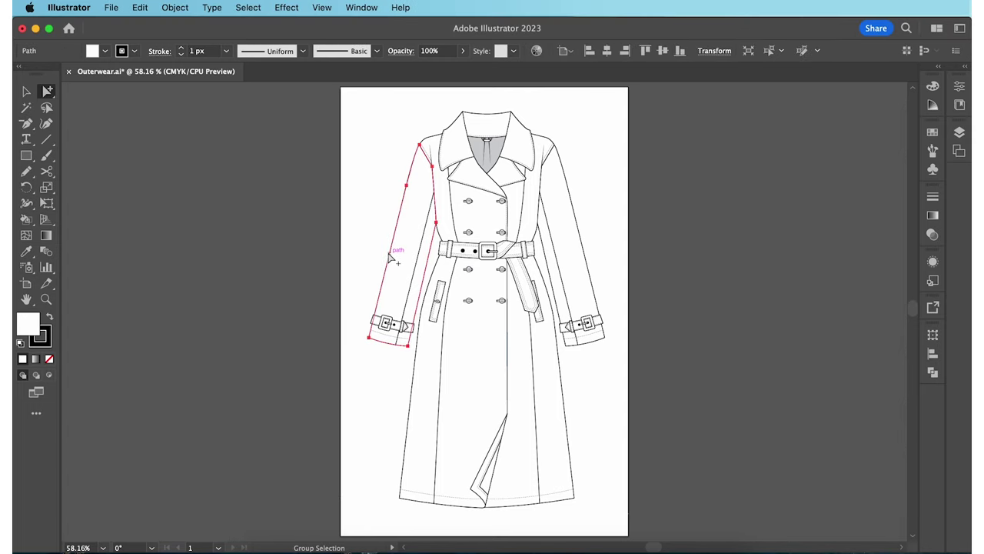
shift+click(440, 146)
shift+click(436, 142)
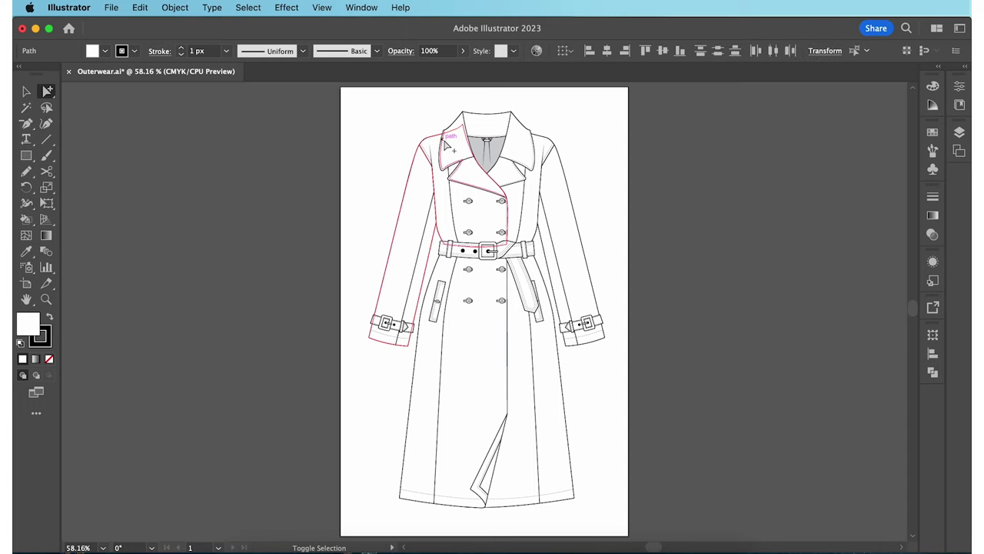
shift+click(509, 170)
shift+click(519, 147)
shift+click(539, 141)
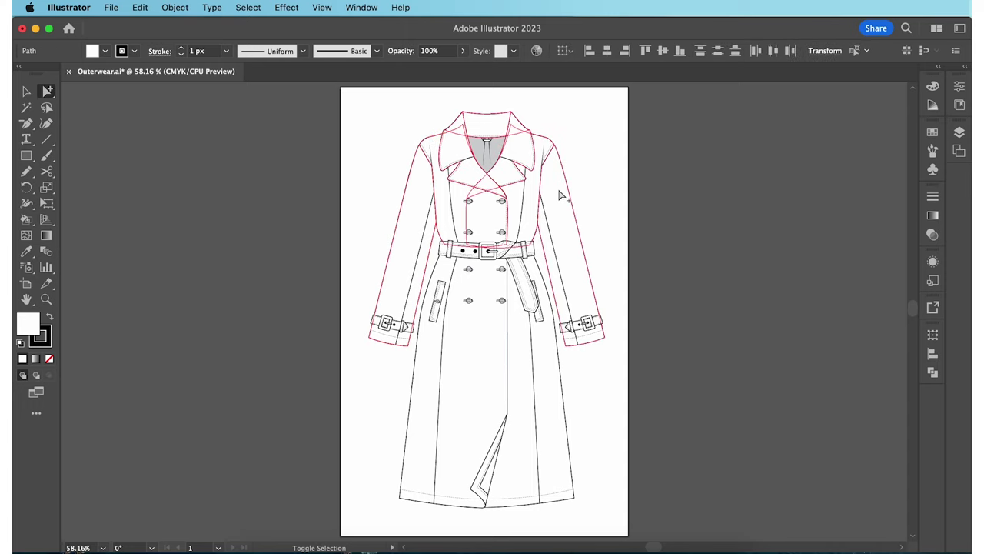
shift+click(569, 255)
shift+click(547, 385)
Add the belt band and both cuff straps to the selected coat outline shapes
key(super+equal)
key(super+equal)
key(super+equal)
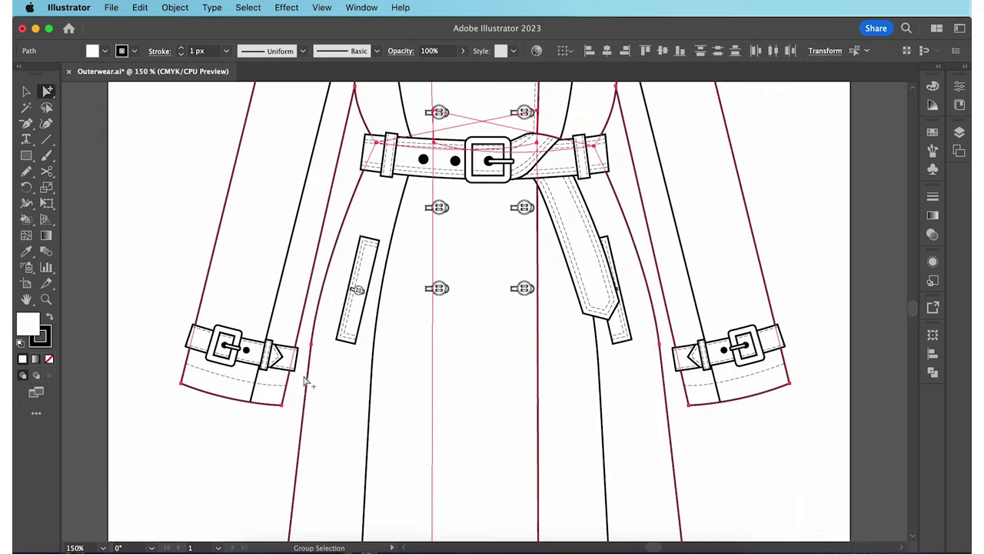
shift+click(410, 163)
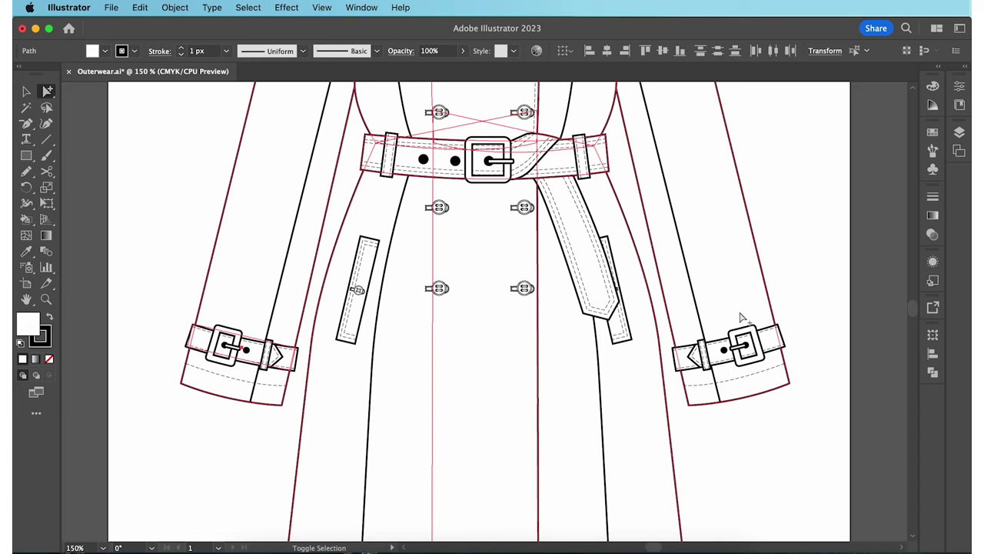
shift+click(769, 340)
Place a copy of the selected coat shapes to the right of the artboard and unite them into one silhouette
key(super+0)
key(super+a)
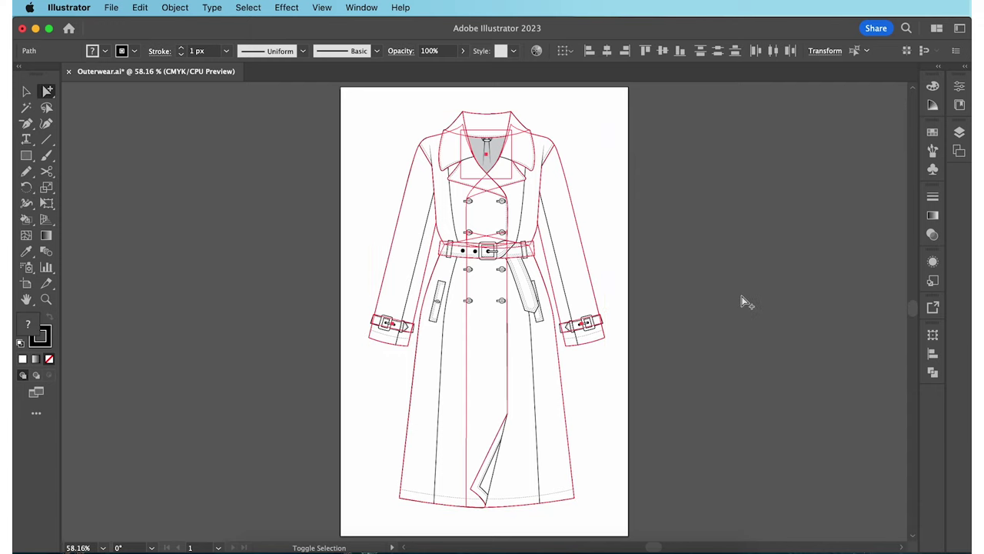
key(super+c)
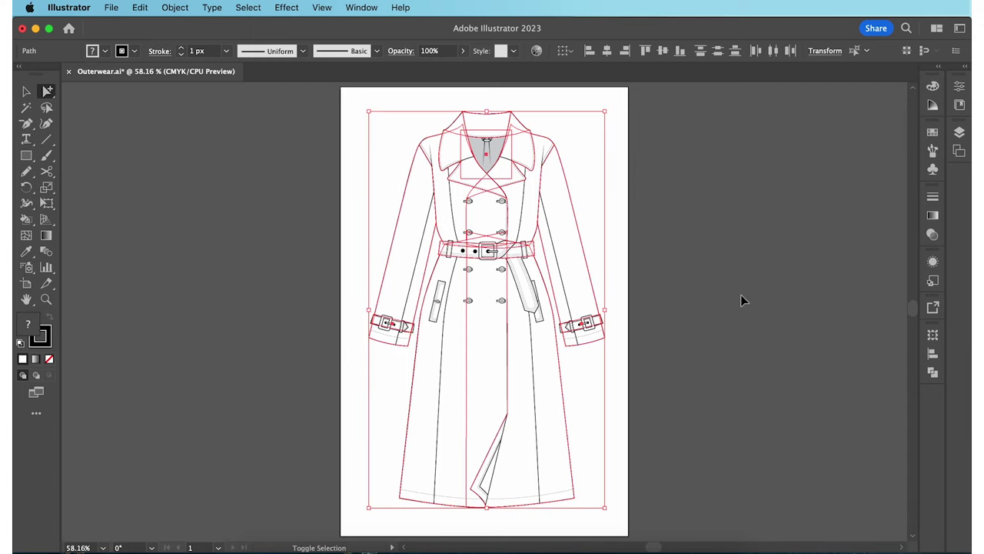
key(super+shift+])
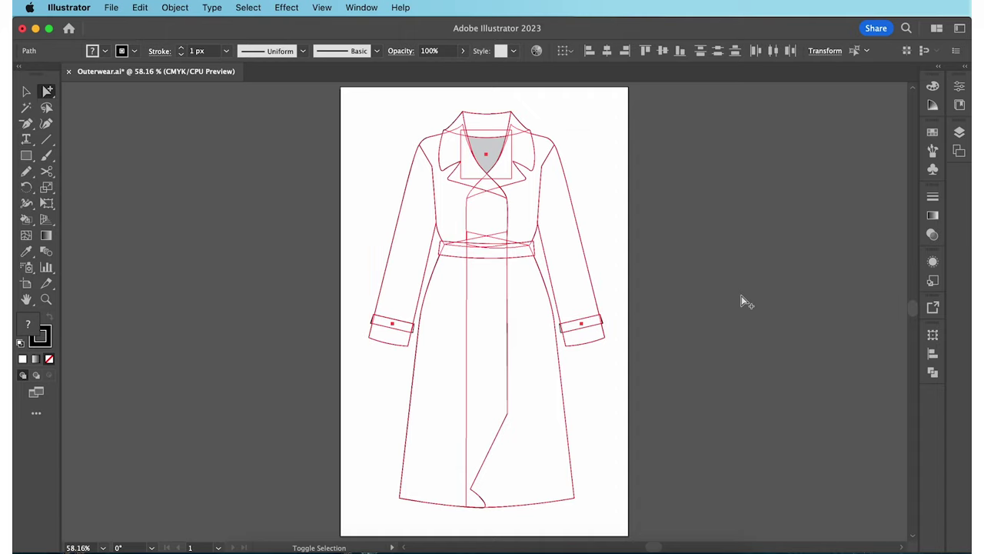
key(super+a)
drag(562, 268, 837, 283)
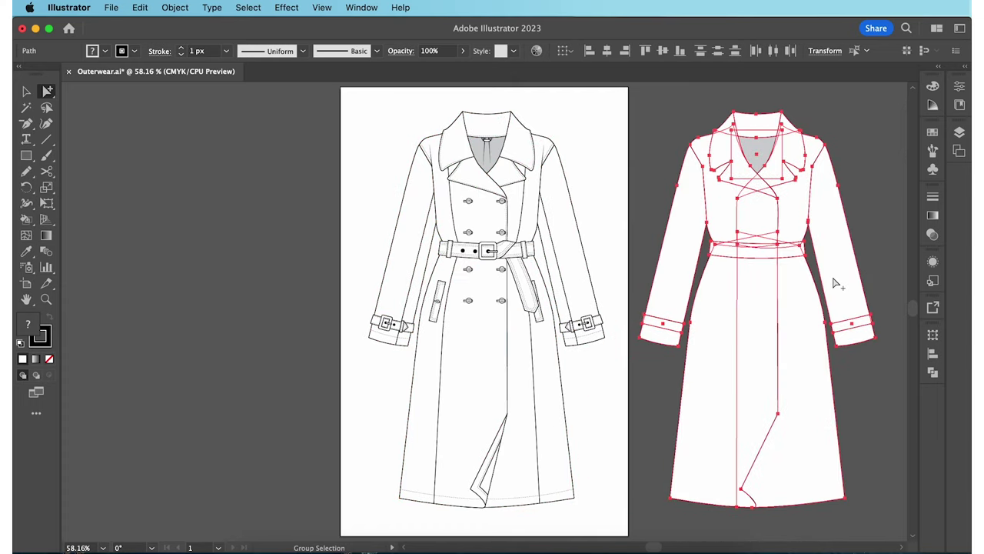
click(934, 374)
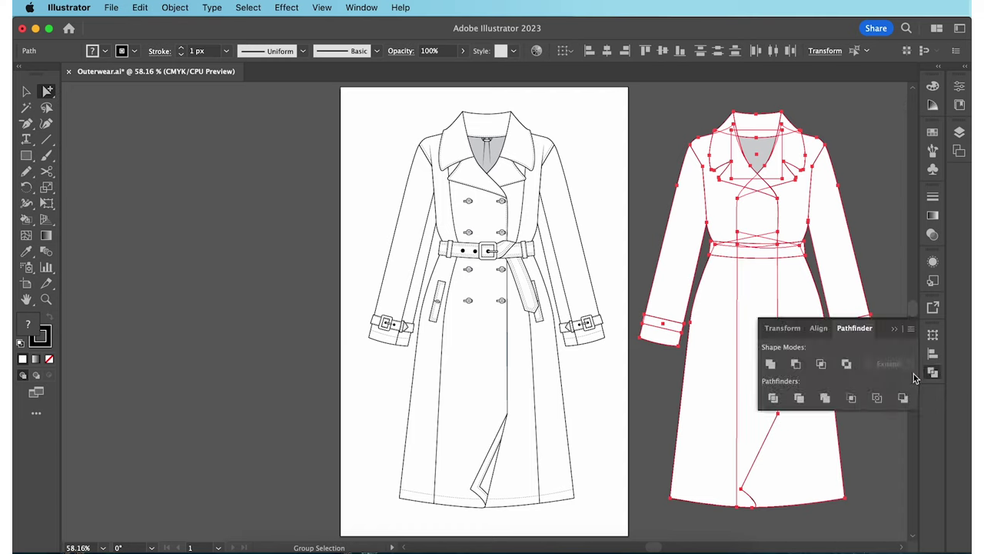
click(771, 365)
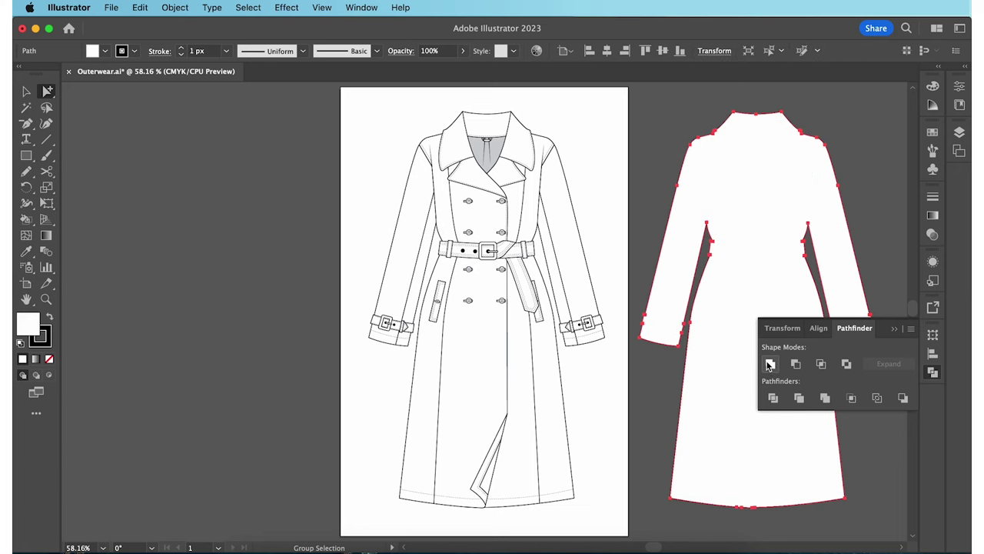
Give the united coat silhouette a 5 px stroke with round caps and round joins
click(933, 374)
scroll(883, 367, right, 5)
click(932, 196)
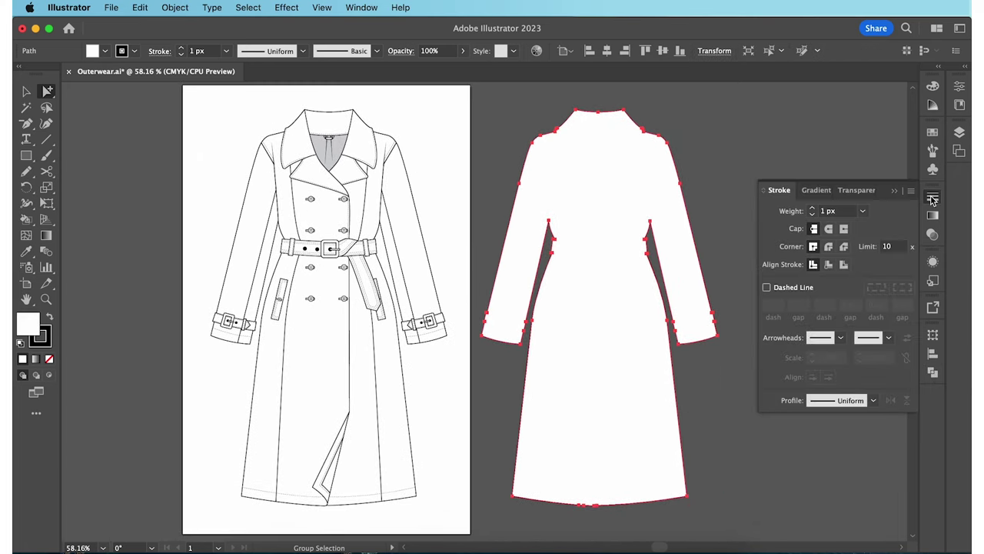
click(863, 210)
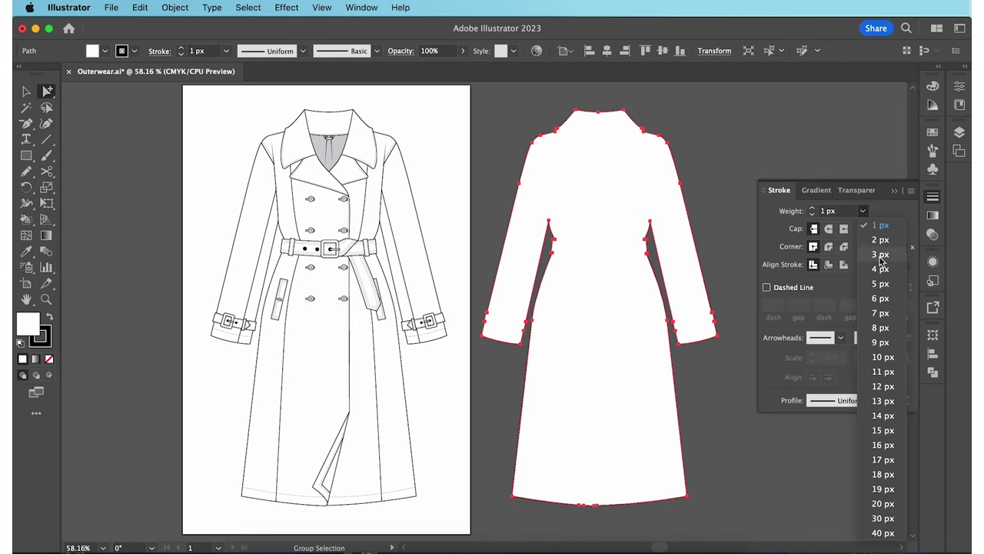
click(883, 284)
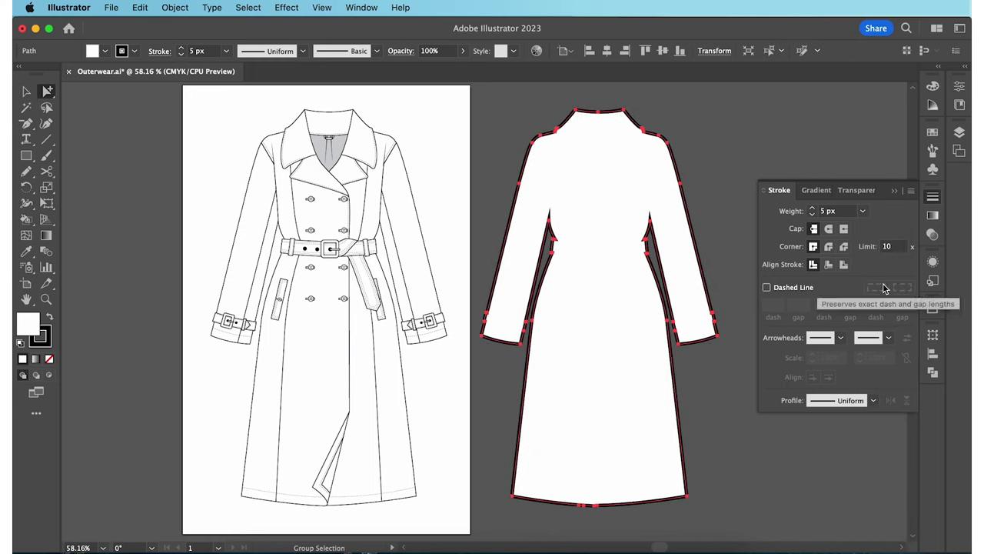
click(829, 229)
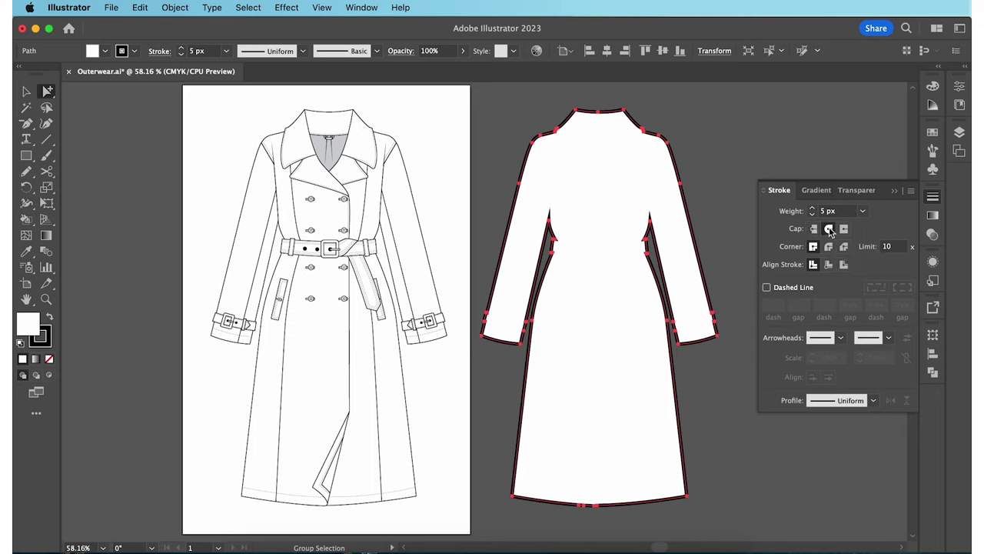
click(831, 247)
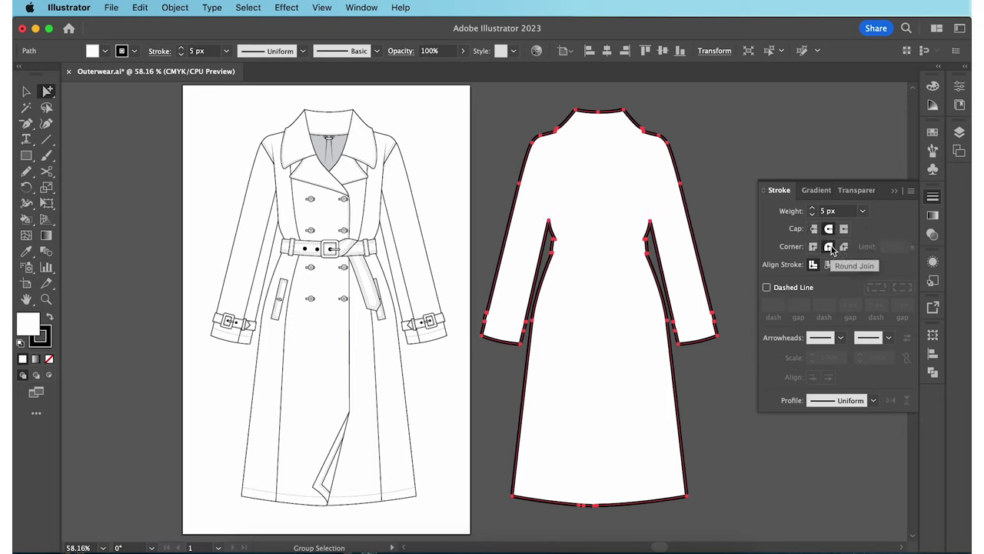
click(932, 197)
click(860, 228)
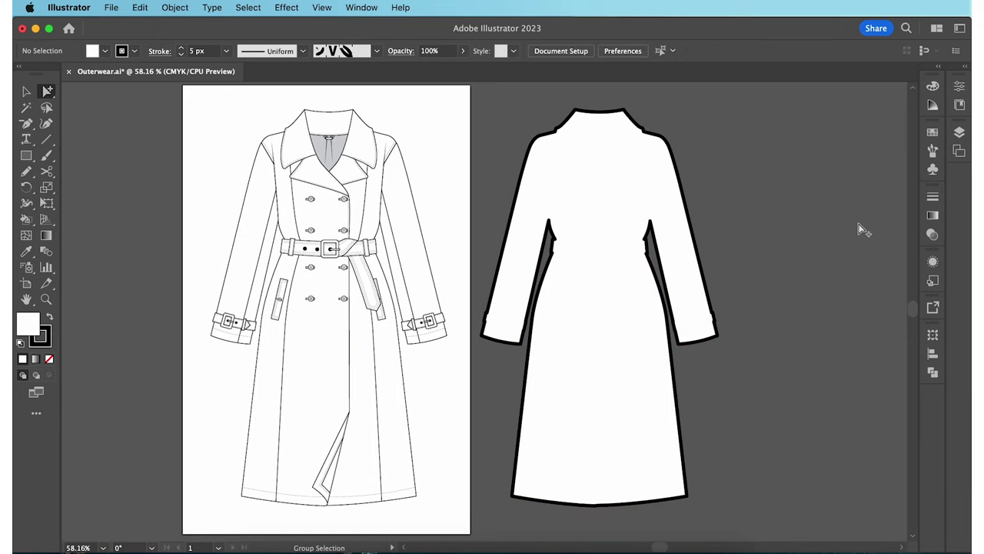
Move the united silhouette onto the coat sketch and send it behind the coat's artwork as a heavy outline
key(v)
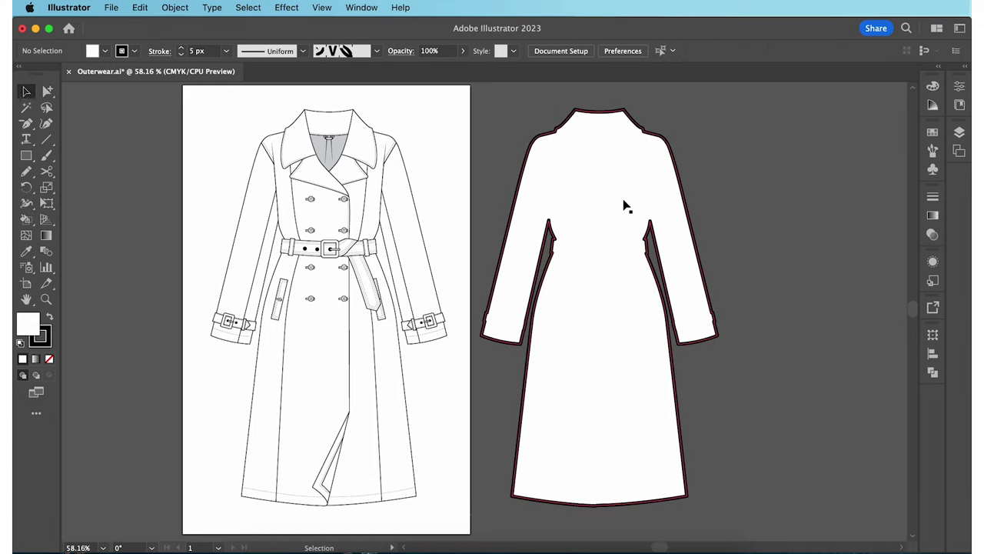
mouse_move(624, 203)
mouse_down()
mouse_move(534, 204)
mouse_move(355, 230)
mouse_up()
right_click(353, 226)
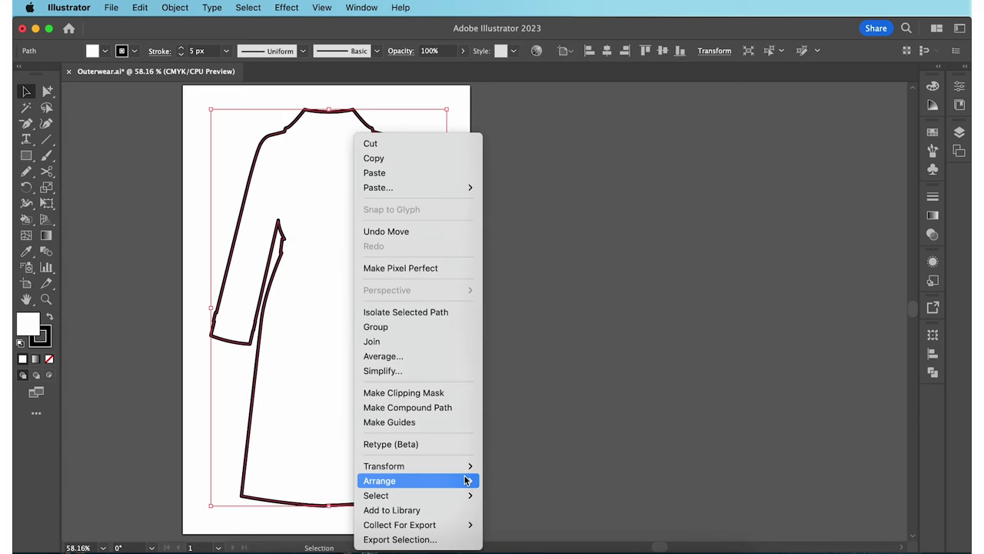
mouse_move(465, 481)
click(522, 516)
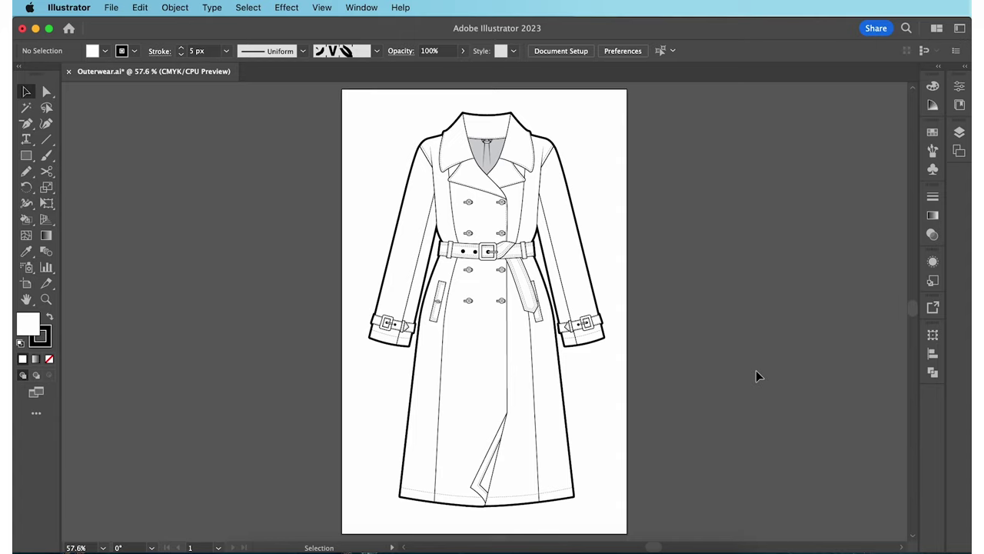
Create a new layer above the coat drawing and lock Layer 2
click(958, 132)
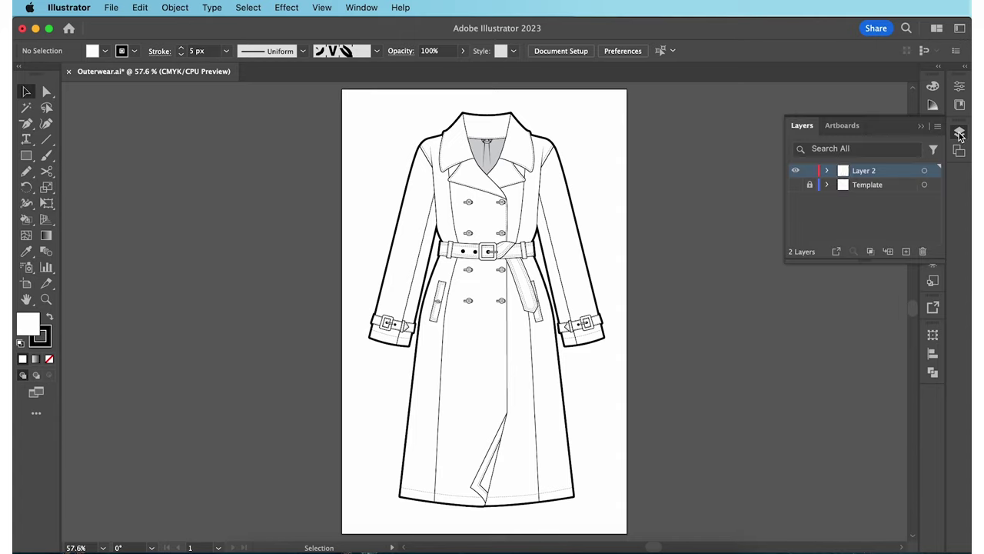
click(906, 250)
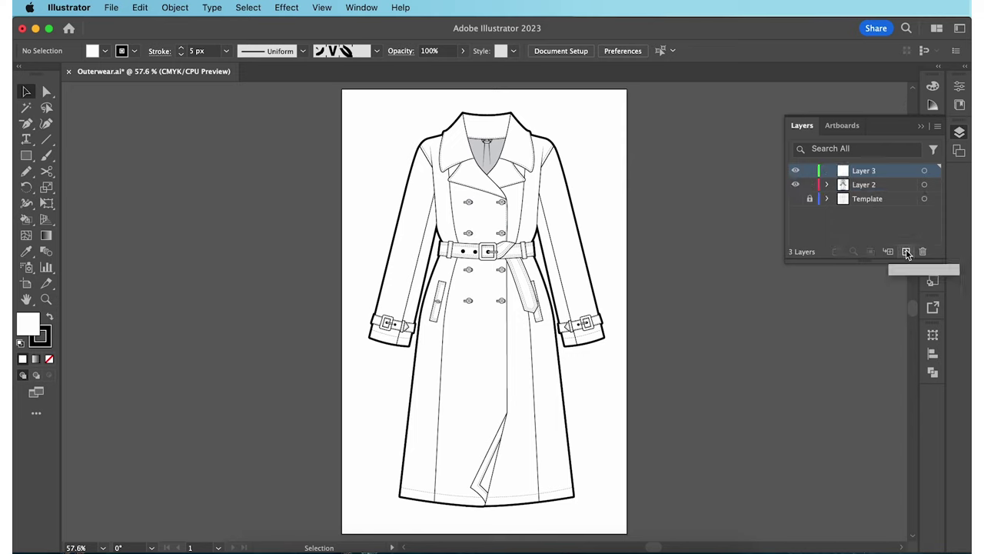
click(809, 186)
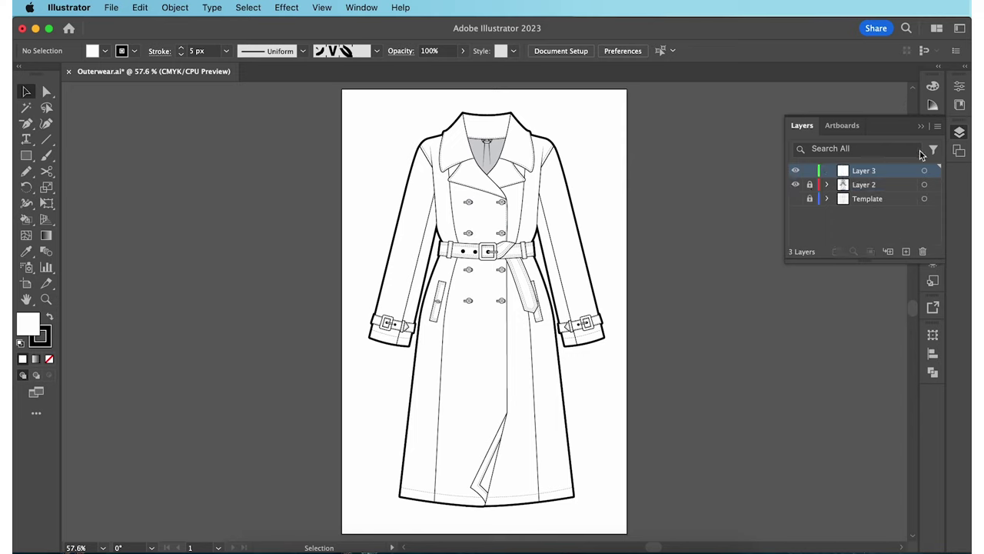
click(959, 132)
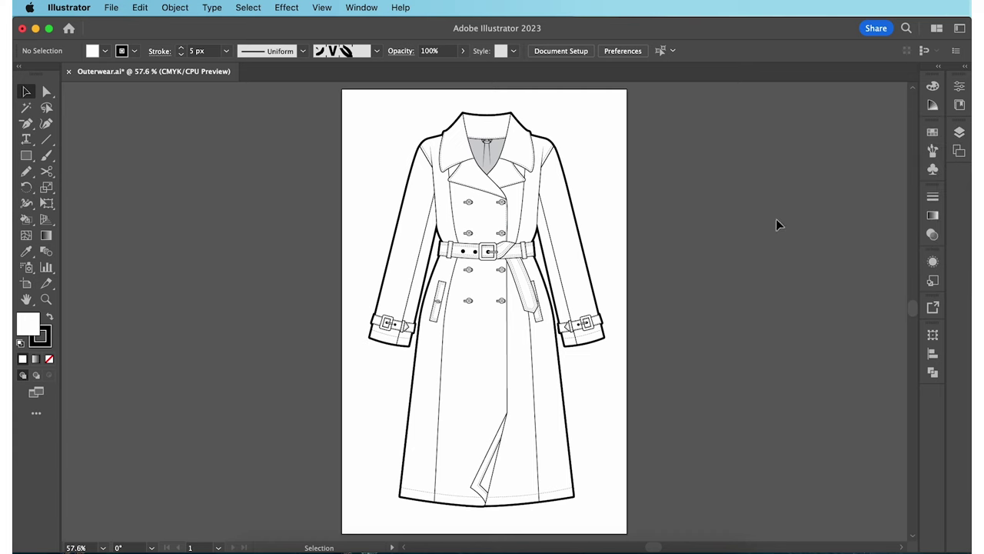
Set the drawing colours for new shapes to no stroke and a light grey fill
key(super+1)
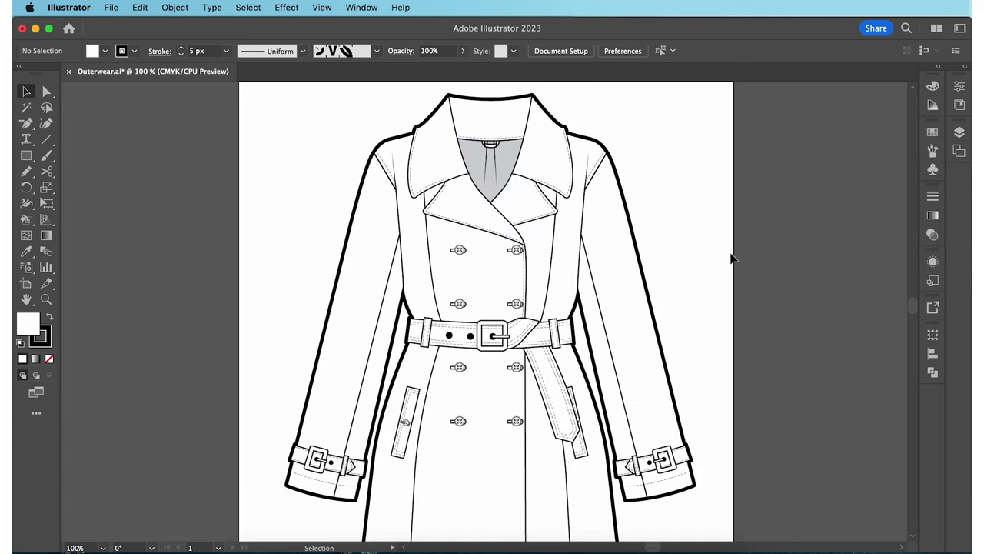
click(133, 51)
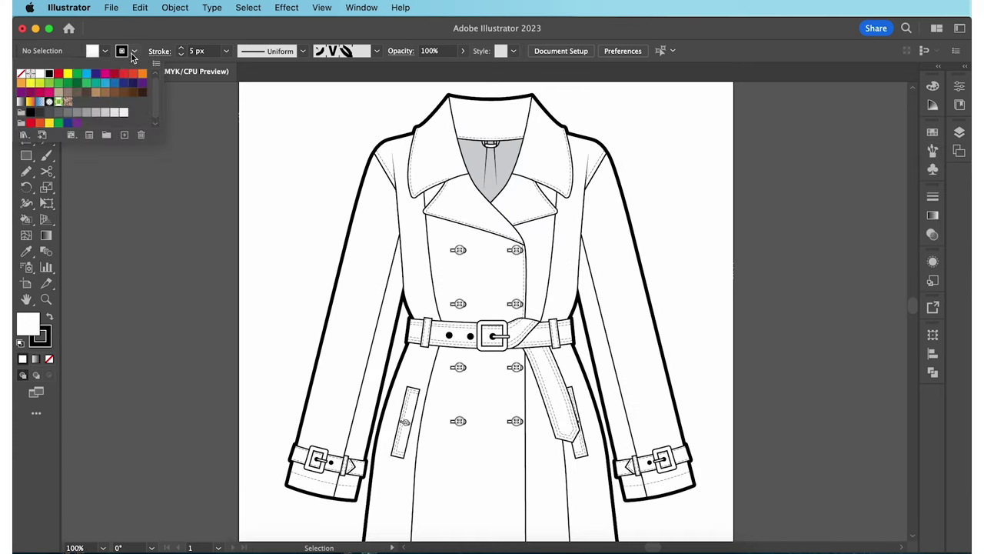
click(22, 73)
click(105, 51)
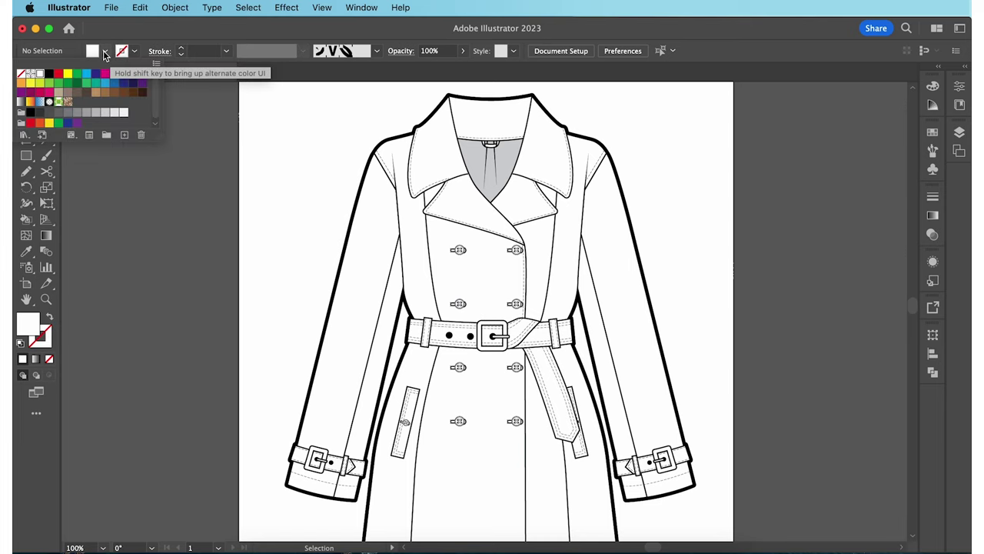
click(95, 112)
Draw a tapered grey fold shadow with the Pen tool, rising from the belt beside the left belt loop
key(p)
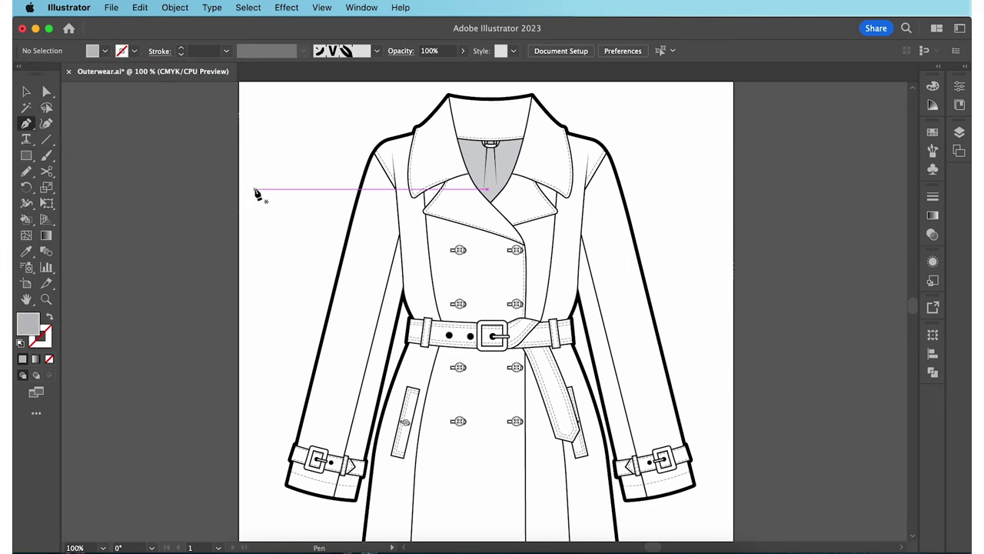
key(super+=)
key(super+=)
key(super+=)
click(272, 176)
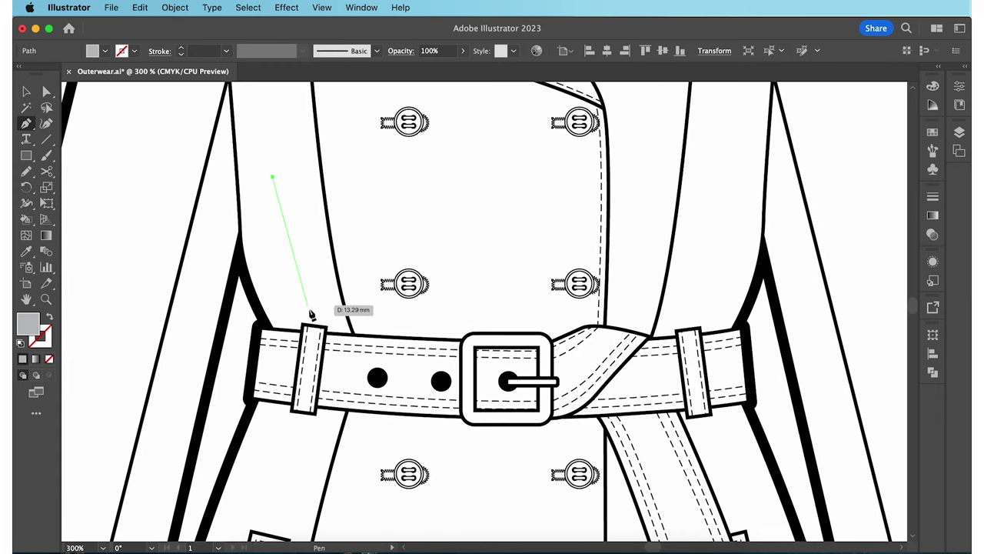
drag(308, 329, 324, 340)
click(292, 331)
drag(272, 177, 273, 131)
Draw a tapered grey fold shadow rising from the upper edge of the belt buckle on the coat front
scroll(369, 192, up, 2)
click(456, 242)
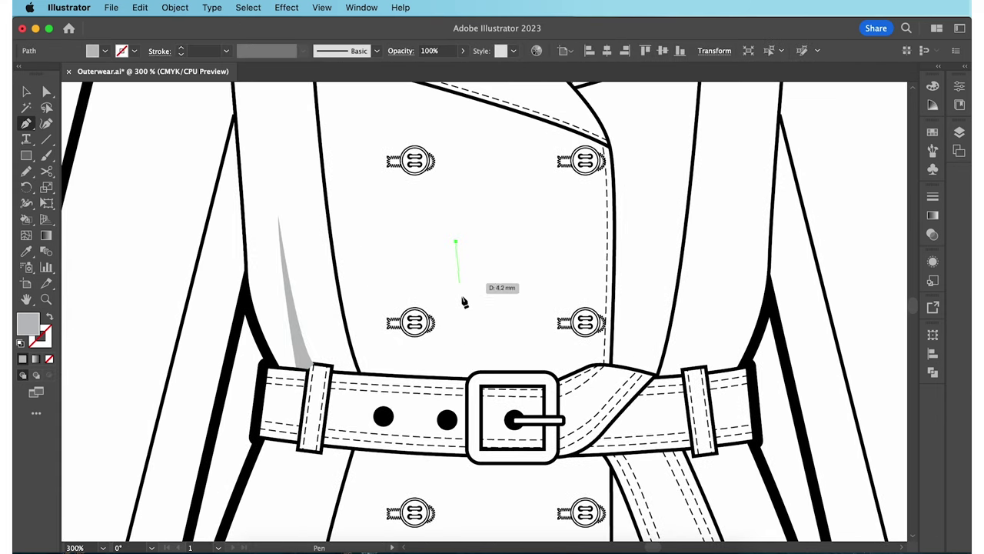
drag(475, 370, 492, 388)
click(481, 372)
click(456, 242)
drag(456, 242, 455, 179)
Draw two tapered fold shadows above the right belt loop, with the upper one about 16 mm tall
scroll(566, 192, right, 3)
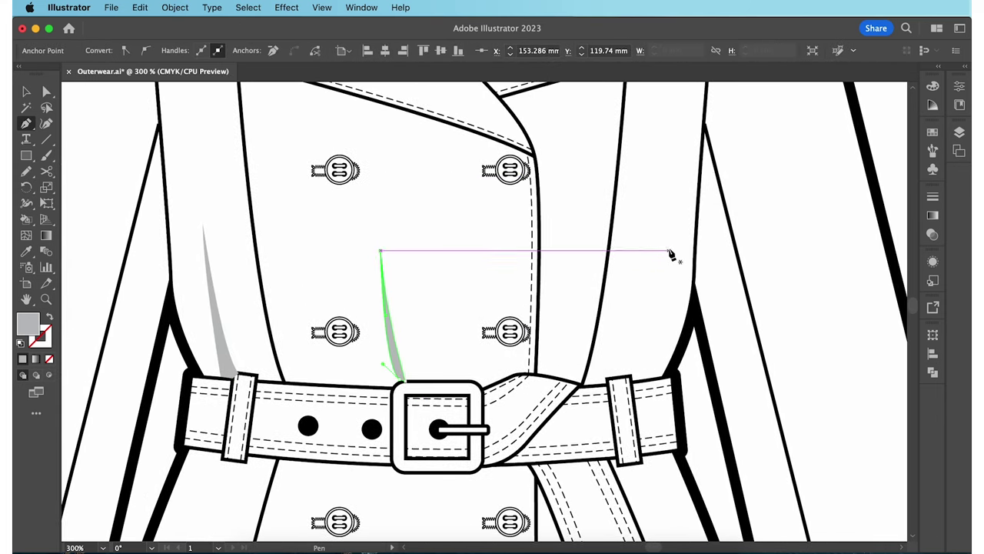
click(668, 250)
drag(637, 381, 625, 392)
click(637, 380)
drag(669, 250, 679, 131)
click(663, 158)
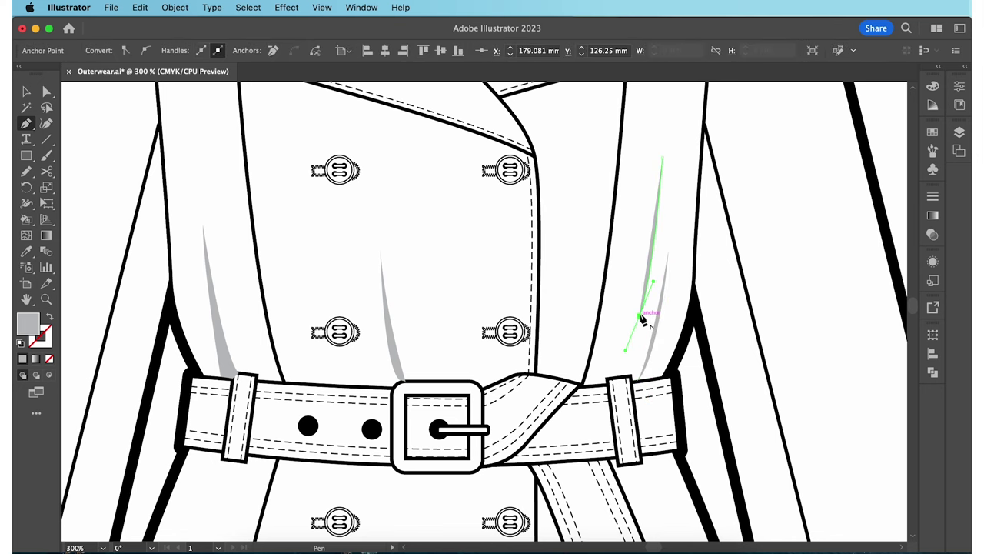
click(640, 312)
Add narrow grey shadows along the right and left armhole seams below the shoulders
scroll(561, 198, up, 3)
scroll(559, 200, up, 3)
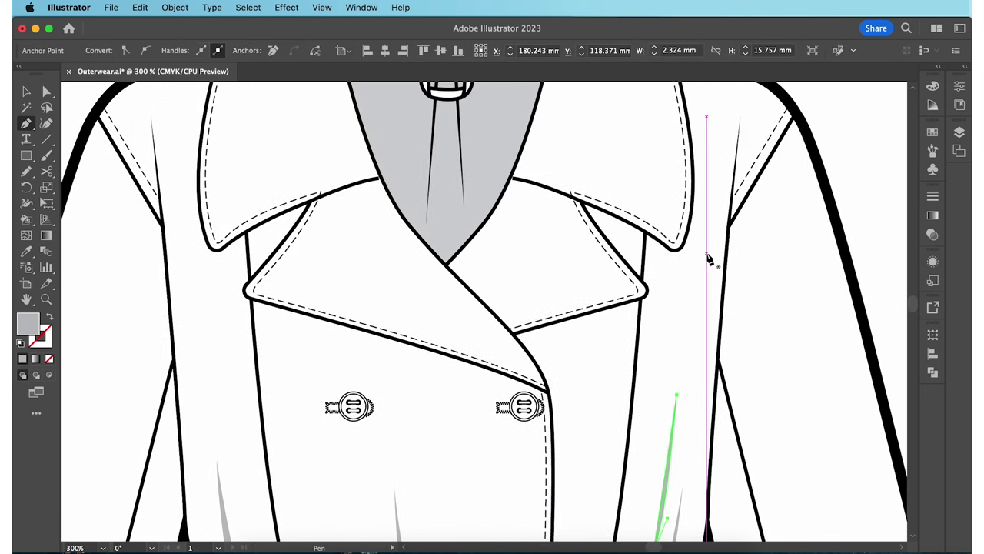
click(740, 116)
drag(731, 224, 721, 245)
click(731, 223)
click(741, 116)
click(169, 139)
click(181, 407)
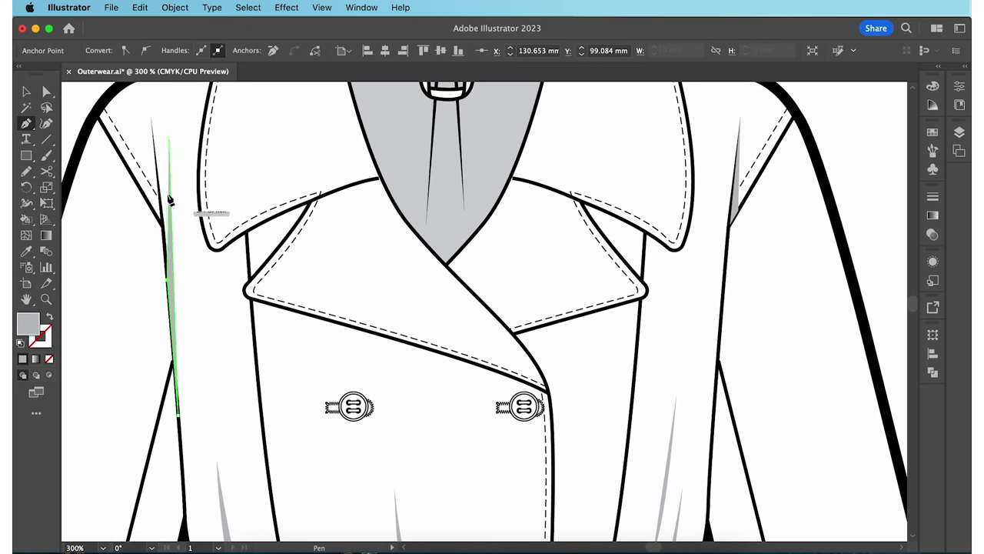
click(169, 139)
Draw grey cast shadows beneath the lower edges of the wide overlapping lapel and the right lapel
scroll(352, 241, up, 3)
click(570, 457)
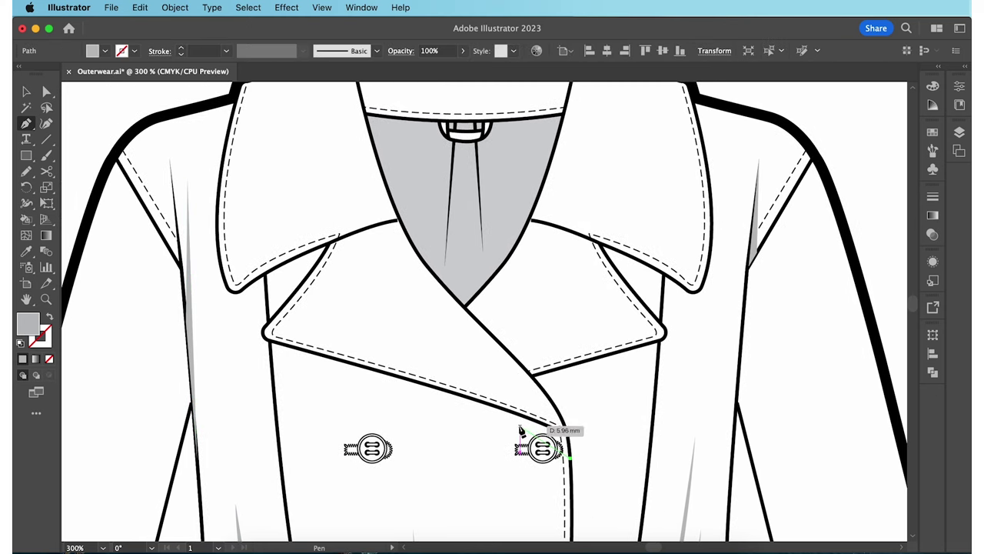
drag(515, 420, 474, 403)
click(271, 342)
drag(568, 434, 622, 466)
click(571, 457)
click(541, 384)
click(661, 343)
Draw grey cast shadows beneath the right and left collar edges, where the collar overlaps the lapels
click(687, 290)
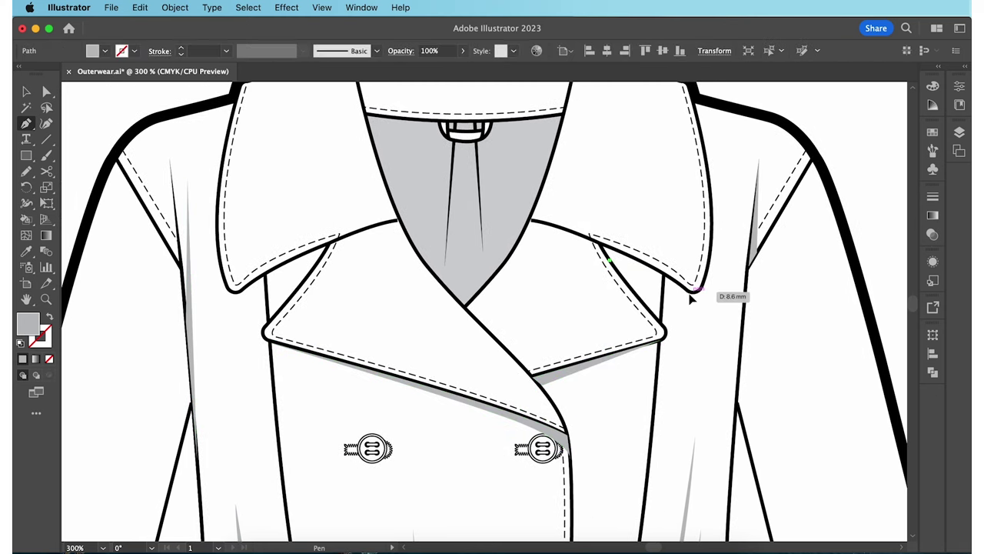
click(601, 244)
click(687, 291)
click(240, 292)
drag(315, 266, 340, 270)
click(315, 266)
click(330, 243)
click(240, 291)
Shade the left collar's outer edge and add a narrow fold shadow on the left sleeve's inner panel
scroll(294, 213, up, 3)
click(212, 278)
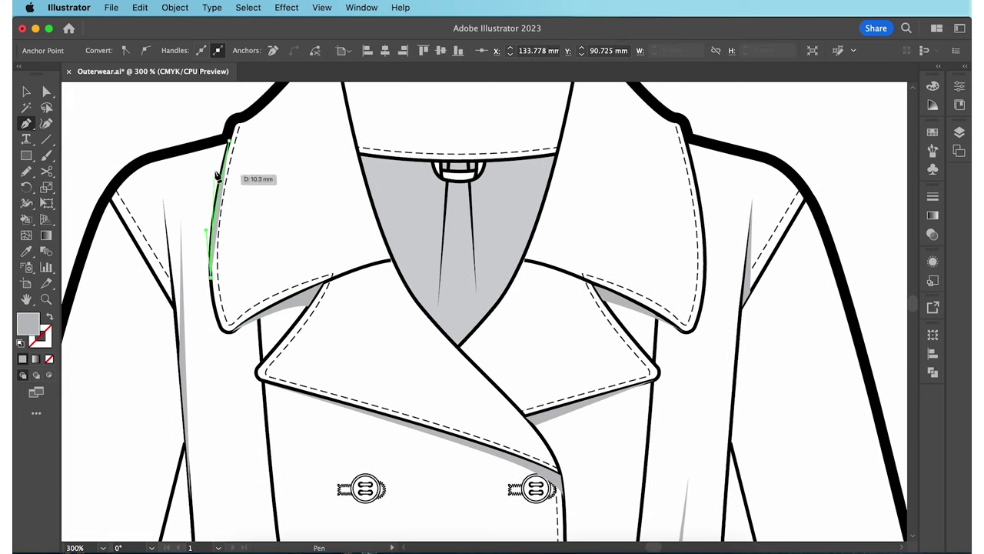
drag(231, 143, 237, 107)
key(super+minus)
key(super+minus)
click(469, 233)
click(461, 334)
Draw two long fold shadows on the left sleeve, one from the upper arm and one near the outer edge above the cuff
scroll(423, 128, up, 1)
click(428, 128)
drag(391, 345, 393, 424)
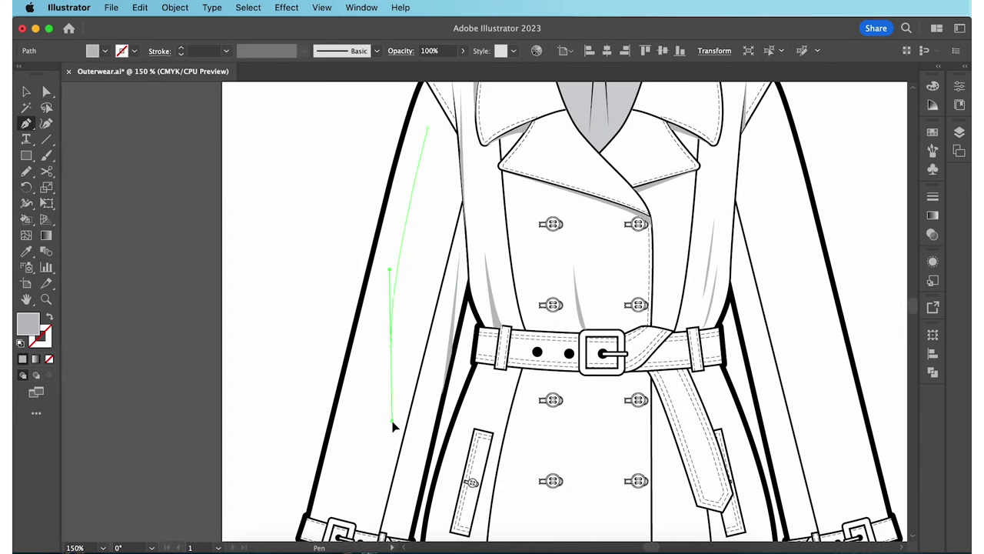
click(428, 128)
scroll(429, 323, down, 4)
click(362, 269)
drag(349, 390, 353, 405)
click(362, 270)
Draw two curved fold shadows on the right sleeve, one above the cuff and one on the upper arm
scroll(518, 287, right, 3)
click(730, 275)
drag(759, 400, 761, 415)
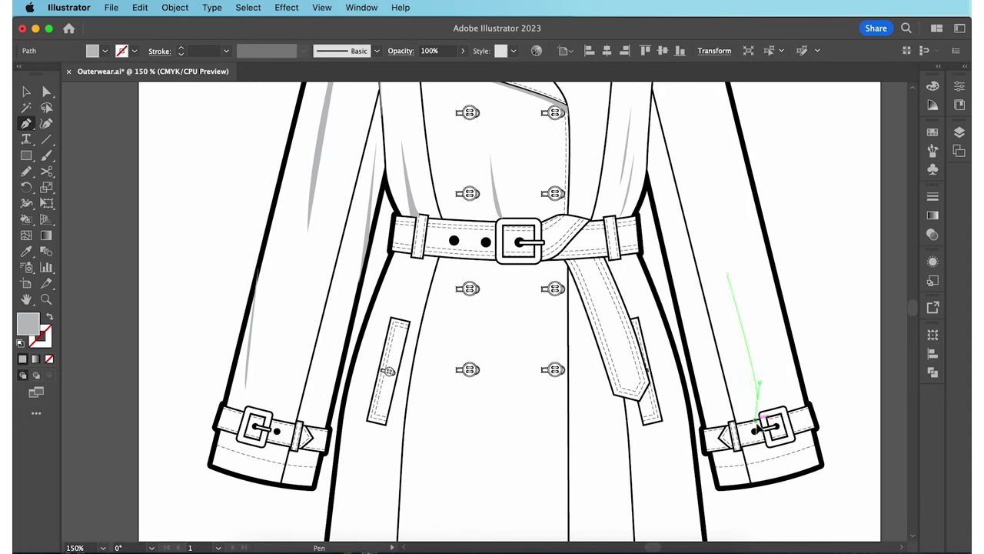
click(730, 275)
scroll(746, 216, up, 3)
click(730, 133)
drag(762, 250, 762, 282)
click(731, 133)
Draw tapered fold shadows hanging from the belt, one below the buckle and two on the left part of the skirt
key(super+plus)
click(479, 180)
click(474, 224)
click(478, 181)
click(369, 173)
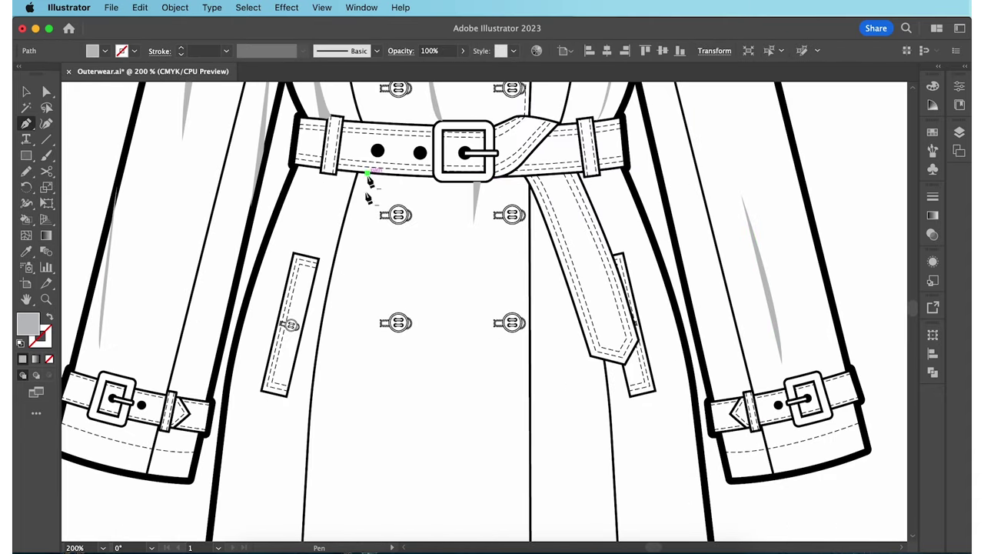
drag(337, 315, 330, 375)
click(370, 173)
click(307, 166)
drag(276, 268, 273, 283)
click(308, 167)
Shade the folded part of the belt beside the buckle and add a cast shadow around the hanging belt end
click(559, 125)
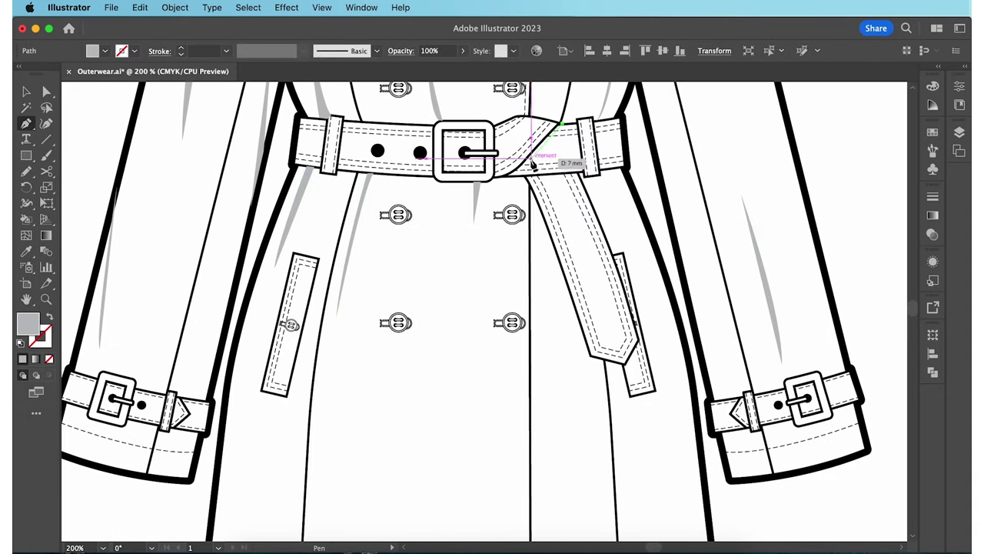
drag(503, 176, 479, 180)
click(559, 125)
click(528, 179)
drag(590, 355, 600, 387)
click(622, 363)
click(639, 339)
click(629, 377)
click(584, 363)
click(527, 179)
Draw two long fold shadows on the left of the skirt, one below the pocket and one on the front panel
key(super+minus)
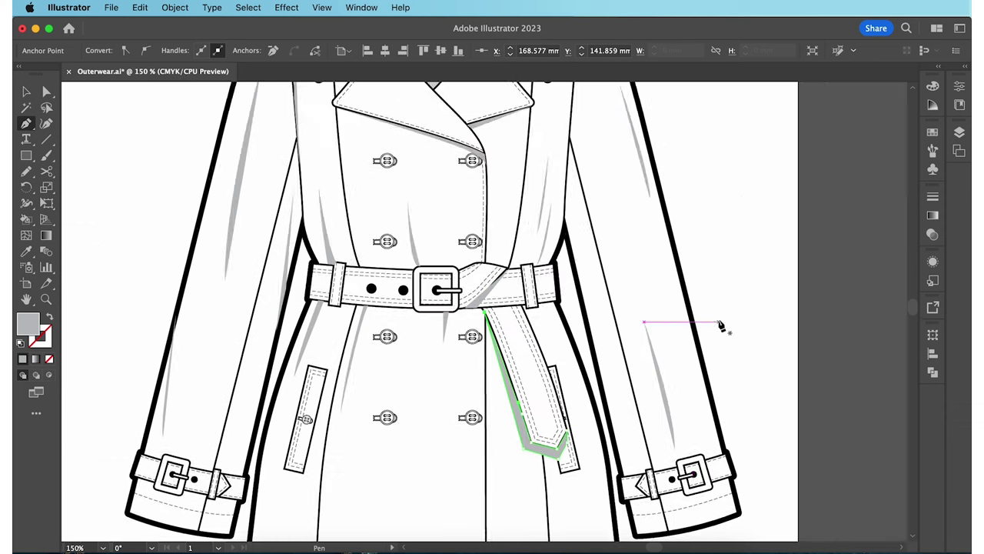
scroll(723, 326, down, 5)
click(330, 280)
scroll(328, 286, down, 4)
click(492, 178)
drag(484, 367, 492, 435)
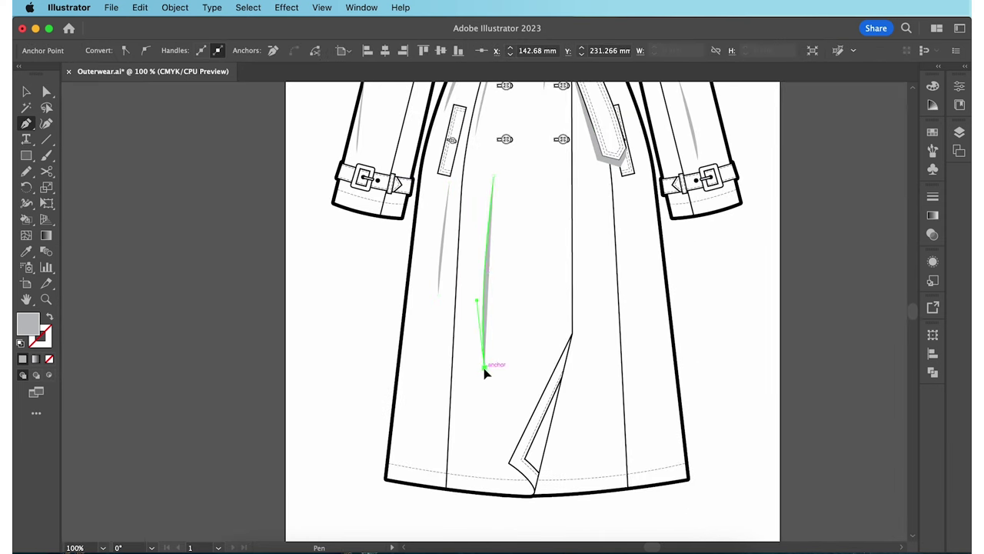
click(493, 178)
Draw two long fold shadows on the right of the skirt, one beside the front opening and one along the side edge
click(587, 217)
drag(599, 422, 596, 494)
click(588, 217)
click(661, 253)
drag(673, 453, 670, 523)
click(662, 253)
Draw a fold shadow about 34 mm tall rising from the hem beside the left skirt seam
click(437, 469)
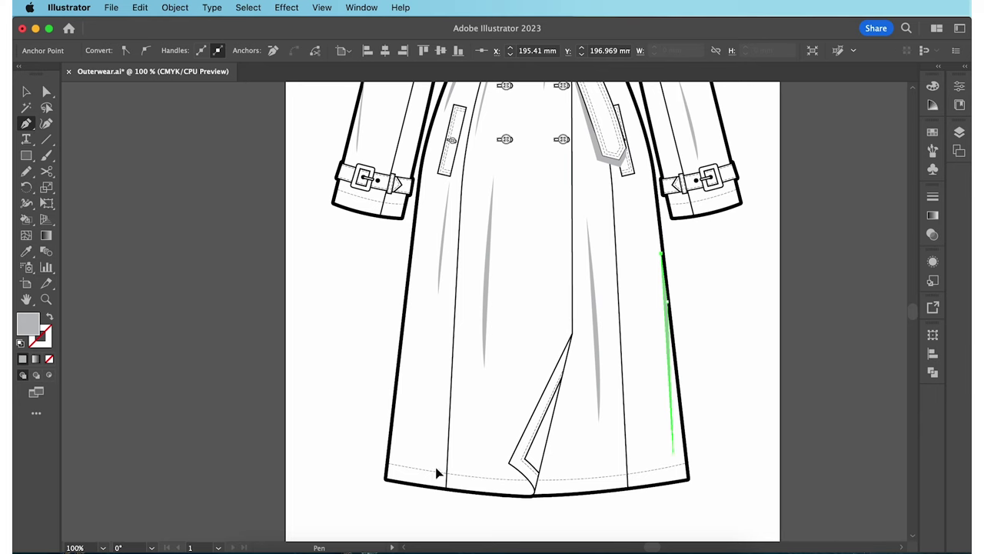
click(442, 354)
drag(437, 469, 445, 481)
Select all the grey shadow shapes across the coat and group them
key(super+0)
key(v)
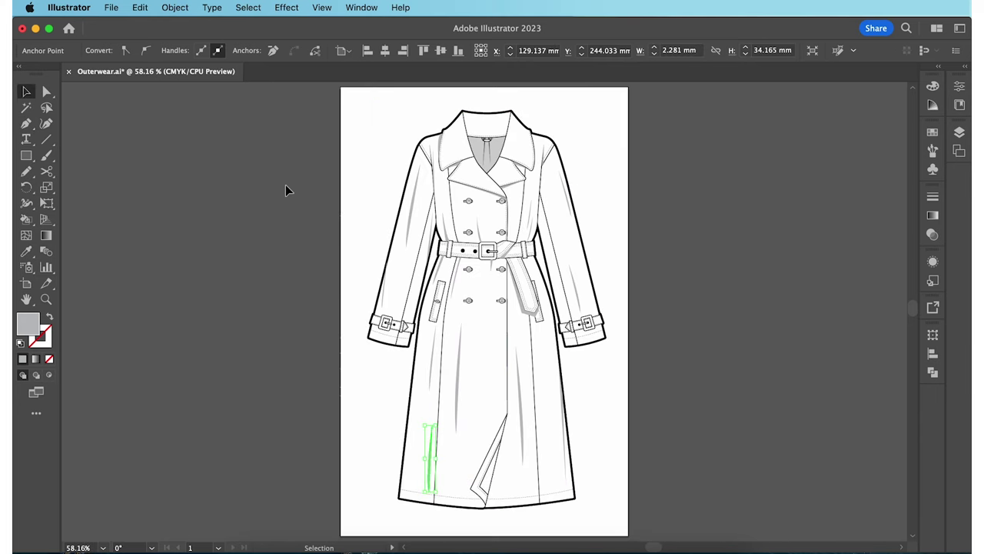
click(285, 184)
drag(339, 113, 611, 504)
key(super+g)
key(super+equal)
key(super+equal)
key(super+equal)
key(super+equal)
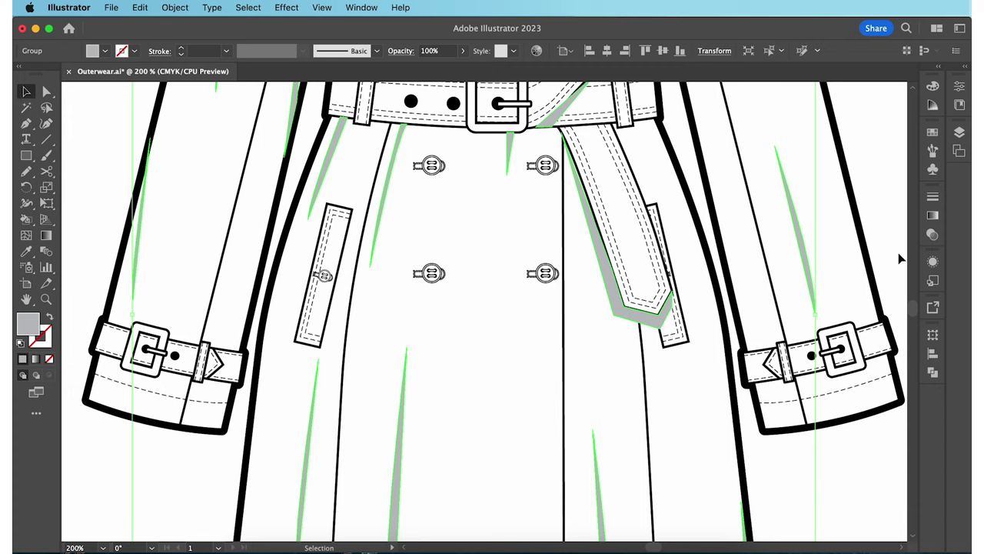
Set the grouped fold shadows to the Darken blending mode
click(933, 237)
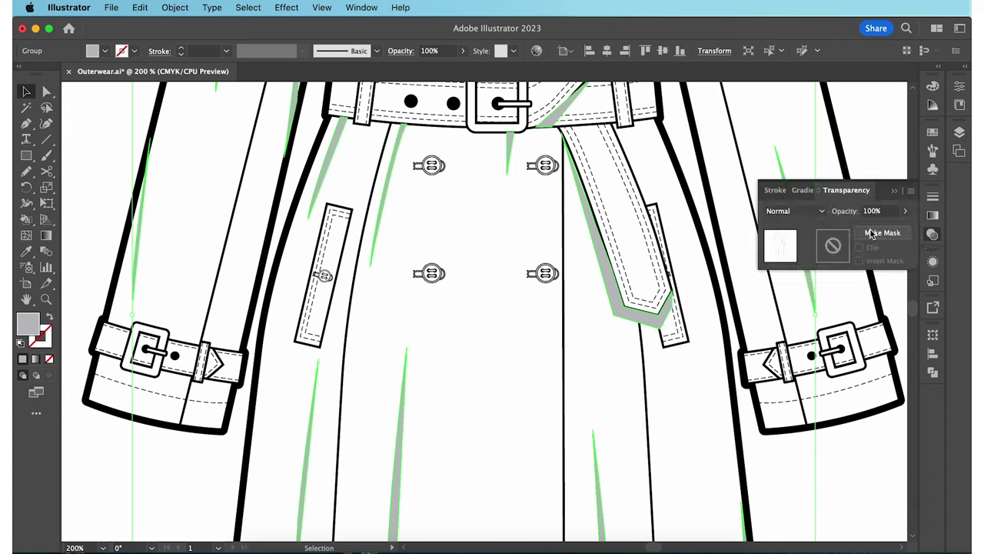
click(822, 214)
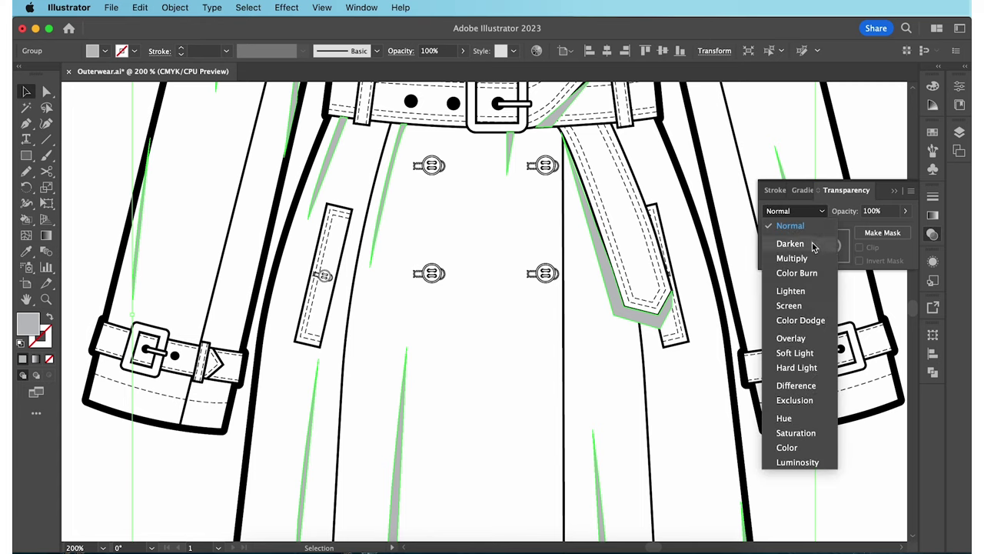
click(813, 244)
click(932, 234)
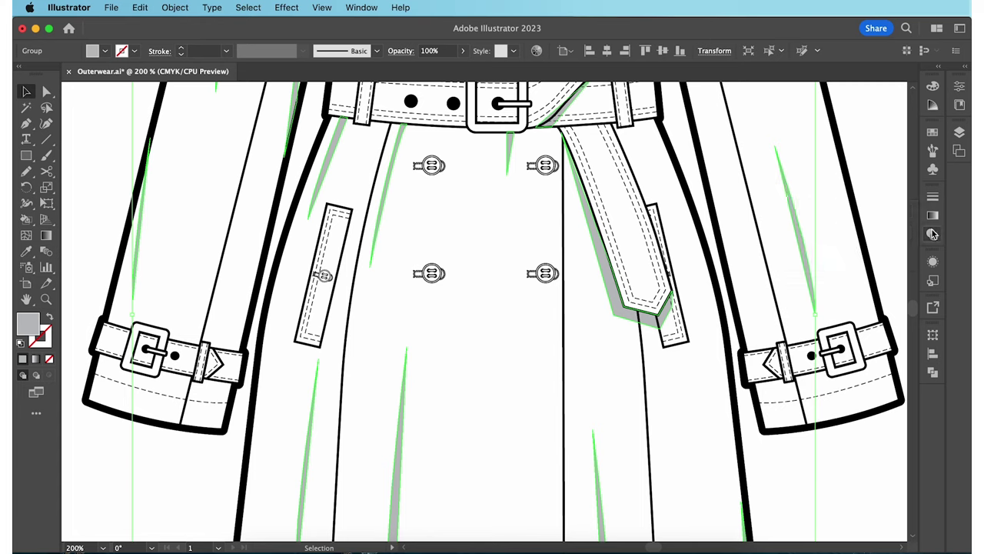
click(888, 216)
key(super+0)
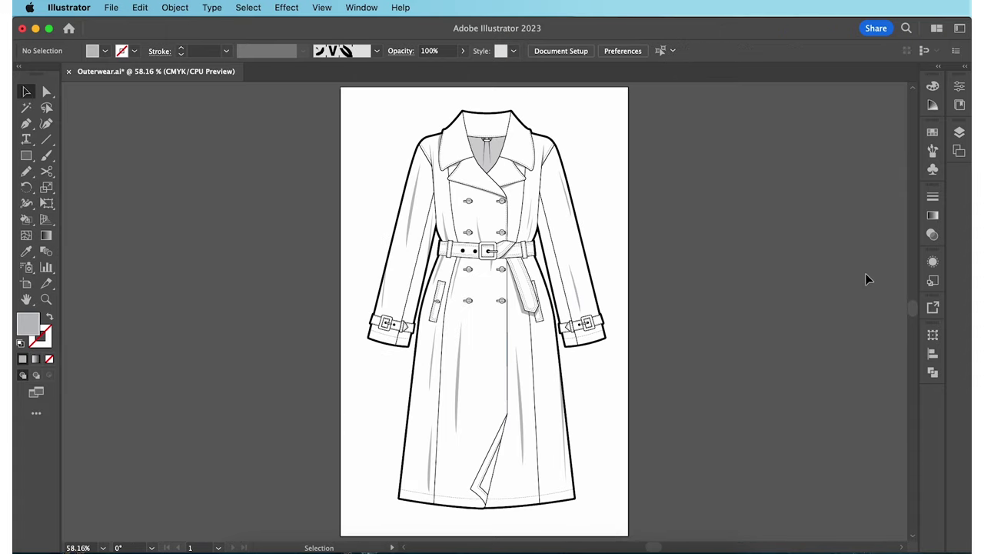
Set 50% opacity on the fold shadows of both sleeves, under the hanging belt end and on the right front skirt panel
drag(47, 92, 88, 107)
click(409, 236)
shift+click(525, 310)
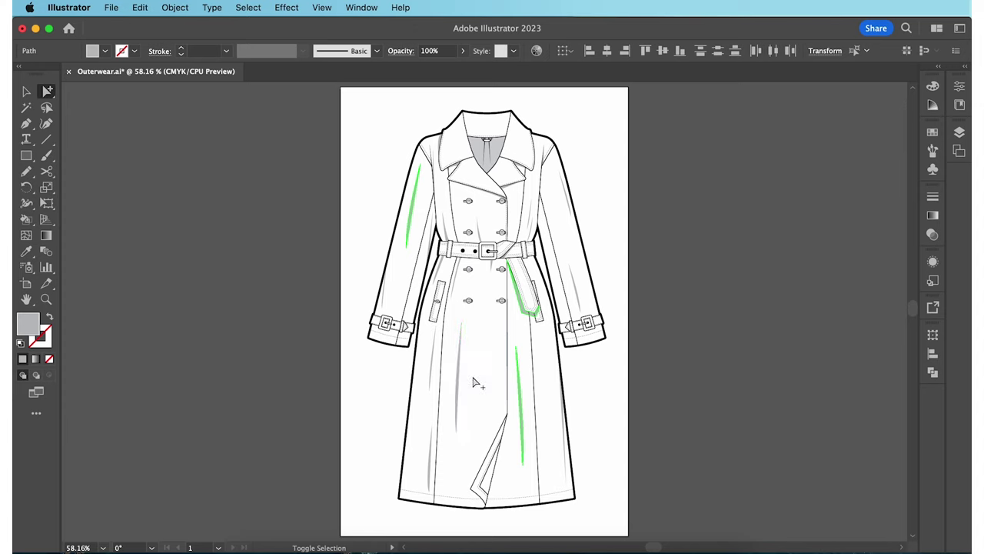
shift+click(574, 289)
click(462, 51)
drag(465, 70, 436, 71)
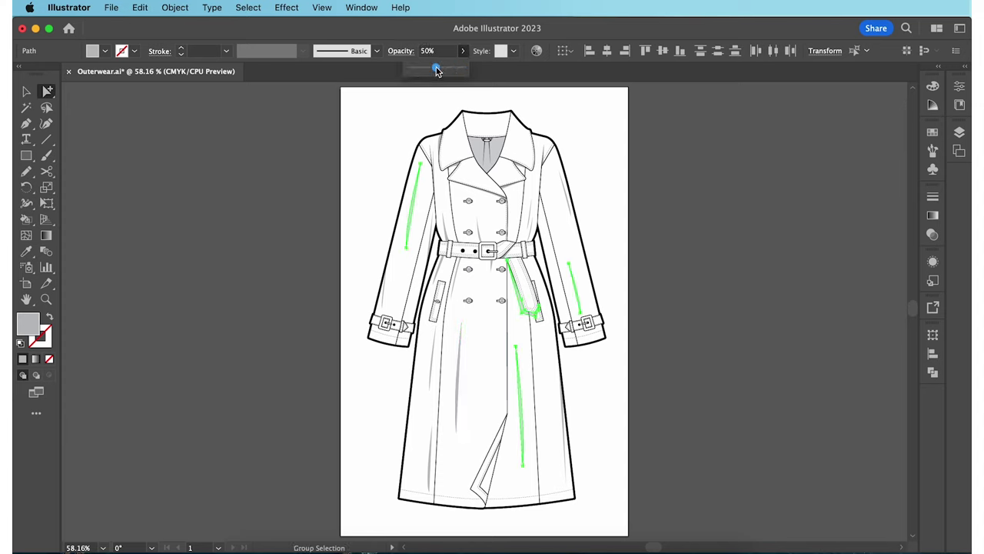
Set 30% opacity on the left skirt folds, the folds above and below the belt's left side, and the right collar shadow
click(659, 169)
shift+click(459, 330)
shift+click(456, 277)
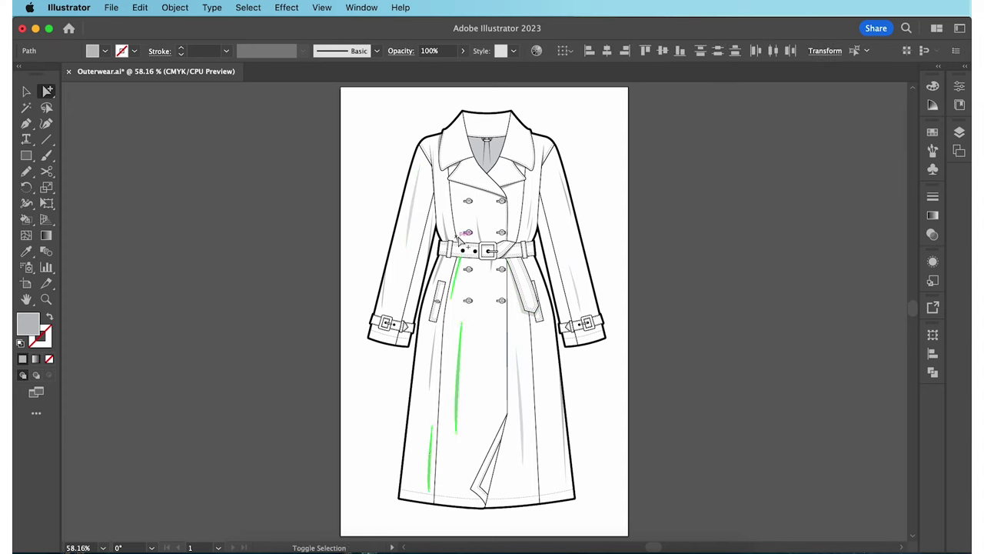
shift+click(445, 227)
shift+click(522, 166)
click(462, 51)
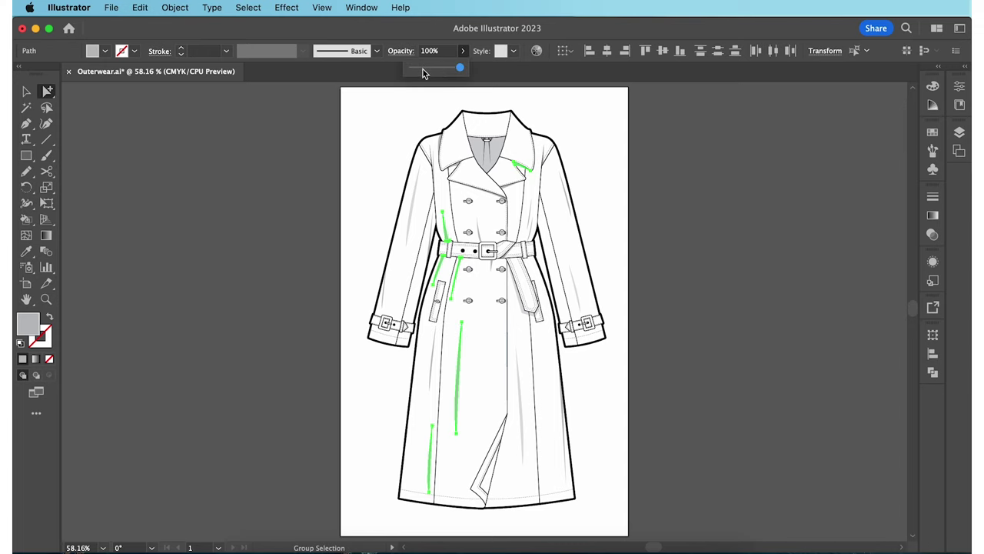
click(654, 173)
Draw a closed grey shadow shape with the Pen tool over the folded-back front opening at the hem
scroll(679, 411, down, 5)
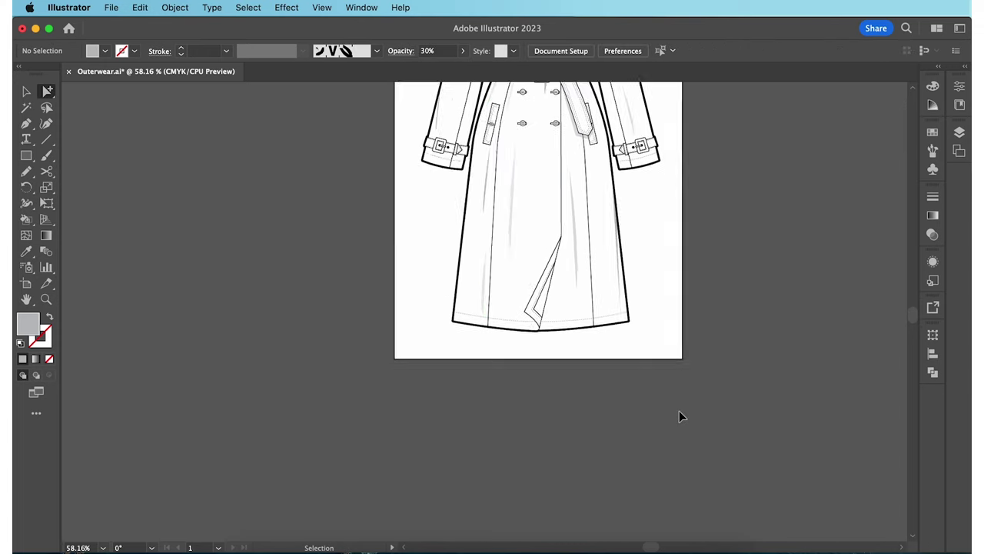
key(super+equal)
key(super+equal)
key(super+equal)
key(super+equal)
key(p)
click(631, 132)
click(504, 391)
click(555, 446)
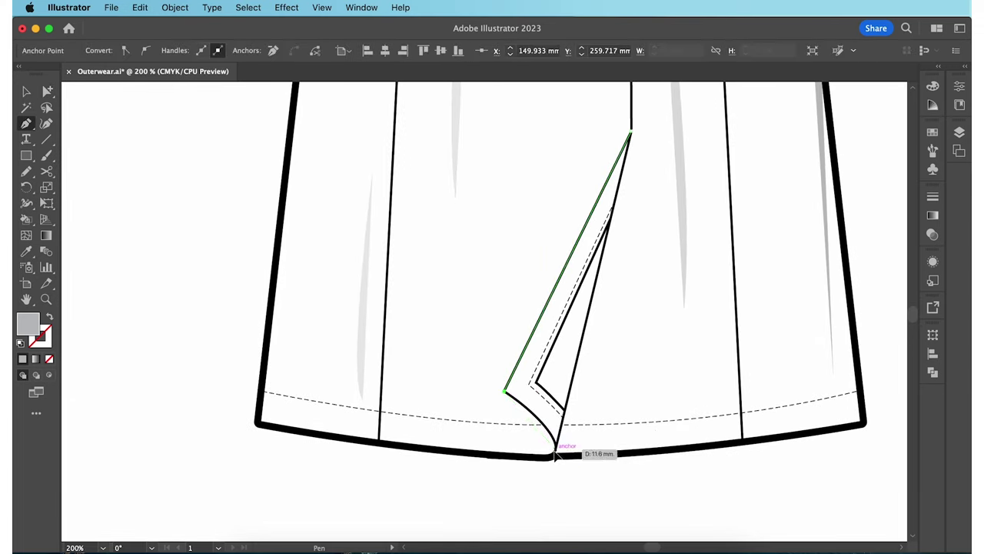
click(631, 132)
Set the hem opening's shadow shape to the Darken blending mode
click(933, 234)
click(774, 226)
click(784, 260)
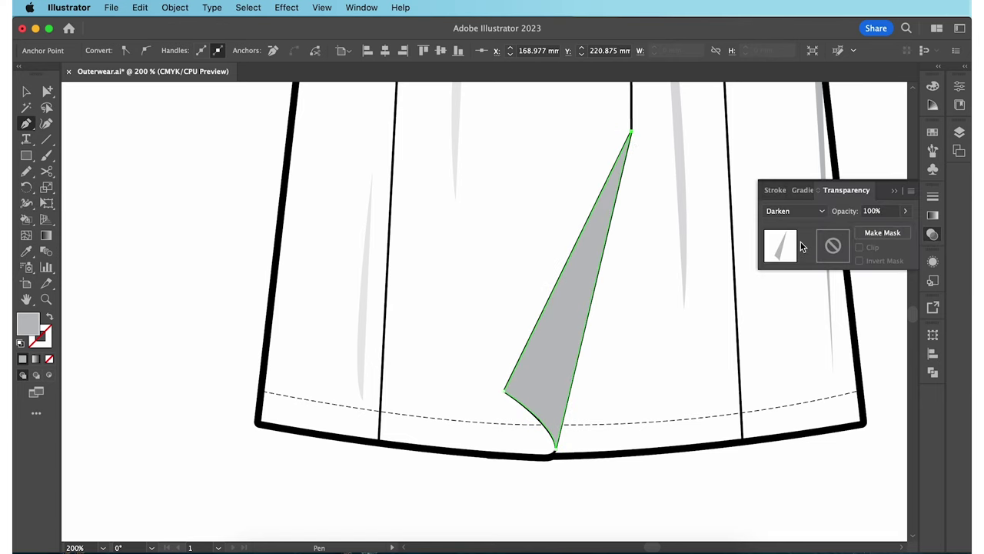
click(933, 235)
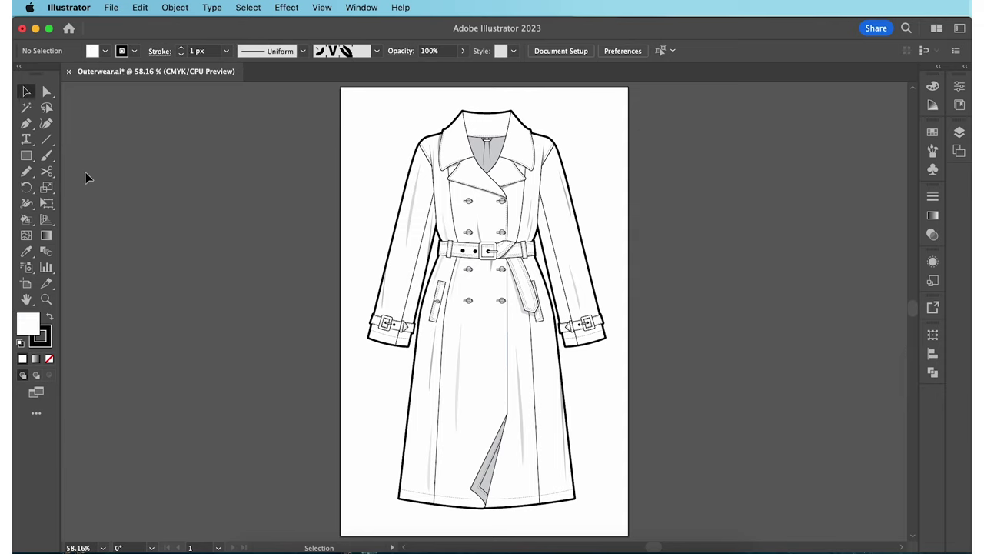
Draw a white square with a 1 px black stroke beside the artboard
click(26, 155)
mouse_move(652, 214)
mouse_down()
mouse_move(821, 397)
mouse_move(851, 413)
mouse_up()
key(v)
click(831, 437)
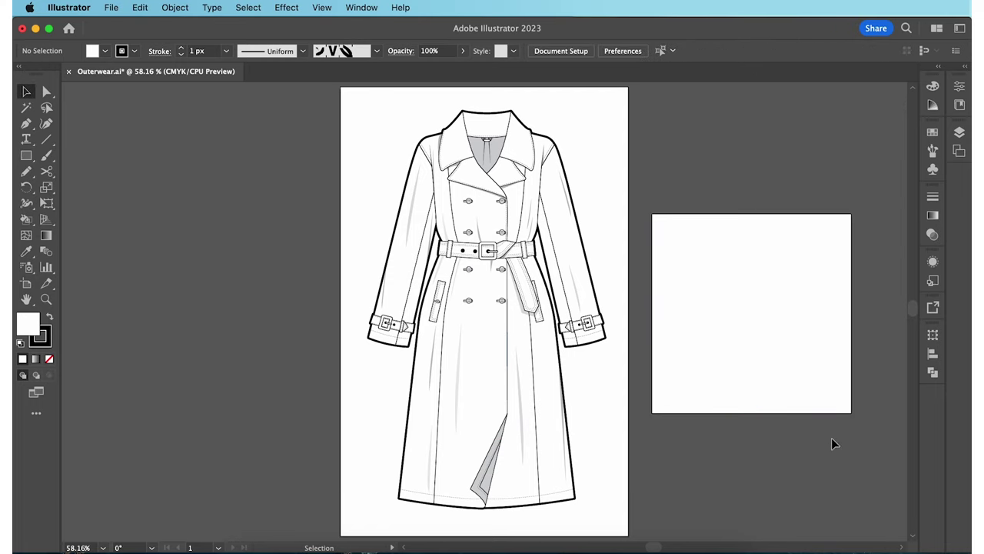
Duplicate the square in place and narrow the copy to a thin vertical strip along its left edge
click(800, 343)
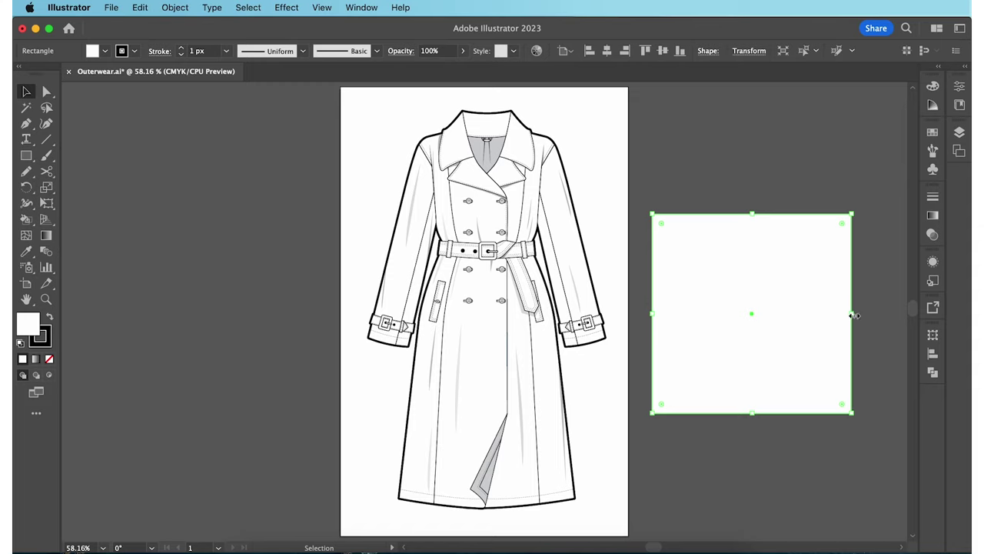
drag(853, 315, 657, 333)
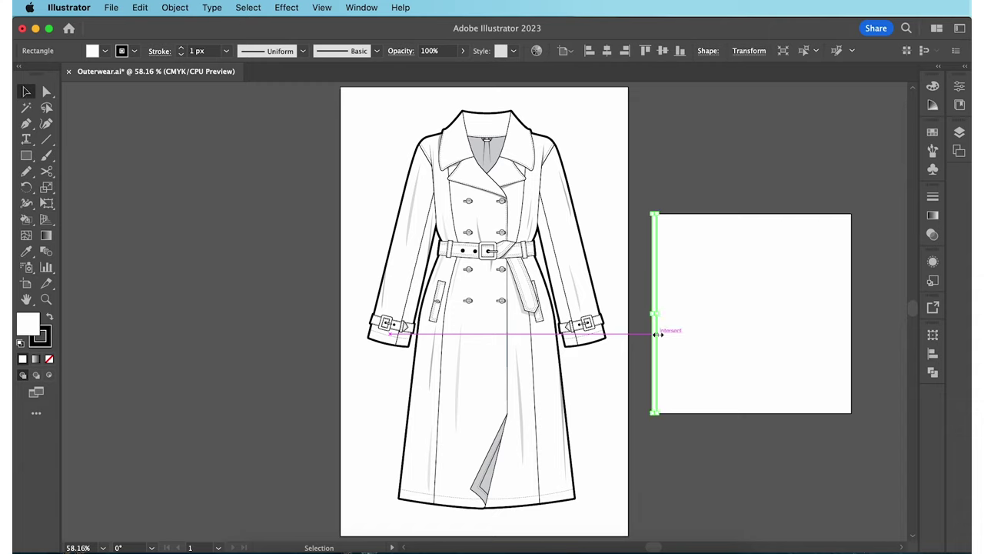
drag(657, 334, 657, 334)
Remove the strip's stroke and fill it with a medium grey swatch
click(134, 51)
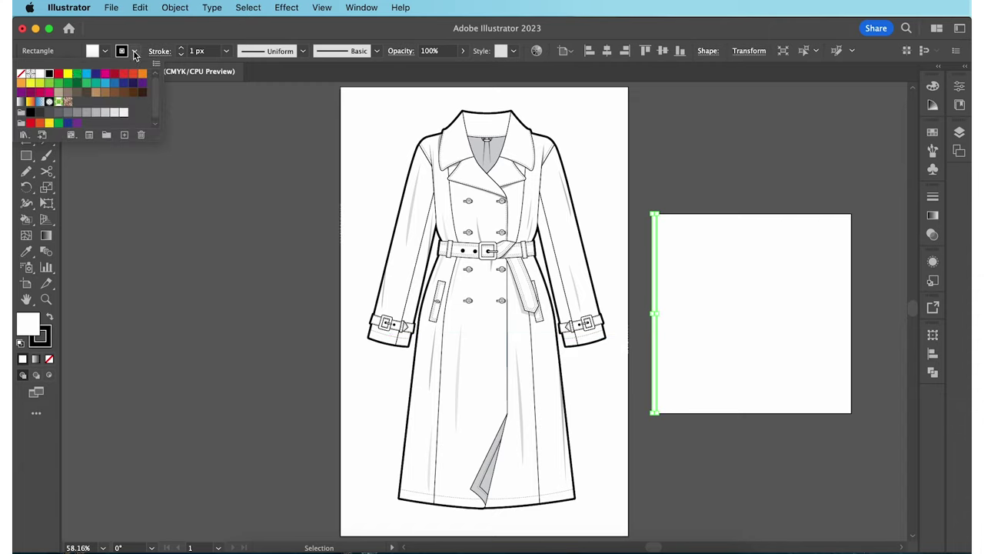
click(21, 73)
click(95, 112)
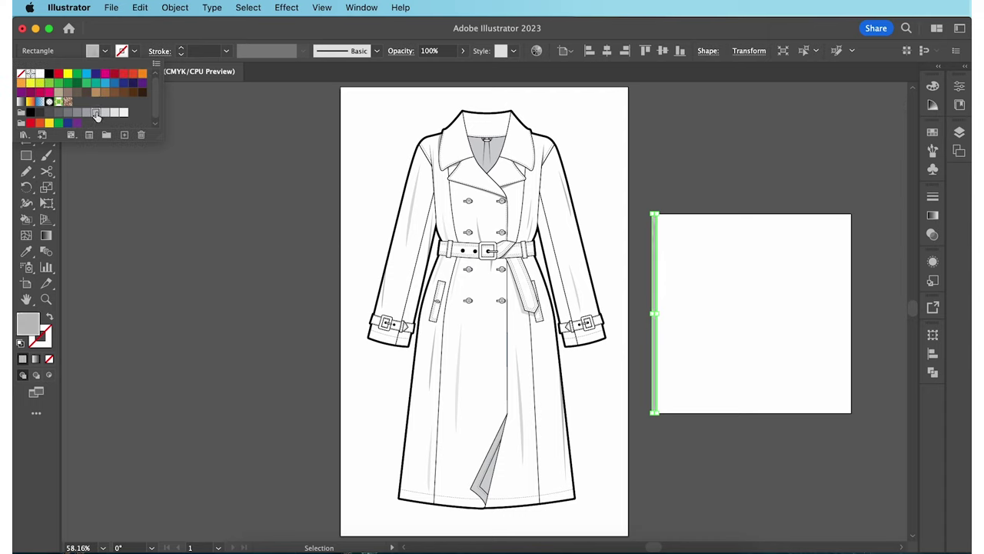
click(86, 115)
click(696, 157)
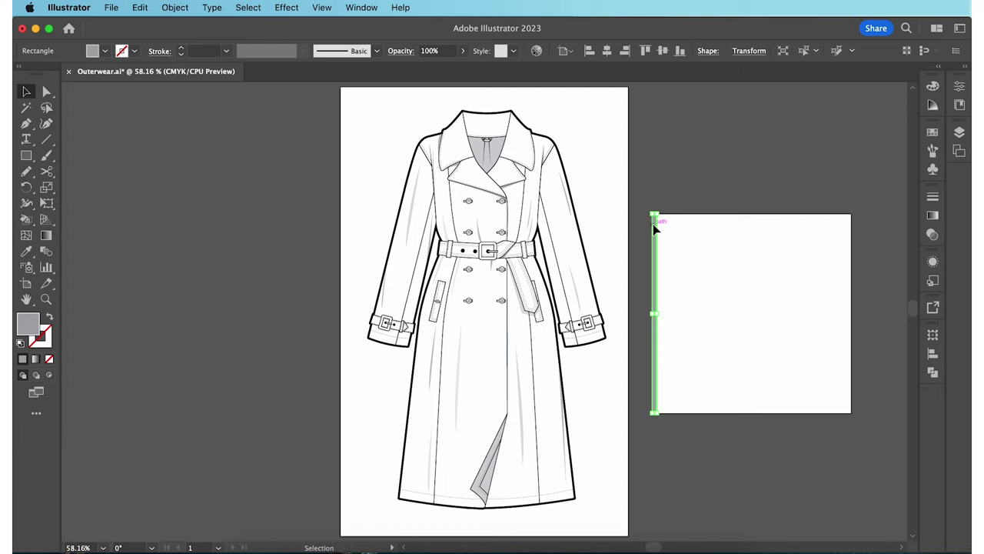
Duplicate the grey strip across the left part of the square and distribute the copies evenly by their horizontal centres
drag(653, 224, 711, 231)
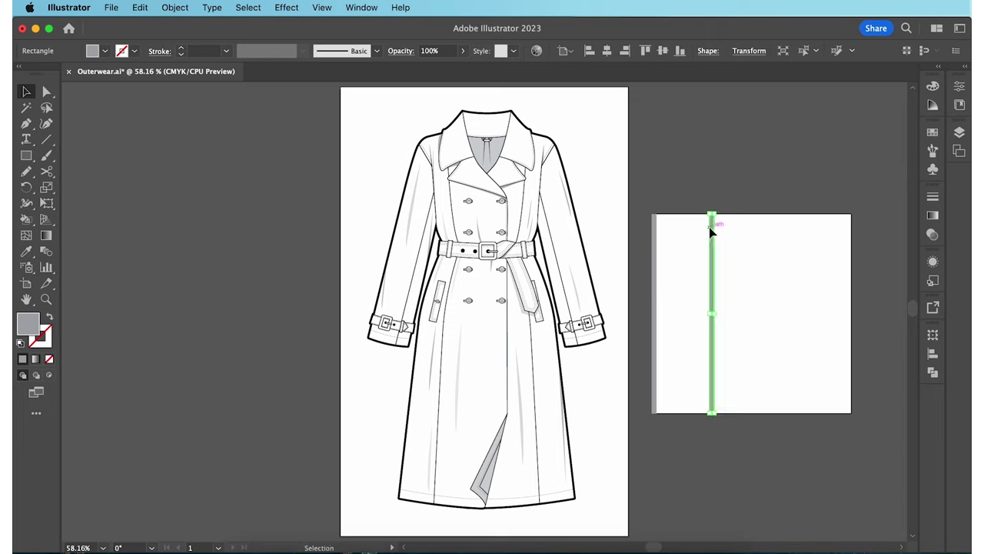
drag(646, 195, 724, 225)
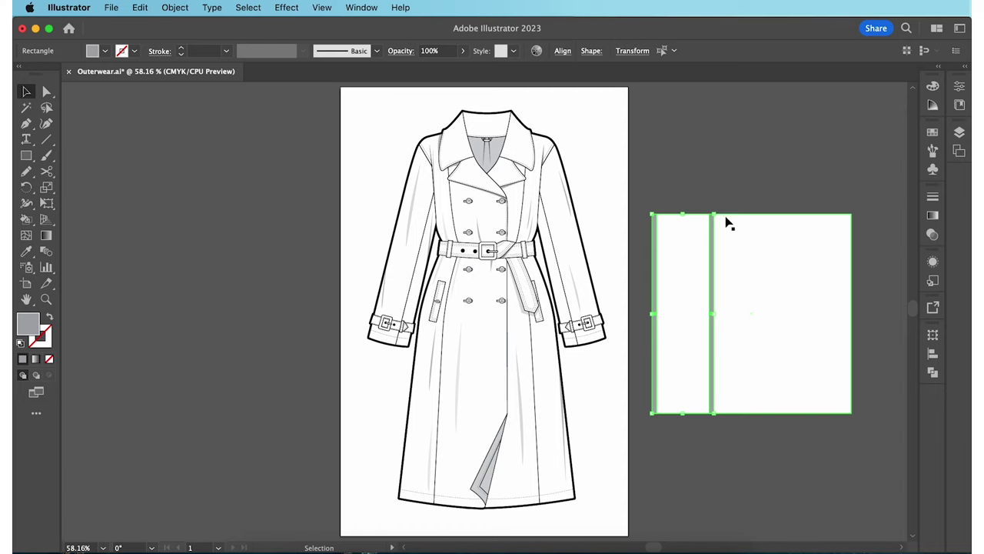
shift+click(728, 221)
click(564, 52)
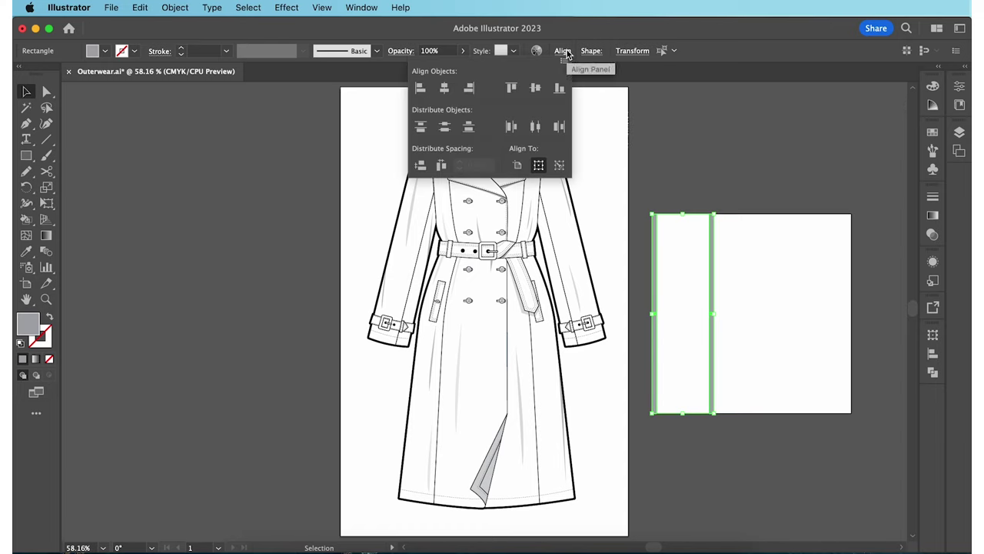
click(536, 127)
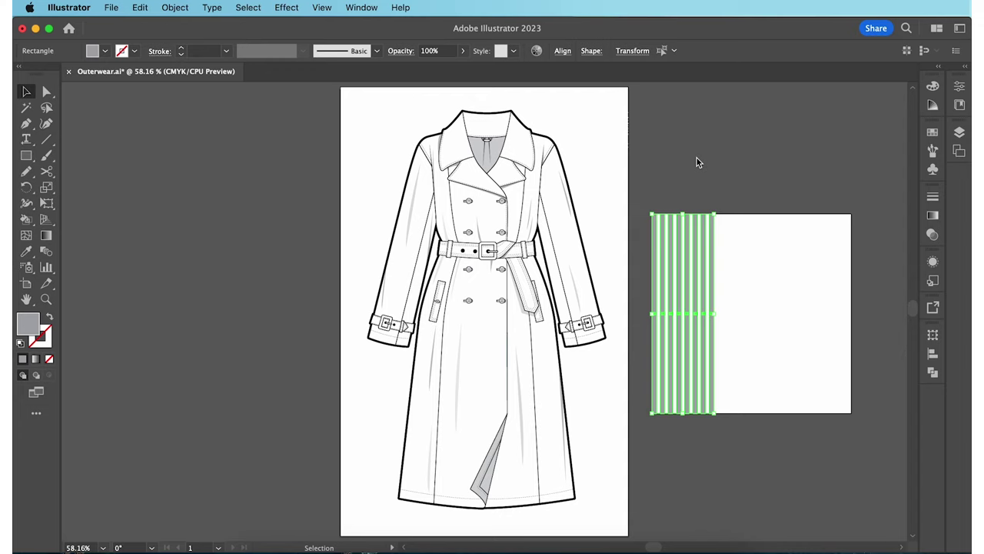
Group the vertical stripes into a narrower band against the square's left edge, with 40% opacity
key(super+g)
drag(719, 315, 680, 315)
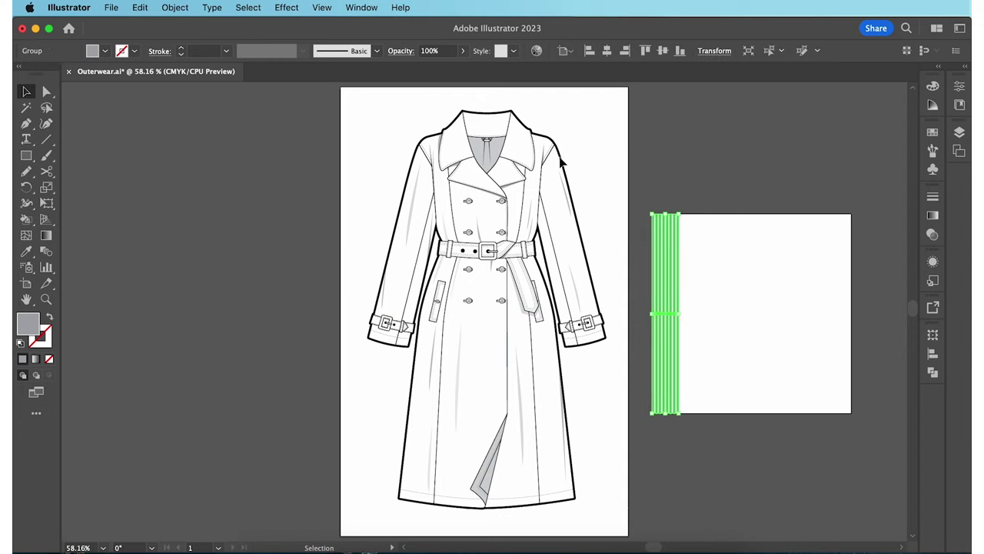
click(462, 51)
drag(431, 67, 431, 68)
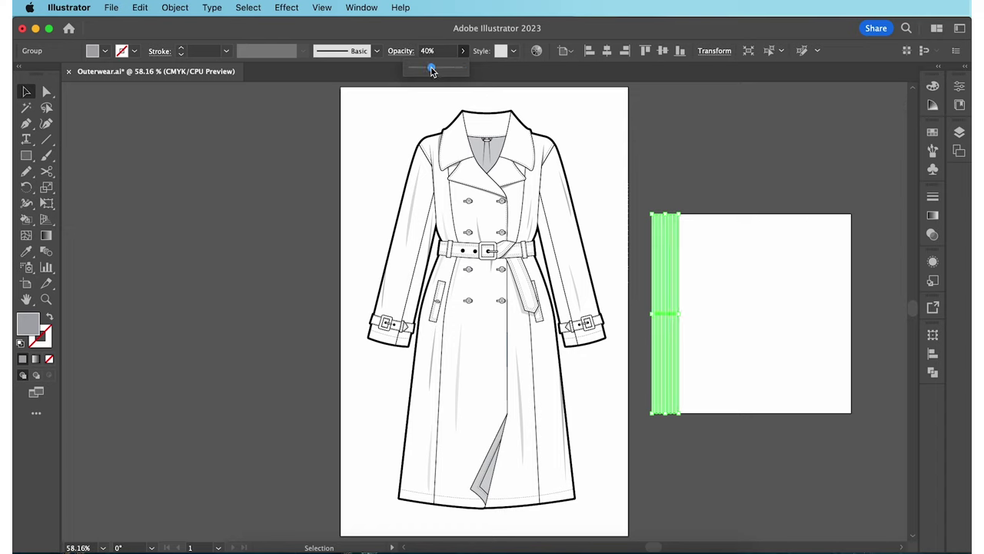
click(703, 167)
Duplicate the stripe group, rotate the copy 90 degrees and place it along the square's bottom edge
click(675, 233)
key(super+c)
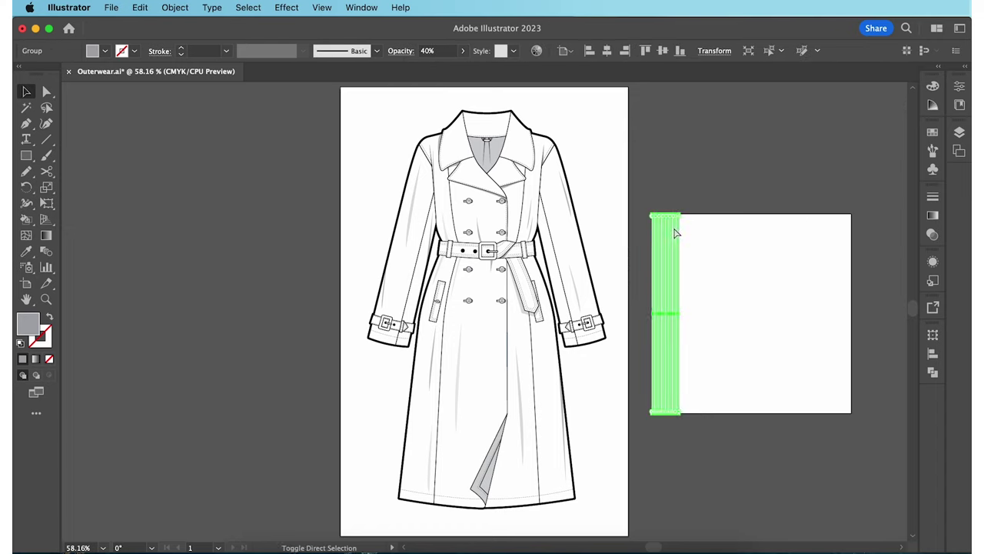
key(super+f)
drag(682, 210, 832, 331)
drag(743, 327, 829, 412)
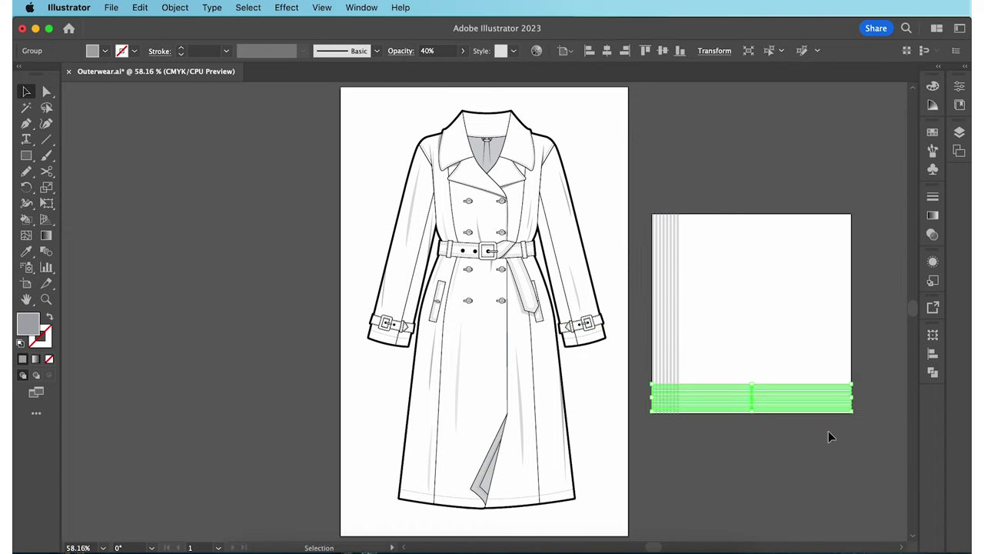
click(828, 475)
Duplicate both stripe groups as wider bands, vertical at the square's right side and horizontal across its upper part
click(678, 259)
drag(679, 259, 772, 325)
click(703, 169)
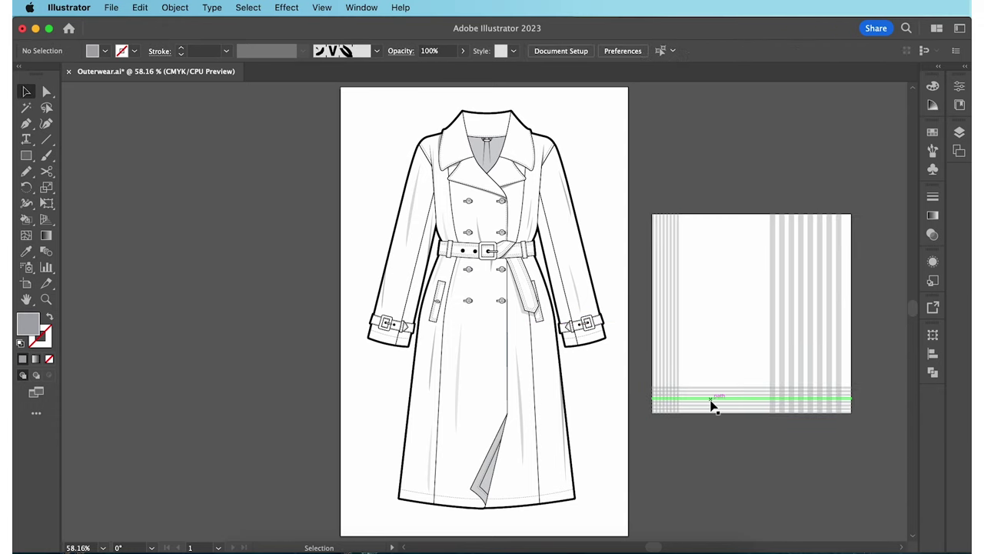
drag(712, 404, 749, 289)
click(728, 138)
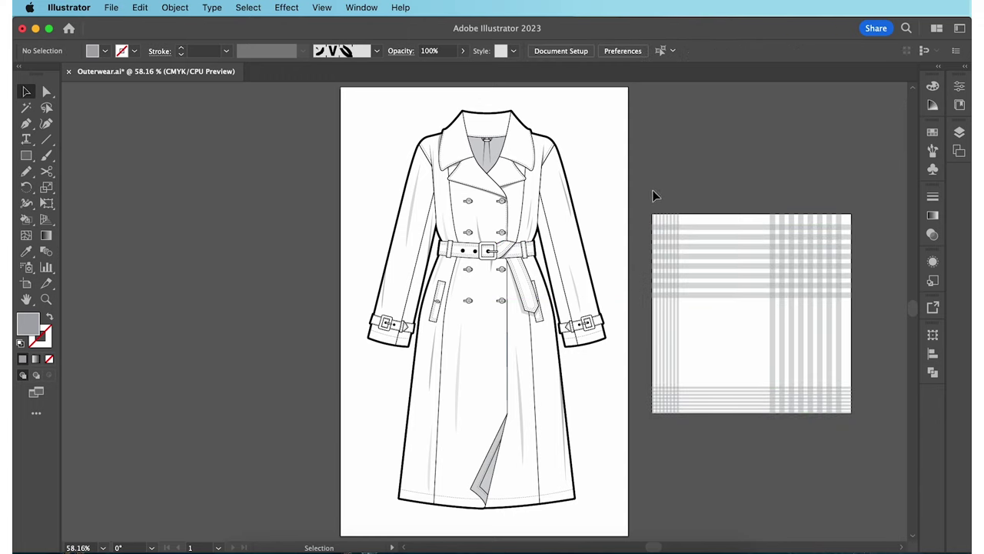
Group the white square with all its stripe bands as one plaid tile
drag(653, 193, 877, 441)
right_click(738, 336)
click(762, 429)
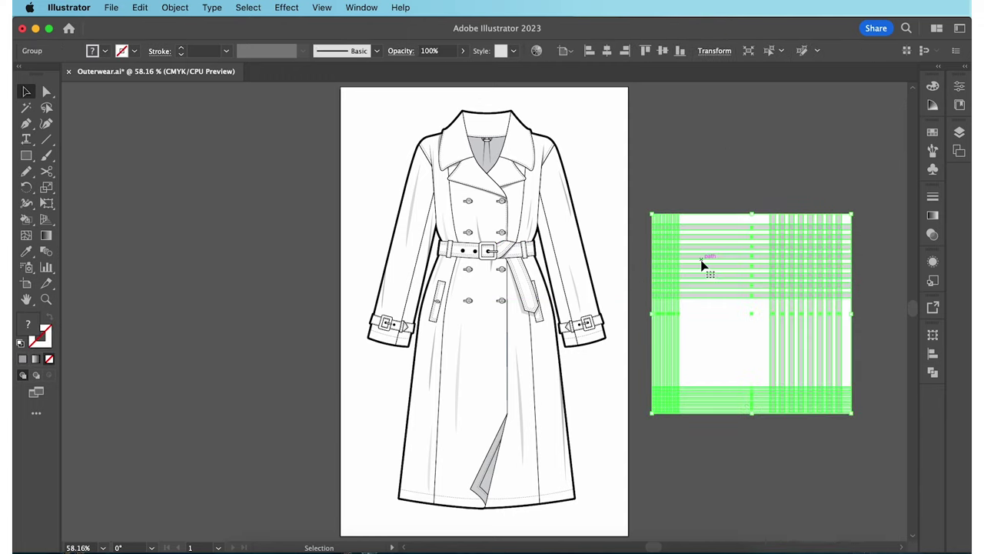
Scale the plaid tile down proportionally to a small square and move it up beside the coat's waist
drag(851, 216, 685, 331)
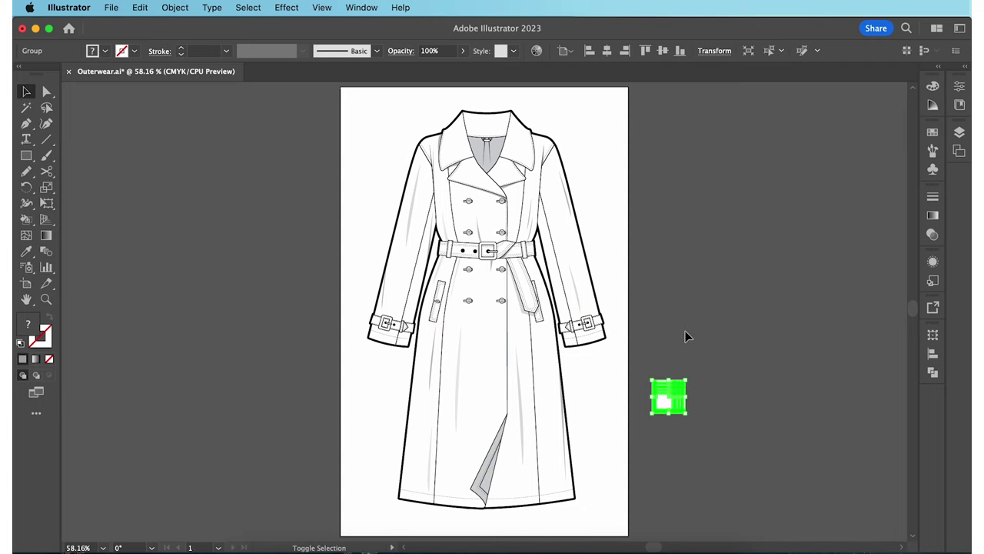
click(717, 336)
drag(673, 401, 686, 267)
click(743, 270)
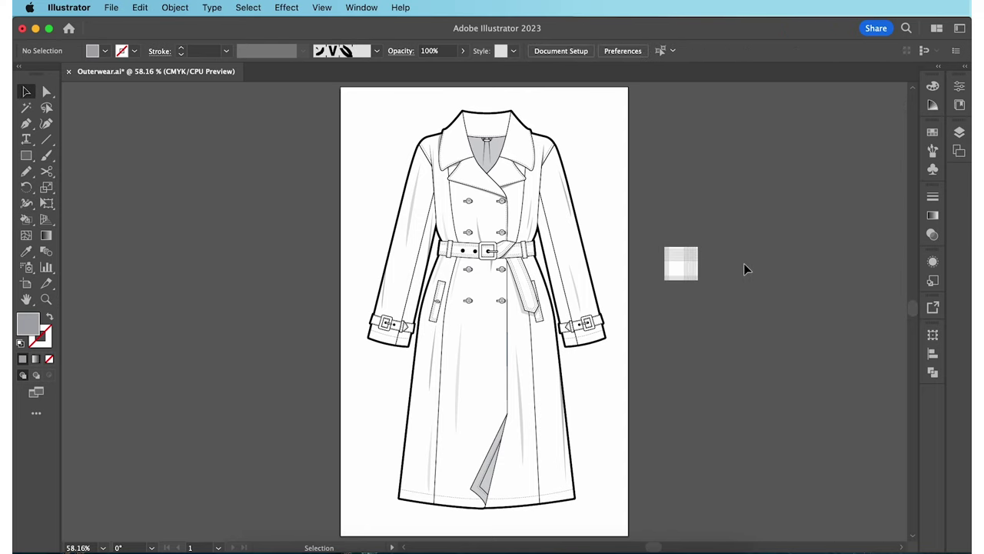
Add the plaid tile to the Swatches as a pattern swatch
click(932, 131)
drag(698, 261, 801, 194)
click(723, 325)
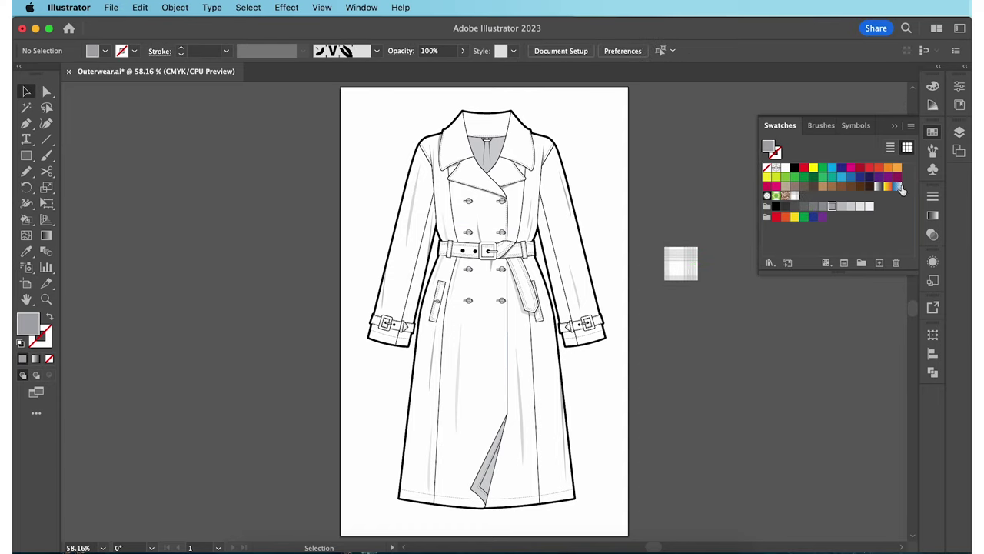
click(934, 133)
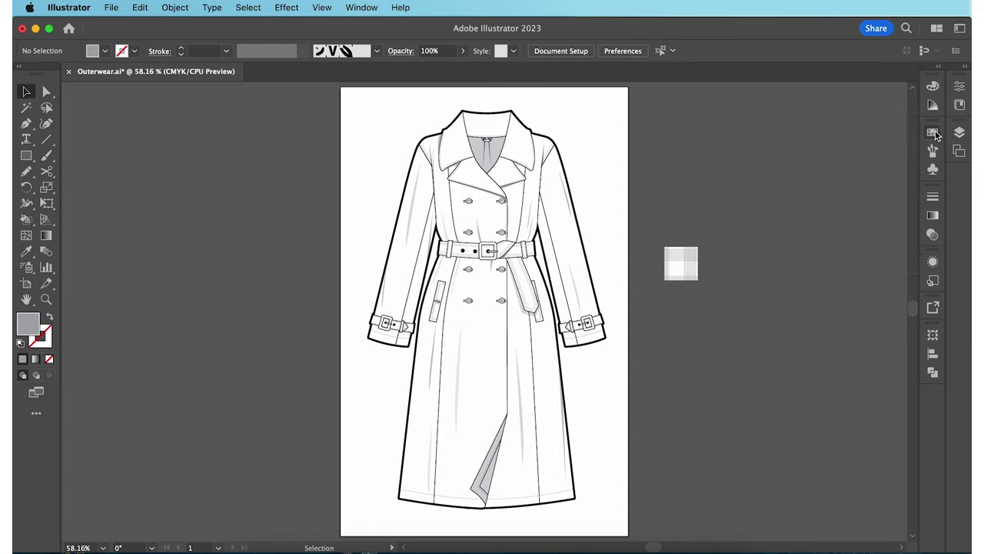
Draw an upright rectangle with the default white fill and 1 px black stroke to the right of the plaid tile
key(d)
click(25, 156)
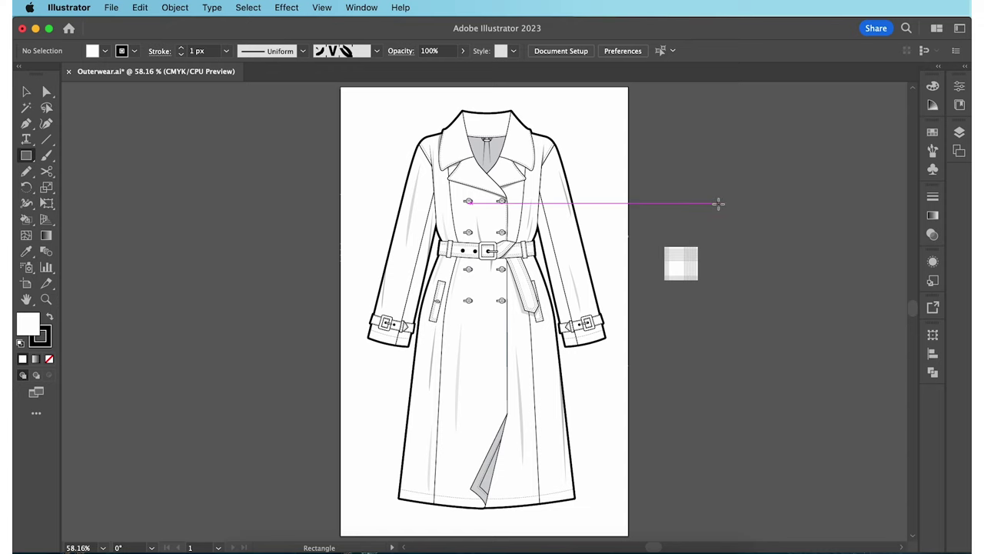
drag(714, 204, 845, 358)
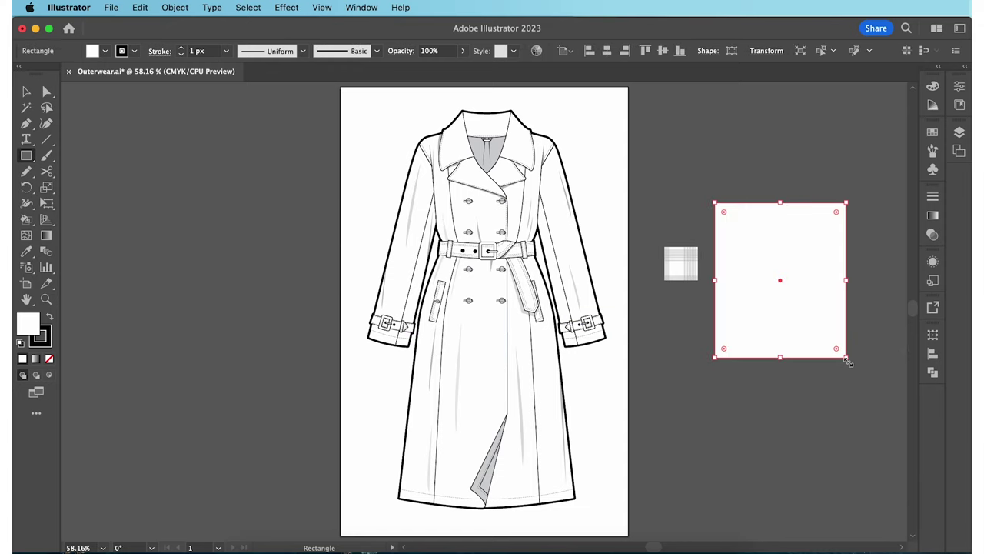
Fill the upright rectangle with the new plaid pattern swatch and deselect it
click(933, 132)
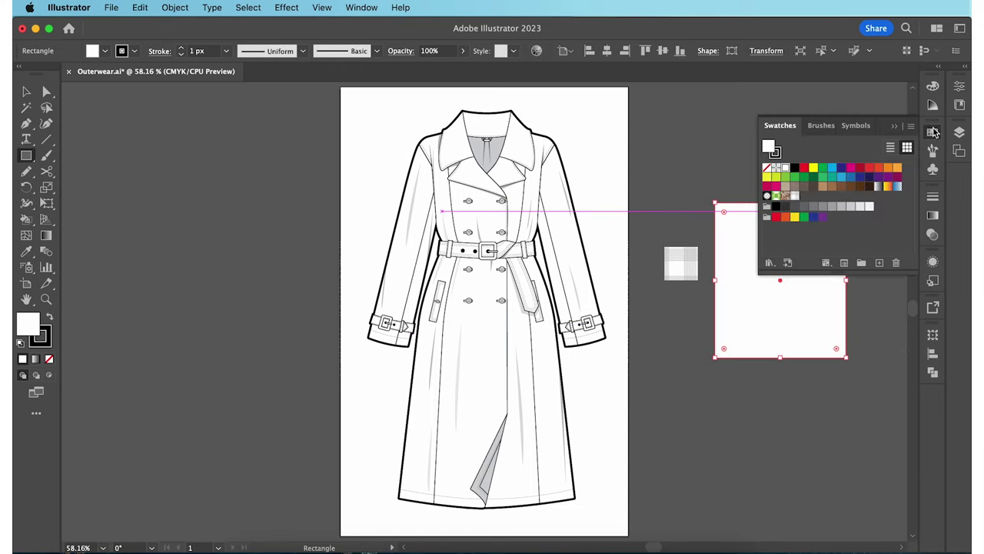
click(795, 199)
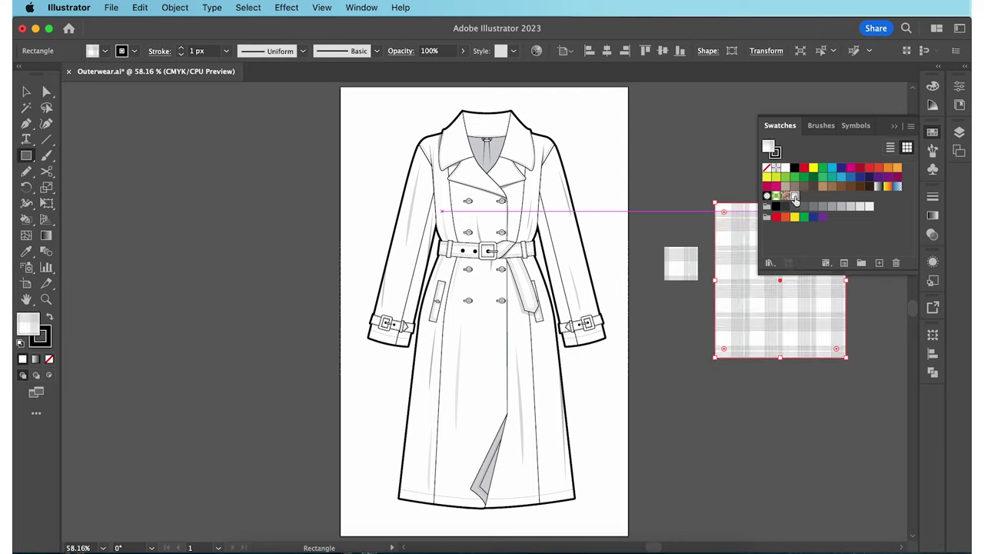
click(934, 132)
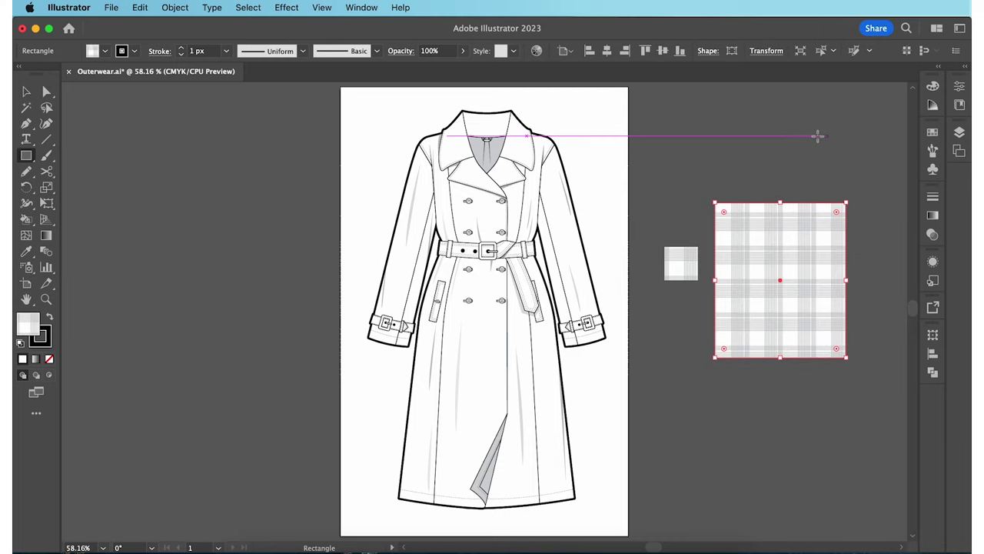
key(v)
click(779, 148)
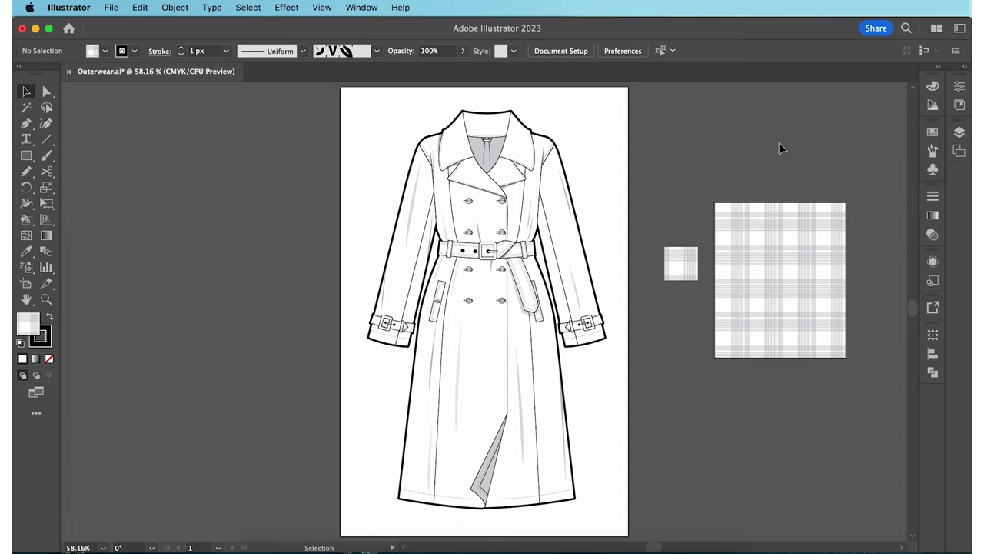
Fill the coat's left skirt panel with plaid by sampling the rectangle with the Eyedropper
key(a)
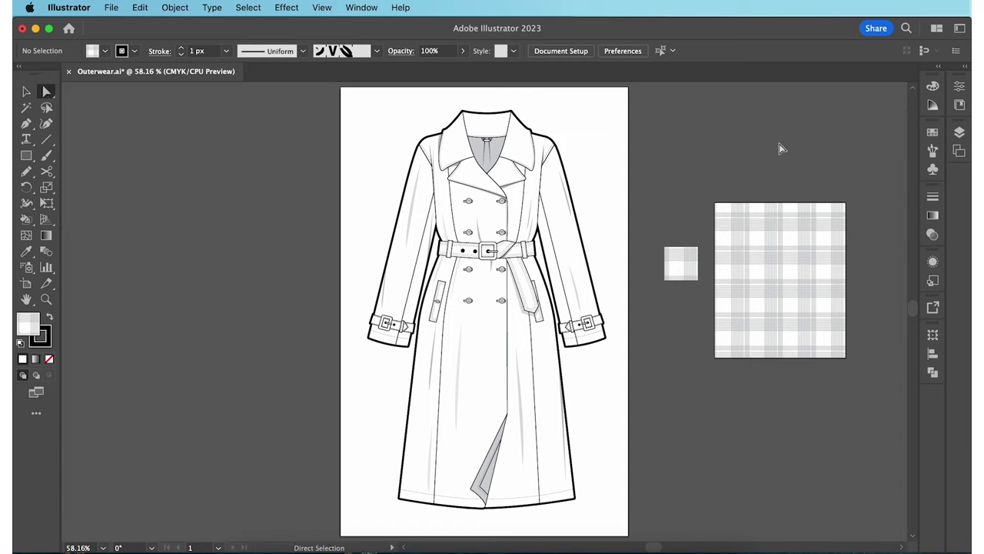
click(505, 334)
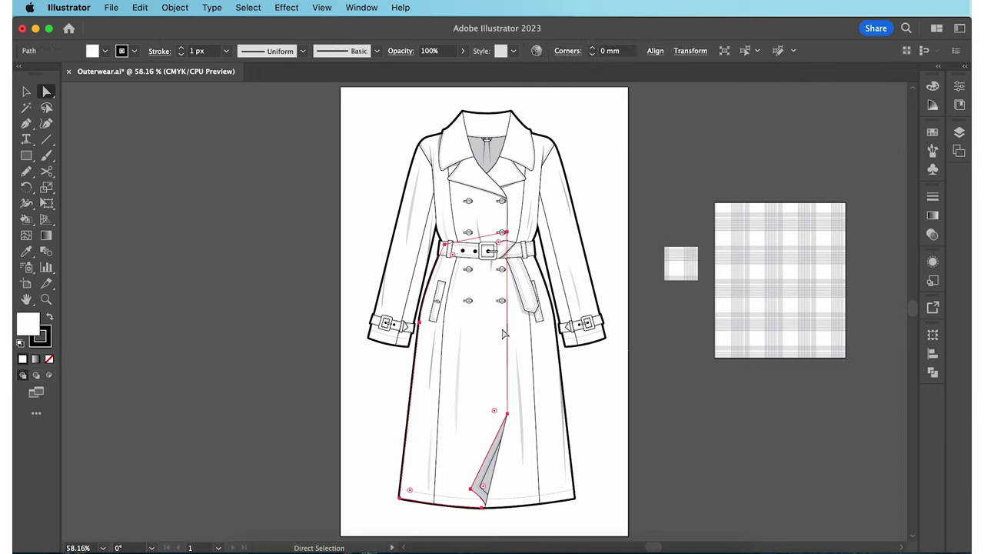
key(i)
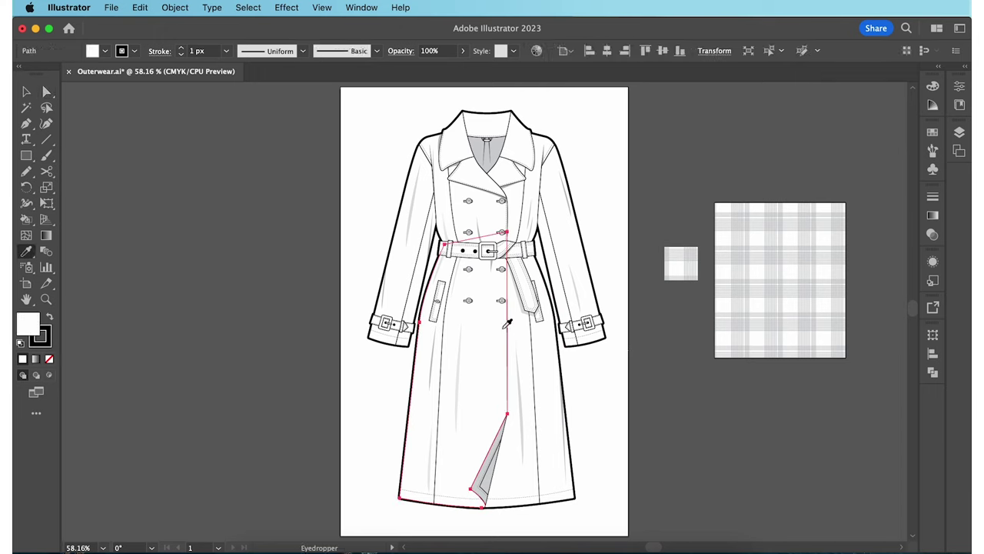
click(739, 293)
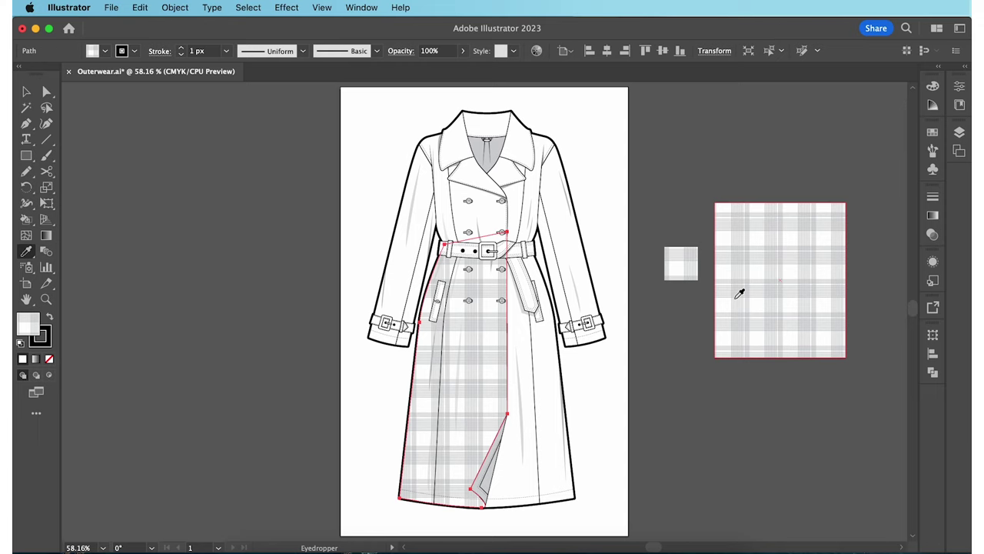
Fill the left bodice panel above the belt with plaid by sampling the rectangle with the Eyedropper
key(a)
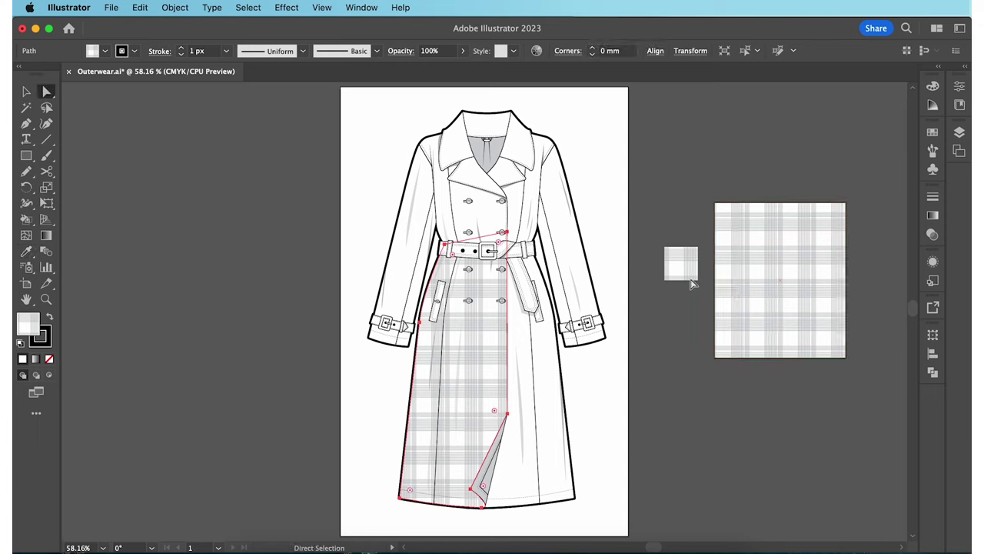
click(493, 222)
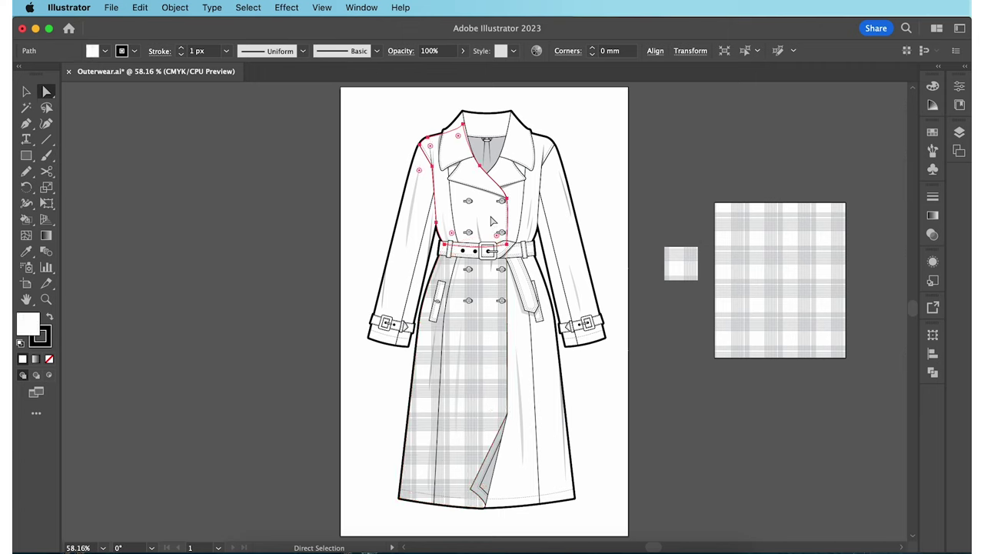
key(i)
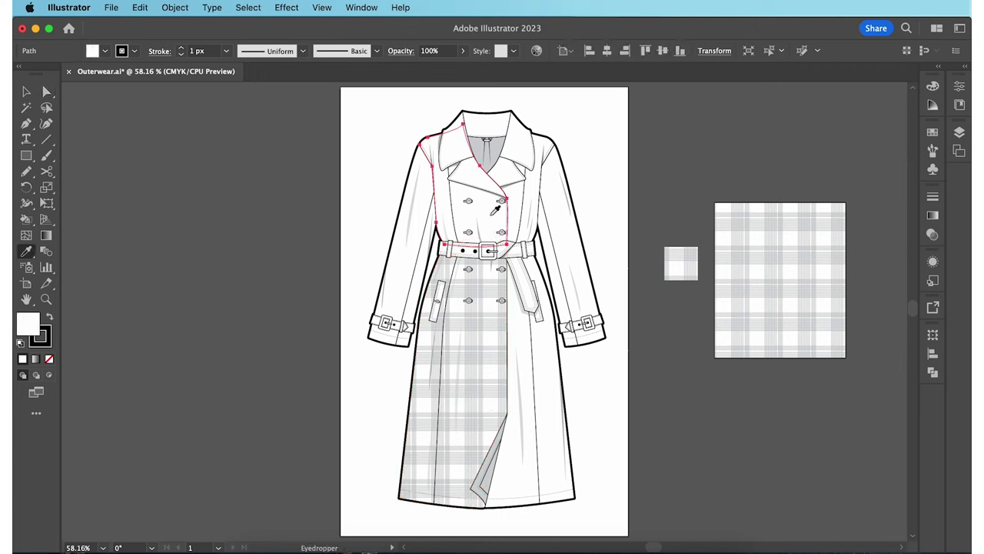
click(759, 272)
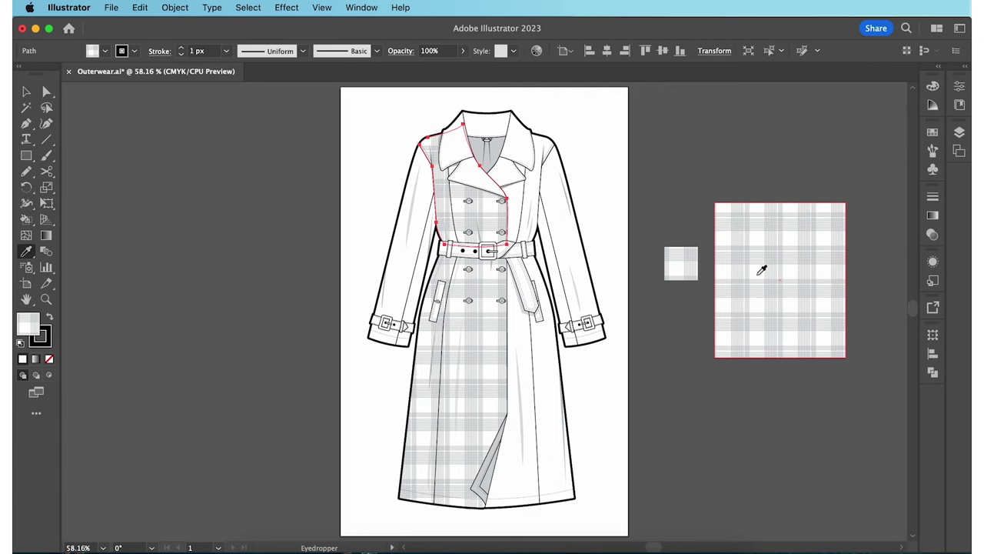
Move the plaid rectangle slightly to the right, away from the small plaid tile
key(v)
click(759, 280)
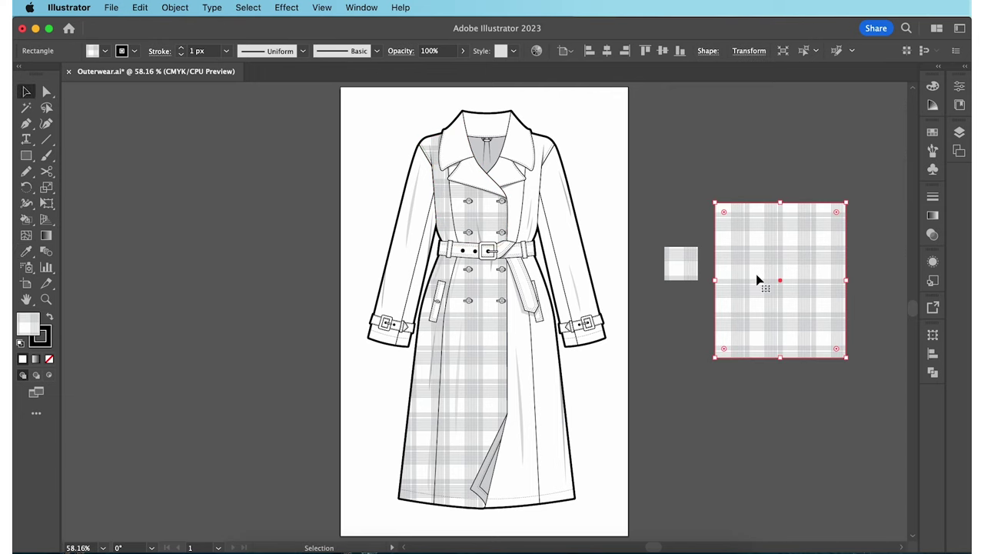
drag(758, 280, 771, 279)
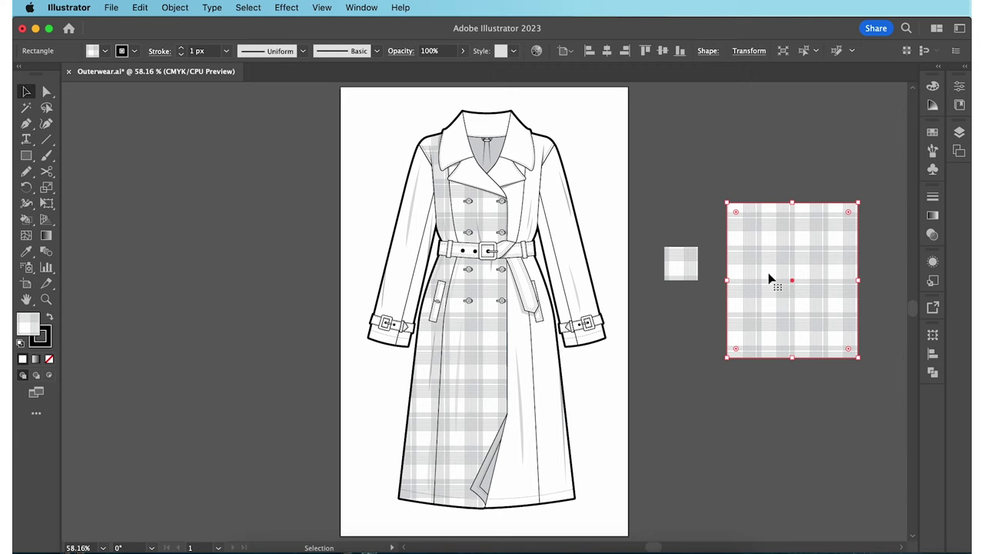
Fill the coat's right skirt panel with plaid sampled from the shifted rectangle
key(a)
click(543, 372)
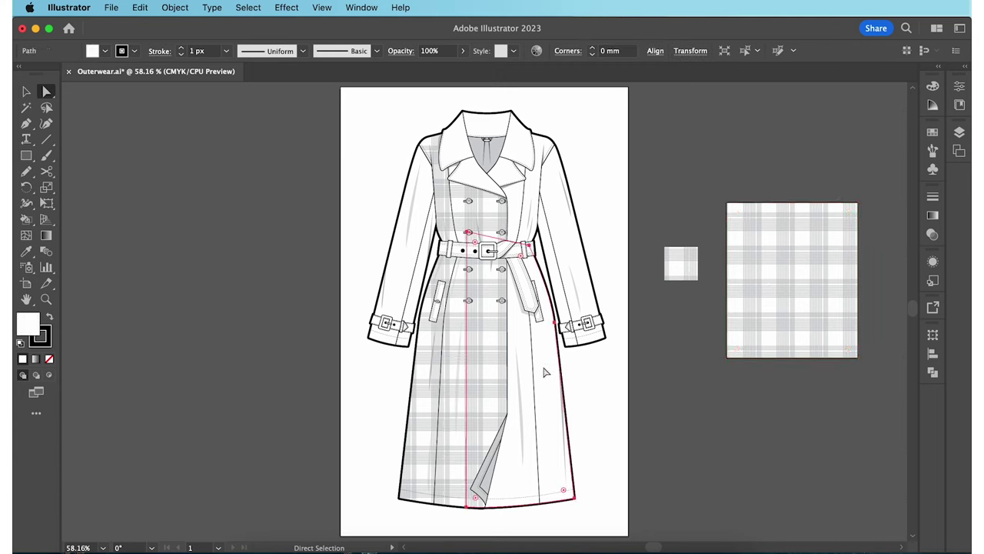
key(i)
click(764, 305)
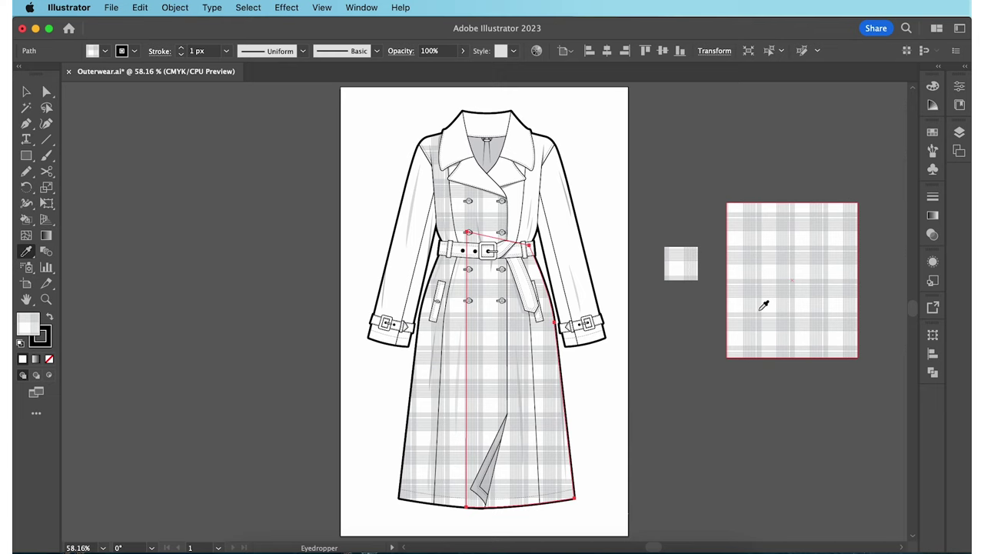
Fill the right bodice panel above the belt with plaid sampled from the rectangle, and clear the selection
key(a)
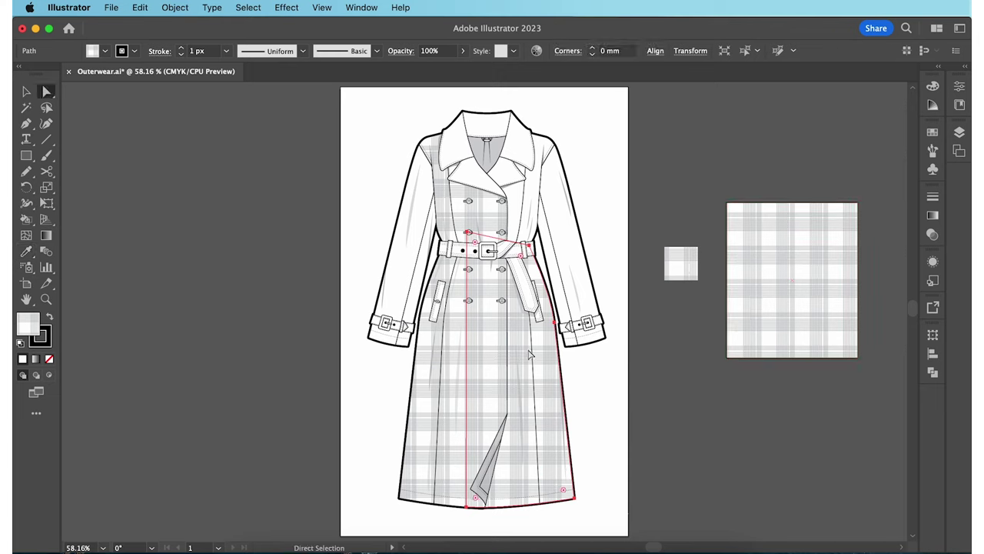
click(496, 358)
click(513, 345)
click(532, 186)
key(i)
click(758, 243)
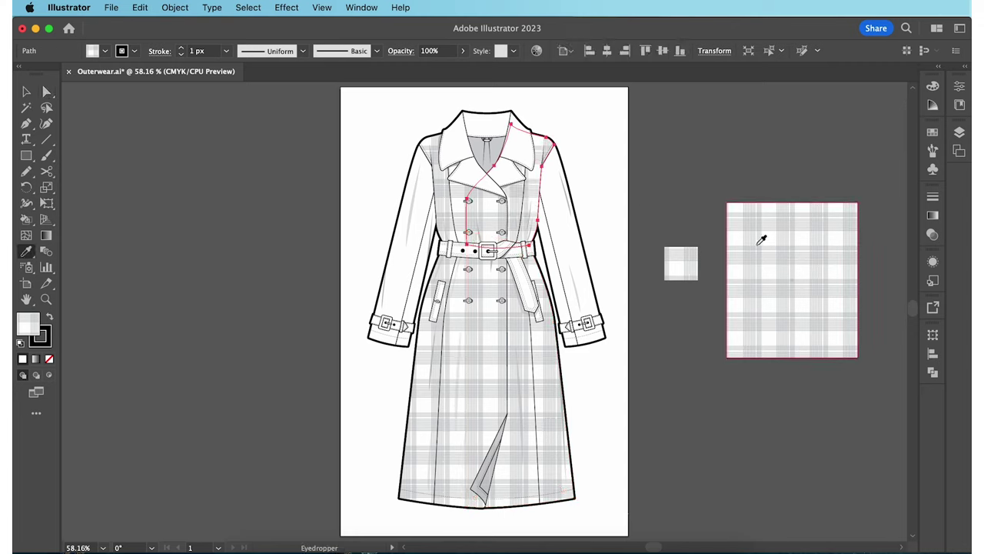
key(v)
click(655, 292)
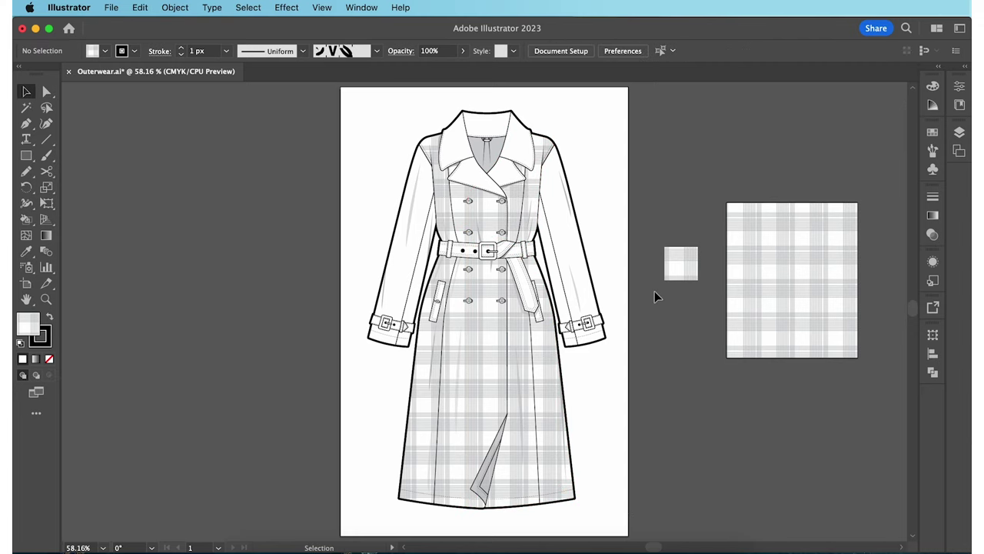
Rotate the plaid rectangle counter-clockwise to match the right sleeve's slope and place it beside that sleeve
click(760, 271)
drag(870, 198, 843, 189)
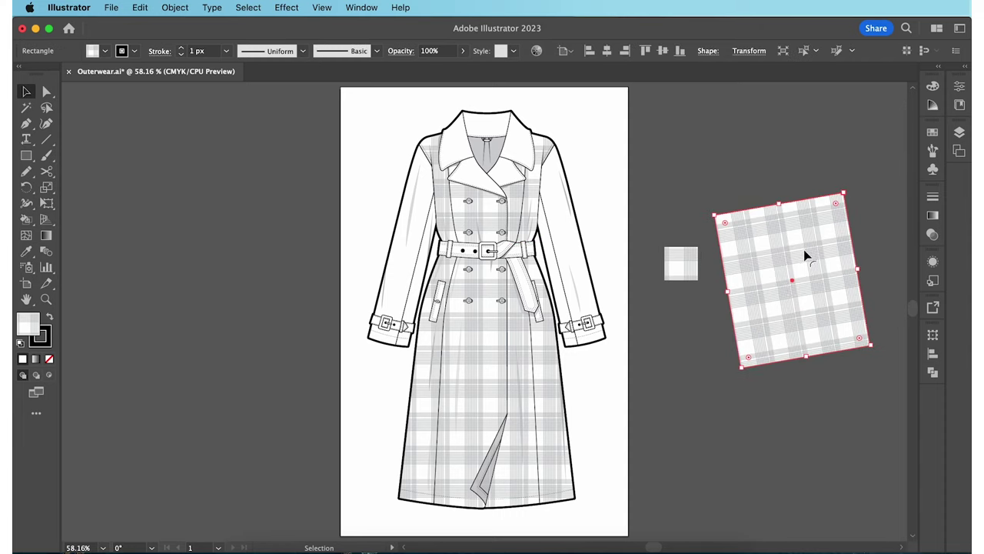
drag(804, 249, 670, 220)
key(super+1)
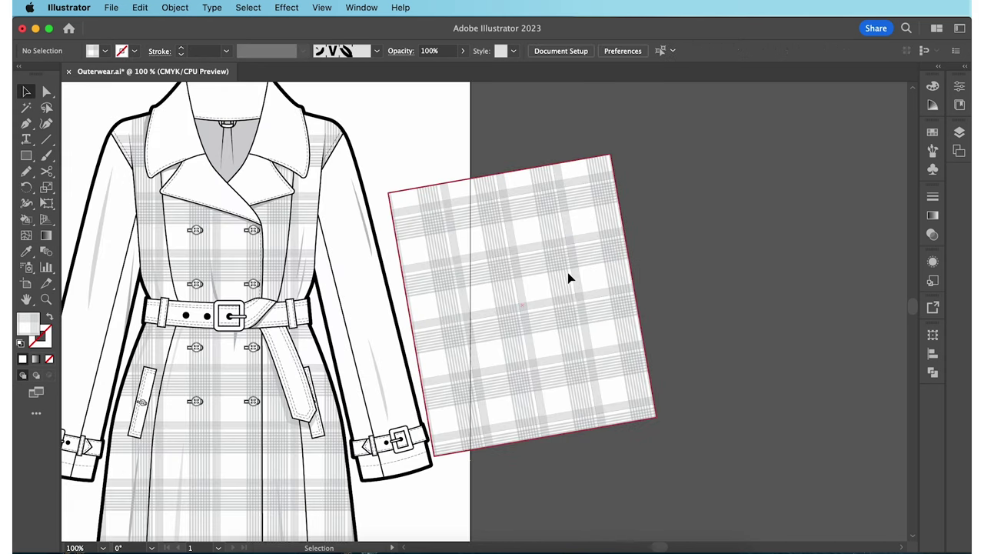
drag(615, 149, 606, 144)
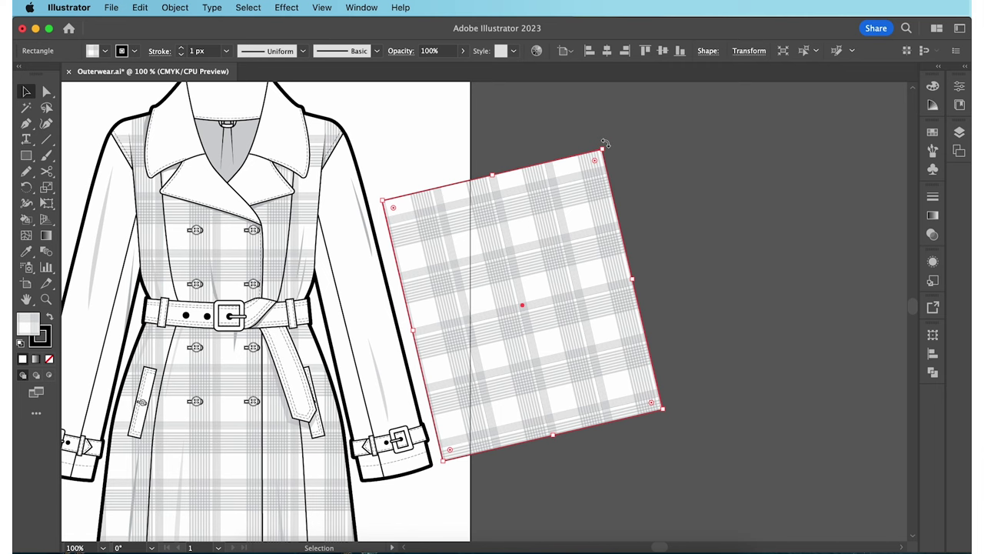
Fill the right sleeve with the slanted plaid sampled from the rotated rectangle
key(a)
click(356, 282)
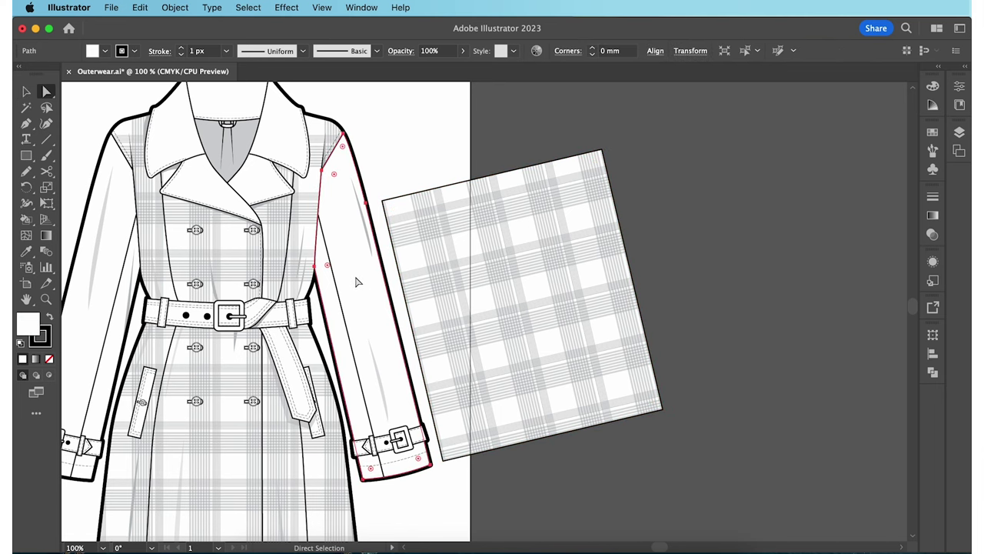
key(i)
click(433, 267)
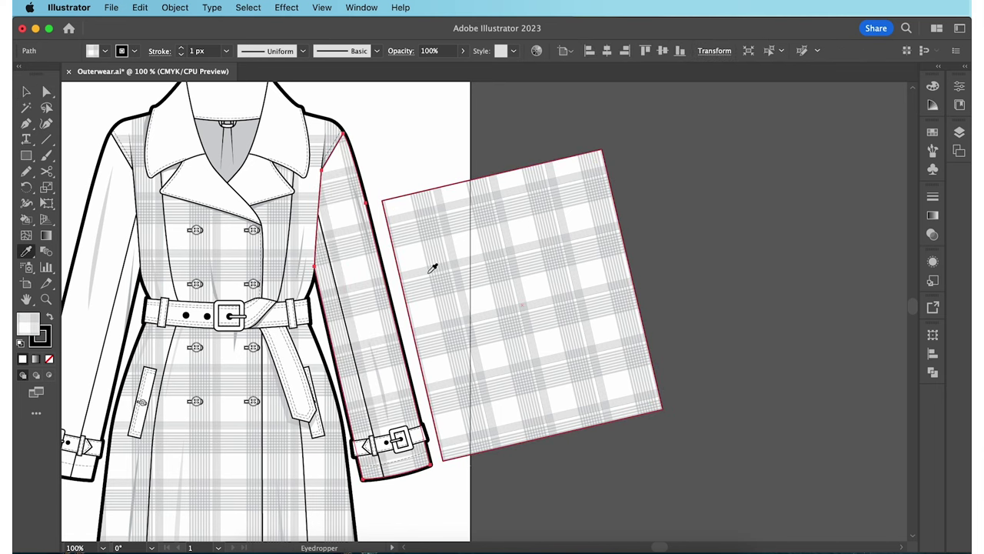
Move the plaid rectangle beside the left sleeve and rotate it clockwise to match that sleeve's slope
scroll(433, 269, left, 5)
key(a)
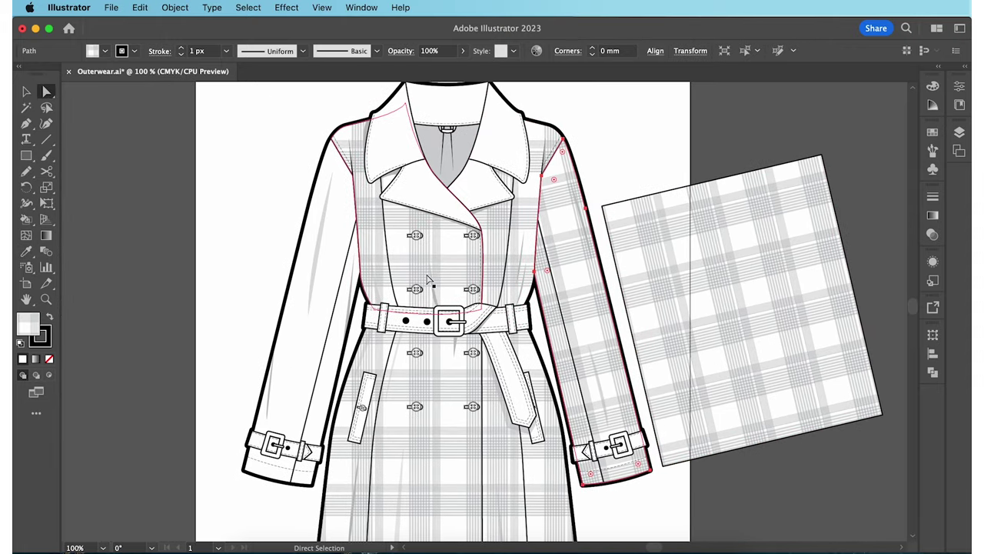
key(v)
drag(703, 248, 59, 264)
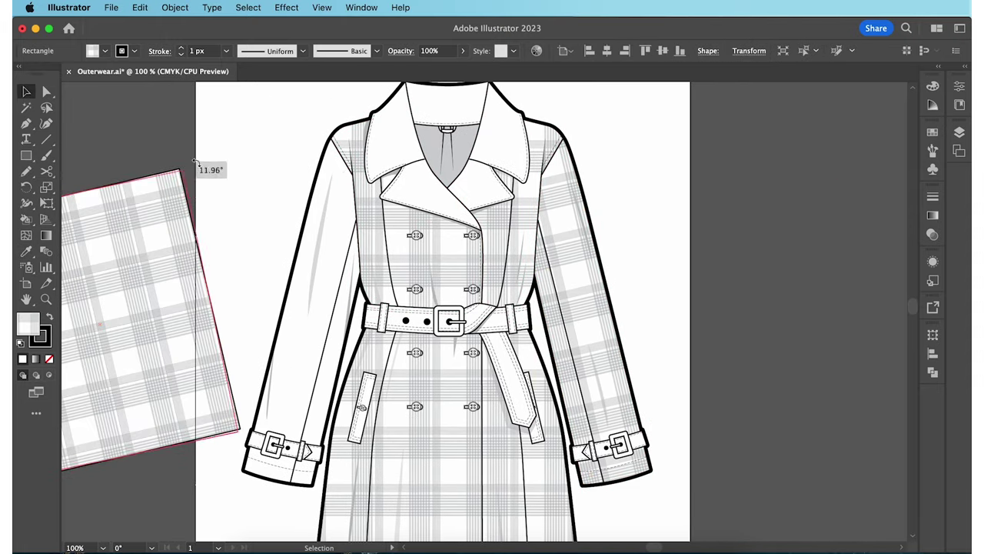
drag(196, 163, 274, 202)
drag(177, 294, 242, 247)
Fill the left sleeve with the rectangle's slanted plaid and delete the rectangle
key(a)
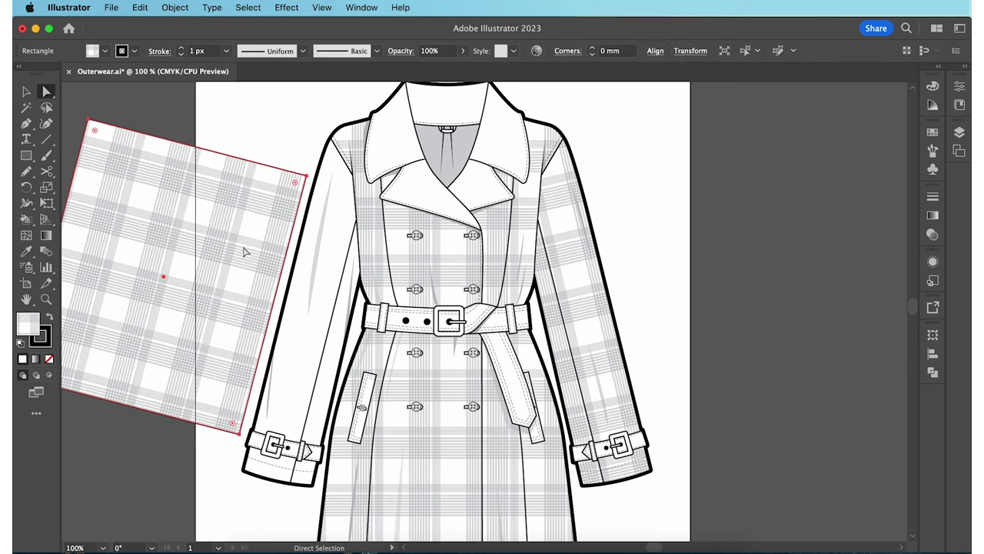
key(v)
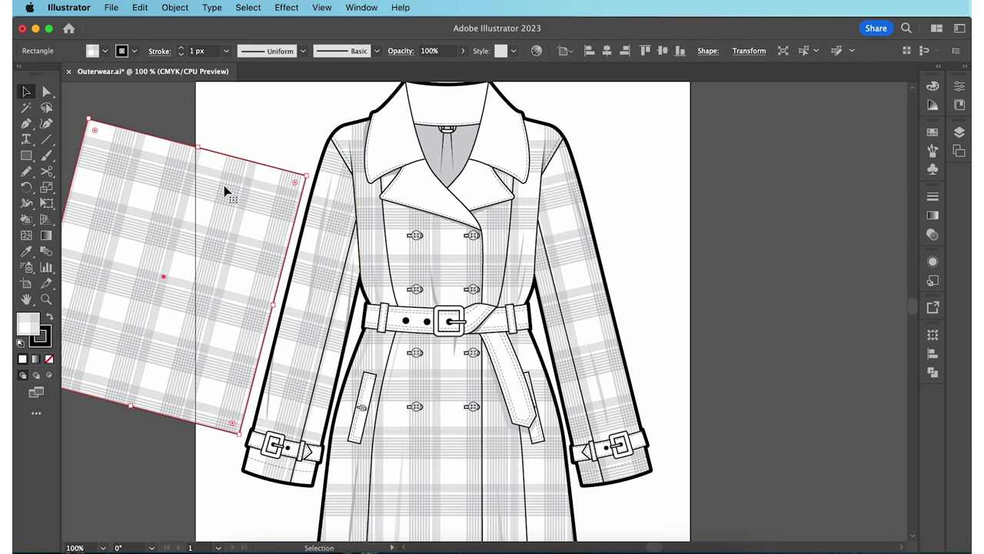
key(Delete)
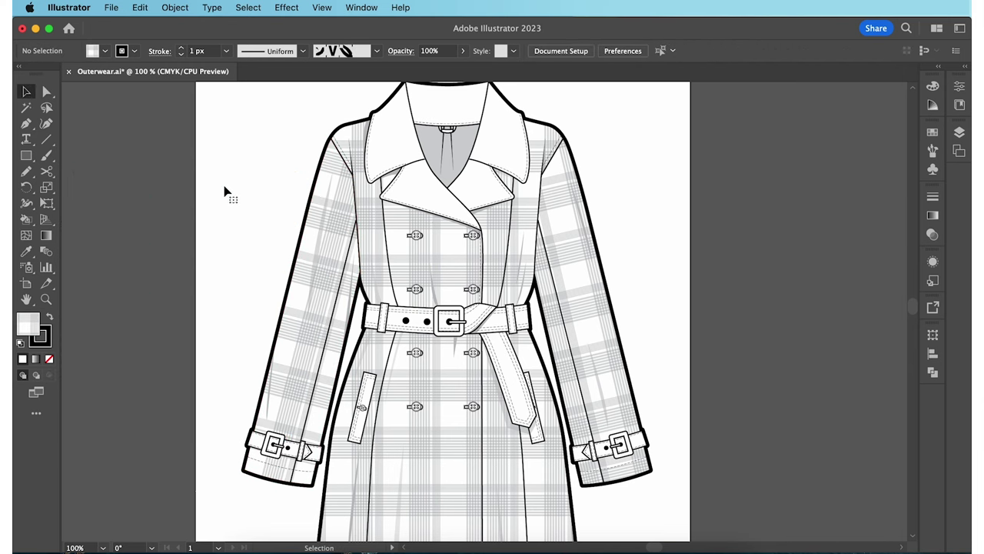
Fill the left collar and lapel piece with the slanted plaid sampled from the right sleeve
scroll(642, 174, up, 2)
key(a)
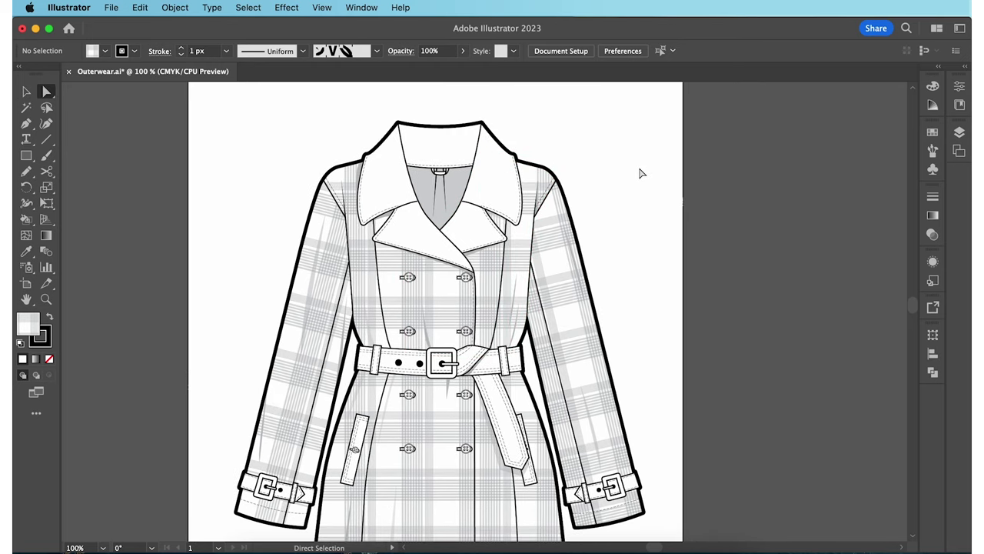
click(415, 235)
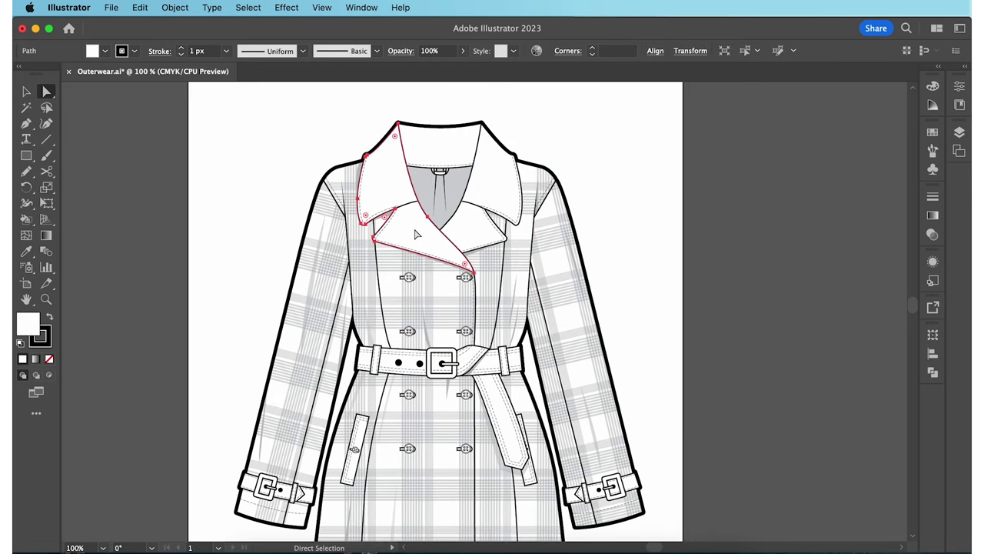
key(i)
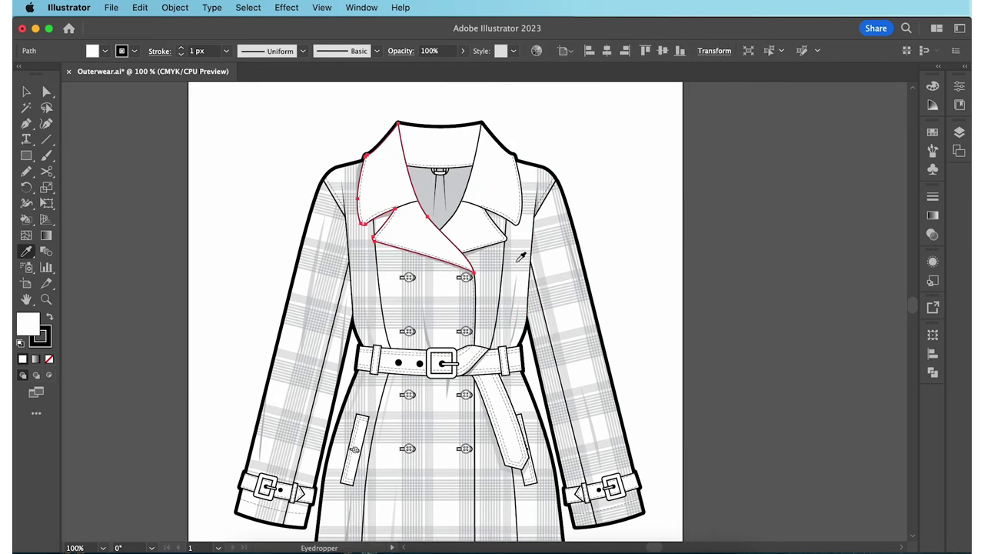
click(562, 282)
Fill the right collar and lapel piece with the slanted plaid sampled from the left sleeve
key(a)
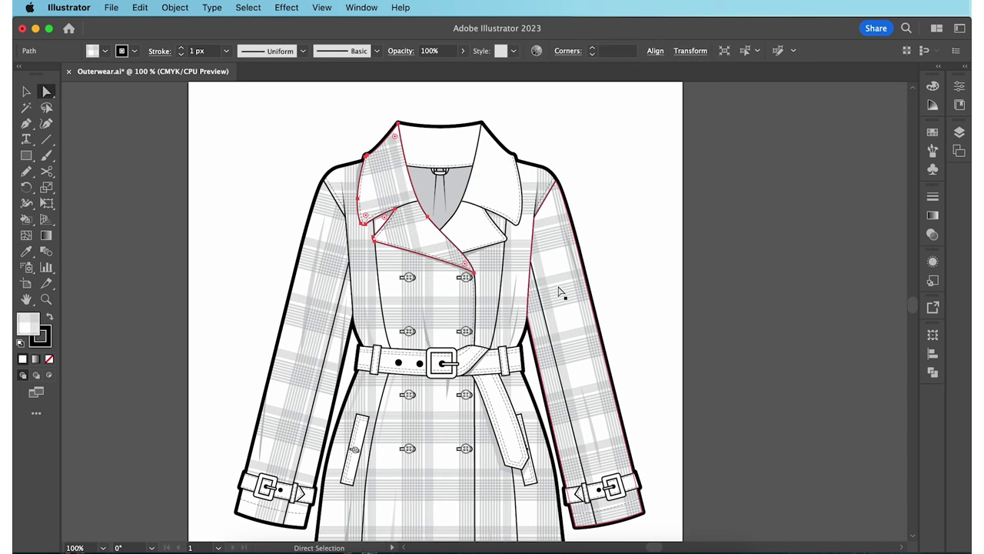
click(472, 233)
key(i)
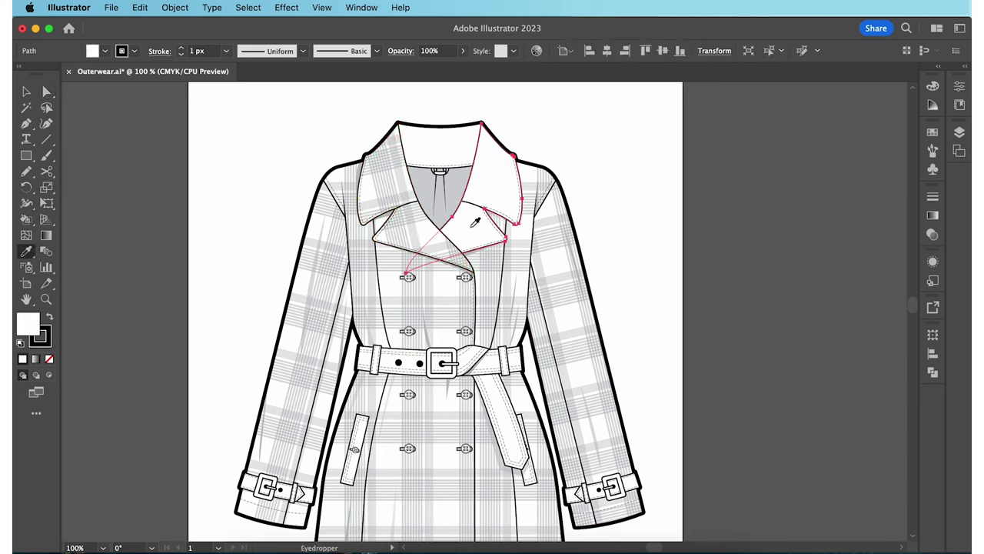
click(331, 274)
Fill the back collar piece with the straight plaid sampled from the coat's front
key(a)
click(451, 143)
click(451, 143)
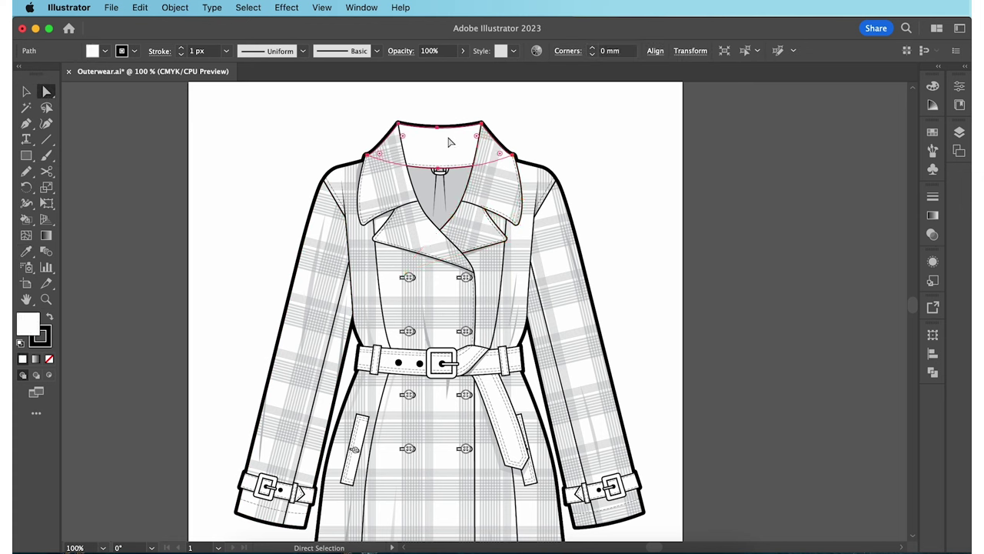
key(i)
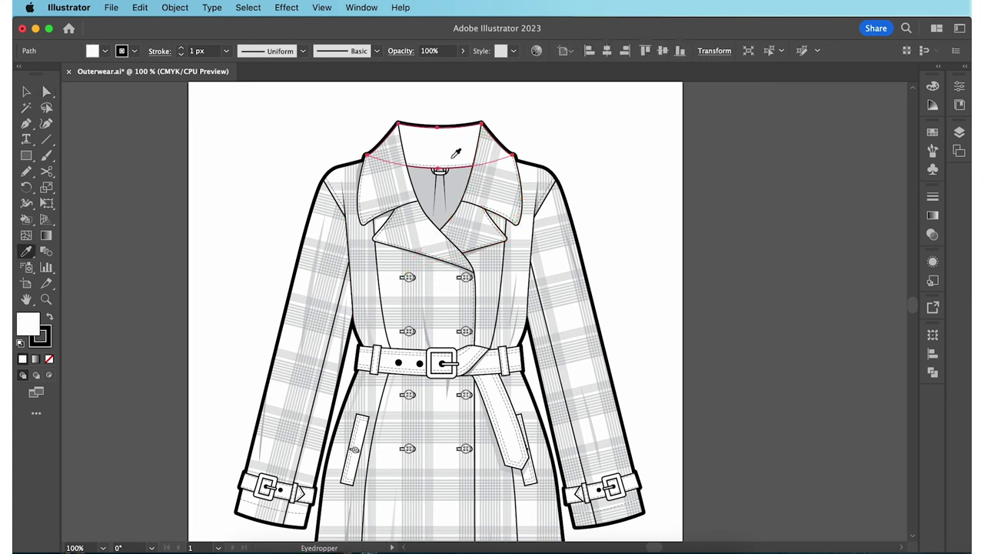
click(443, 288)
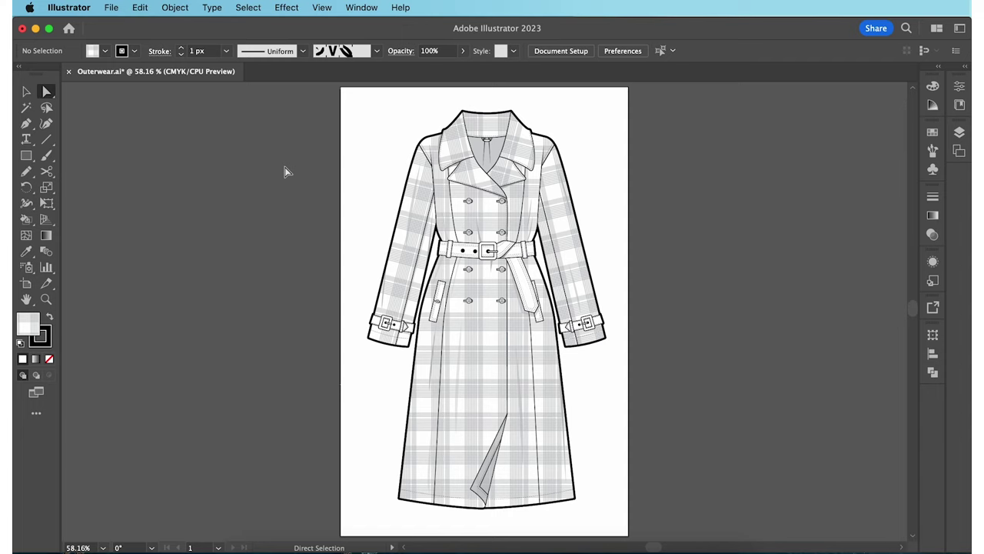
Set the stroke weight of the collar, lapel, bodice and skirt pieces to 1.5 px
click(459, 151)
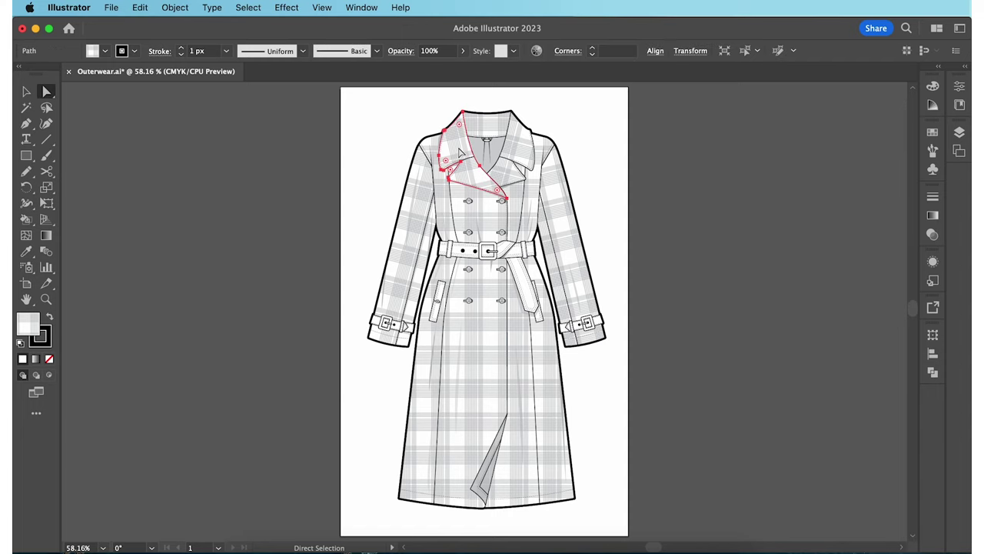
shift+click(485, 129)
shift+click(520, 152)
shift+click(490, 225)
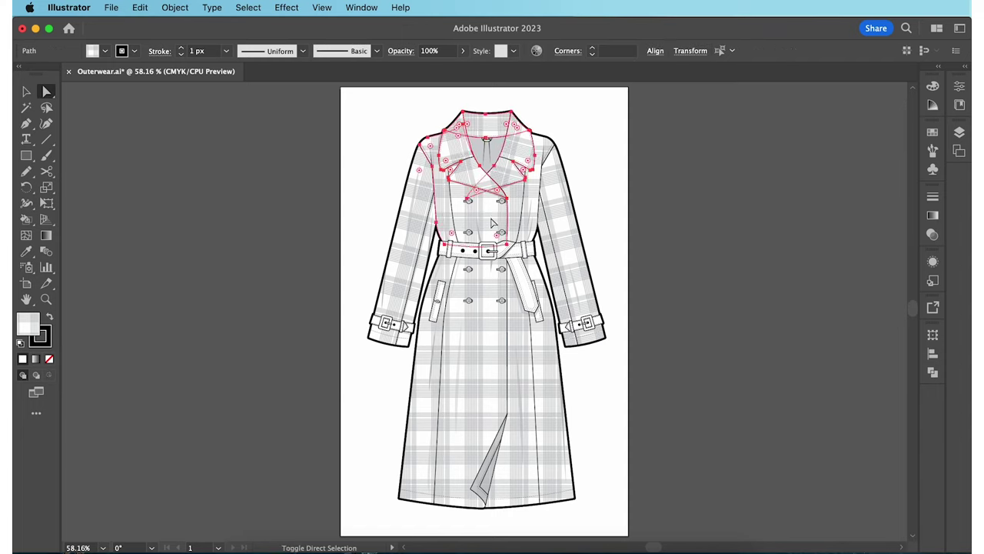
shift+click(523, 209)
shift+click(494, 312)
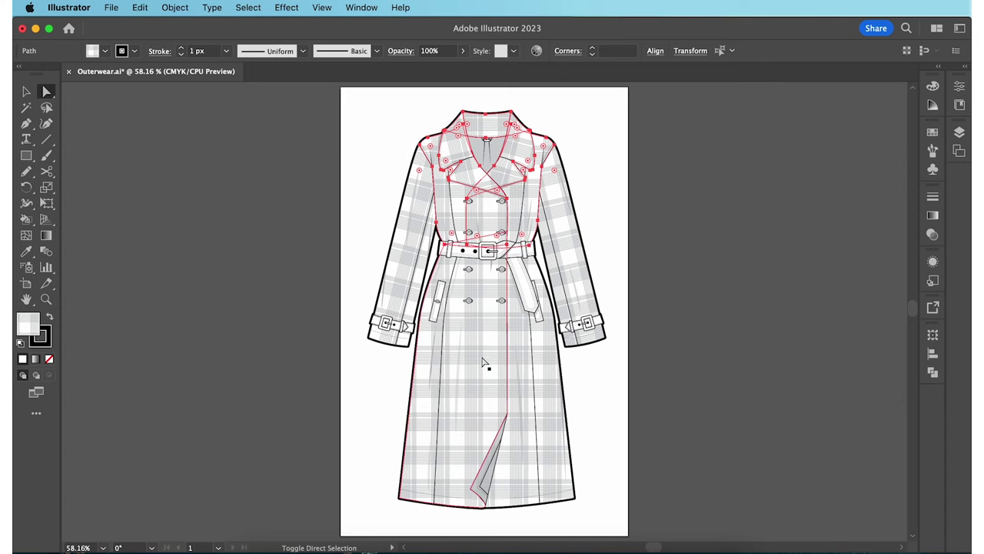
shift+click(522, 388)
shift+click(526, 408)
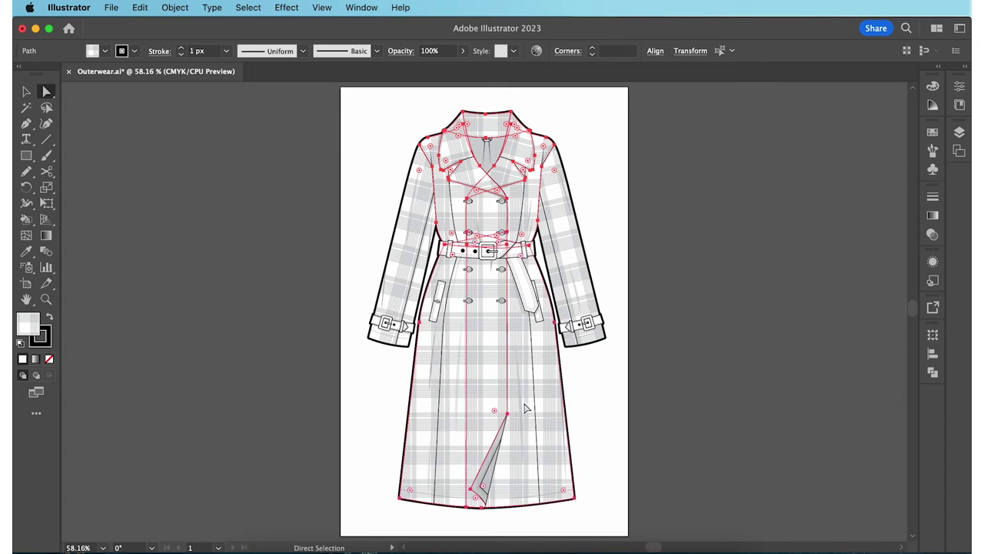
click(226, 50)
click(194, 51)
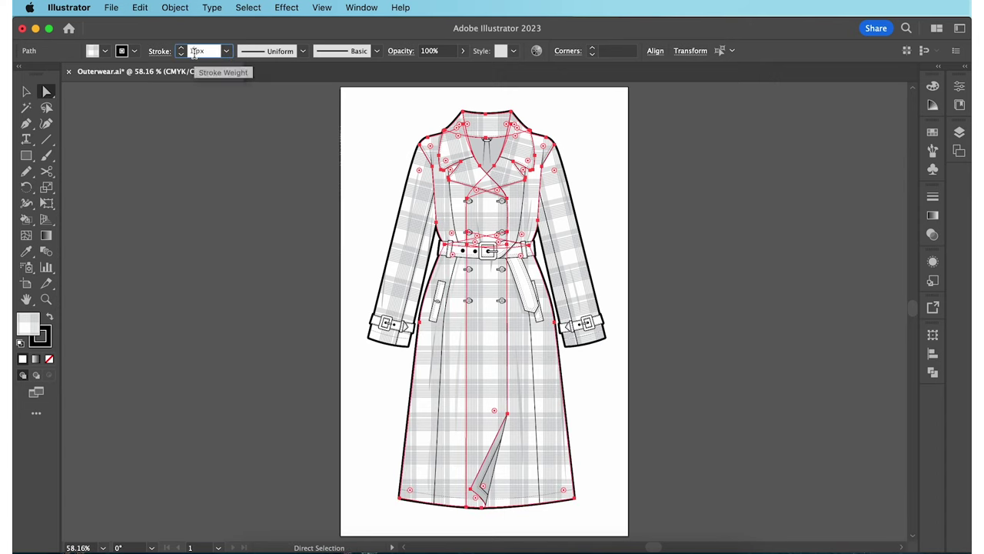
key(Return)
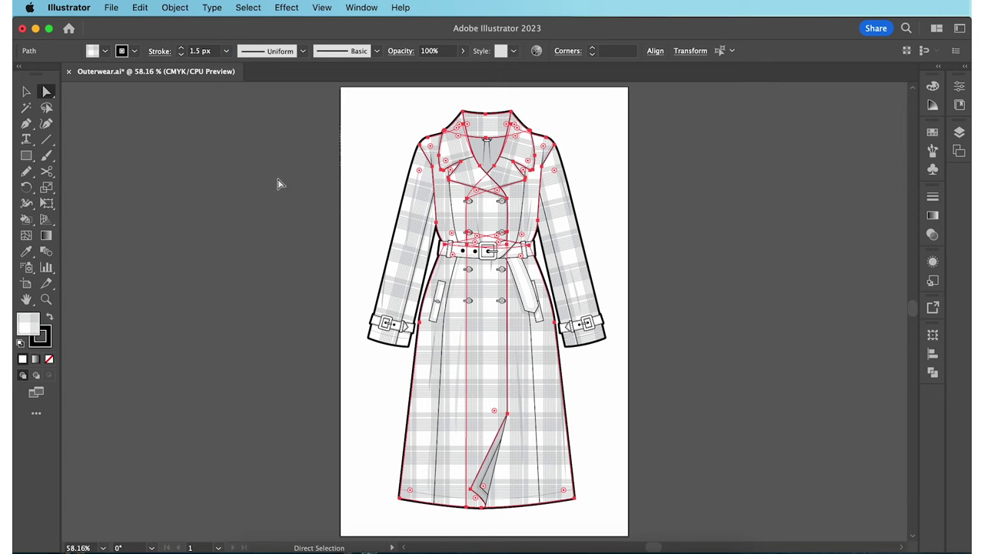
click(289, 209)
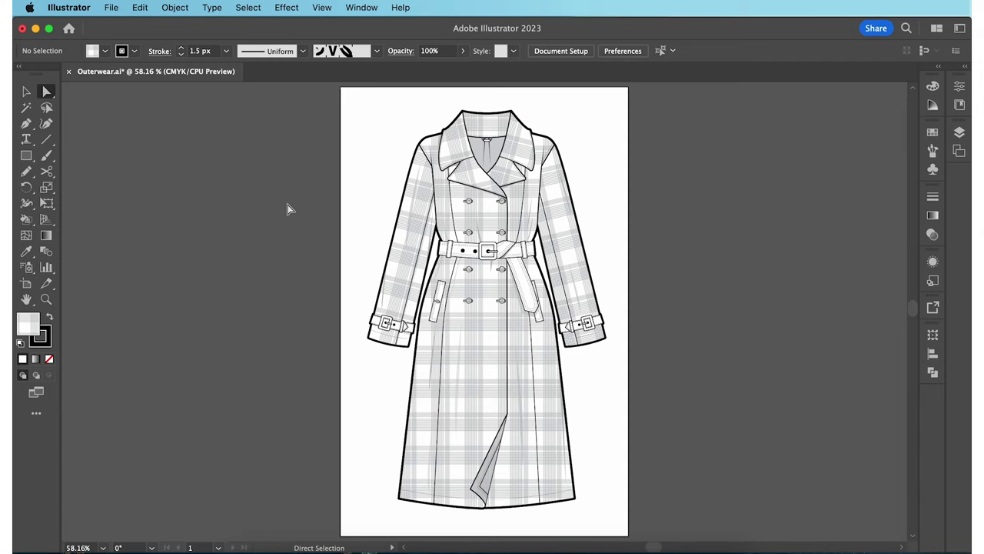
Fill the rectangle that forms the inside back lining at the neckline with a darker grey
click(498, 154)
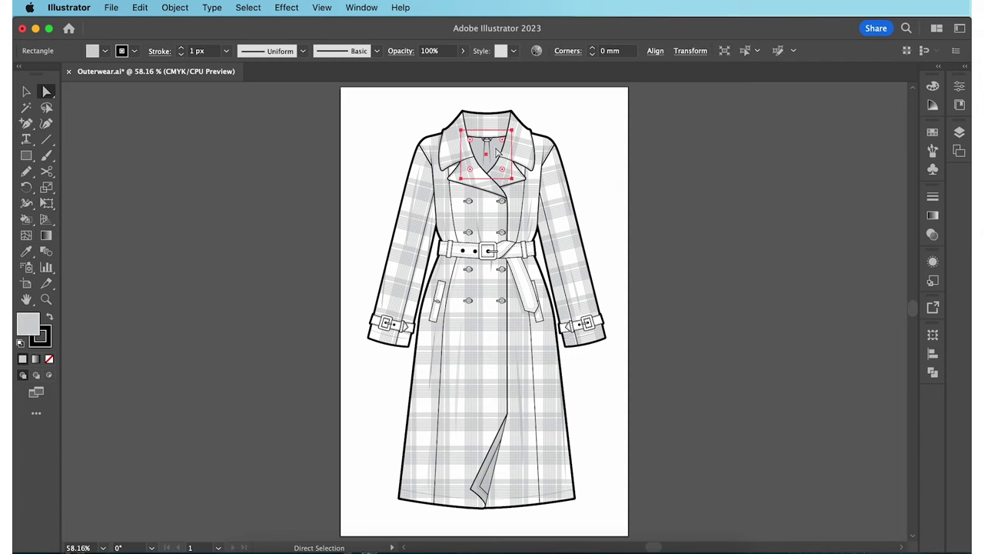
click(106, 50)
click(88, 116)
click(189, 270)
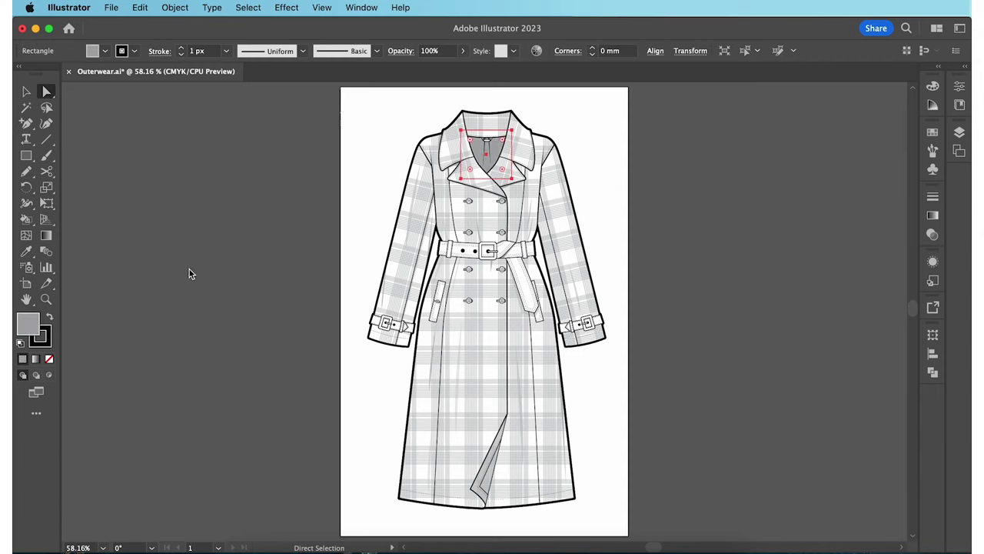
click(189, 271)
Fill the shadow shape over the front hem's turned-back opening with a darker grey
key(v)
click(959, 132)
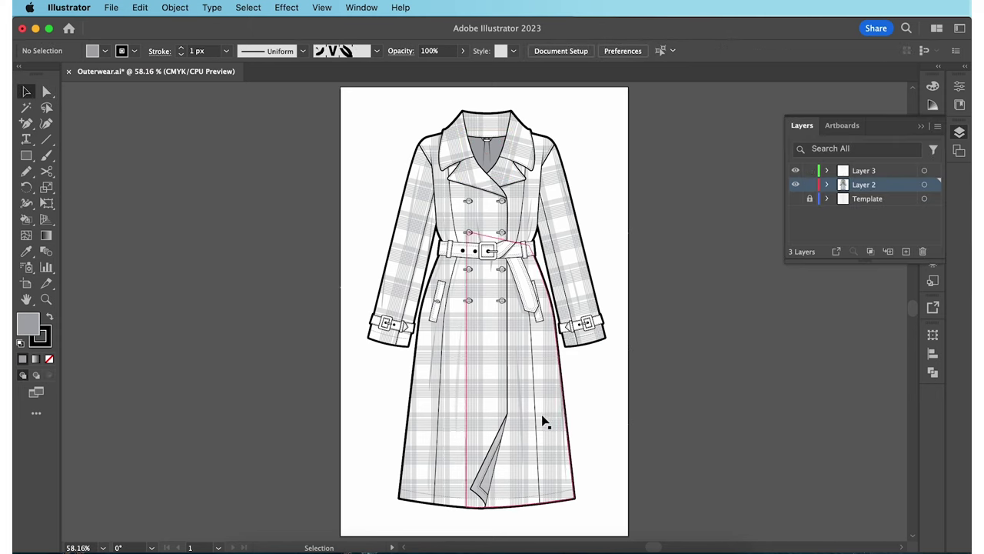
click(494, 469)
click(106, 50)
click(69, 89)
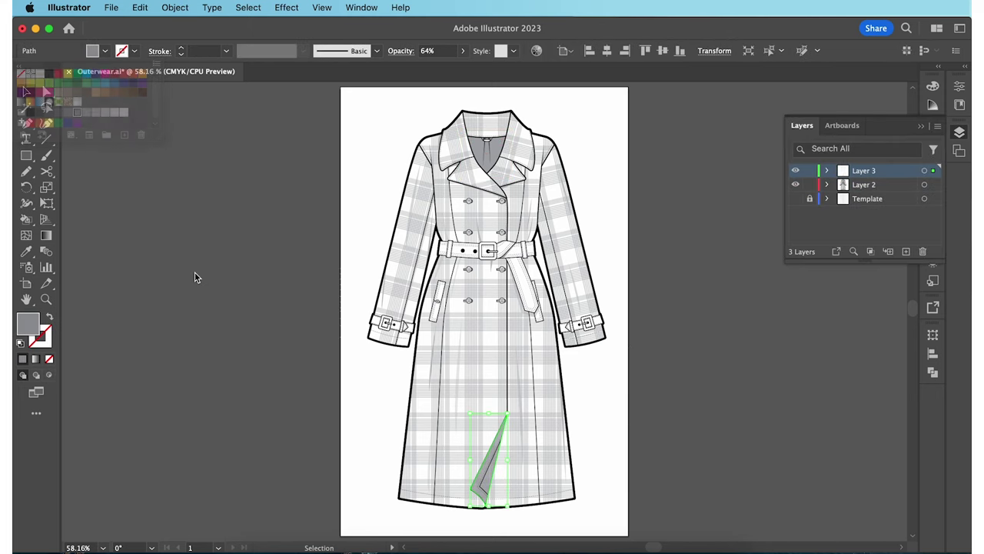
click(214, 296)
click(959, 136)
Adjust the opacity of the fold shadows on the left skirt panel and the left sleeve
drag(47, 91, 115, 112)
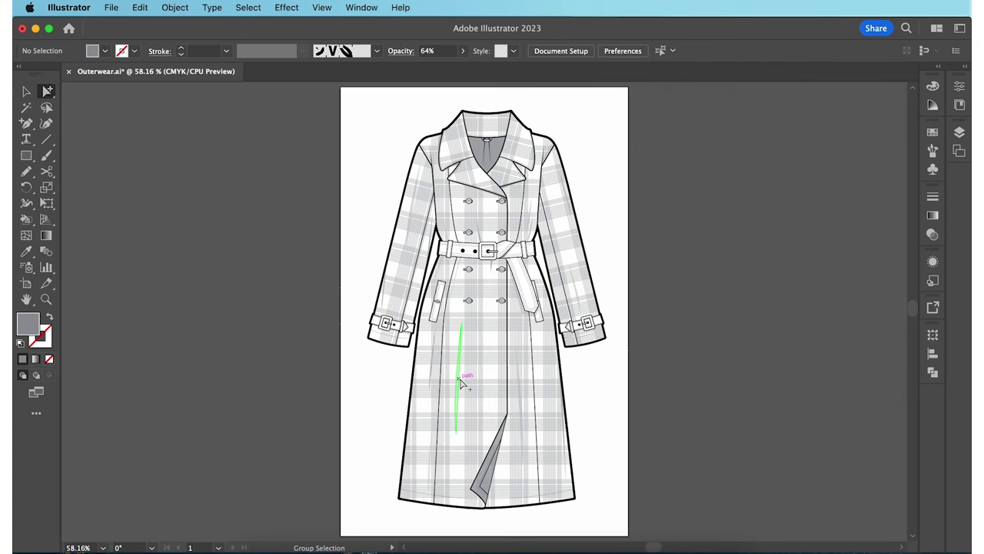
click(461, 376)
click(463, 50)
drag(426, 69, 466, 69)
click(409, 225)
click(463, 51)
click(736, 193)
click(519, 374)
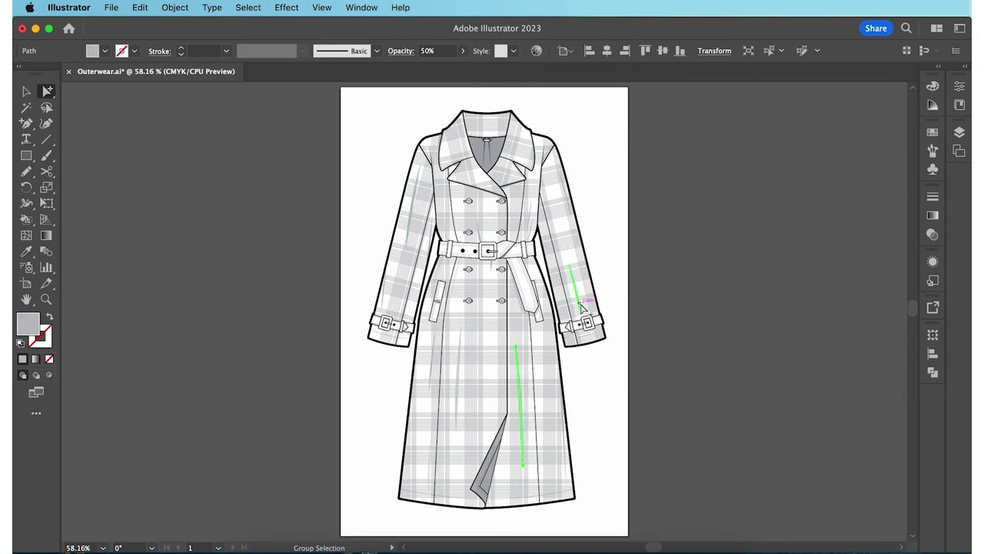
click(649, 325)
click(534, 209)
click(727, 201)
Fill the long fold shadow on the left skirt panel with a darker grey
click(460, 387)
click(106, 50)
click(68, 112)
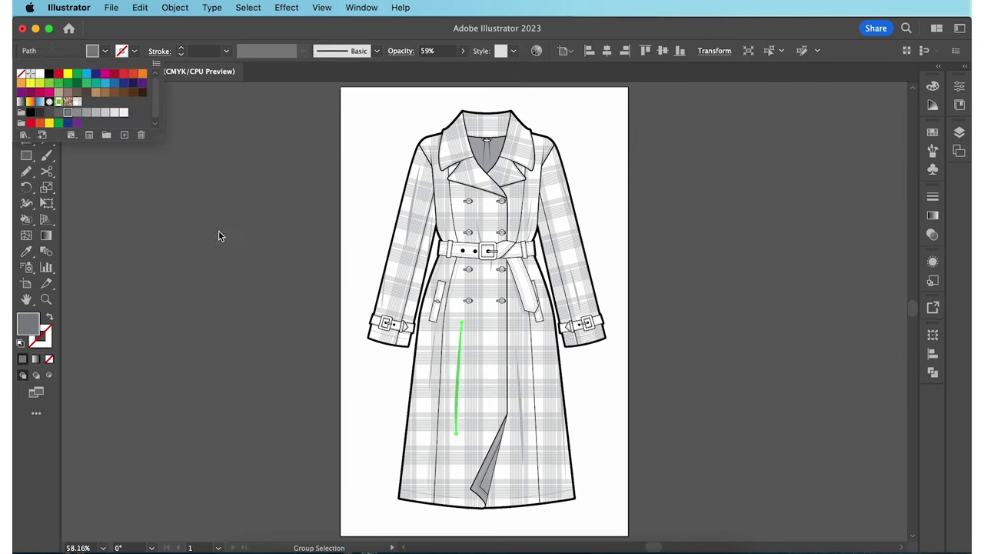
click(218, 230)
Fill the right skirt-edge and upper left sleeve fold shadows with a darker grey and open the sleeve shadow's opacity for editing
click(563, 431)
shift+click(412, 207)
click(106, 50)
click(68, 112)
click(411, 235)
click(463, 50)
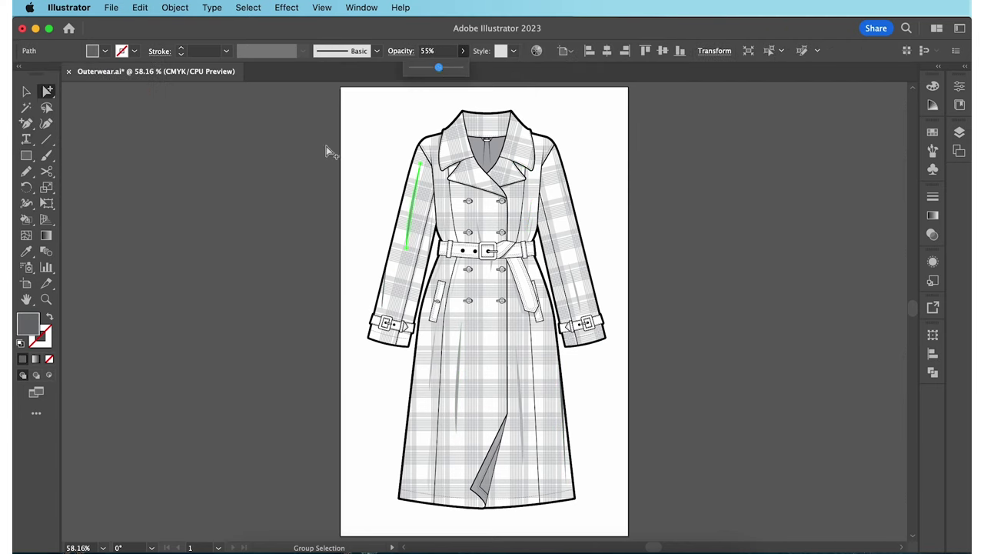
Fill the bodice fold shadows above the belt with a darker grey
click(530, 216)
shift+click(480, 232)
click(106, 51)
click(68, 112)
click(308, 247)
Fill the shadow beneath the hanging belt end with a darker grey
click(567, 187)
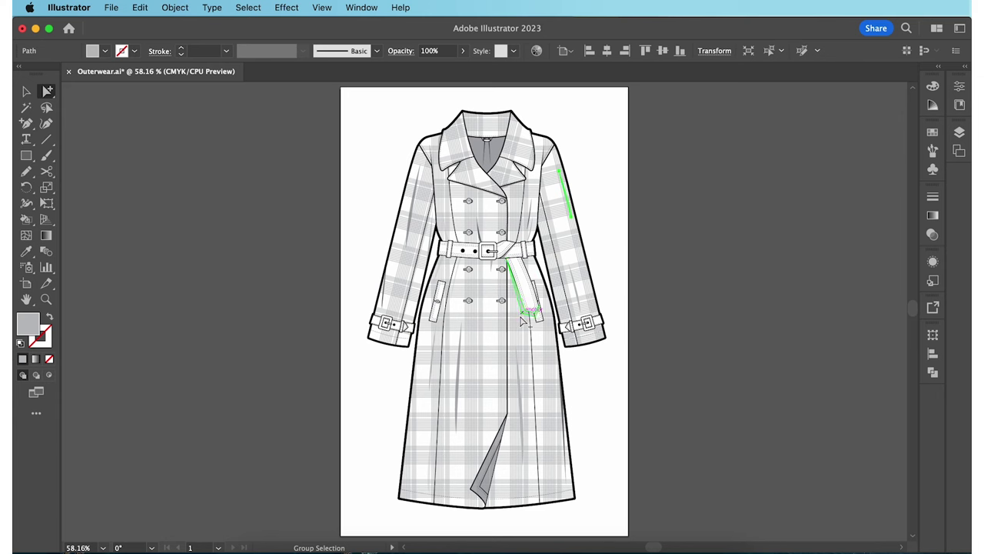
click(526, 313)
click(106, 51)
click(56, 111)
click(269, 200)
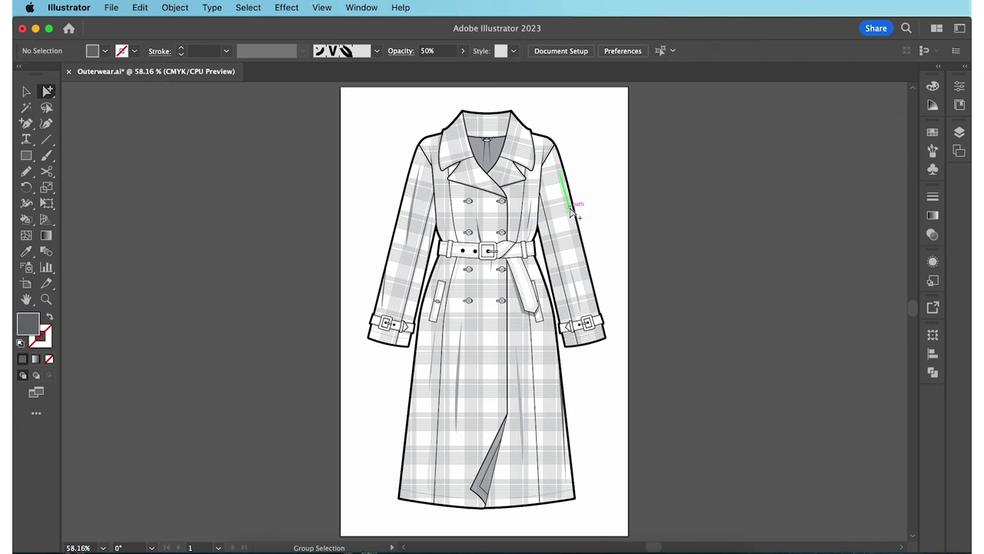
Draw a closed grey shadow shape with the Pen tool below the left cuff's strap, buckle and loop
click(436, 150)
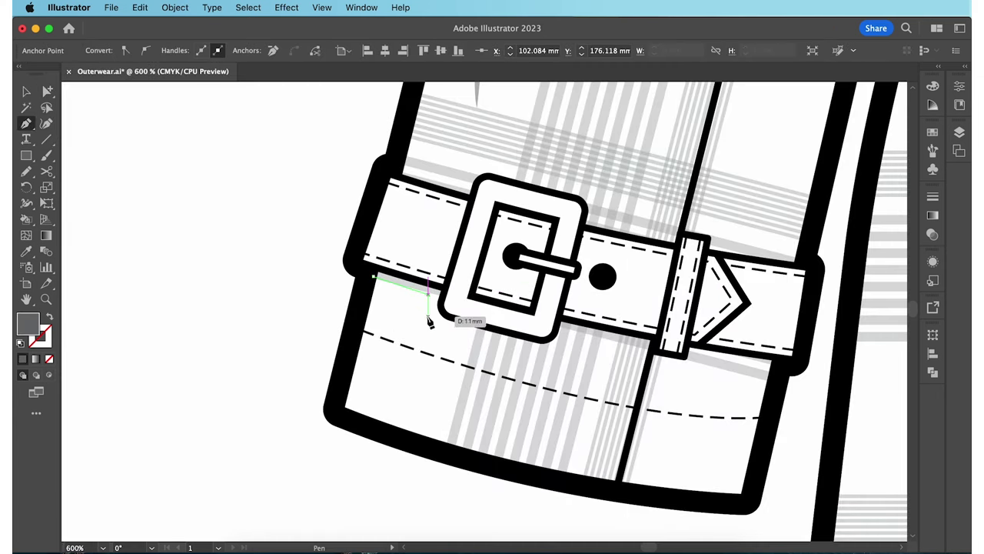
drag(428, 318, 436, 326)
drag(551, 358, 563, 355)
click(573, 334)
click(639, 346)
click(639, 366)
click(690, 372)
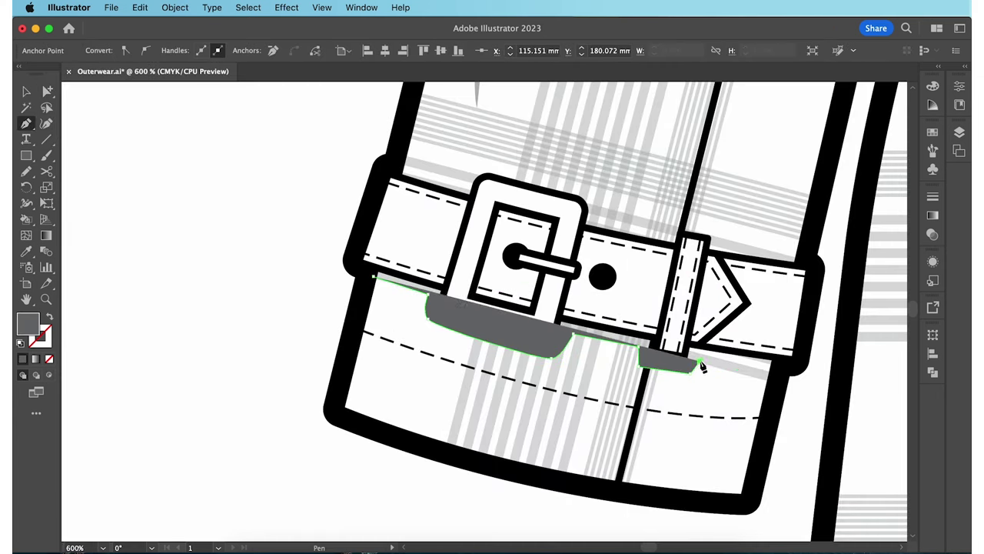
click(700, 361)
click(781, 379)
click(374, 275)
Draw a closed grey shadow shape with the Pen tool below the right cuff's strap, loop and buckle
scroll(371, 277, right, 20)
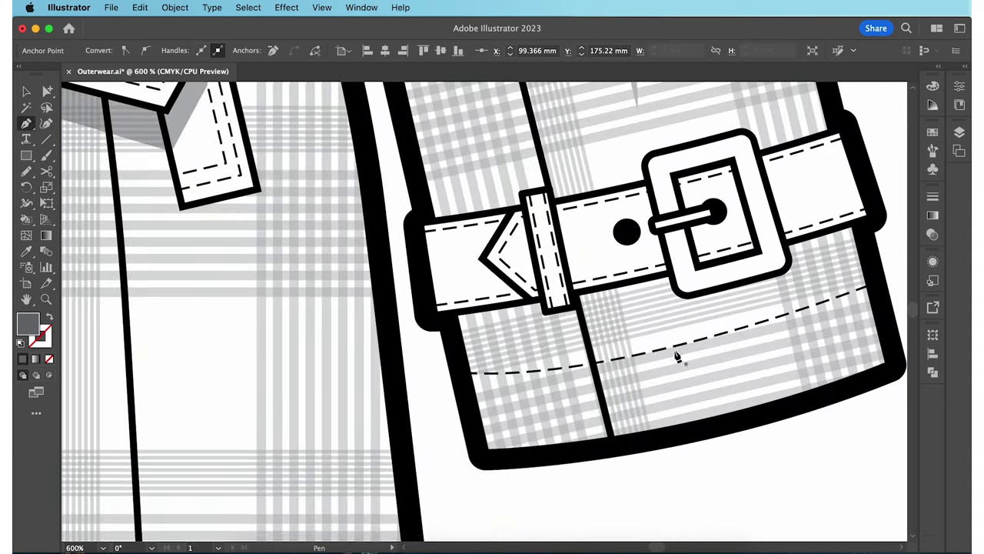
click(449, 316)
click(541, 302)
click(546, 313)
click(578, 303)
click(575, 293)
click(668, 274)
drag(690, 294, 707, 290)
click(784, 270)
click(784, 247)
click(861, 223)
click(862, 240)
click(804, 257)
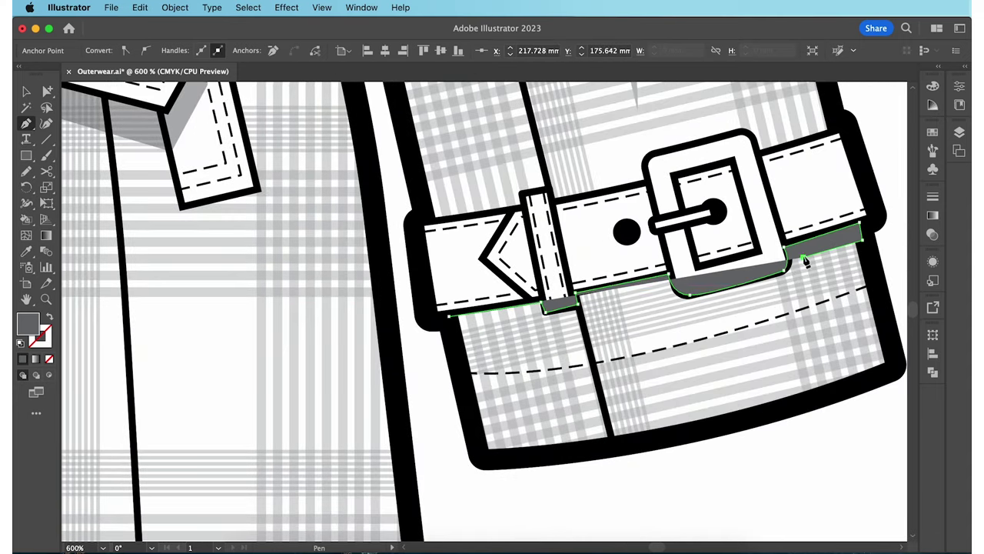
drag(786, 292, 757, 300)
click(681, 315)
click(449, 316)
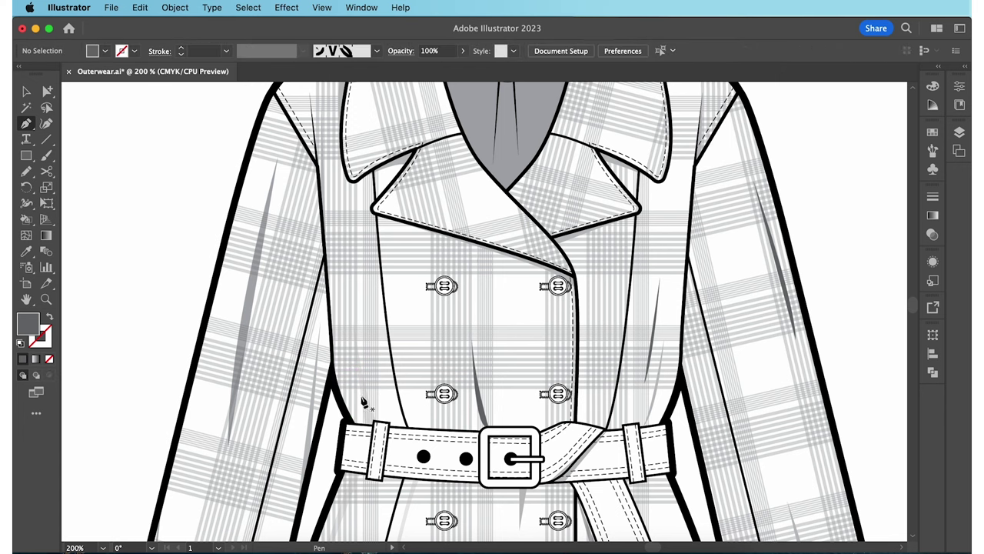
Draw a closed grey shadow shape along the left bodice side, from the underarm down to the belt
click(332, 373)
click(350, 422)
click(318, 425)
drag(321, 216, 308, 150)
drag(334, 358, 359, 407)
click(372, 422)
click(350, 422)
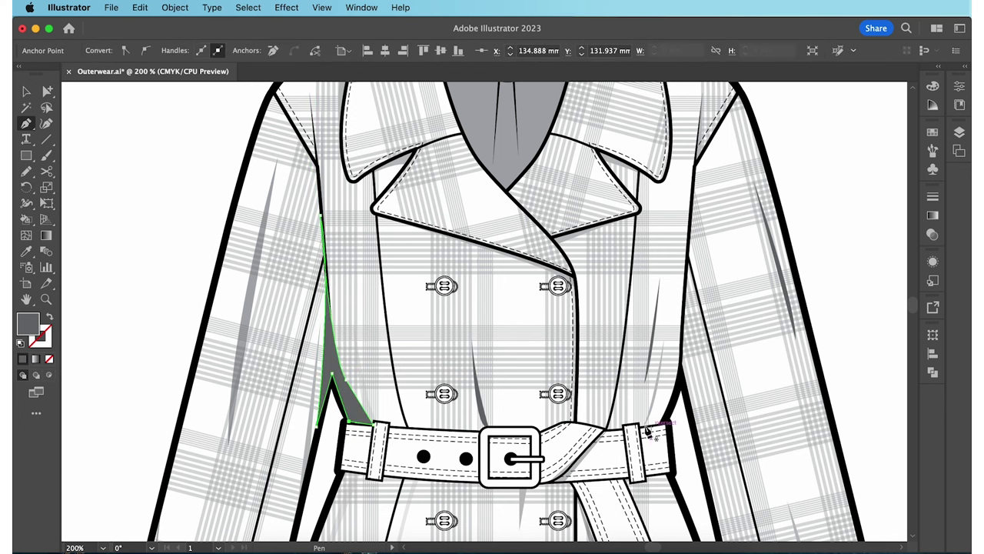
Draw a grey shadow shape along the right bodice side, from the belt up to the underarm
click(644, 426)
drag(671, 366, 682, 323)
click(692, 182)
drag(699, 438, 707, 496)
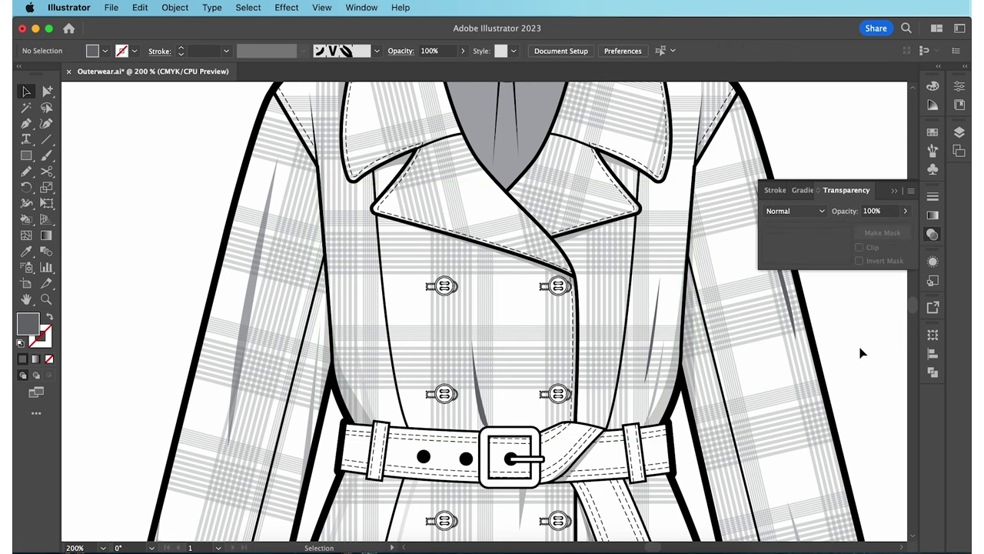
Draw grey shadow shapes along the skirt's side edges and front opening and adjust their transparency
key(super+minus)
scroll(879, 274, down, 4)
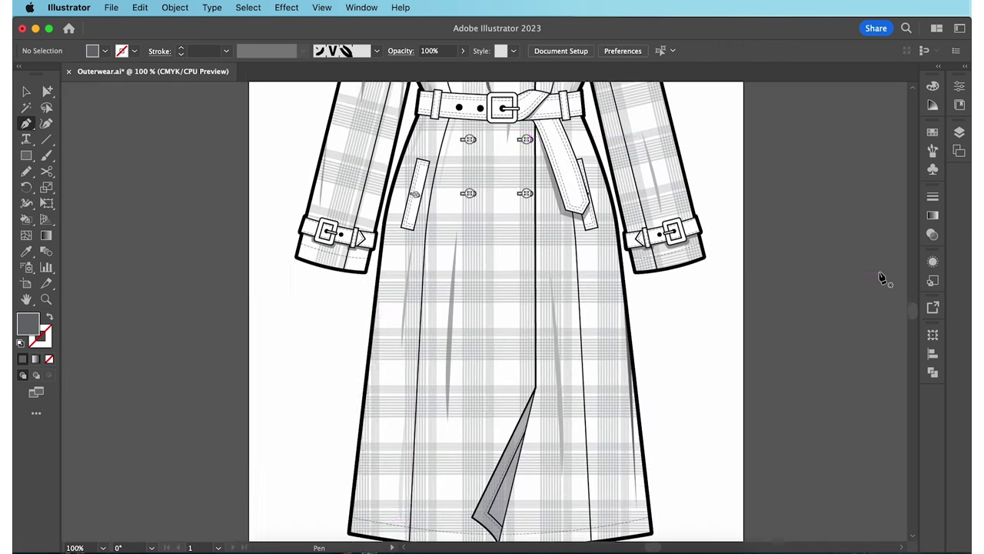
click(350, 443)
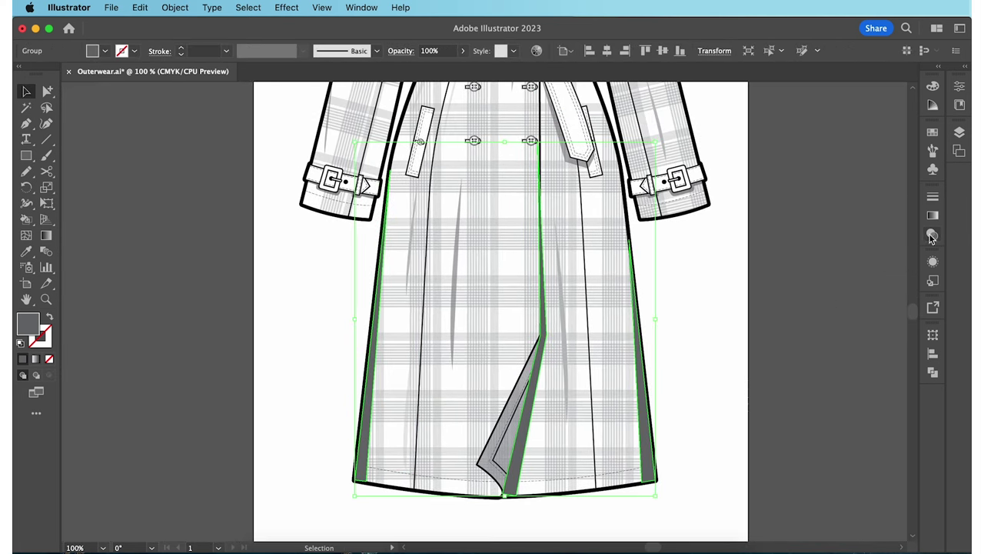
click(931, 236)
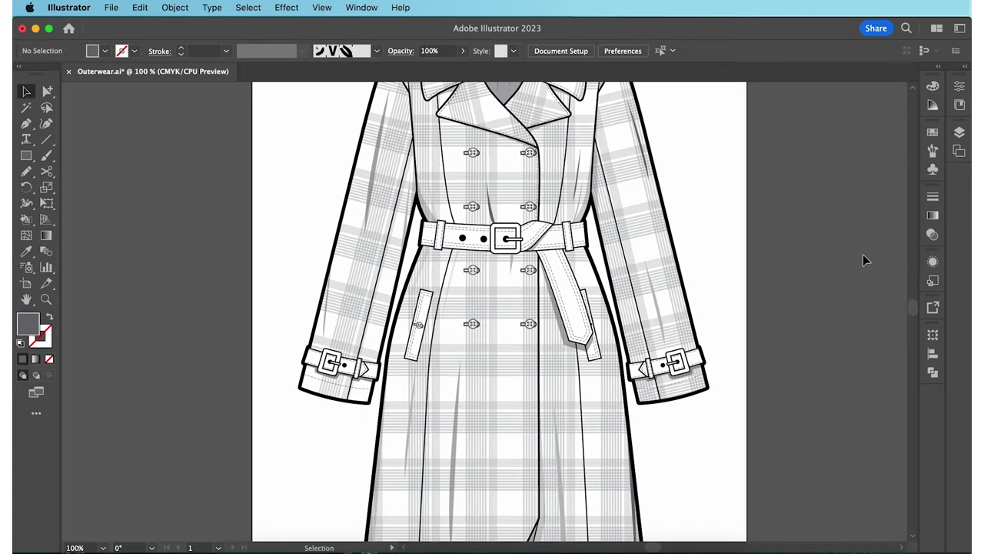